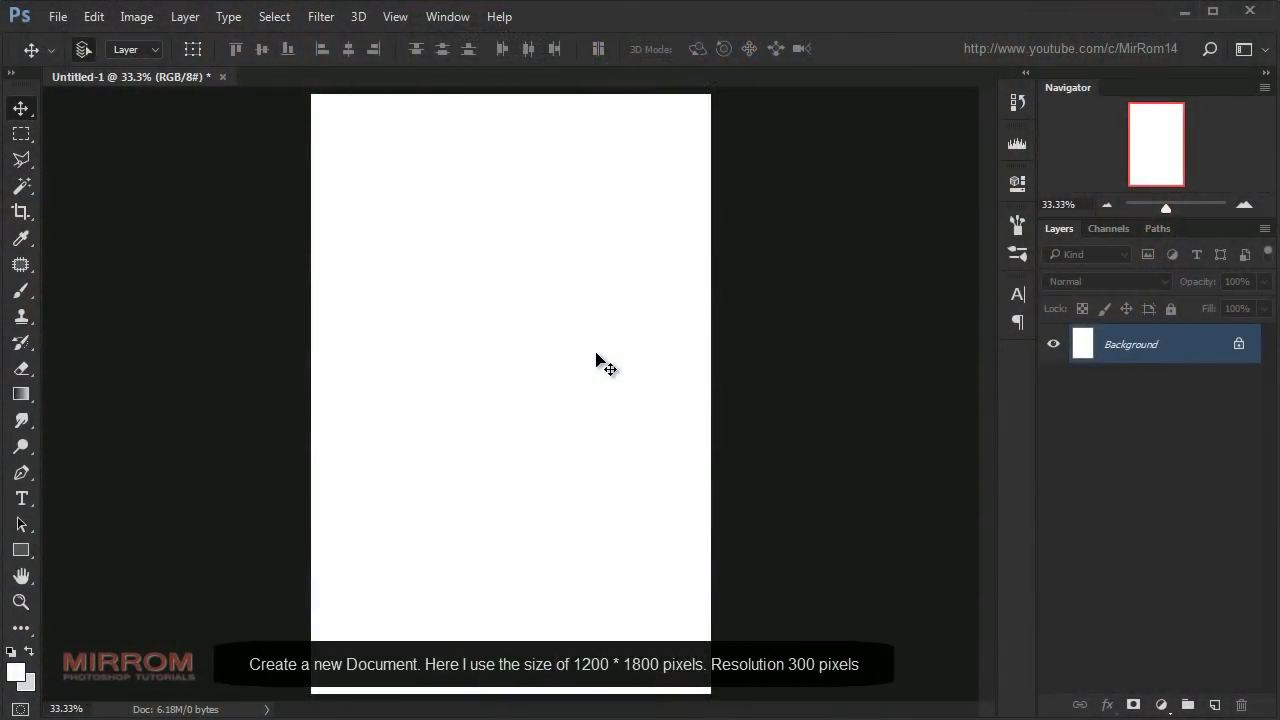
- Check the document's image size of 1200 × 1800 px without changing it
{"action": "key", "text": "ctrl+alt+i"}
{"action": "left_click", "coordinate": [807, 263]}
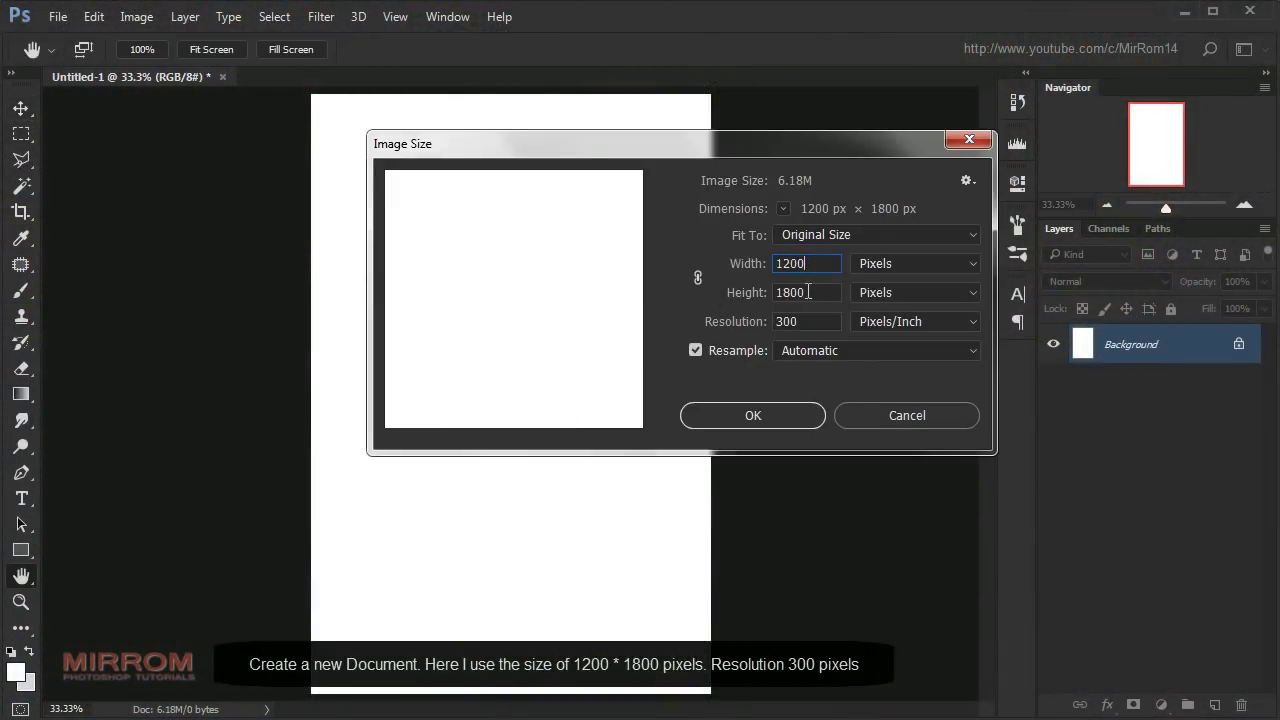
{"action": "key", "text": "Tab"}
{"action": "key", "text": "Tab"}
{"action": "left_click", "coordinate": [781, 414]}
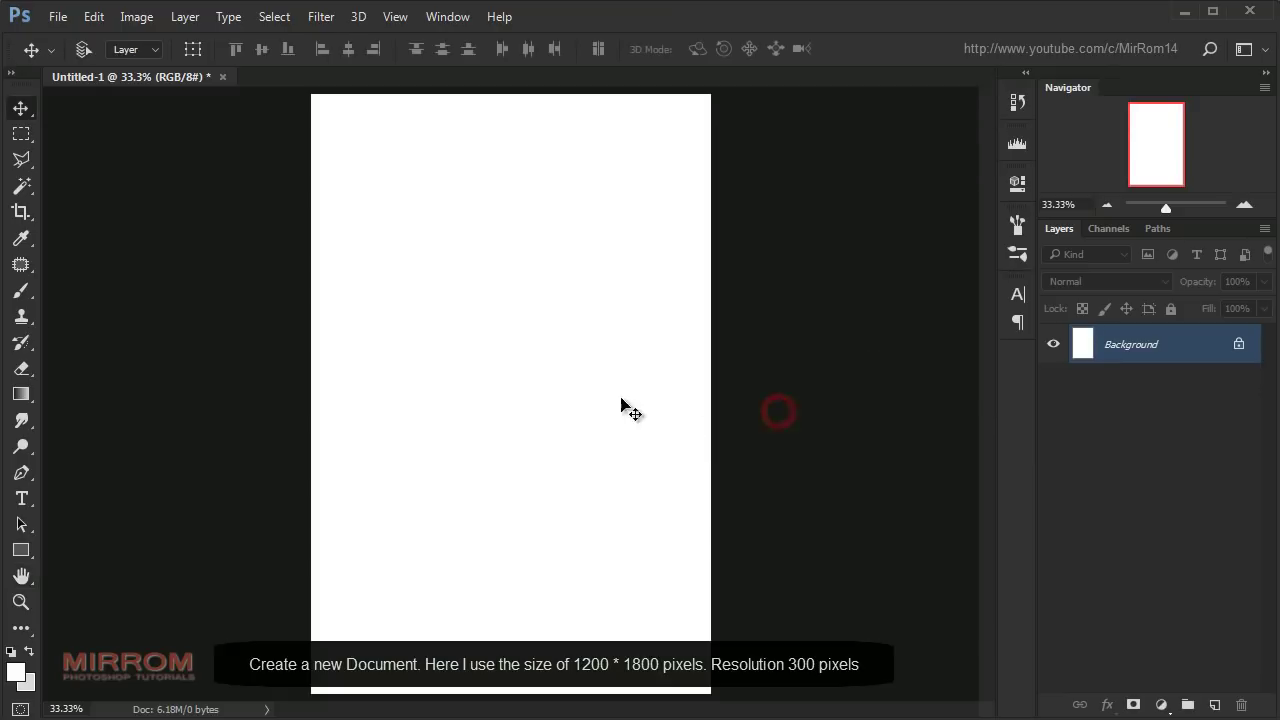
- Place the time_square photo as an embedded layer, scaled up to fill the canvas
{"action": "left_click", "coordinate": [58, 17]}
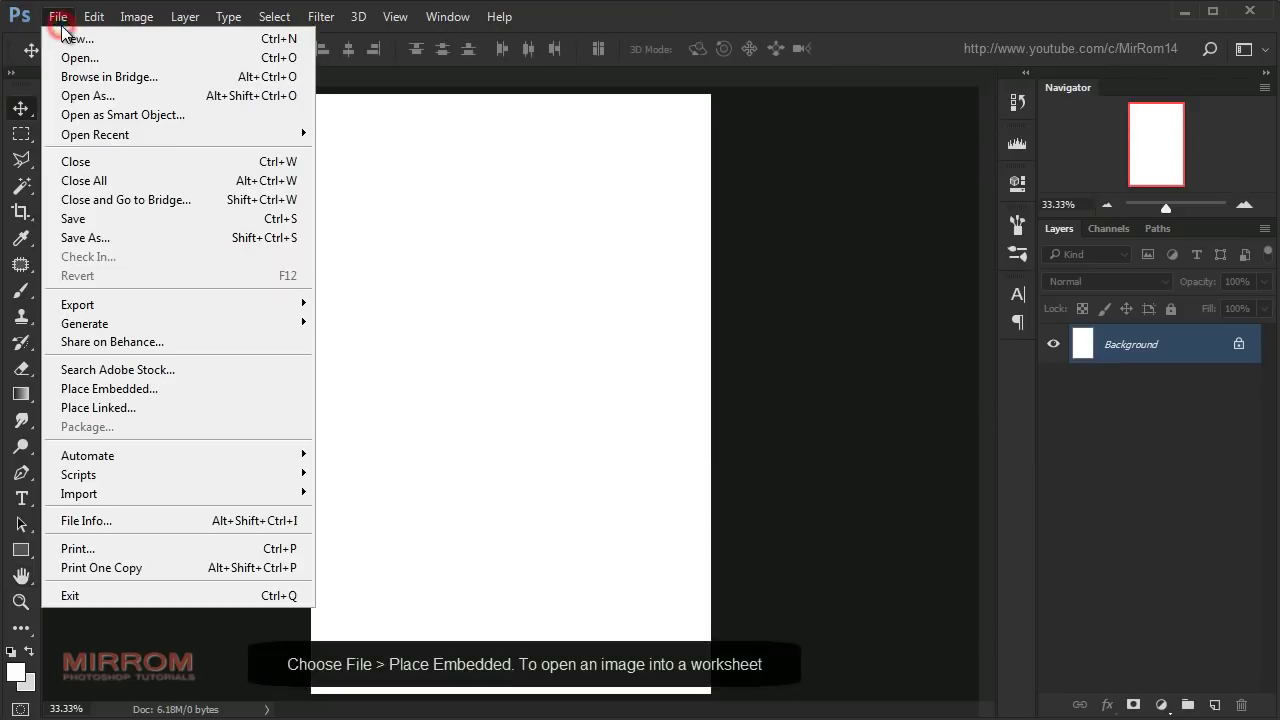
{"action": "left_click", "coordinate": [183, 388]}
{"action": "key", "text": "ctrl+minus"}
{"action": "key", "text": "ctrl+minus"}
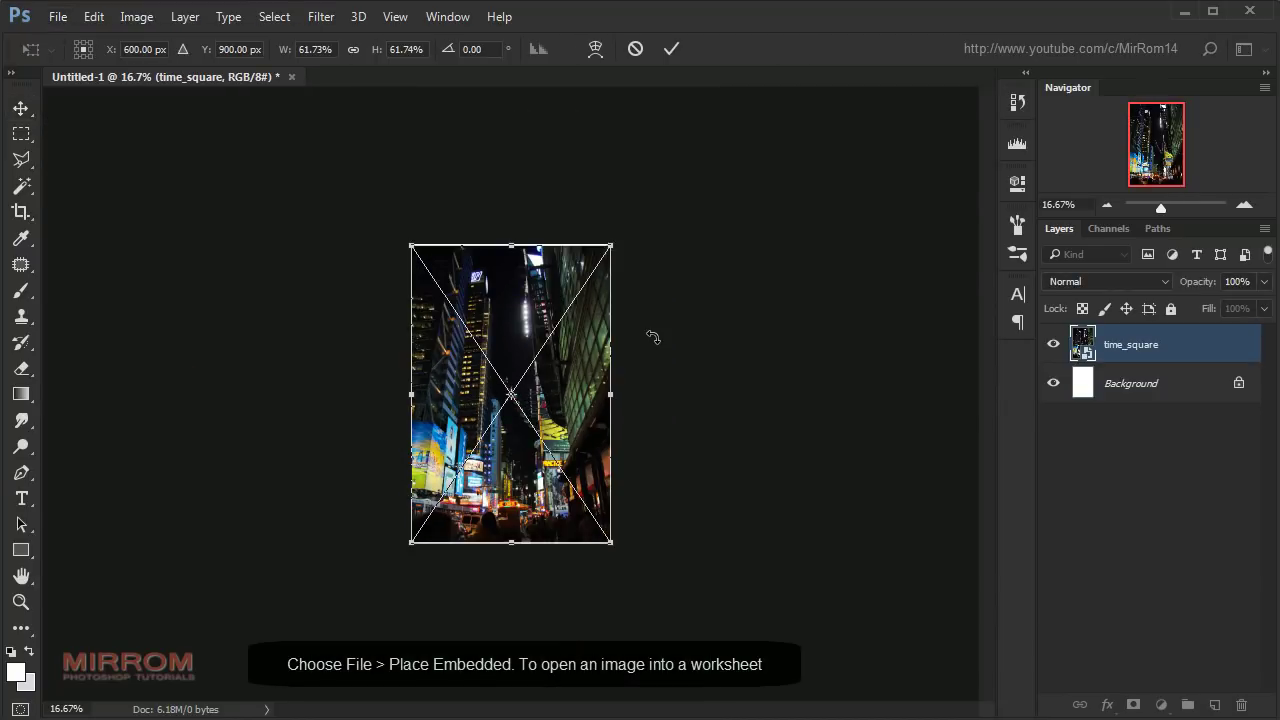
{"action": "left_click_drag", "start_coordinate": [612, 543], "coordinate": [637, 582]}
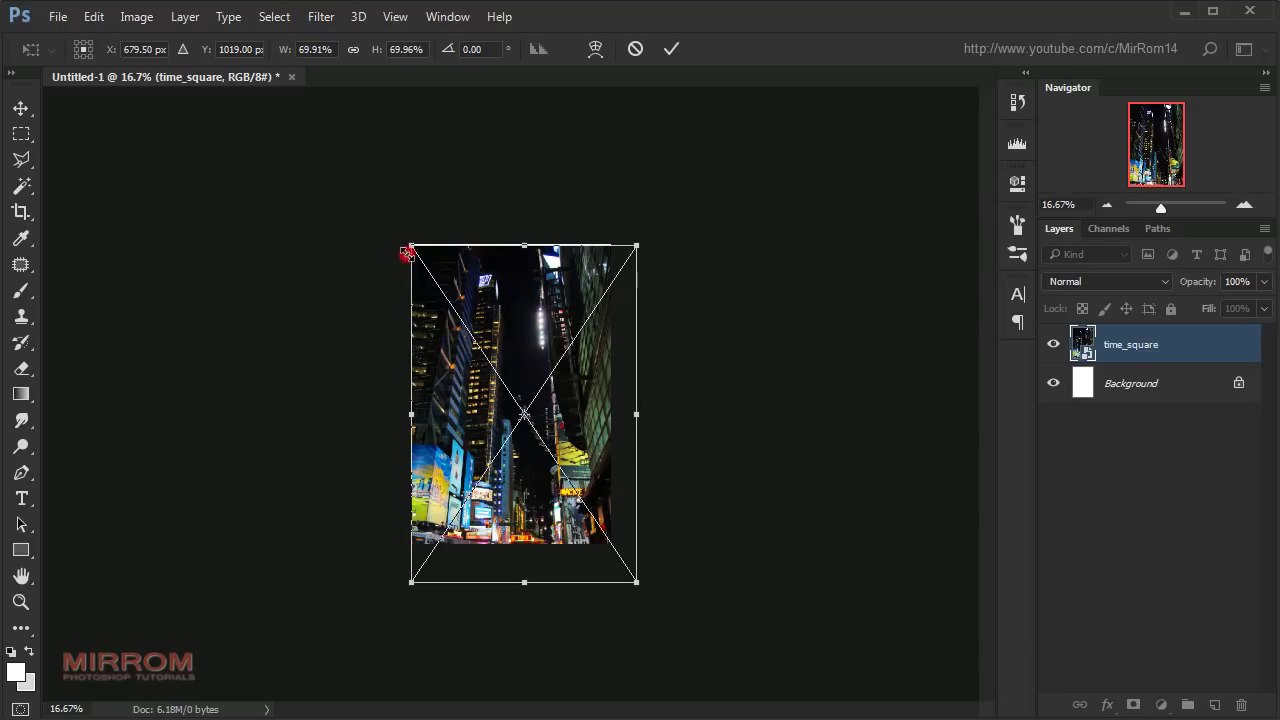
{"action": "left_click_drag", "start_coordinate": [406, 252], "coordinate": [388, 239]}
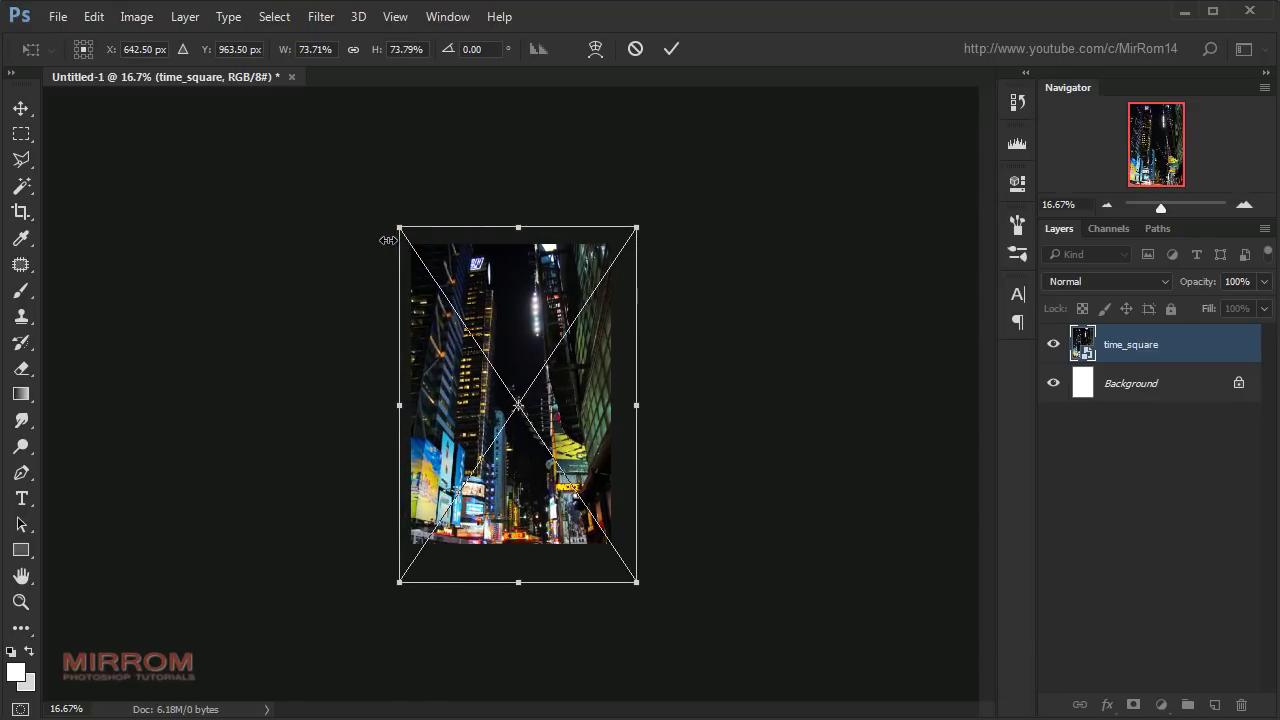
{"action": "key", "text": "Return"}
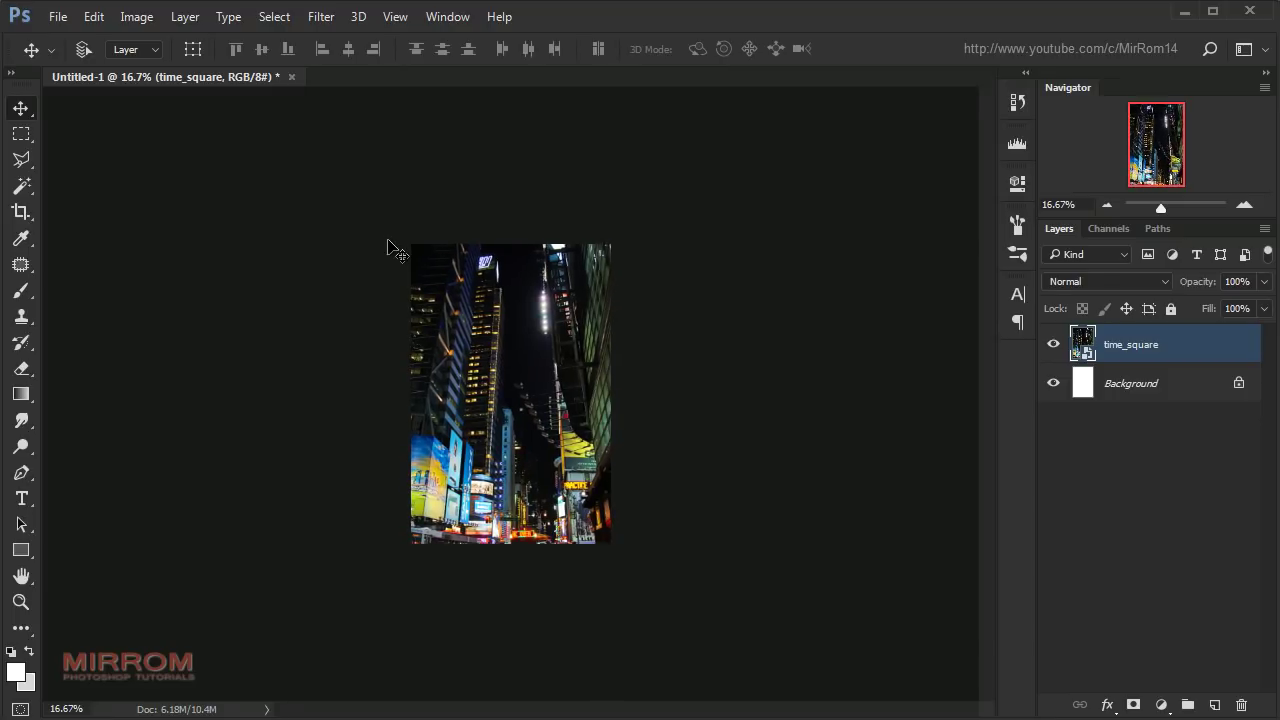
- Rasterize the time_square layer
{"action": "scroll", "coordinate": [740, 440], "scroll_direction": "up", "scroll_amount": 2}
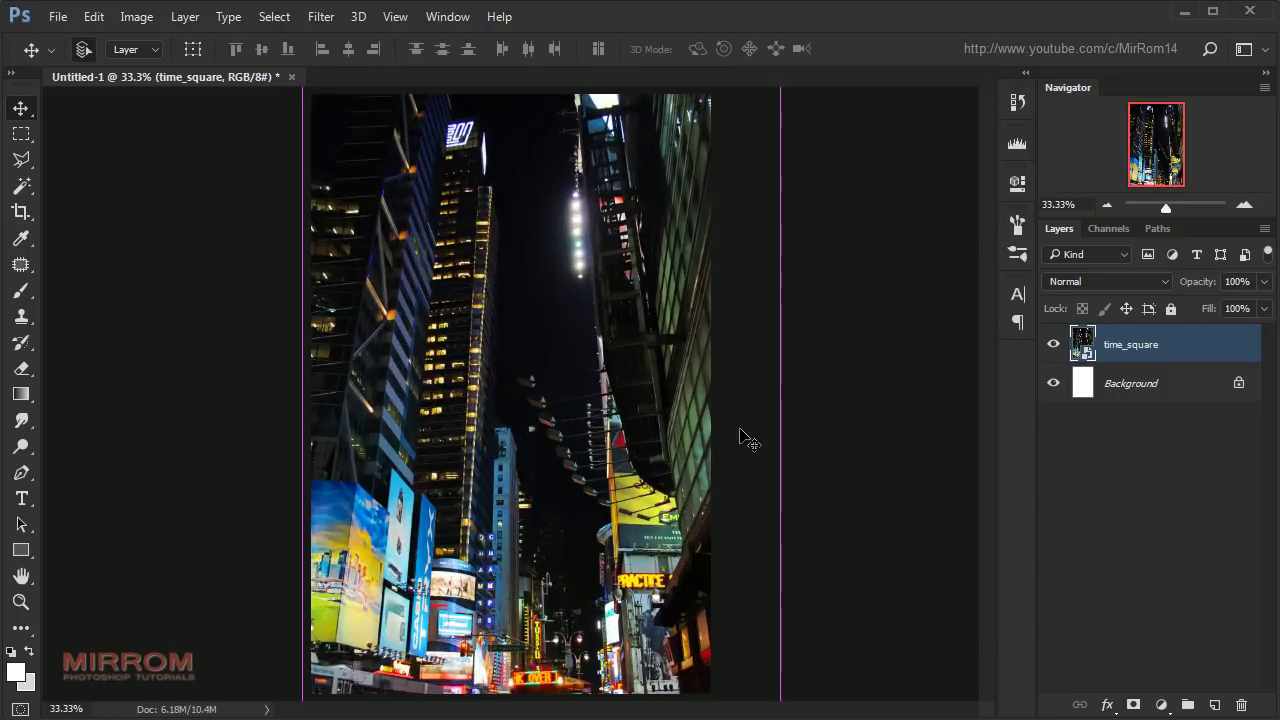
{"action": "scroll", "coordinate": [740, 440], "scroll_direction": "down", "scroll_amount": 1}
{"action": "scroll", "coordinate": [740, 440], "scroll_direction": "up", "scroll_amount": 1}
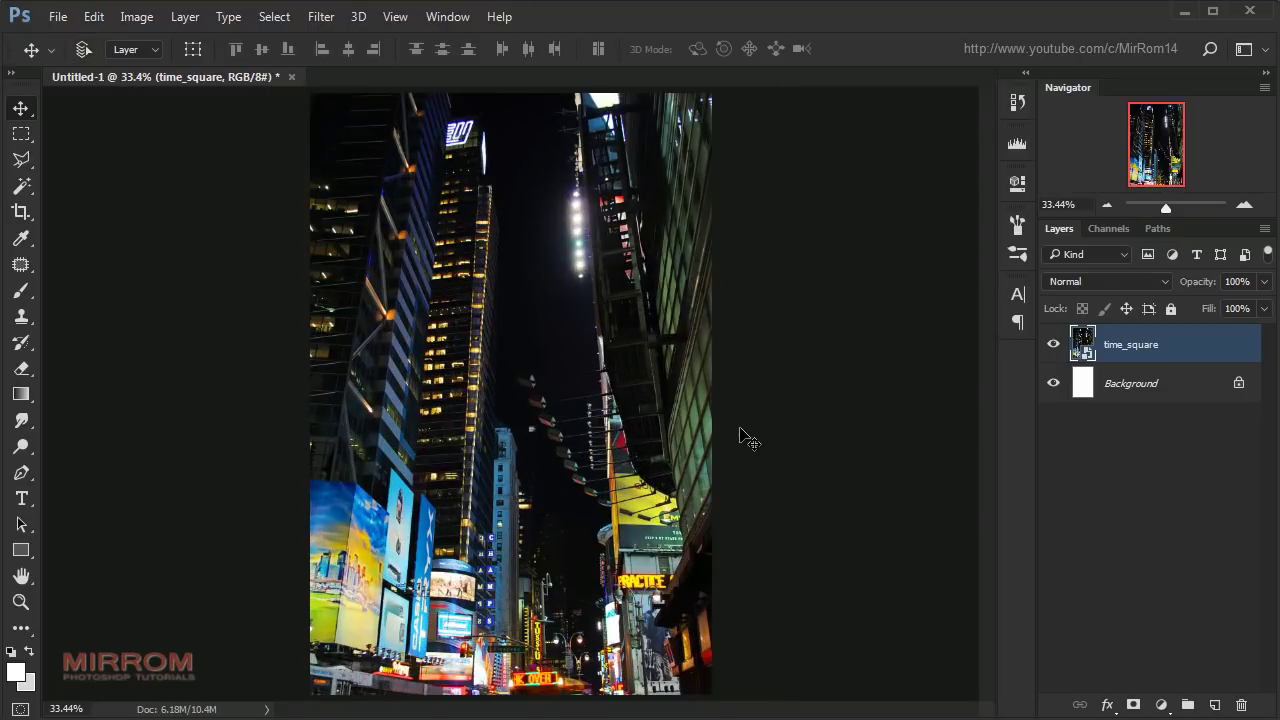
{"action": "right_click", "coordinate": [1207, 341]}
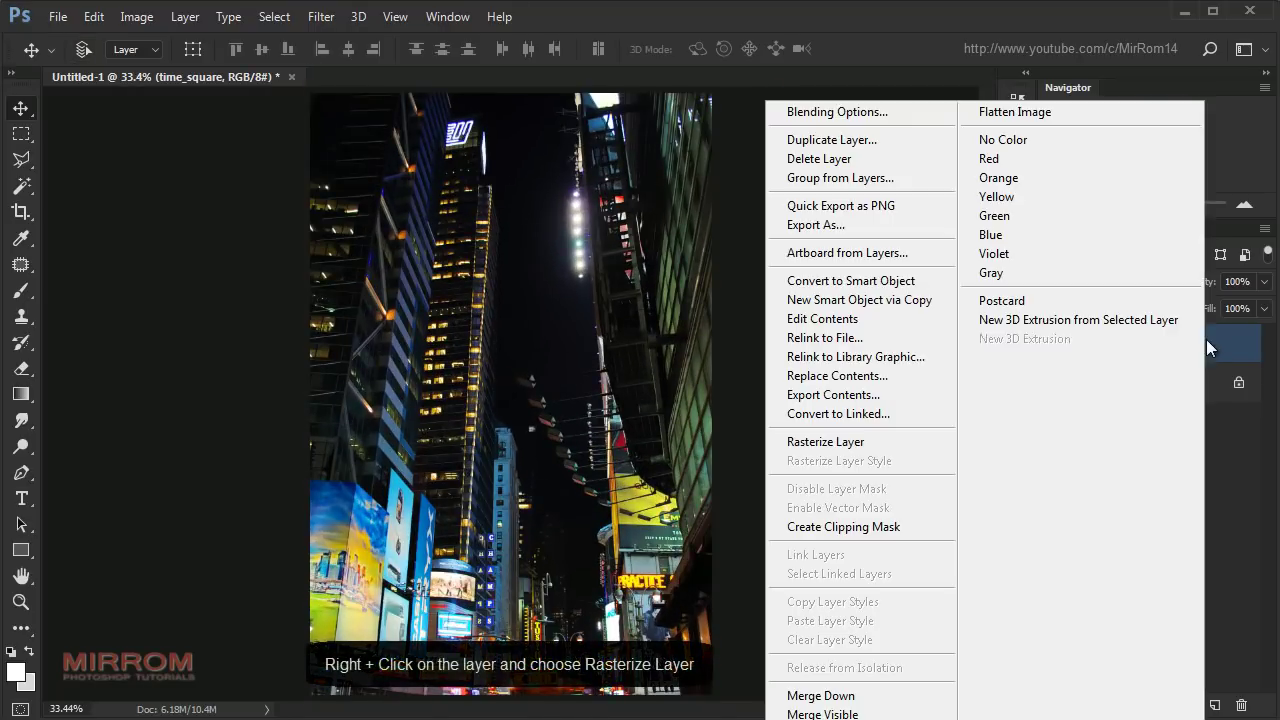
{"action": "left_click", "coordinate": [825, 446]}
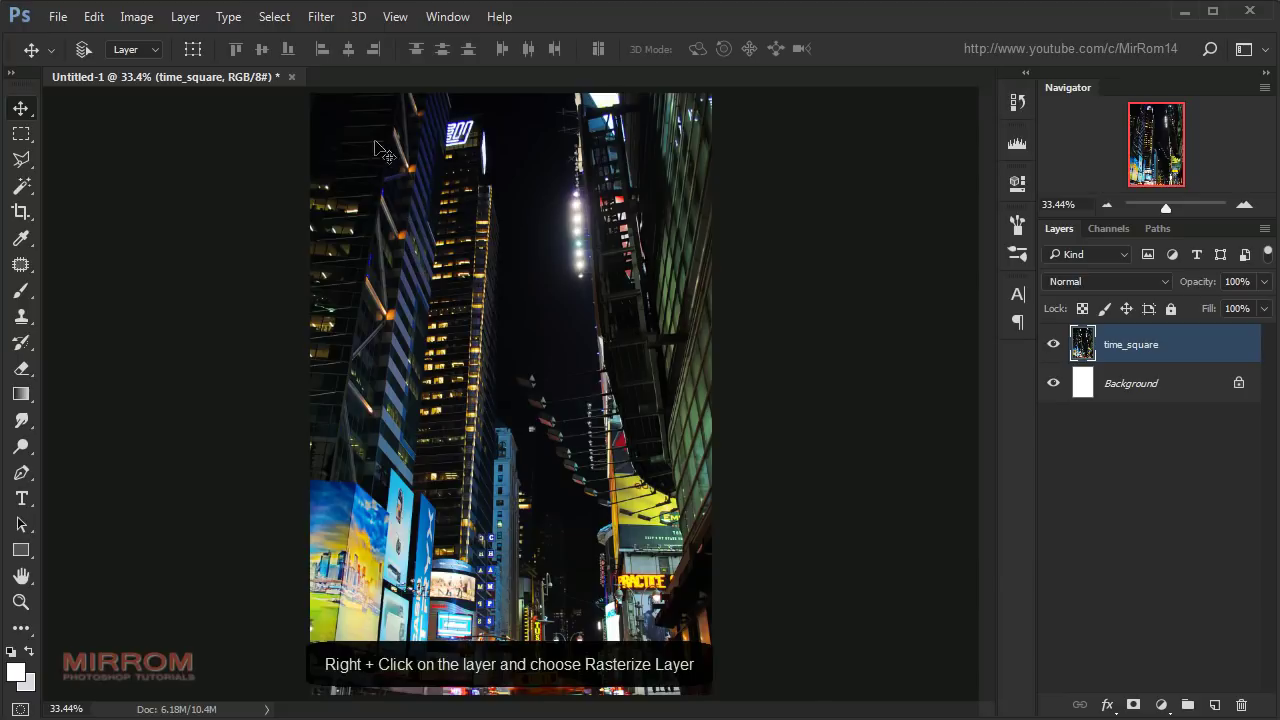
{"action": "left_click", "coordinate": [325, 26]}
{"action": "mouse_move", "coordinate": [350, 256]}
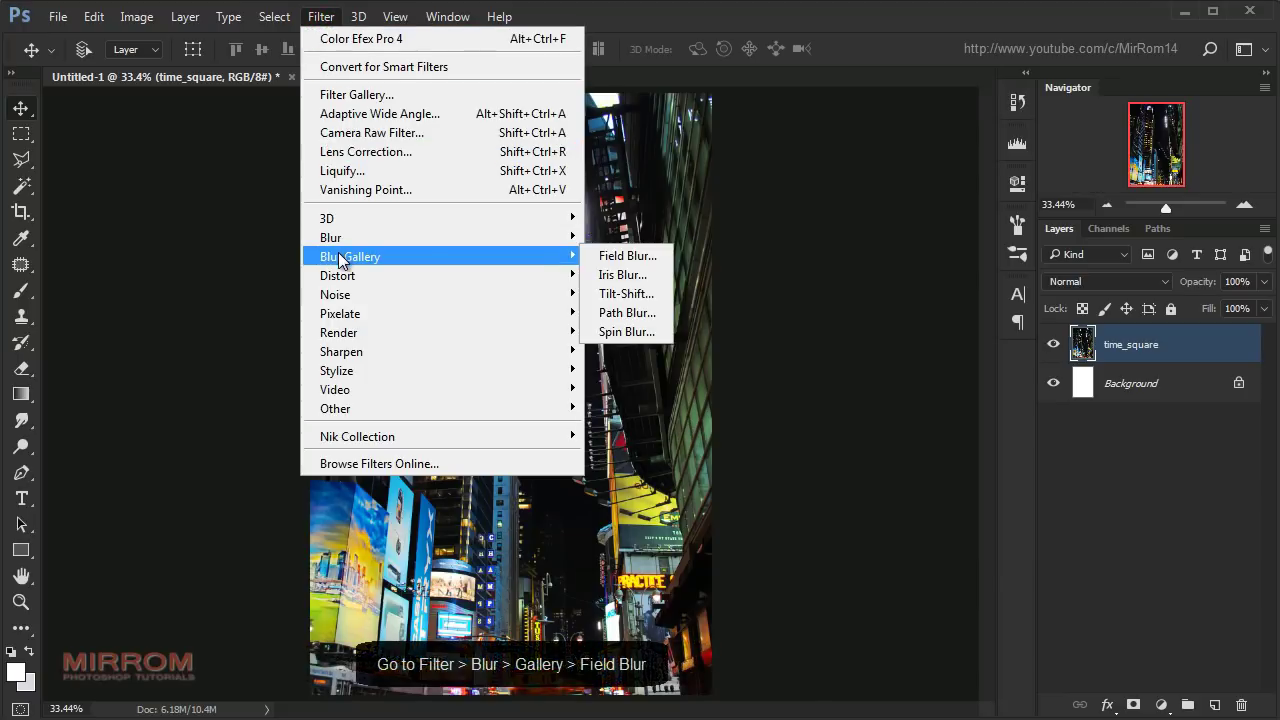
- Apply a 20 px Field Blur with 45% Light Bokeh and 33% Bokeh Color
{"action": "left_click", "coordinate": [646, 257]}
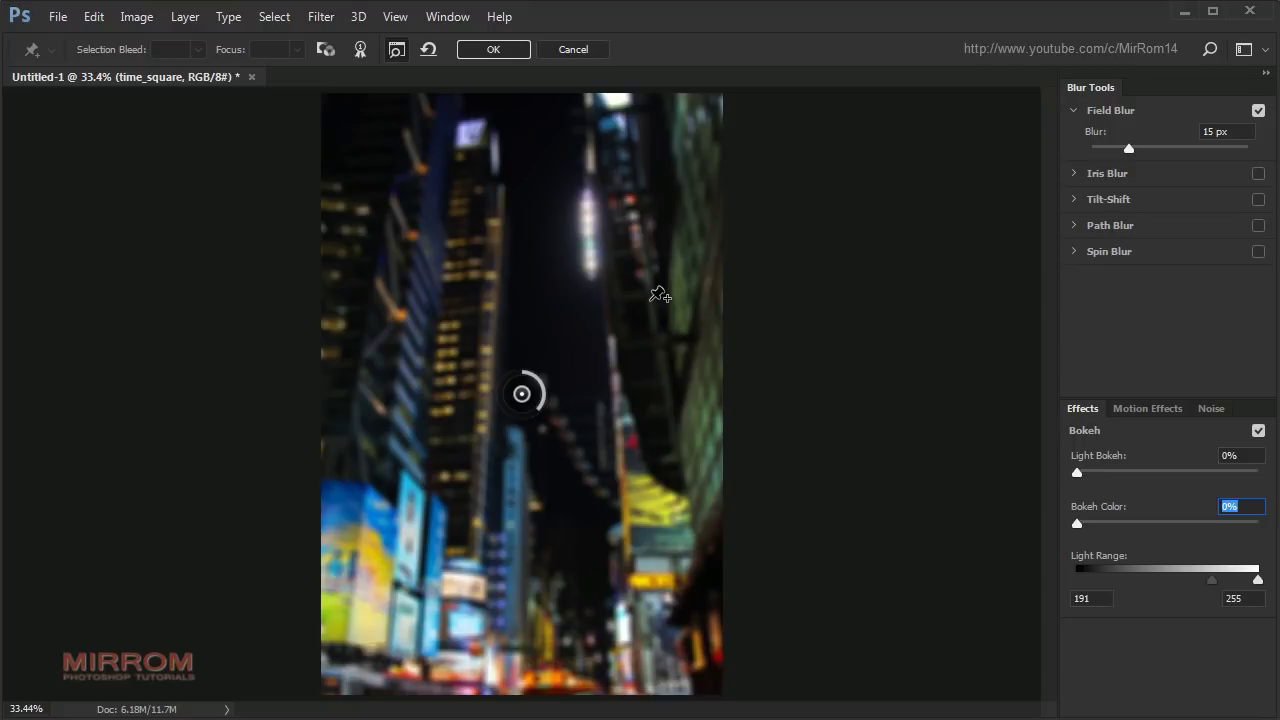
{"action": "left_click_drag", "start_coordinate": [1129, 148], "coordinate": [1134, 147]}
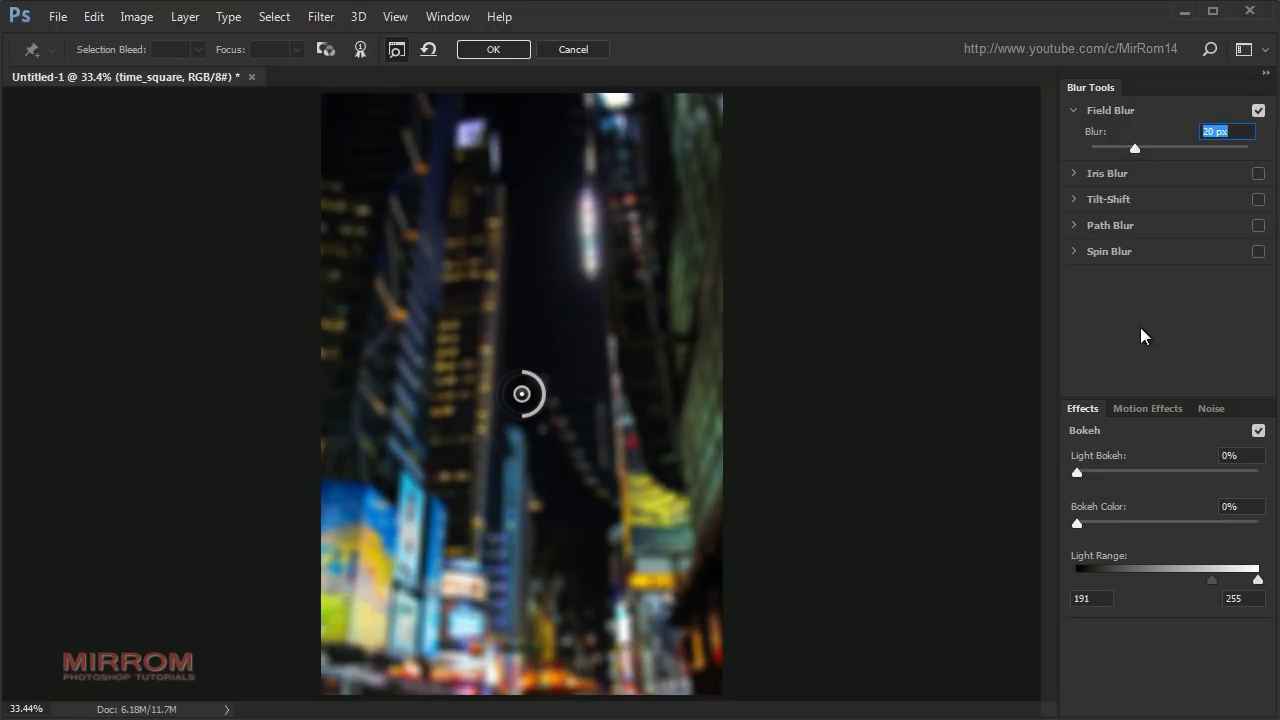
{"action": "left_click", "coordinate": [1146, 408]}
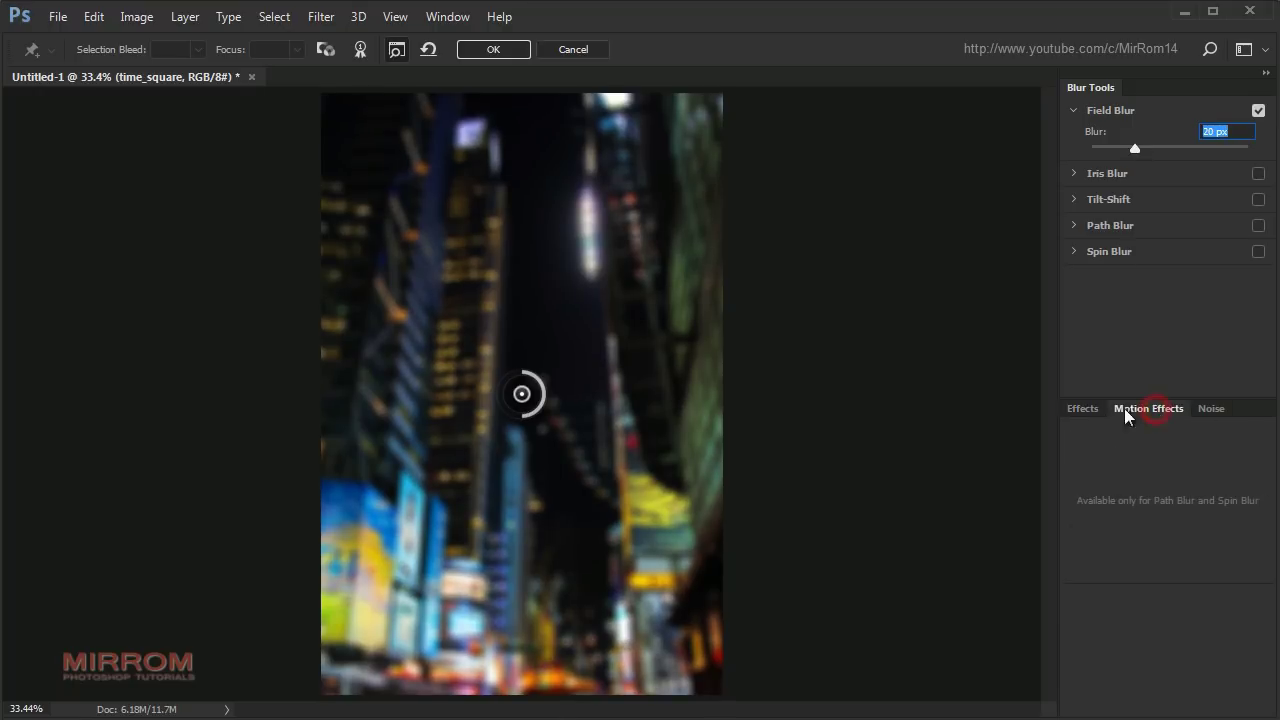
{"action": "left_click", "coordinate": [1083, 408]}
{"action": "left_click_drag", "start_coordinate": [1077, 472], "coordinate": [1159, 476]}
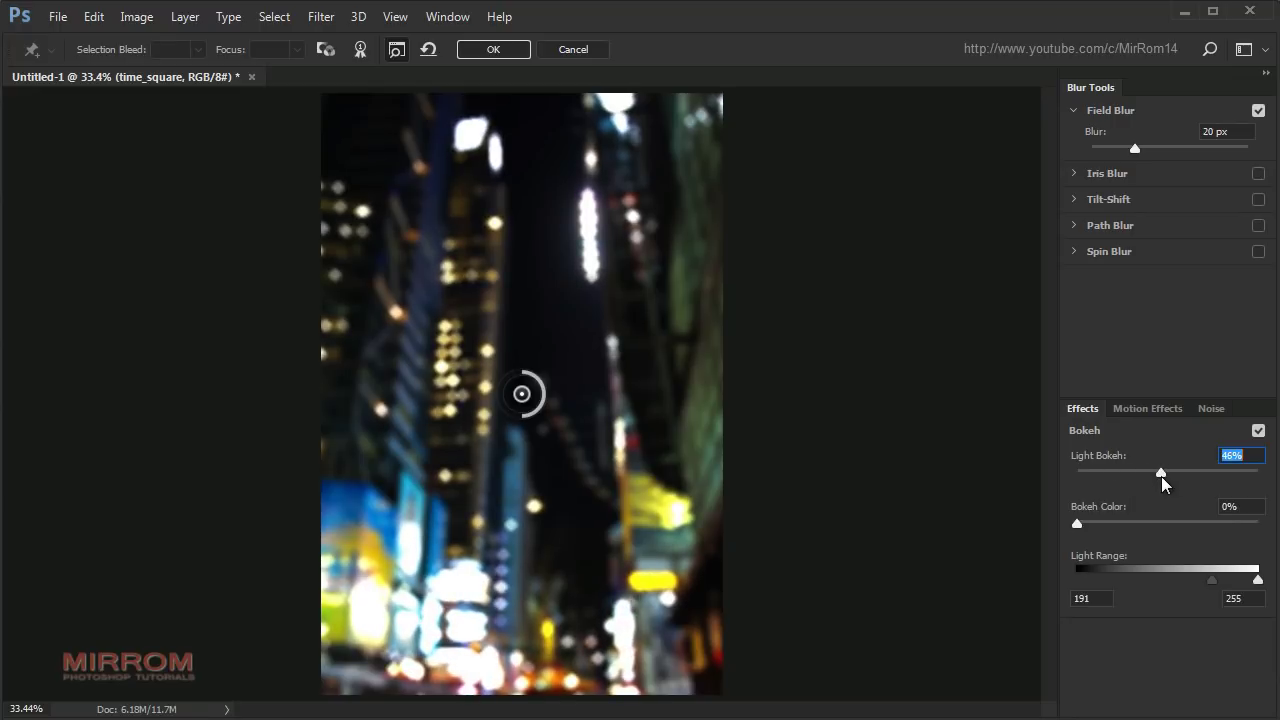
{"action": "mouse_move", "coordinate": [1078, 525]}
{"action": "left_mouse_down"}
{"action": "mouse_move", "coordinate": [1154, 527]}
{"action": "mouse_move", "coordinate": [1139, 530]}
{"action": "left_mouse_up"}
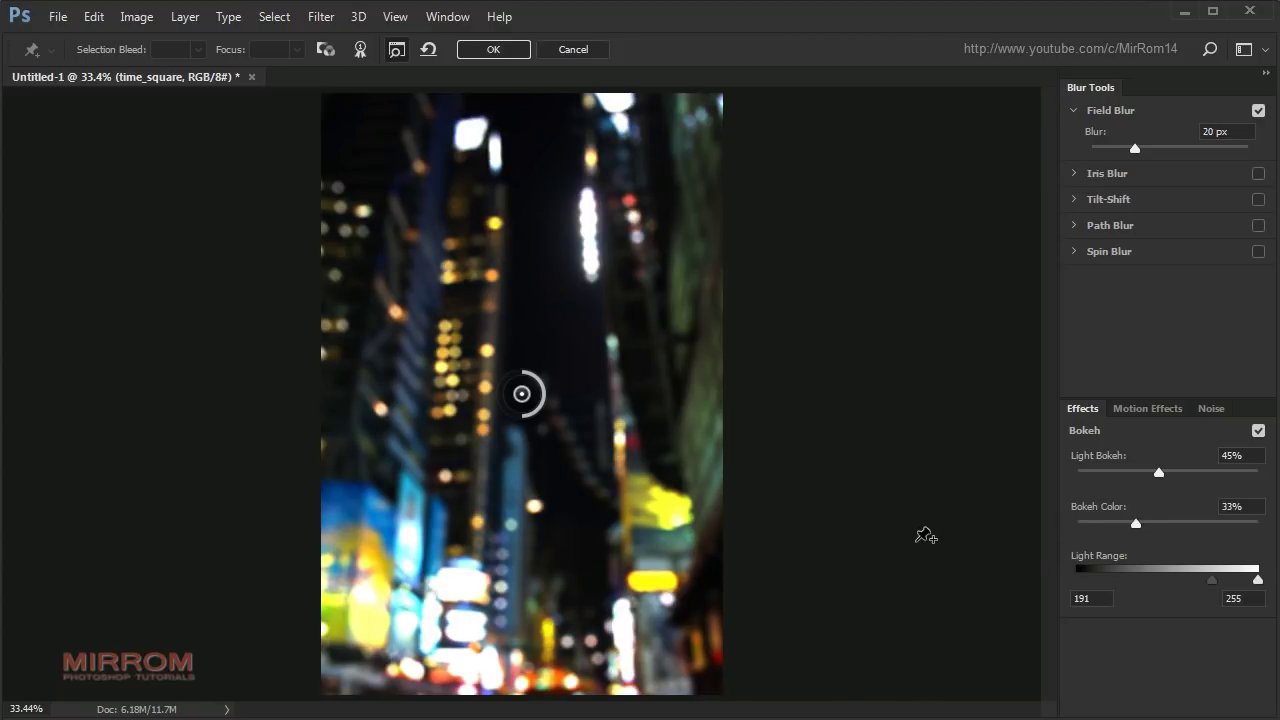
{"action": "left_click", "coordinate": [490, 52]}
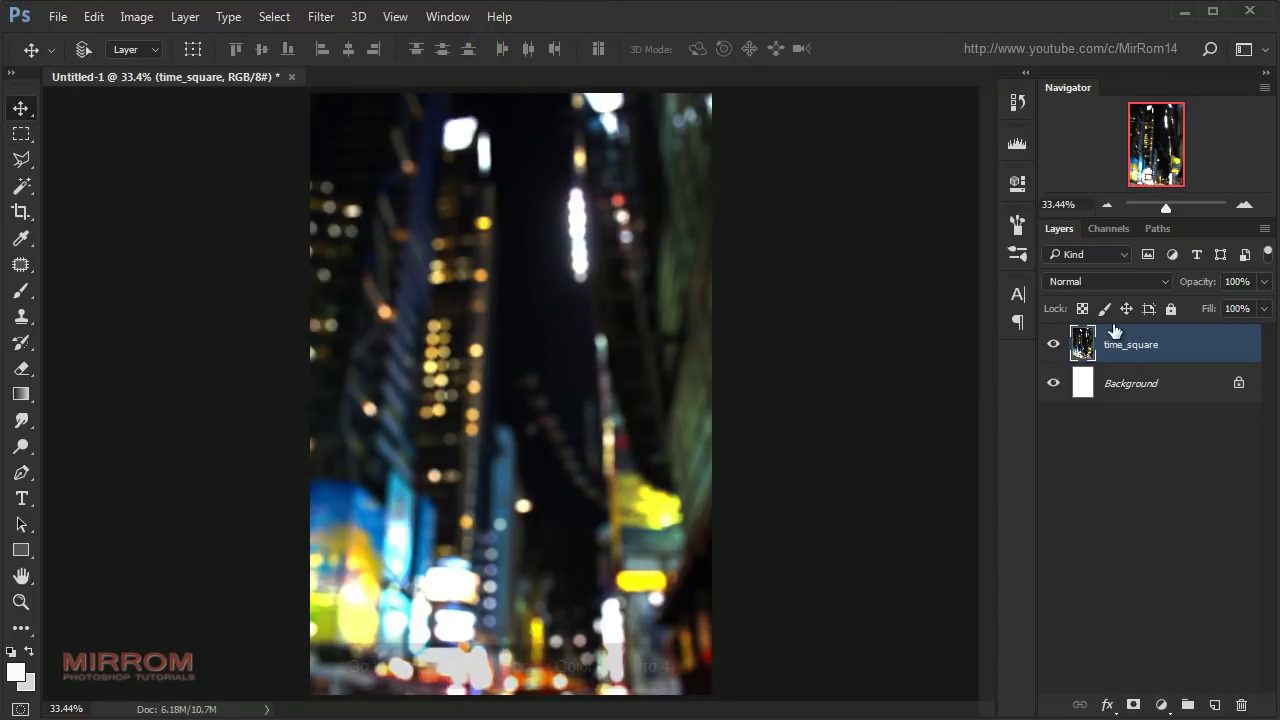
- In Color Efex Pro 4, apply Cross Processing method B04 at 56% strength
{"action": "left_click", "coordinate": [321, 16]}
{"action": "mouse_move", "coordinate": [357, 437]}
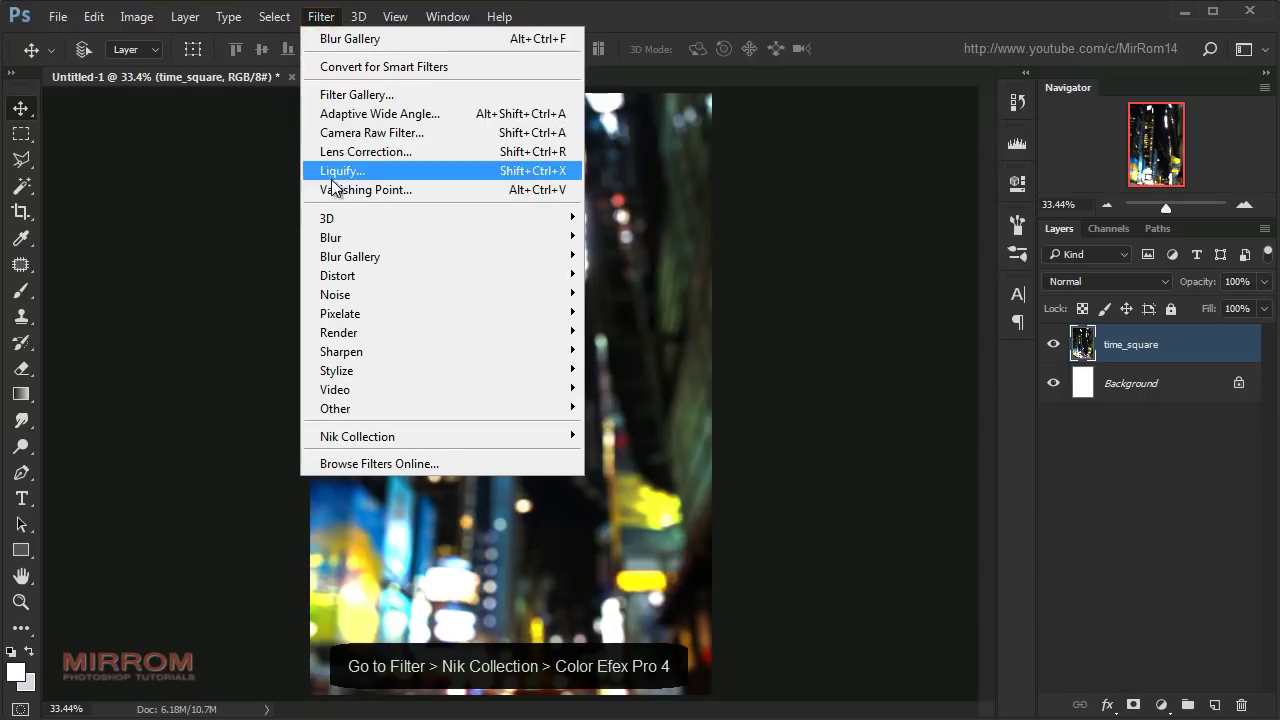
{"action": "left_click", "coordinate": [378, 436]}
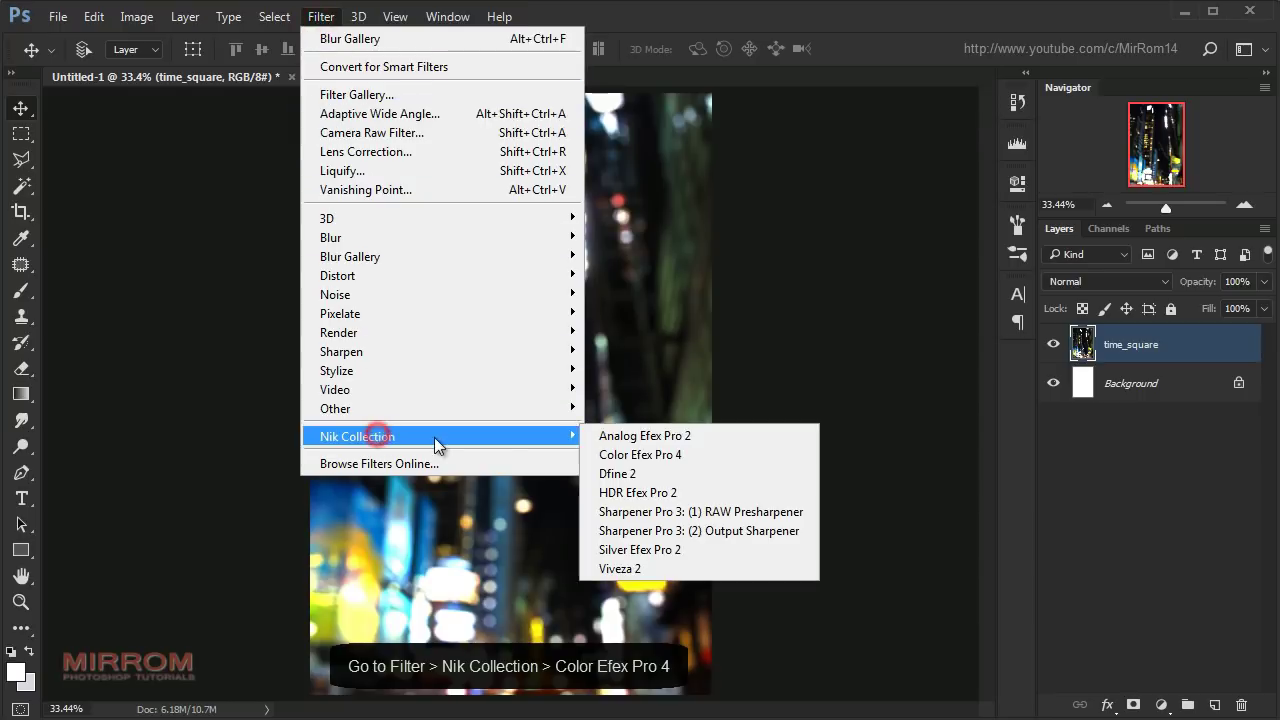
{"action": "left_click", "coordinate": [693, 459]}
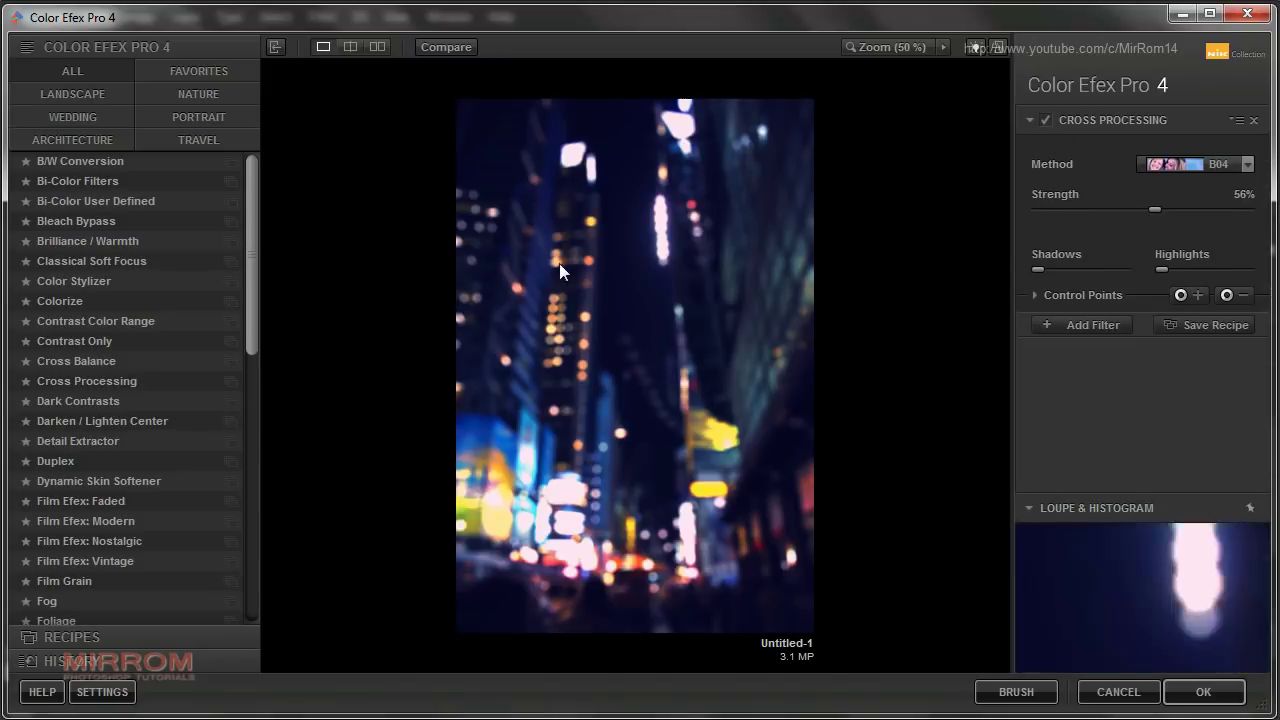
{"action": "left_click", "coordinate": [150, 381]}
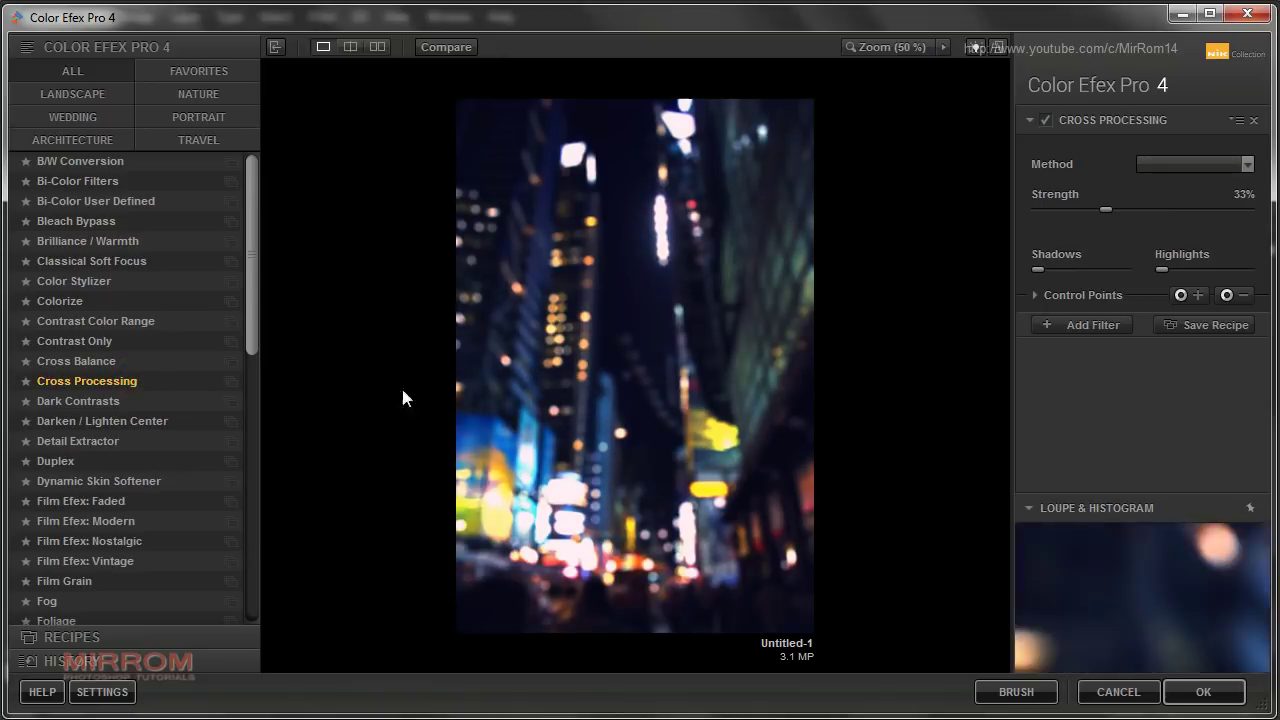
{"action": "left_click", "coordinate": [1190, 165]}
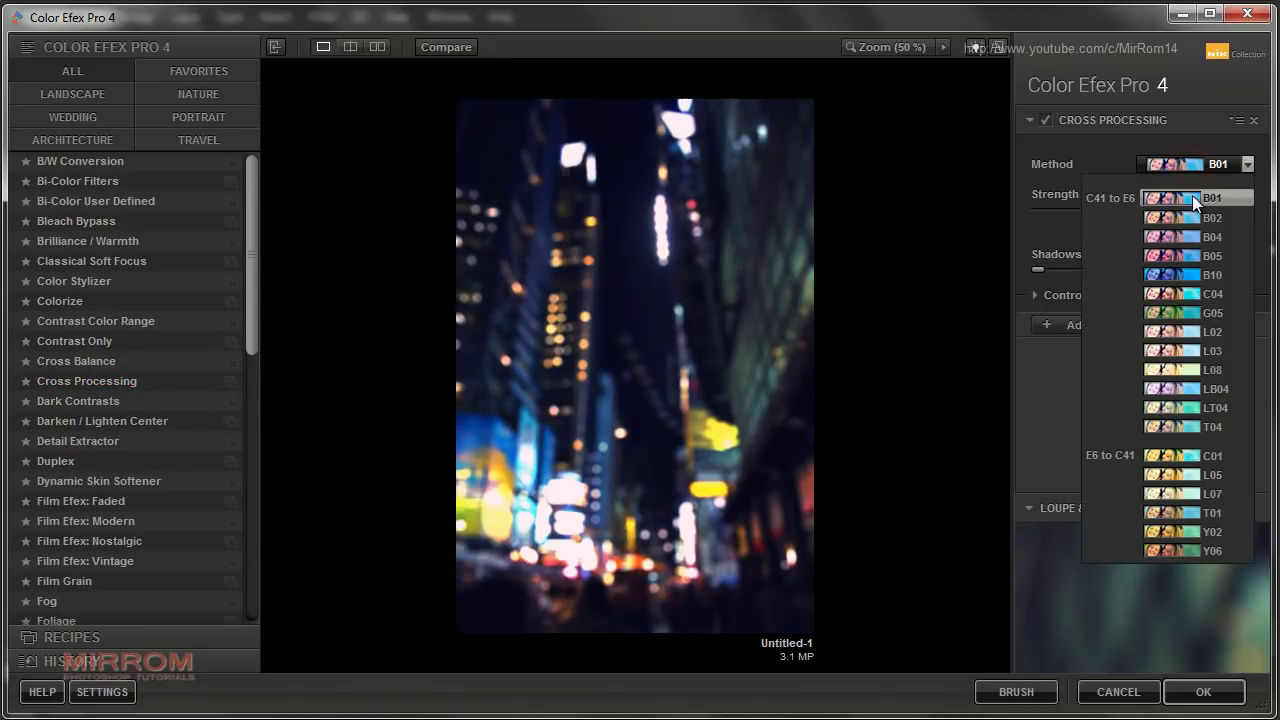
{"action": "left_click", "coordinate": [1179, 238]}
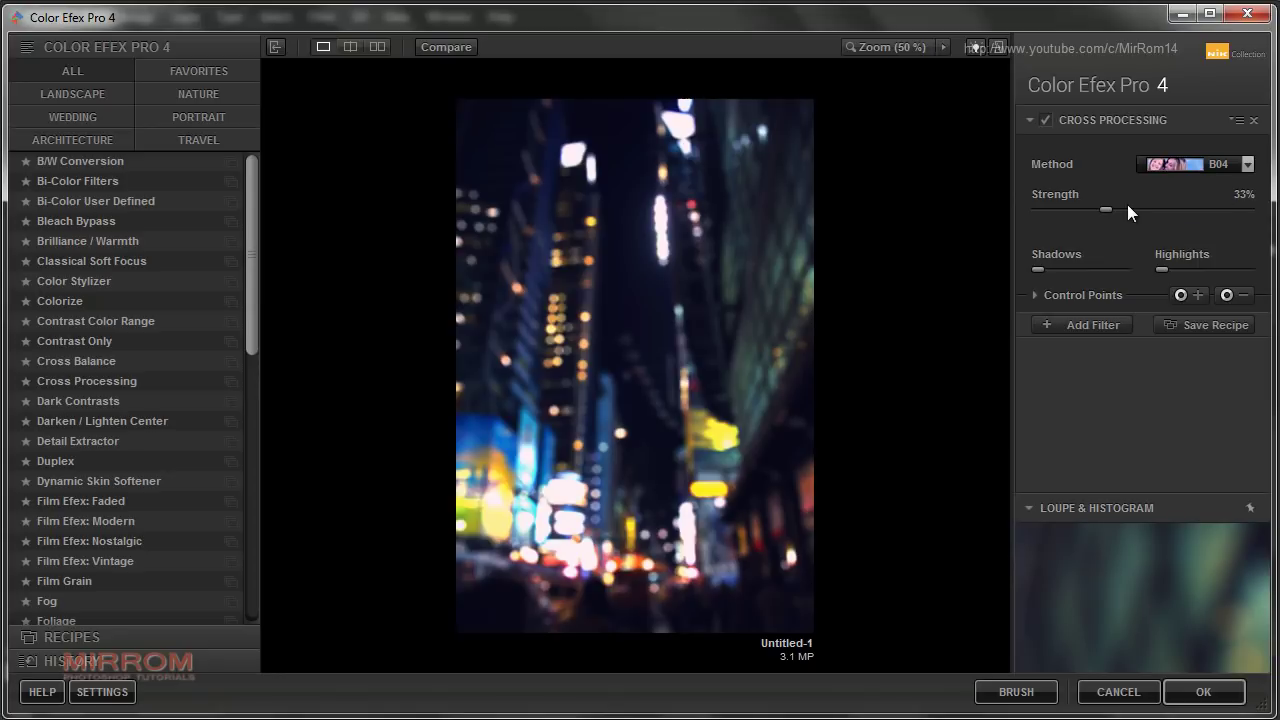
{"action": "left_click_drag", "start_coordinate": [1107, 208], "coordinate": [1122, 210]}
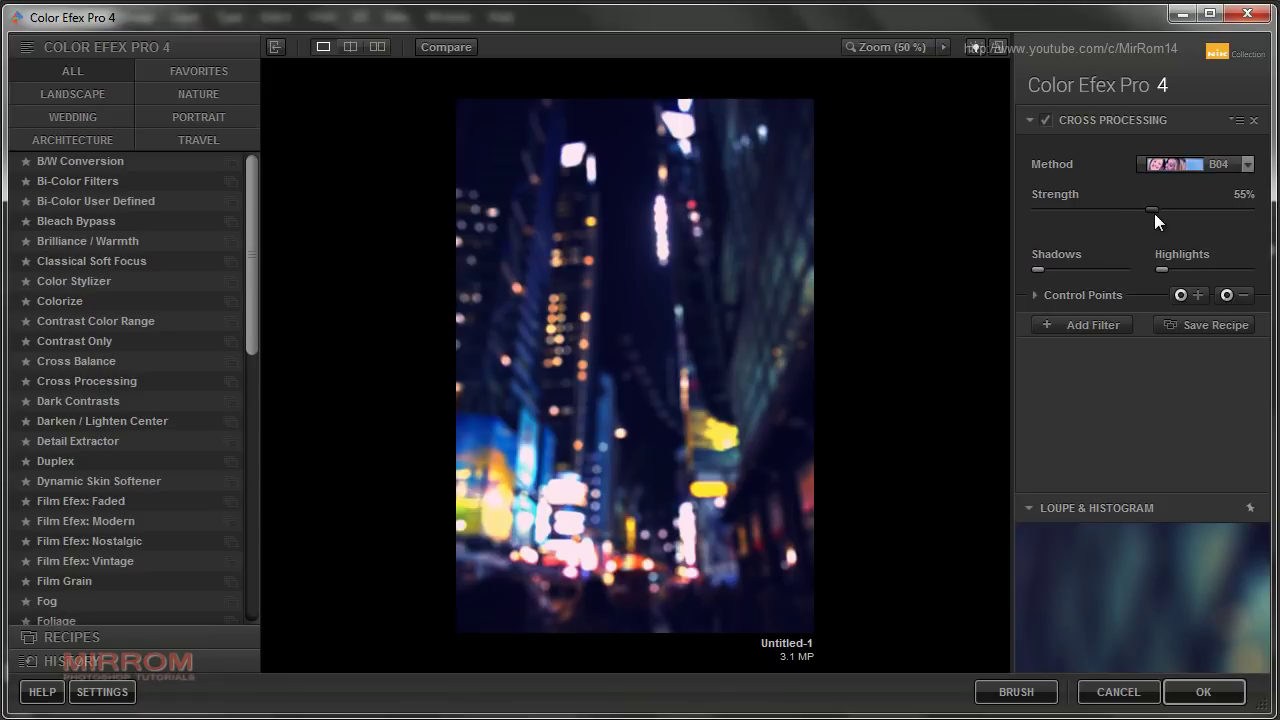
- Add a Glamour Glow filter and return the graded result as a new layer
{"action": "left_click", "coordinate": [1086, 330]}
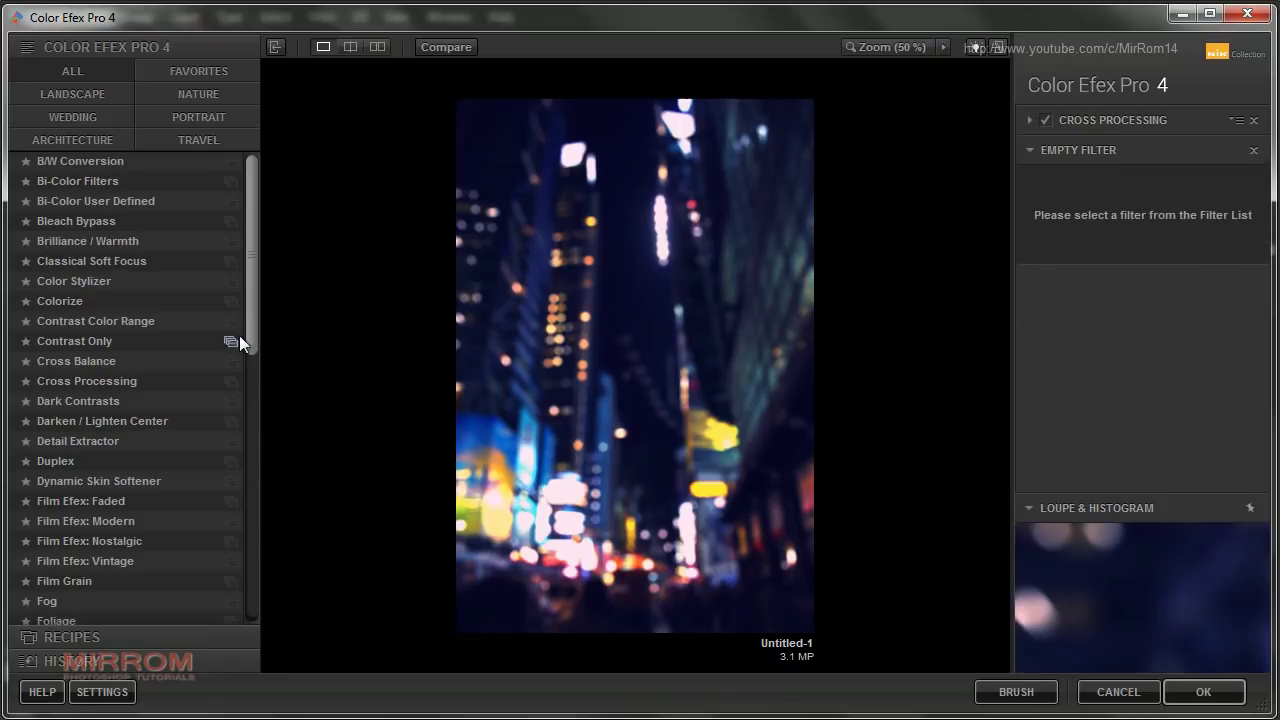
{"action": "scroll", "coordinate": [130, 492], "scroll_direction": "down", "scroll_amount": 1}
{"action": "scroll", "coordinate": [100, 525], "scroll_direction": "down", "scroll_amount": 2}
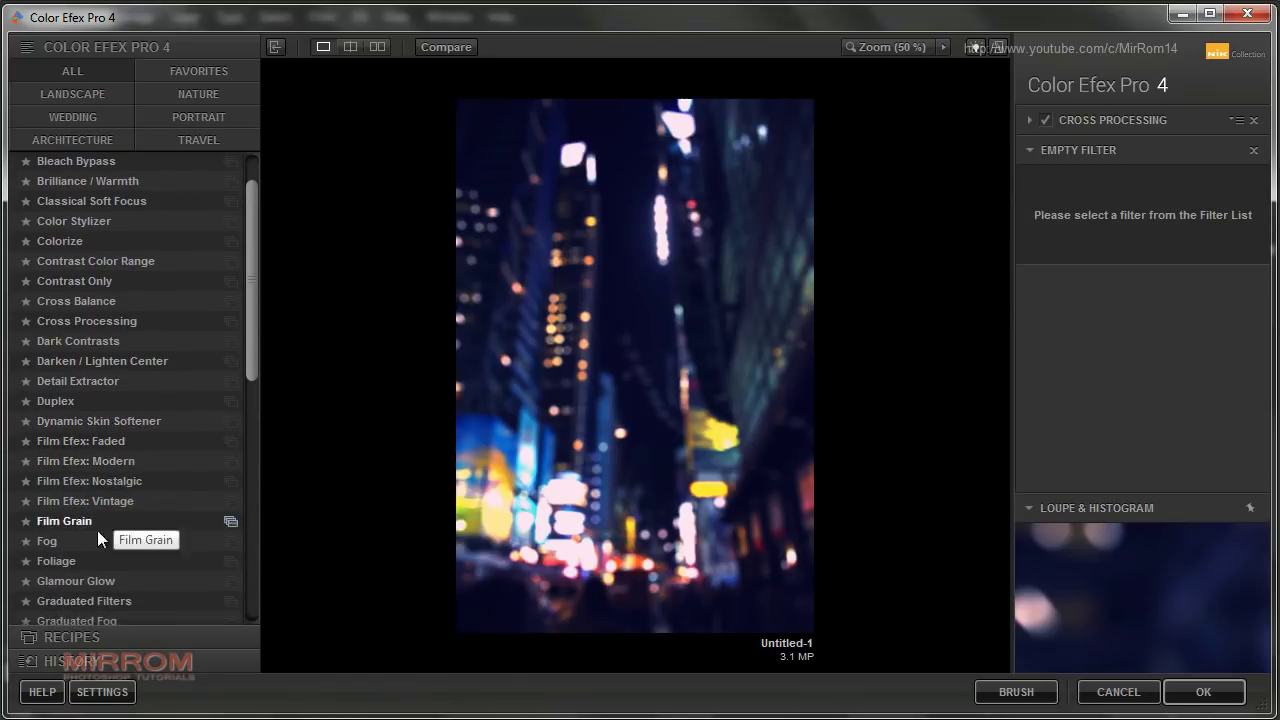
{"action": "left_click", "coordinate": [88, 581]}
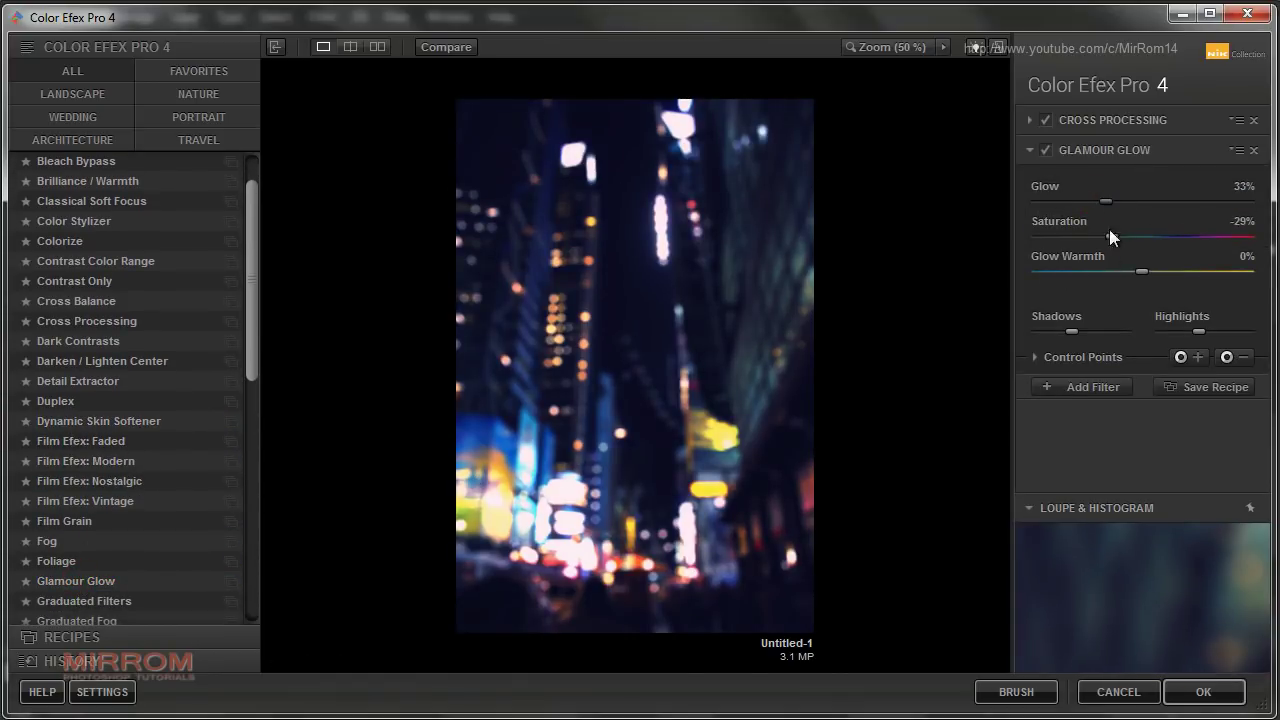
{"action": "left_click", "coordinate": [1203, 692]}
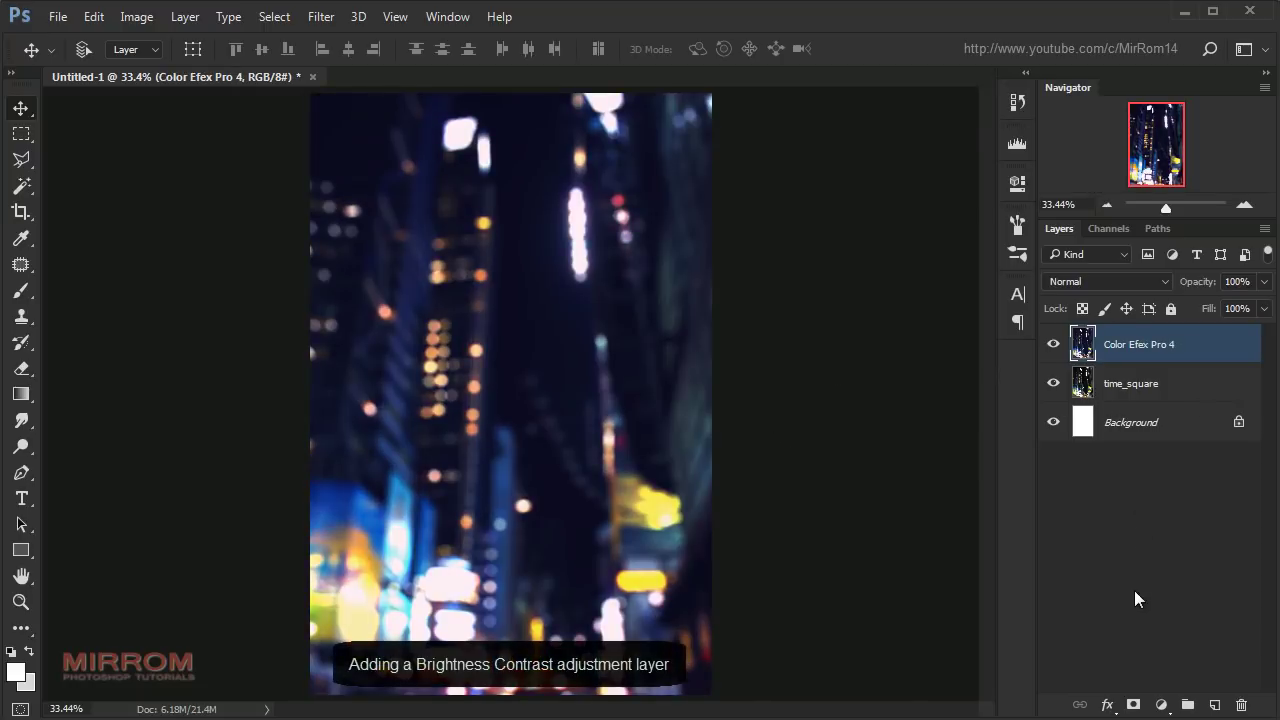
- Add a Brightness/Contrast adjustment layer with brightness −98 and contrast 86
{"action": "left_click", "coordinate": [1160, 705]}
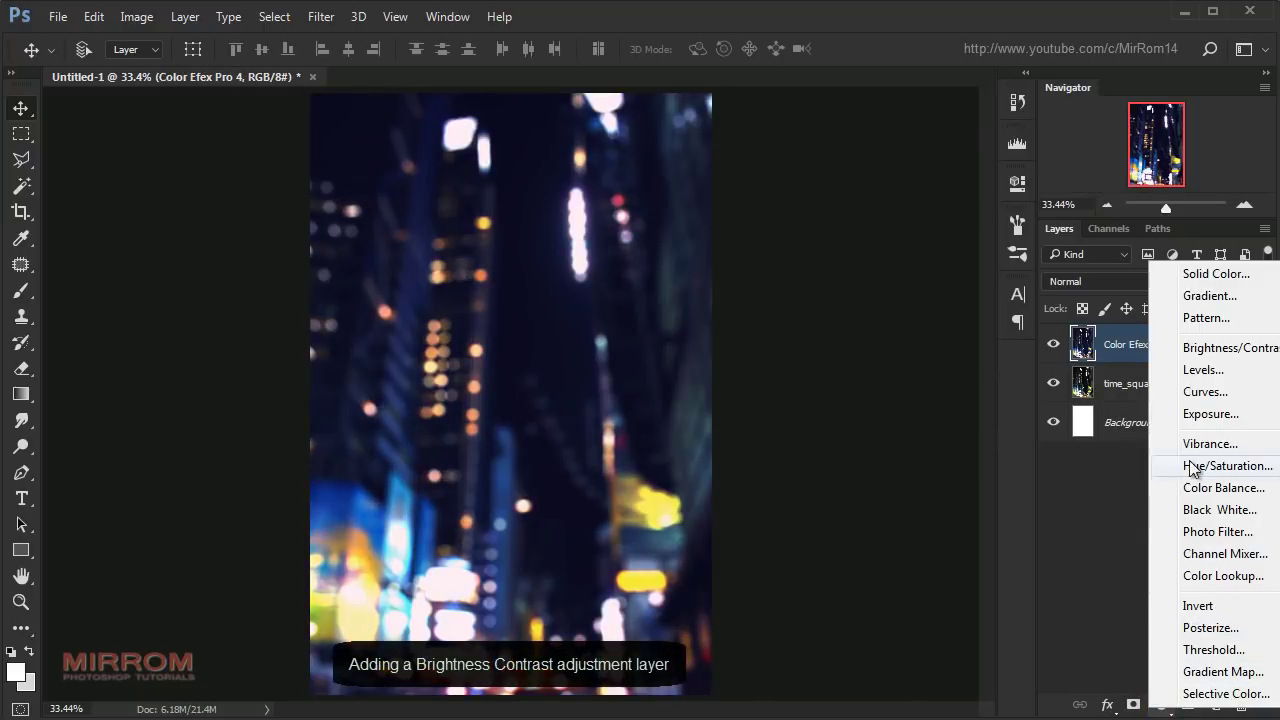
{"action": "left_click", "coordinate": [1192, 352]}
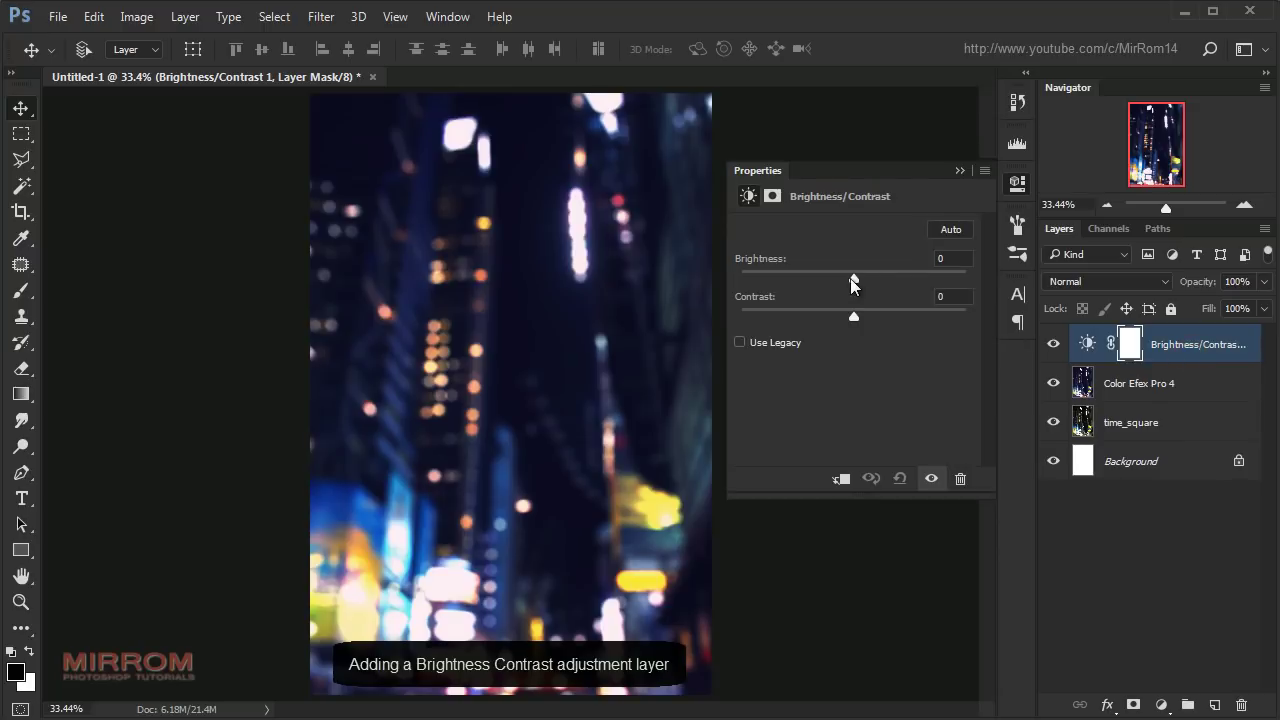
{"action": "left_click_drag", "start_coordinate": [851, 283], "coordinate": [794, 284]}
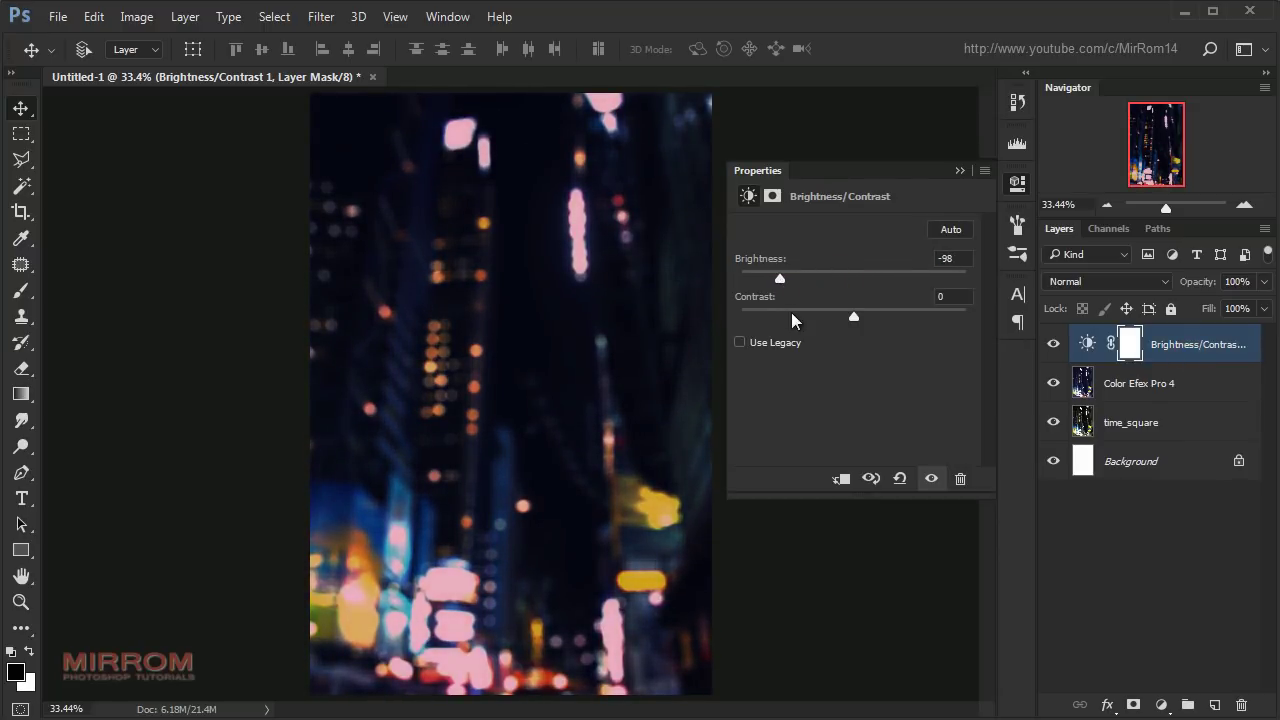
{"action": "left_click_drag", "start_coordinate": [857, 324], "coordinate": [879, 324]}
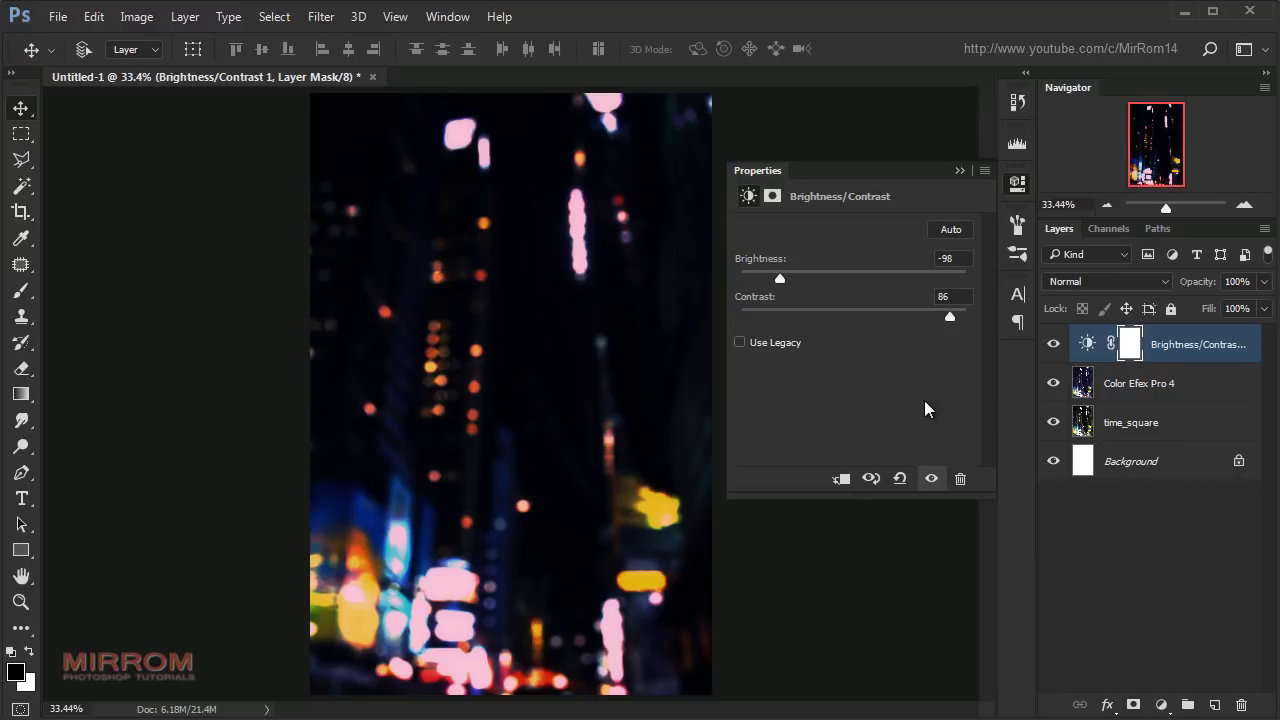
{"action": "left_click", "coordinate": [960, 171]}
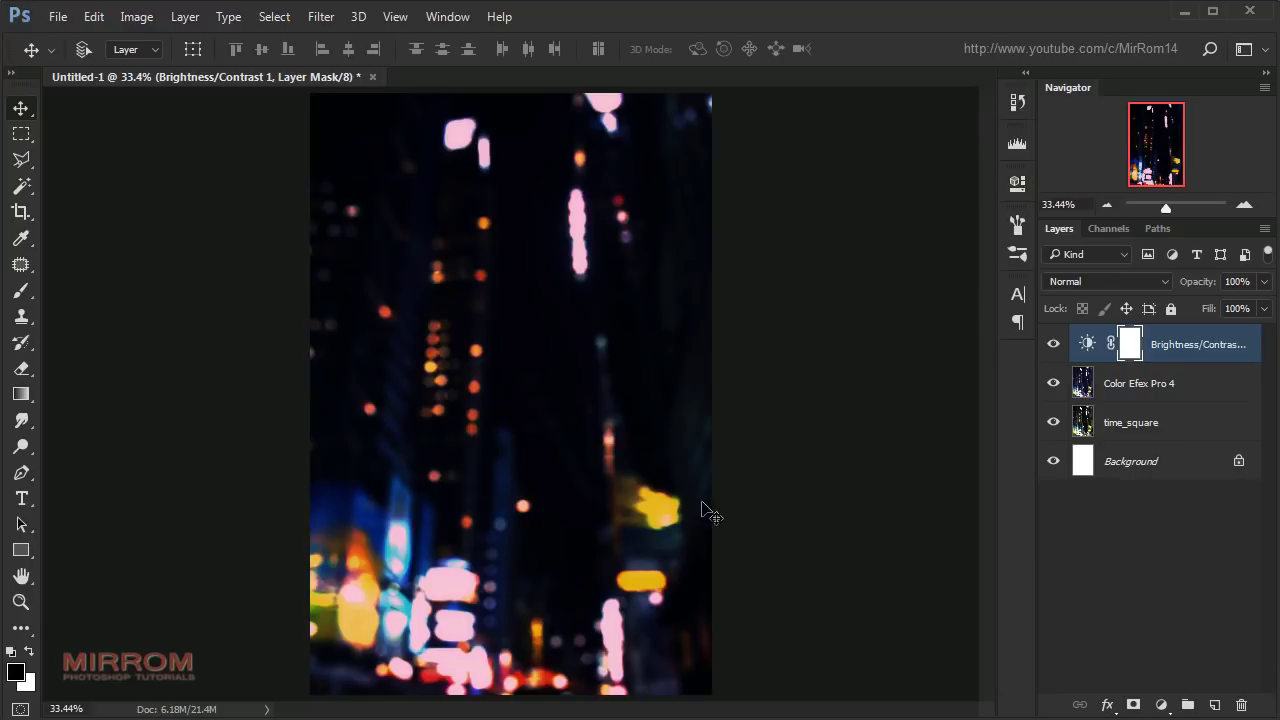
- Open the shadow_hunter portrait and zoom in on it
{"action": "left_click", "coordinate": [57, 17]}
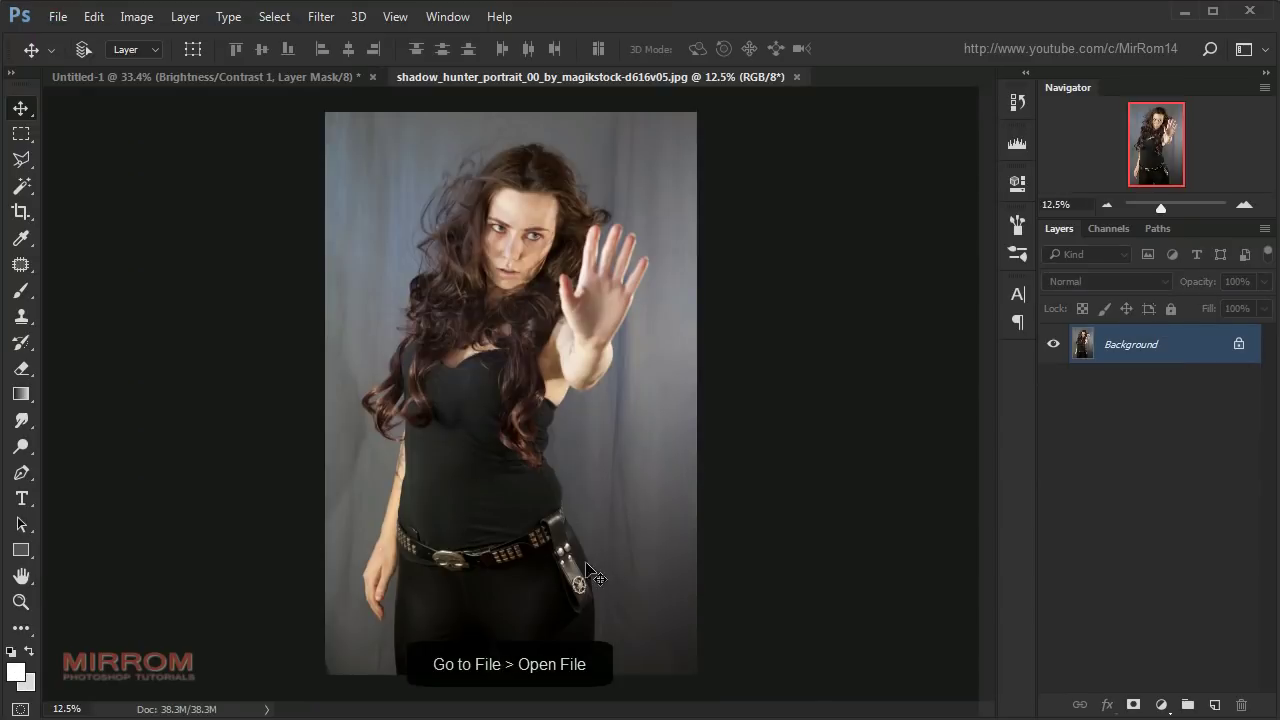
{"action": "key", "text": "ctrl+plus"}
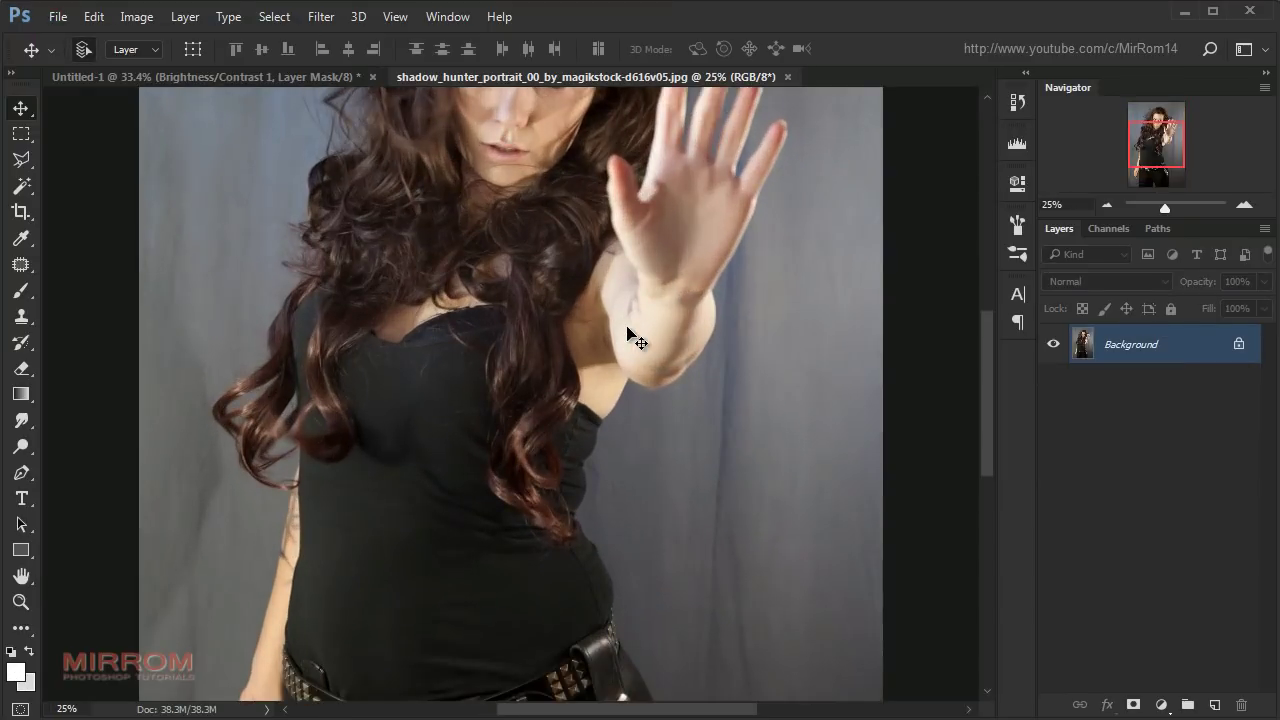
{"action": "key", "text": "ctrl+plus"}
{"action": "scroll", "coordinate": [627, 335], "scroll_direction": "up", "scroll_amount": 2}
{"action": "scroll", "coordinate": [627, 335], "scroll_direction": "up", "scroll_amount": 2}
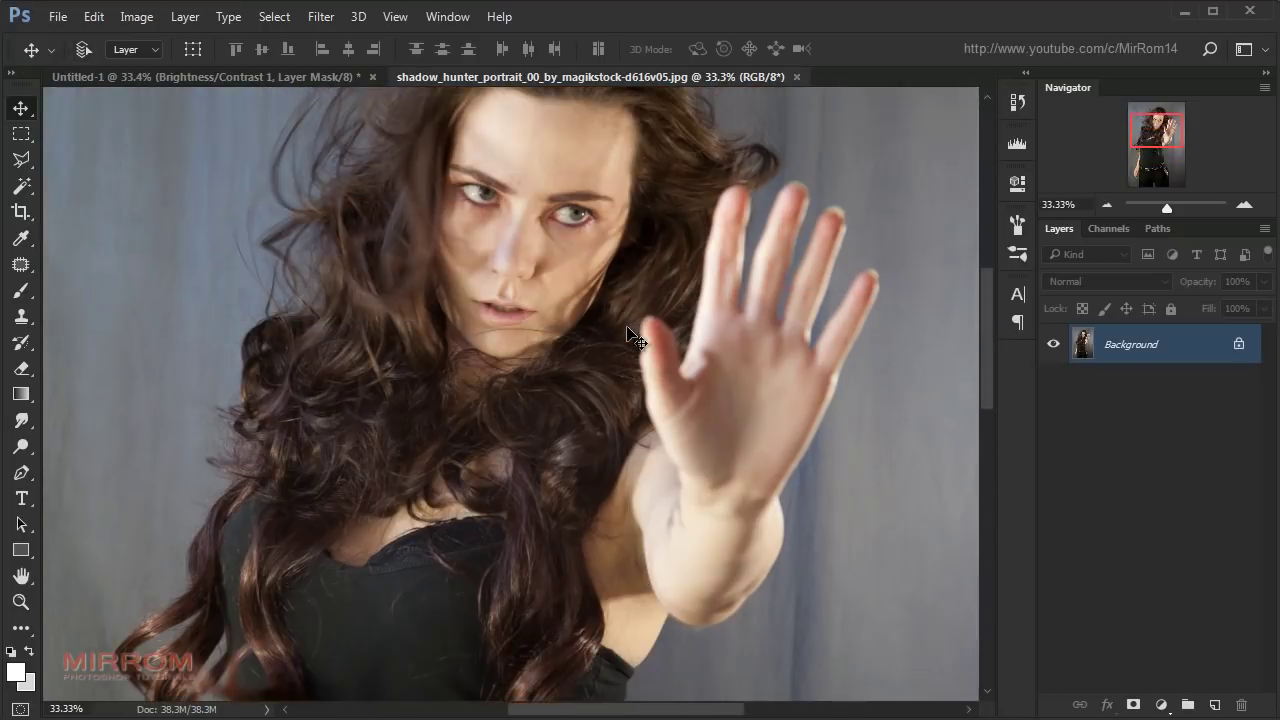
{"action": "scroll", "coordinate": [627, 335], "scroll_direction": "up", "scroll_amount": 2}
{"action": "scroll", "coordinate": [627, 335], "scroll_direction": "up", "scroll_amount": 2}
{"action": "scroll", "coordinate": [627, 335], "scroll_direction": "up", "scroll_amount": 1}
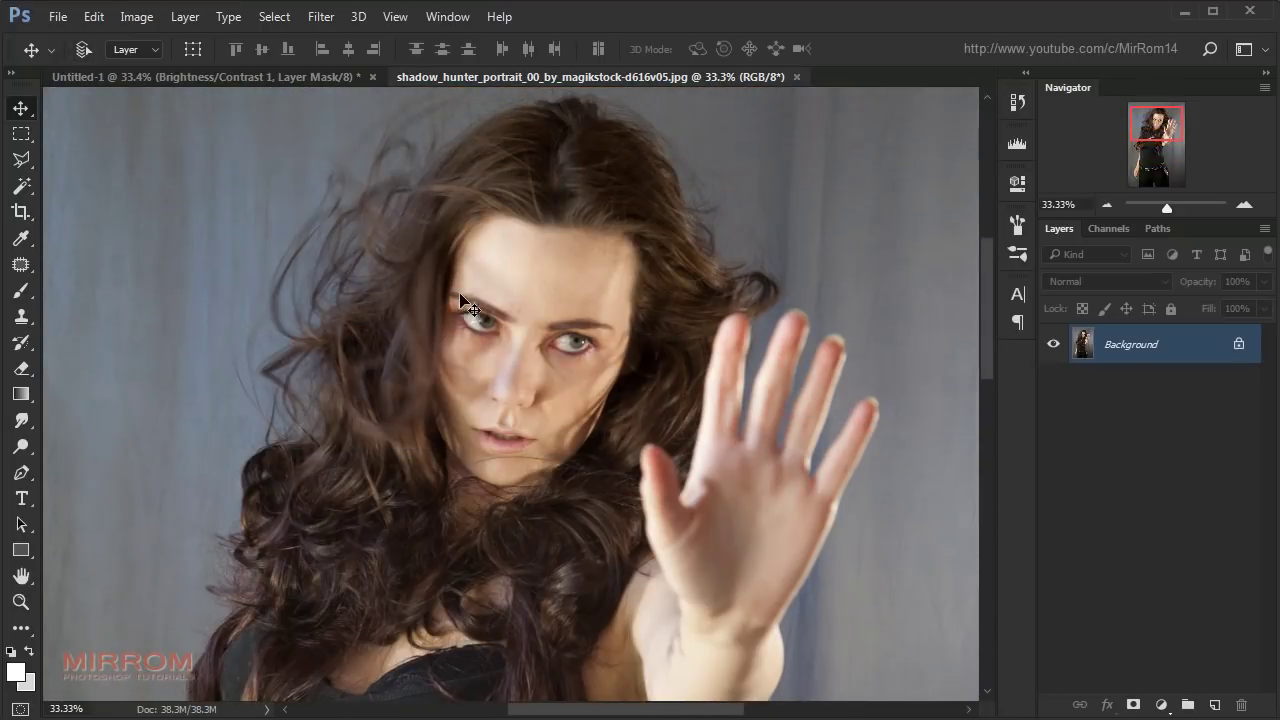
- Start a Pen path in Path mode along the top of the woman's hair
{"action": "left_click", "coordinate": [22, 472]}
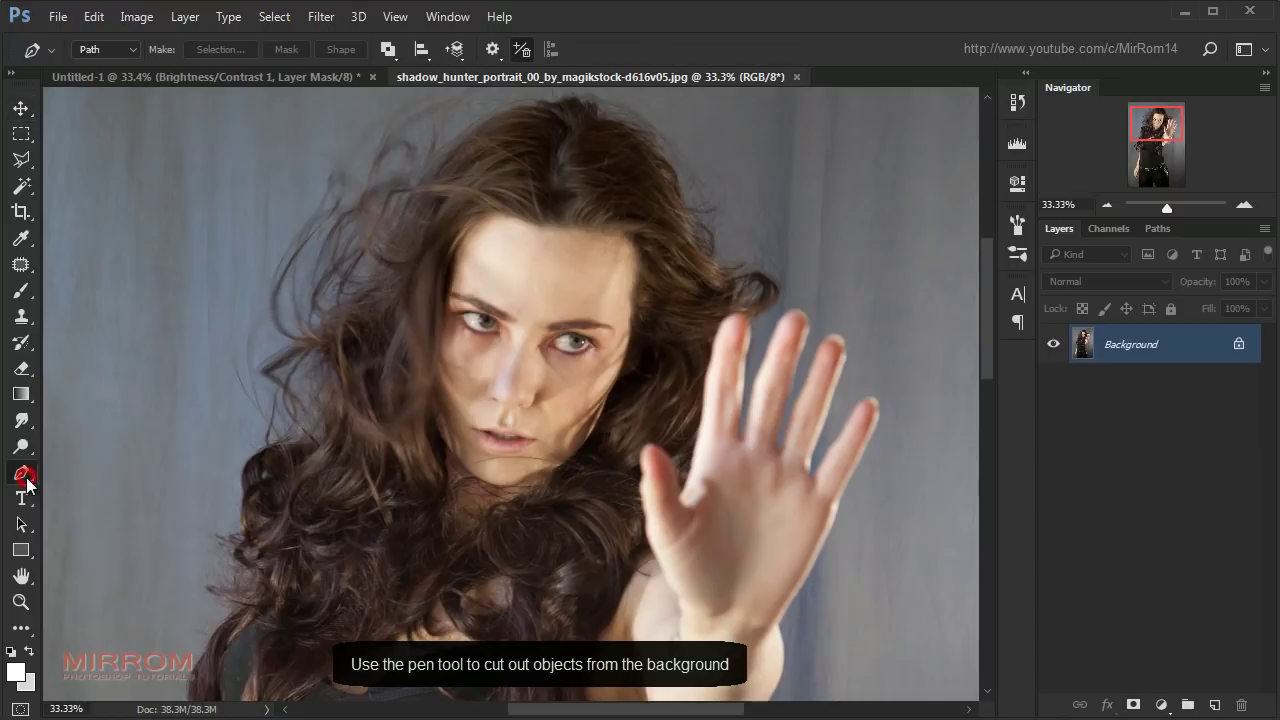
{"action": "left_click", "coordinate": [60, 469]}
{"action": "scroll", "coordinate": [500, 268], "scroll_direction": "up", "scroll_amount": 1}
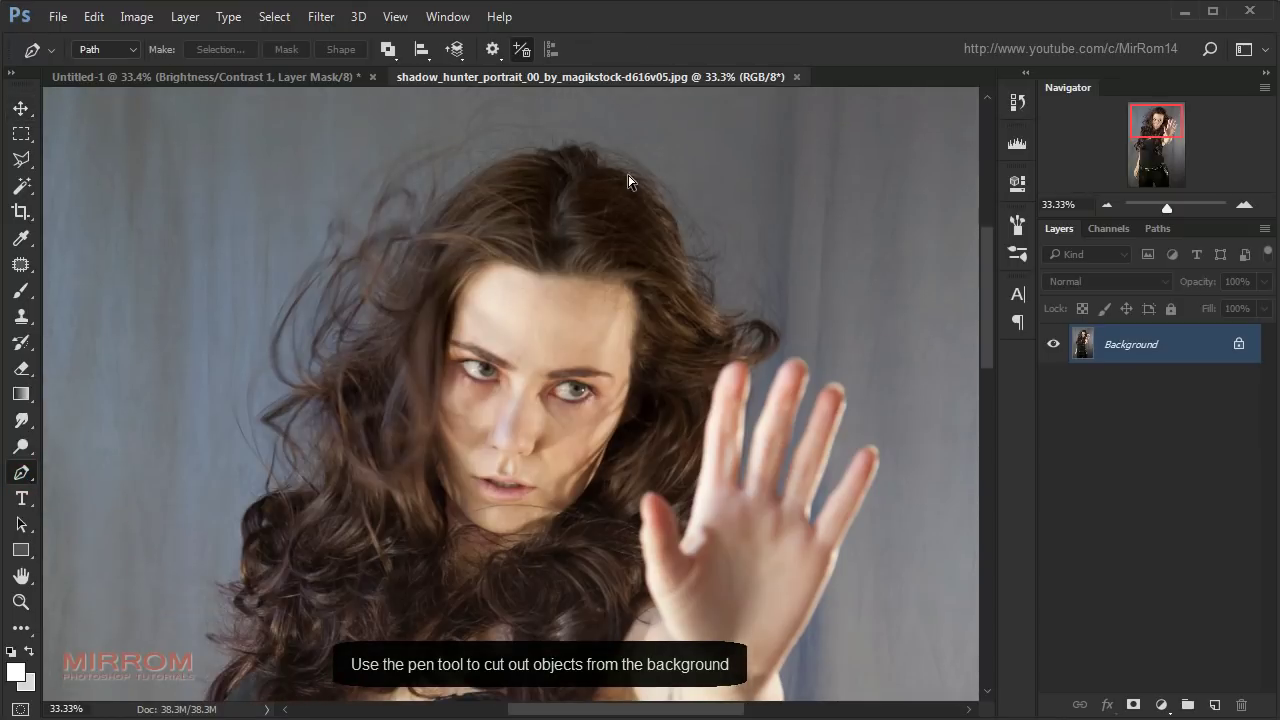
{"action": "scroll", "coordinate": [626, 176], "scroll_direction": "up", "scroll_amount": 1}
{"action": "scroll", "coordinate": [626, 172], "scroll_direction": "up", "scroll_amount": 1}
{"action": "scroll", "coordinate": [628, 175], "scroll_direction": "up", "scroll_amount": 1}
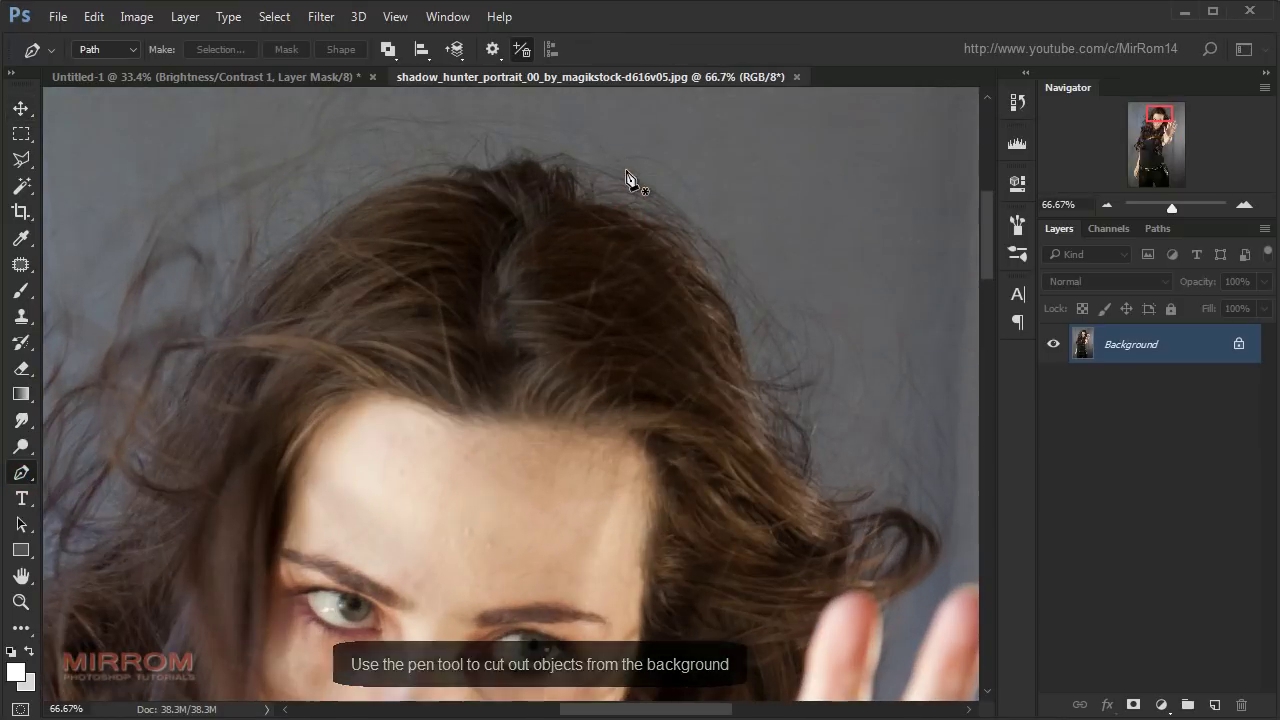
{"action": "left_click", "coordinate": [471, 176]}
{"action": "left_click", "coordinate": [518, 168]}
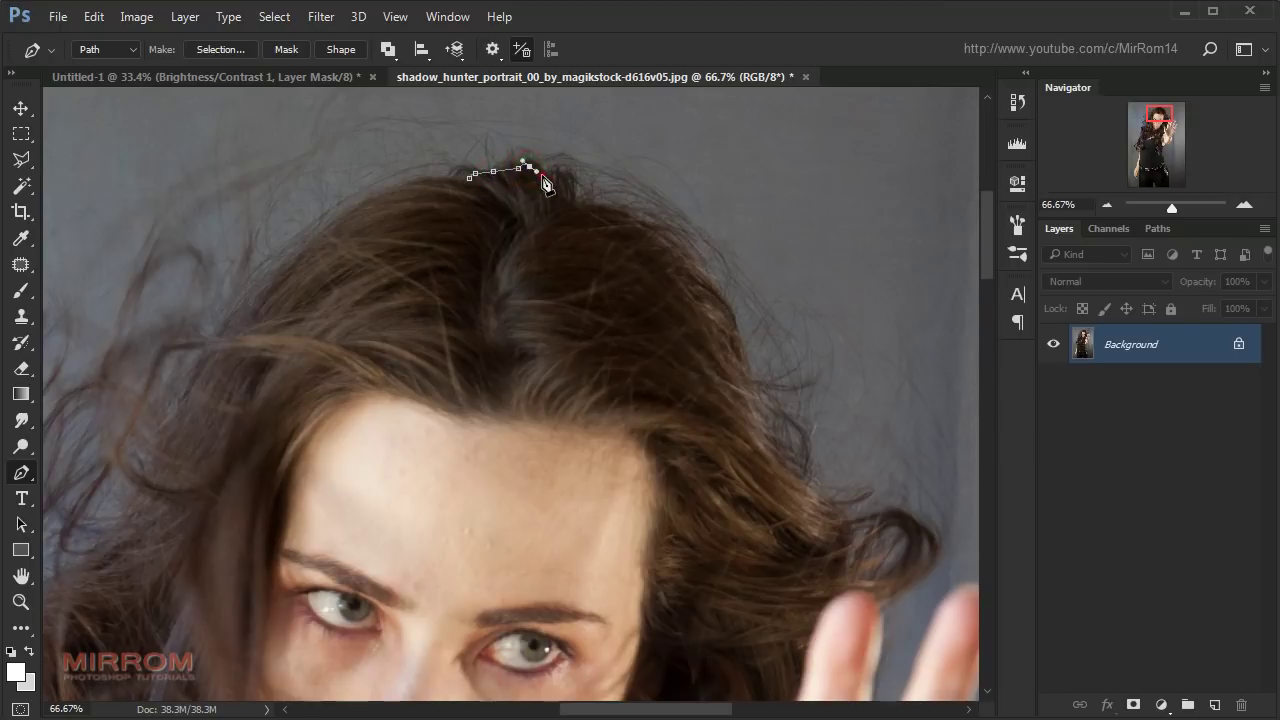
{"action": "left_click", "coordinate": [543, 176]}
{"action": "left_click", "coordinate": [700, 300]}
- Extend the path down the right side of the hair
{"action": "scroll", "coordinate": [745, 350], "scroll_direction": "down", "scroll_amount": 1}
{"action": "left_click", "coordinate": [830, 340]}
{"action": "left_click", "coordinate": [850, 400]}
{"action": "scroll", "coordinate": [880, 425], "scroll_direction": "down", "scroll_amount": 2}
{"action": "left_click", "coordinate": [876, 176]}
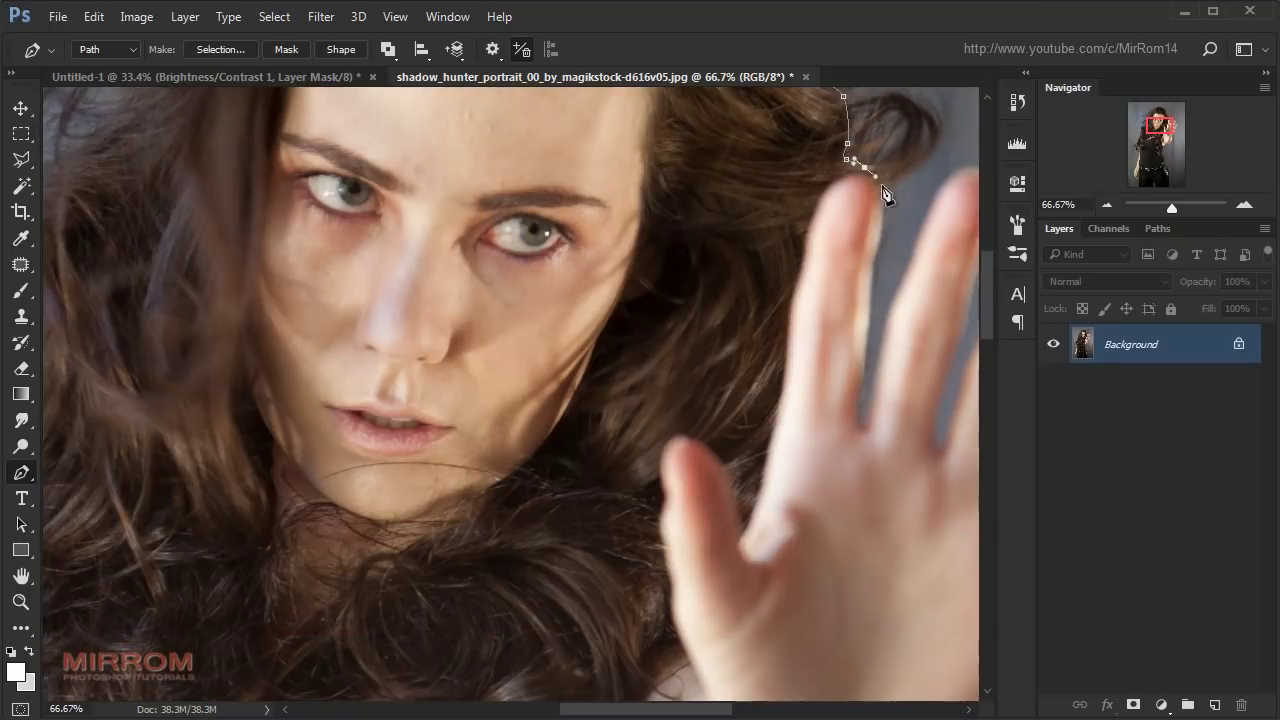
{"action": "scroll", "coordinate": [884, 194], "scroll_direction": "down", "scroll_amount": 1}
- Trace the path around the fingers of the raised hand
{"action": "left_click", "coordinate": [873, 213]}
{"action": "left_click", "coordinate": [867, 303]}
{"action": "left_click", "coordinate": [886, 275]}
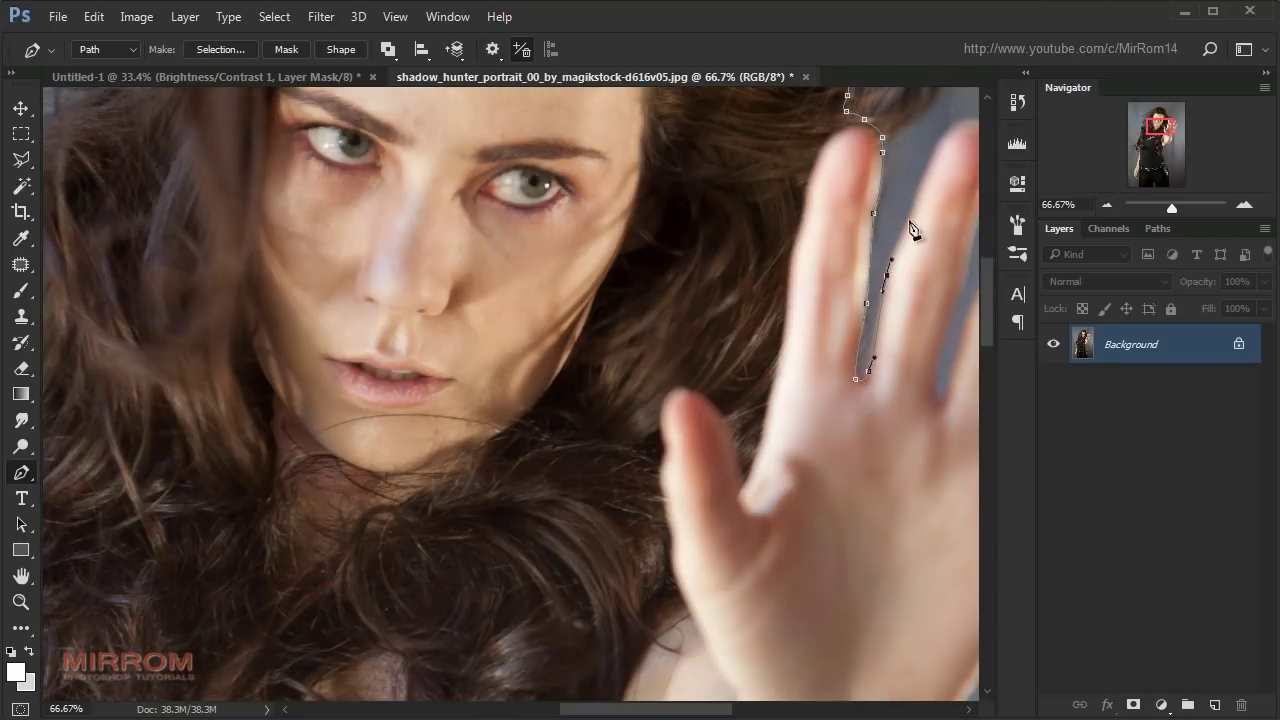
{"action": "left_click", "coordinate": [915, 205]}
{"action": "left_click", "coordinate": [940, 145]}
{"action": "scroll", "coordinate": [737, 557], "scroll_direction": "right", "scroll_amount": 4}
{"action": "left_click", "coordinate": [782, 142]}
{"action": "left_click", "coordinate": [767, 210]}
{"action": "left_click", "coordinate": [752, 265]}
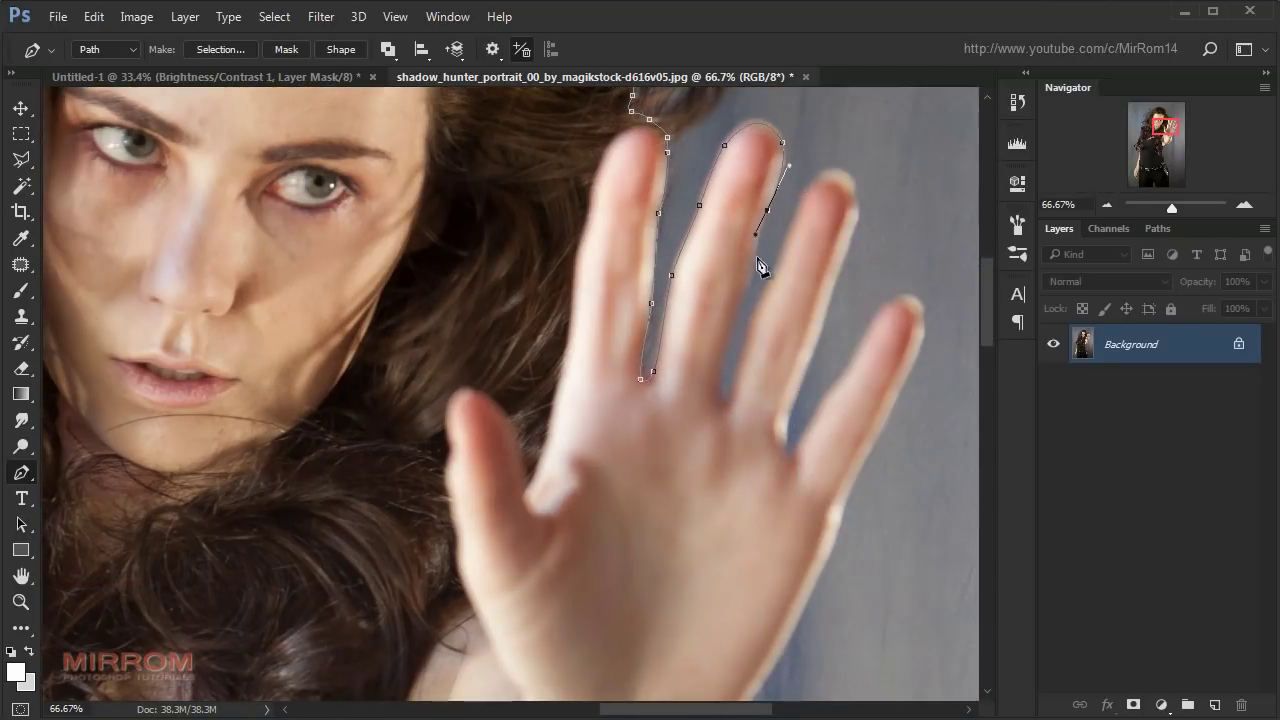
{"action": "left_click", "coordinate": [728, 340]}
{"action": "left_click", "coordinate": [721, 401]}
{"action": "left_click_drag", "start_coordinate": [763, 293], "coordinate": [774, 276]}
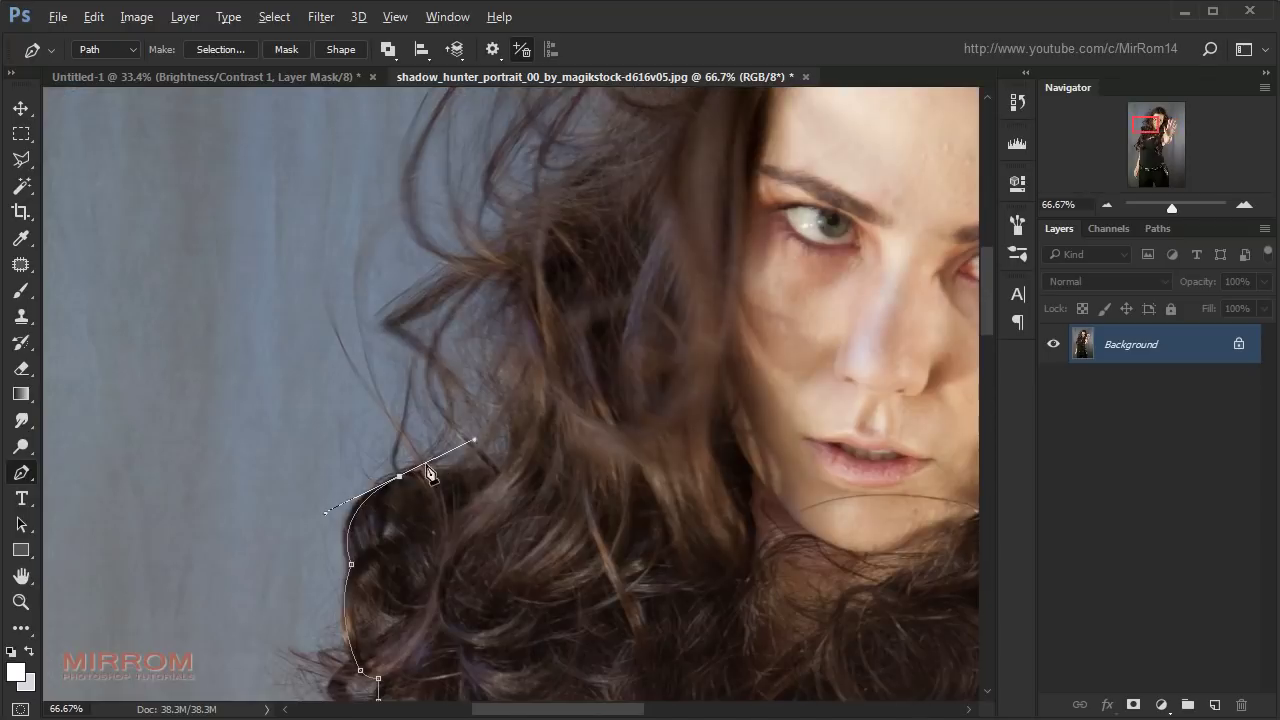
- Trace up the left side of the hair and close the path at its start
{"action": "left_click", "coordinate": [514, 410]}
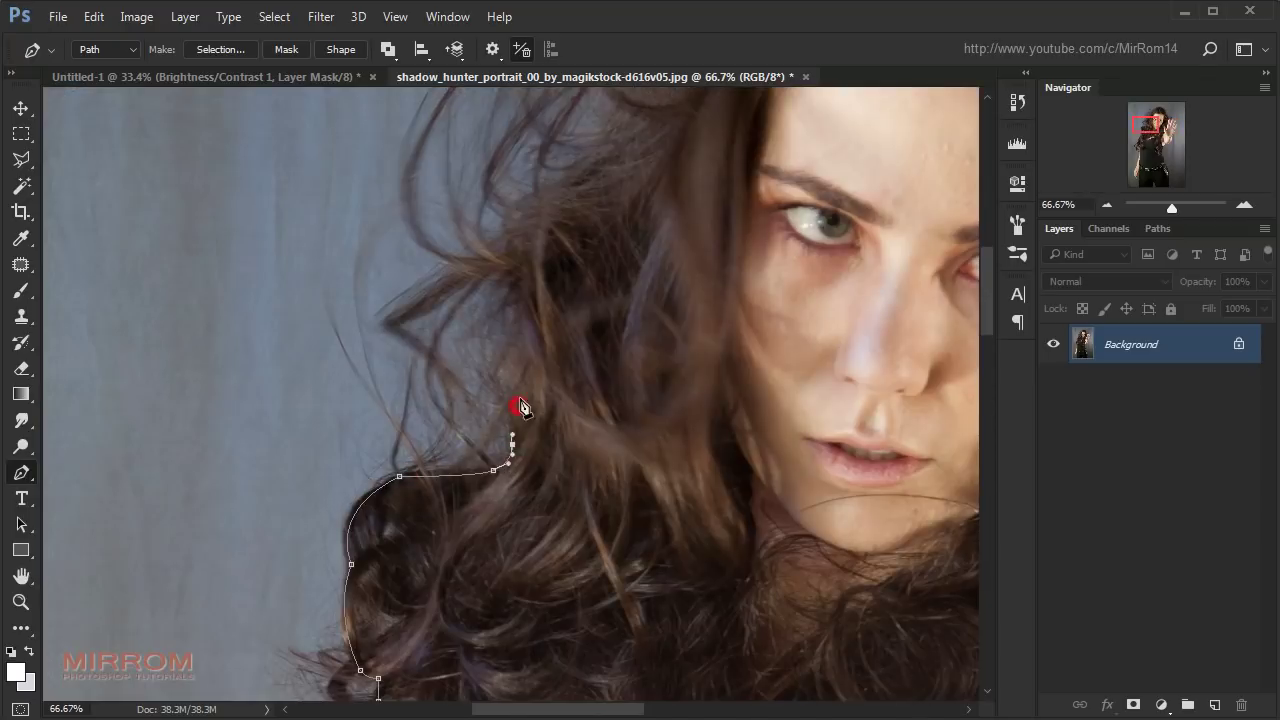
{"action": "scroll", "coordinate": [520, 400], "scroll_direction": "up", "scroll_amount": 3}
{"action": "left_click", "coordinate": [543, 337]}
{"action": "scroll", "coordinate": [560, 340], "scroll_direction": "up", "scroll_amount": 3}
{"action": "left_click", "coordinate": [640, 366]}
{"action": "scroll", "coordinate": [730, 216], "scroll_direction": "up", "scroll_amount": 3}
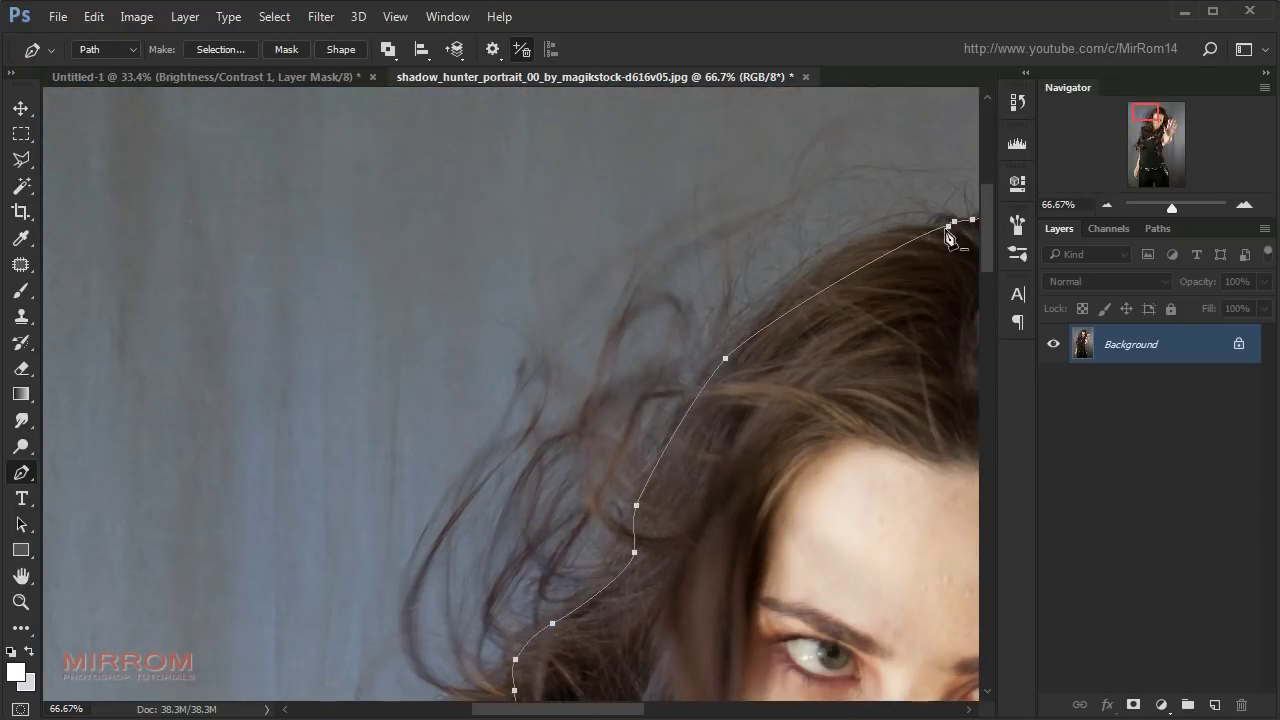
{"action": "left_click", "coordinate": [818, 265]}
{"action": "left_click_drag", "start_coordinate": [950, 226], "coordinate": [893, 226]}
{"action": "scroll", "coordinate": [871, 354], "scroll_direction": "down", "scroll_amount": 2}
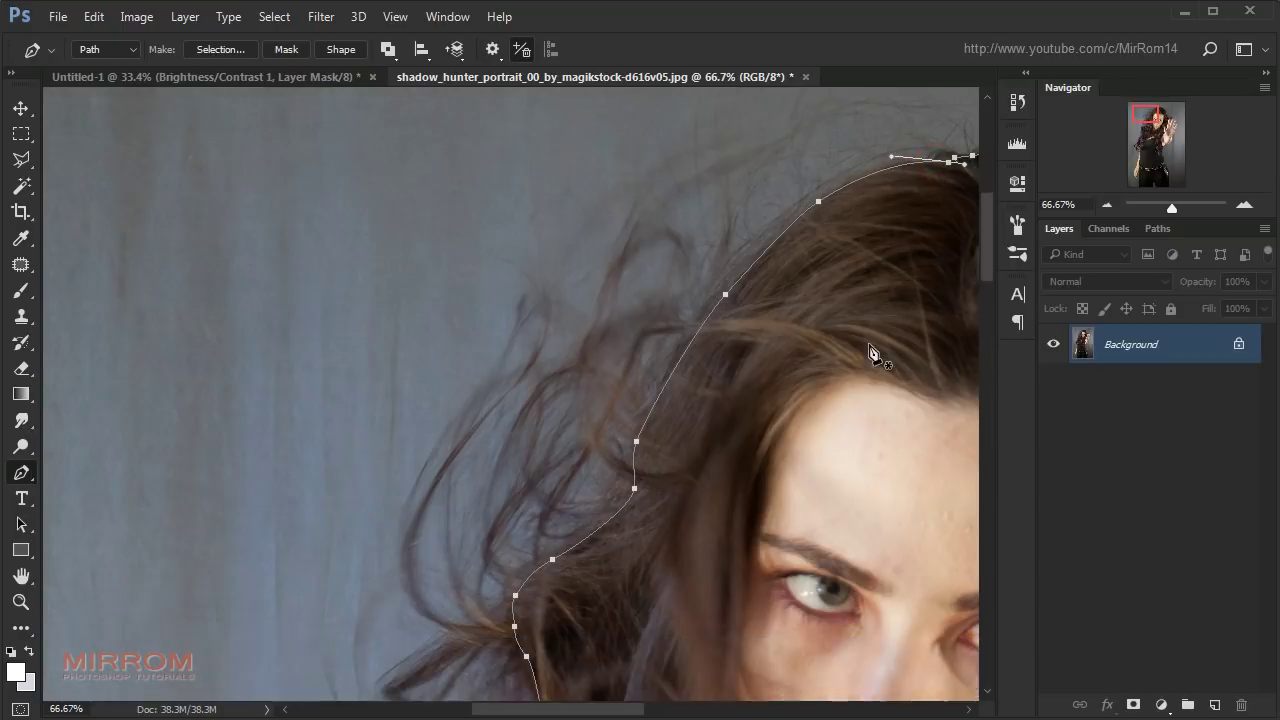
{"action": "scroll", "coordinate": [871, 354], "scroll_direction": "down", "scroll_amount": 1}
{"action": "key", "text": "ctrl+minus"}
{"action": "key", "text": "ctrl+minus"}
{"action": "key", "text": "ctrl+minus"}
{"action": "scroll", "coordinate": [800, 365], "scroll_direction": "down", "scroll_amount": 3}
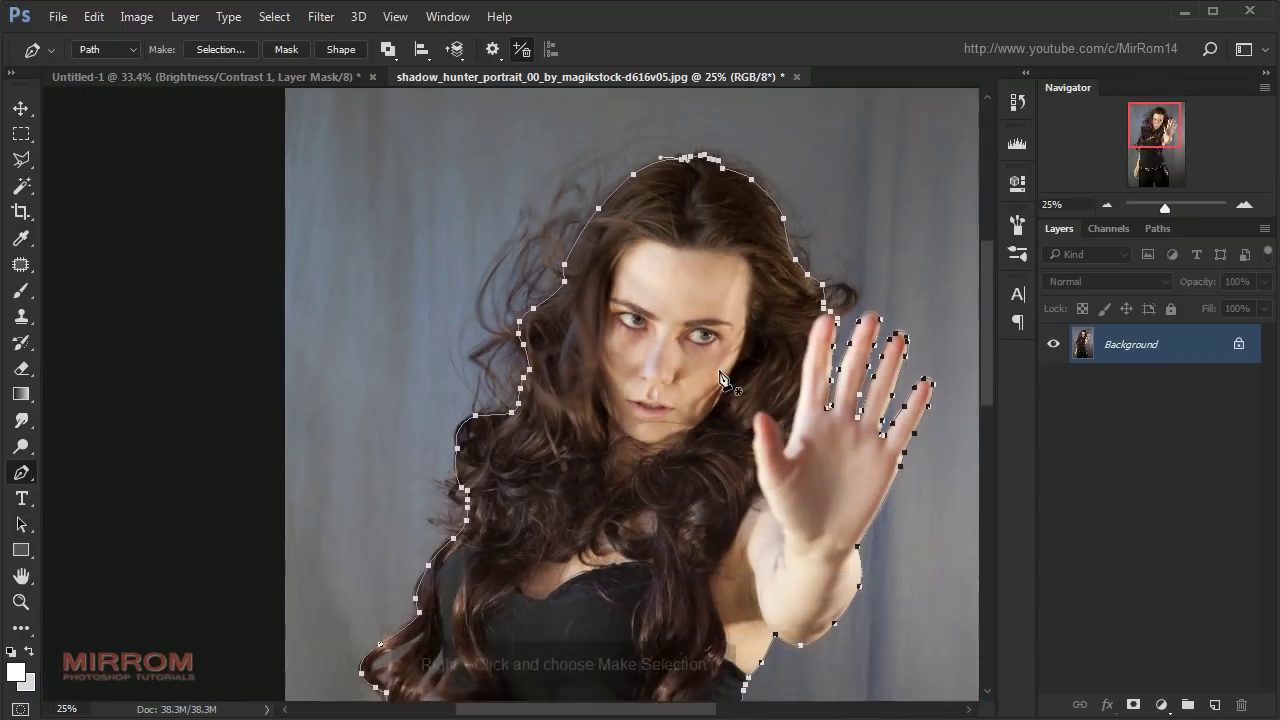
{"action": "scroll", "coordinate": [730, 380], "scroll_direction": "down", "scroll_amount": 3}
- Turn the traced path into a selection and add a layer mask from it
{"action": "right_click", "coordinate": [682, 286]}
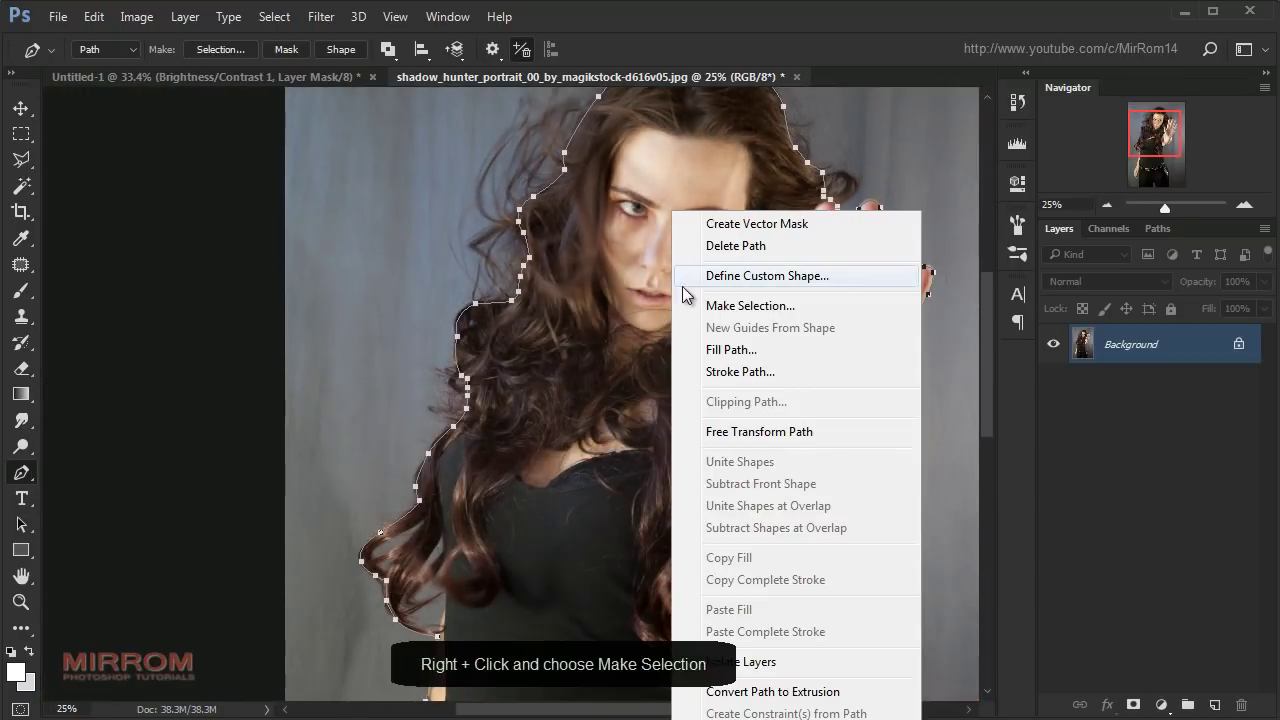
{"action": "left_click", "coordinate": [750, 306]}
{"action": "left_click", "coordinate": [803, 211]}
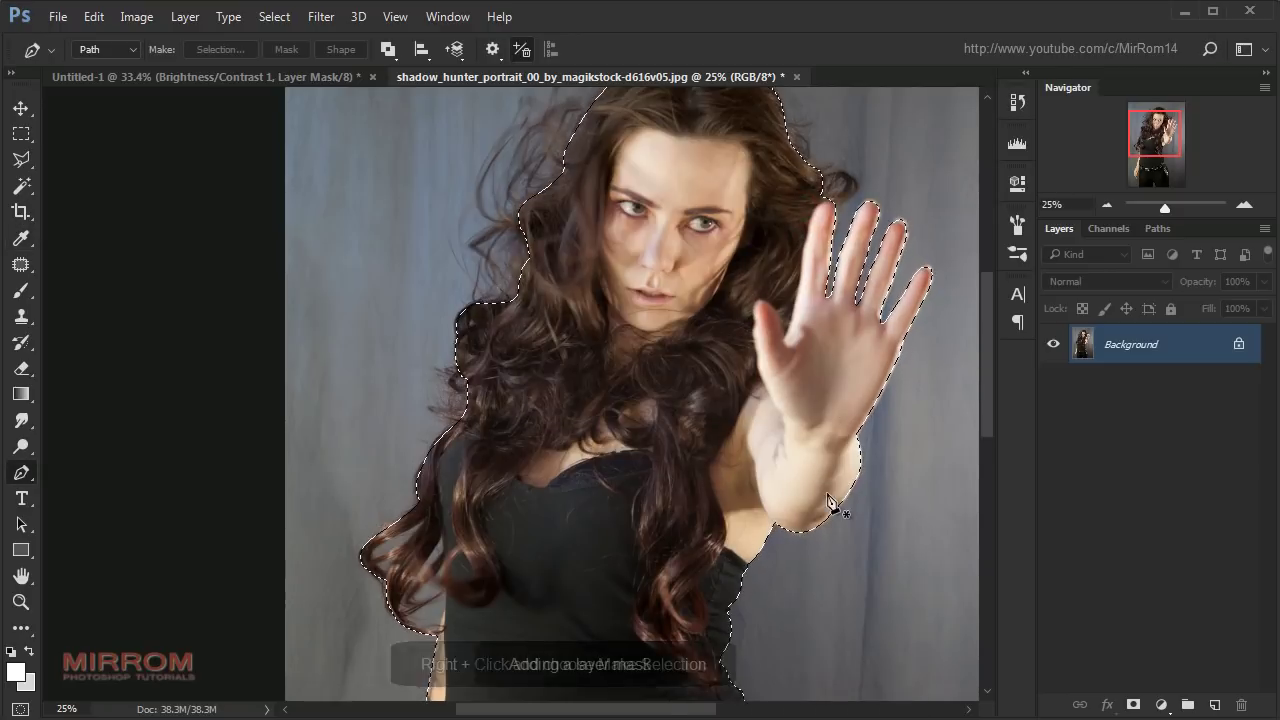
{"action": "left_click", "coordinate": [1133, 704]}
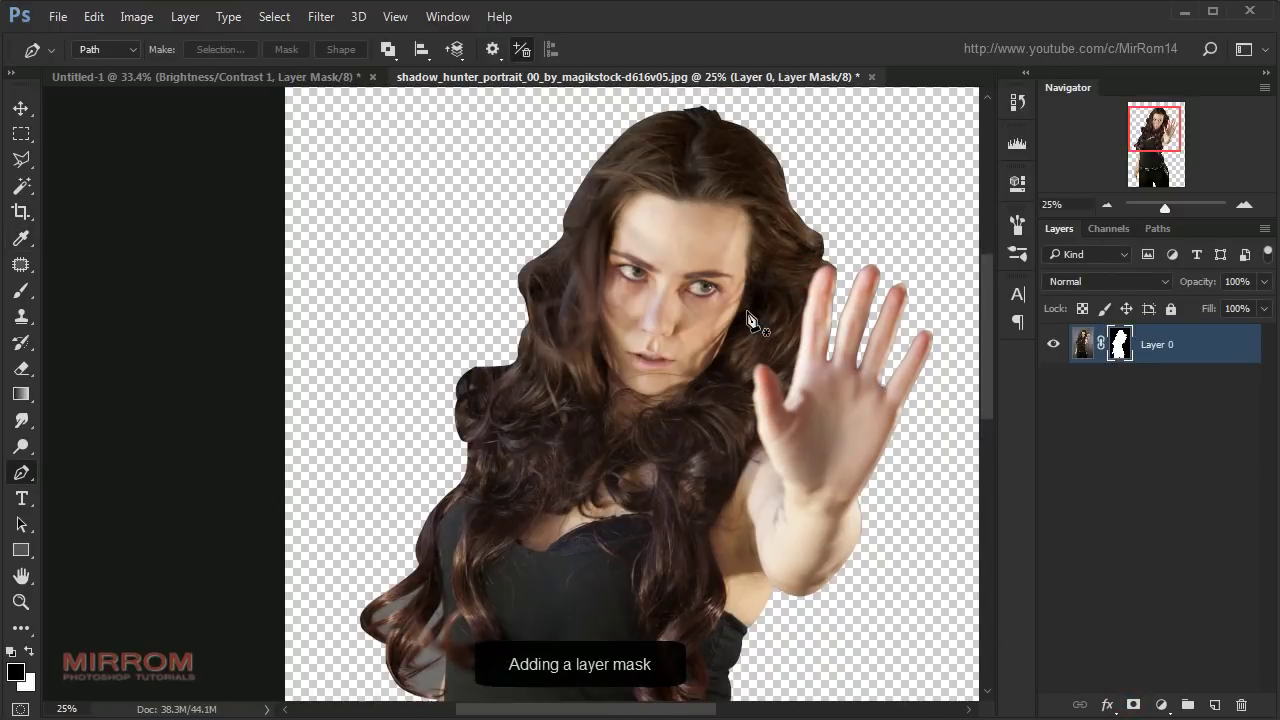
- Pen-trace a closed path around the grey gap inside the hair
{"action": "scroll", "coordinate": [522, 443], "scroll_direction": "down", "scroll_amount": 4}
{"action": "scroll", "coordinate": [512, 440], "scroll_direction": "up", "scroll_amount": 1}
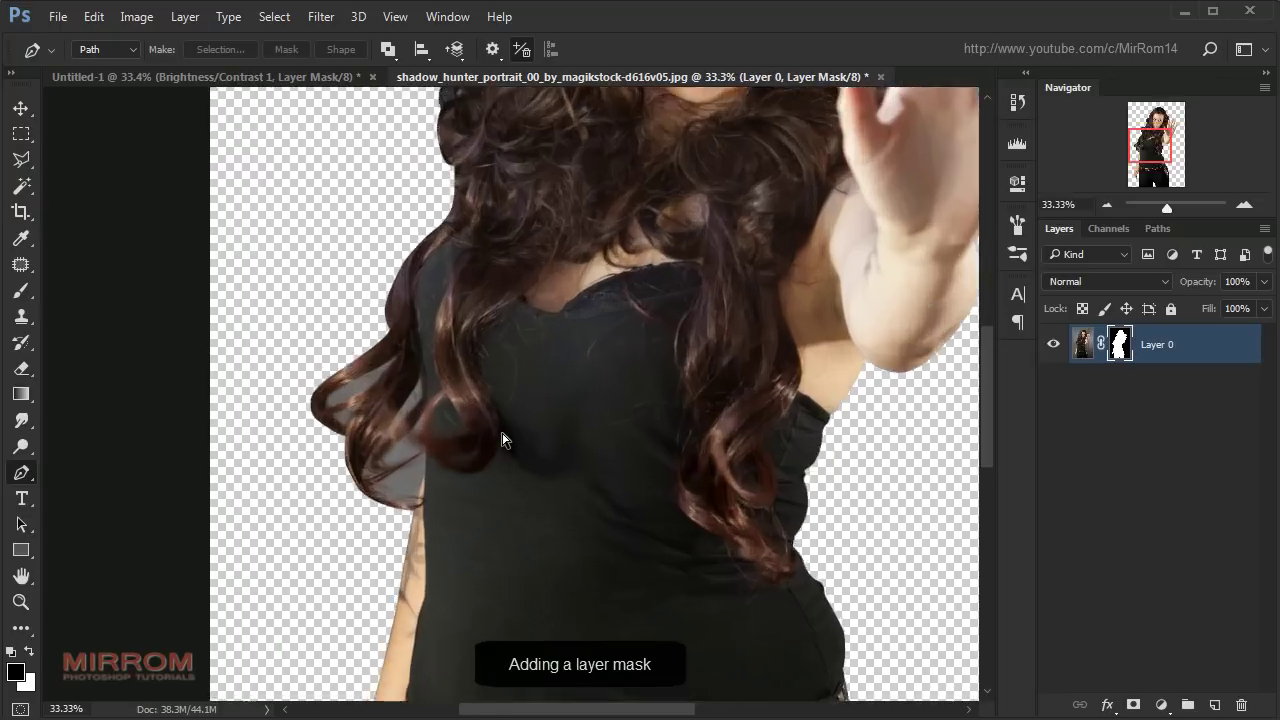
{"action": "scroll", "coordinate": [506, 440], "scroll_direction": "up", "scroll_amount": 1}
{"action": "scroll", "coordinate": [506, 443], "scroll_direction": "down", "scroll_amount": 1}
{"action": "scroll", "coordinate": [345, 305], "scroll_direction": "up", "scroll_amount": 1}
{"action": "left_click", "coordinate": [342, 385]}
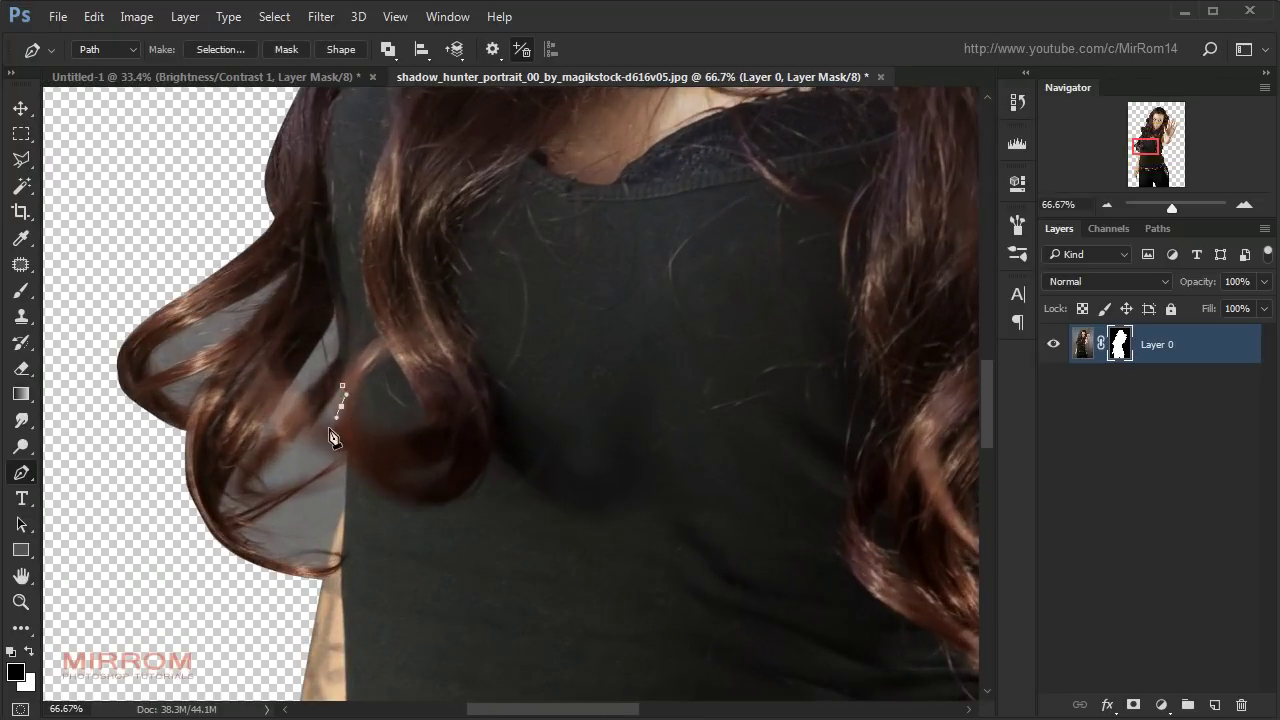
{"action": "left_click", "coordinate": [344, 487]}
{"action": "left_click", "coordinate": [315, 570]}
{"action": "left_click", "coordinate": [262, 557]}
{"action": "left_click", "coordinate": [221, 510]}
{"action": "left_click", "coordinate": [228, 479]}
{"action": "left_click", "coordinate": [246, 454]}
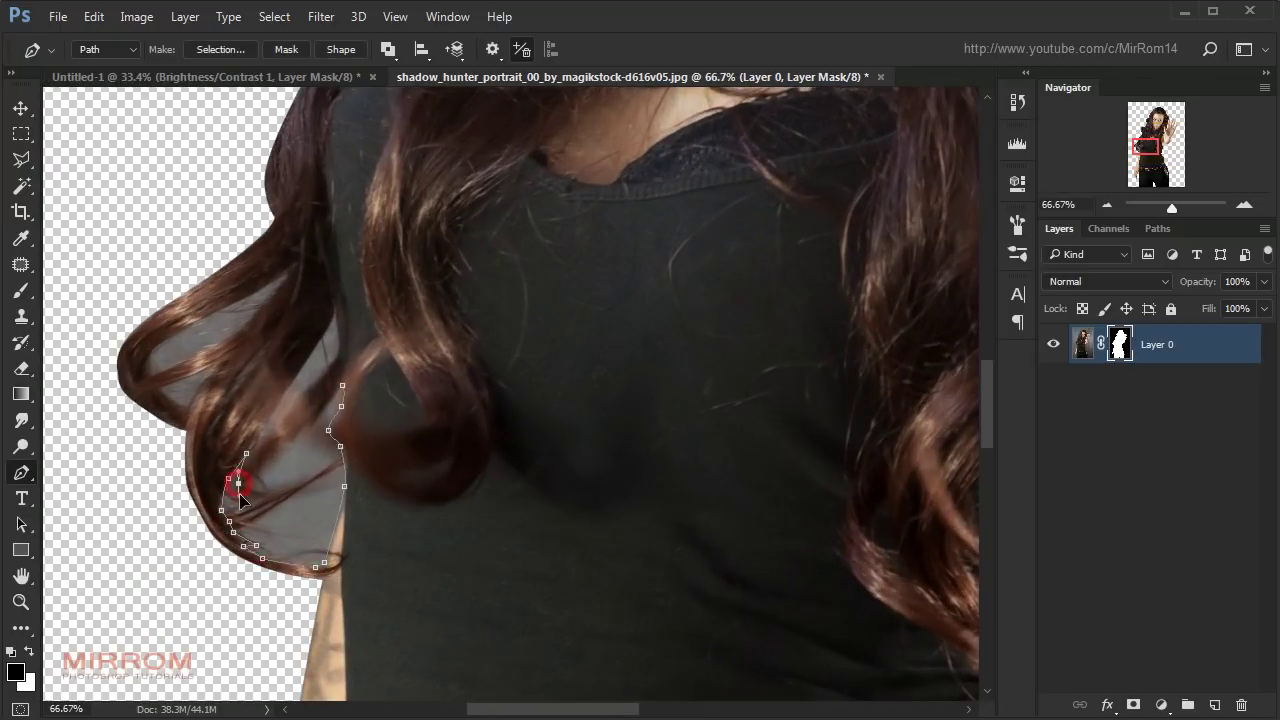
{"action": "left_click", "coordinate": [253, 493]}
{"action": "left_click", "coordinate": [301, 429]}
{"action": "left_click", "coordinate": [342, 392]}
- Trace along a hair strand and convert the gap outline into a selection
{"action": "scroll", "coordinate": [634, 314], "scroll_direction": "up", "scroll_amount": 1}
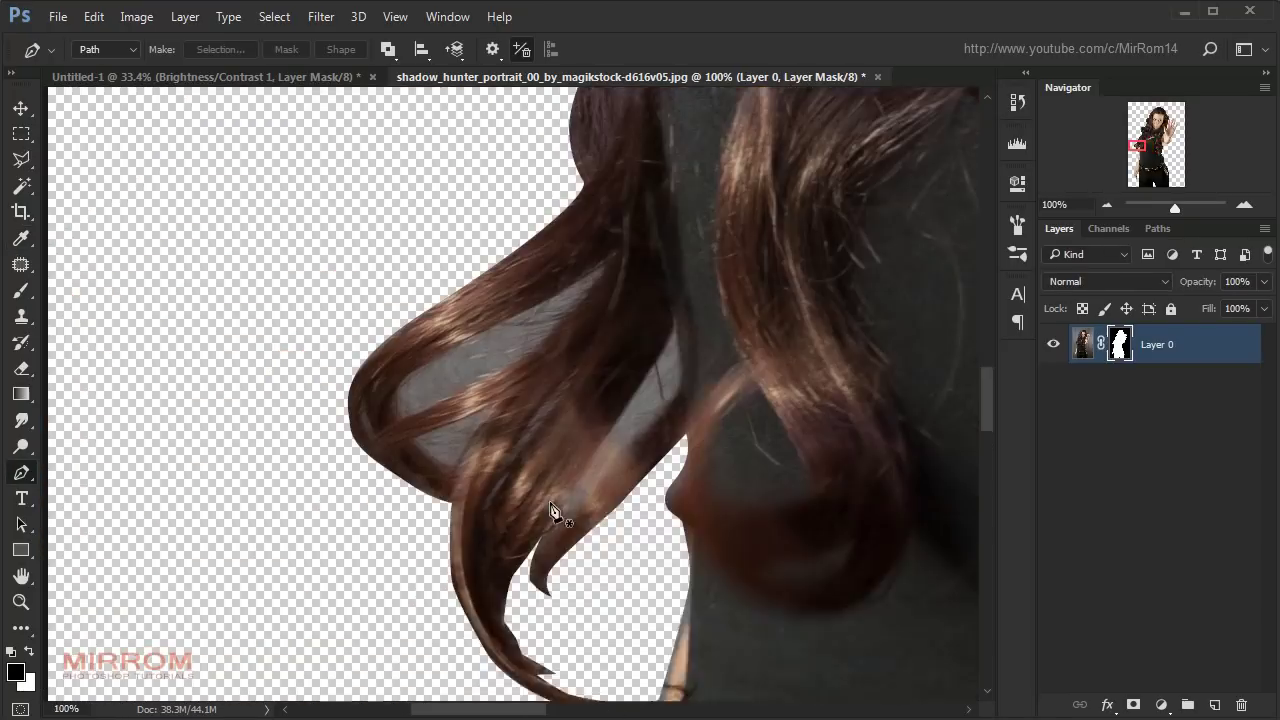
{"action": "scroll", "coordinate": [557, 509], "scroll_direction": "up", "scroll_amount": 1}
{"action": "left_click", "coordinate": [673, 391]}
{"action": "left_click", "coordinate": [677, 450]}
{"action": "left_click", "coordinate": [611, 492]}
{"action": "right_click", "coordinate": [648, 443]}
{"action": "left_click", "coordinate": [748, 306]}
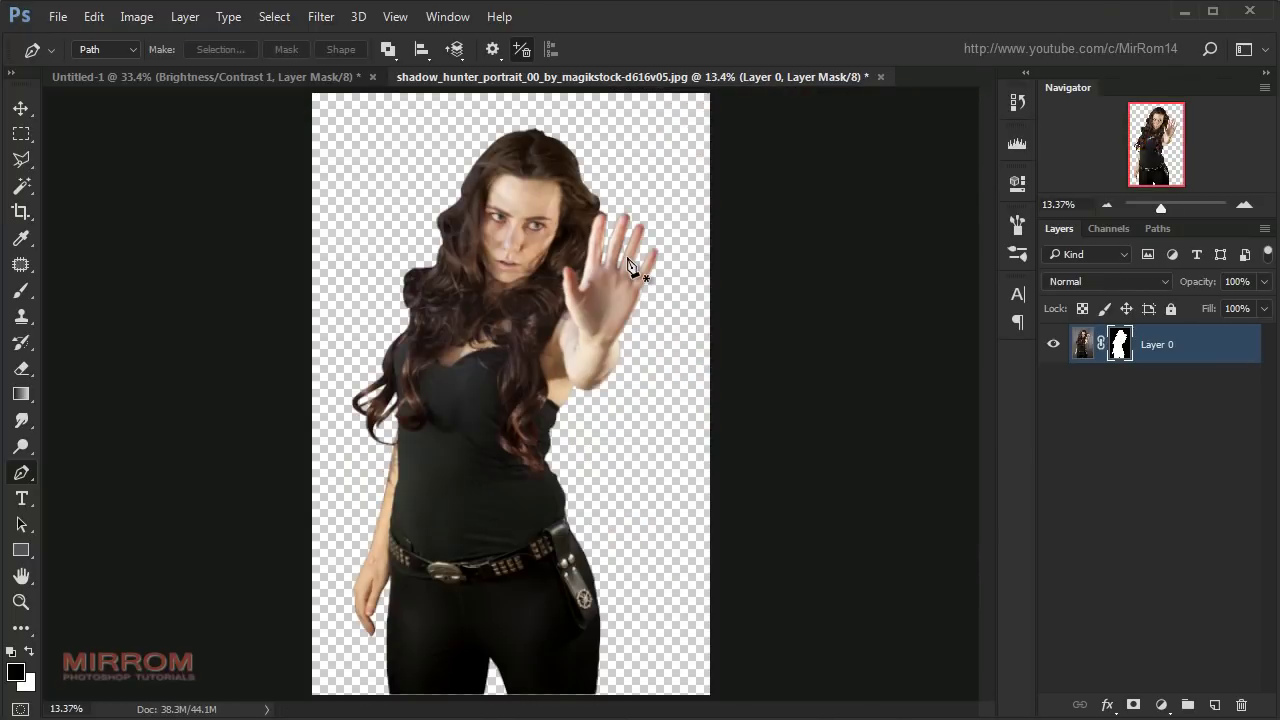
- In Select and Mask, enable Smart Radius, set Smooth 9 and Shift Edge −6%, and apply
{"action": "left_click", "coordinate": [274, 16]}
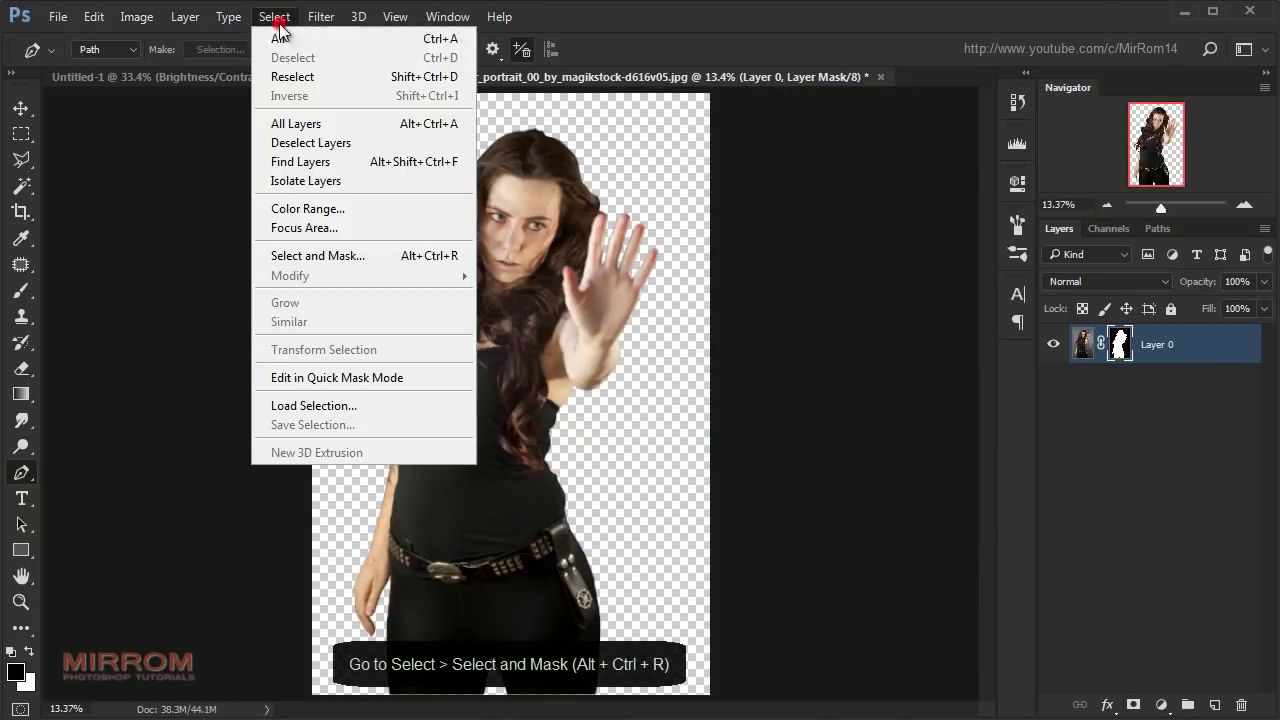
{"action": "left_click", "coordinate": [413, 257]}
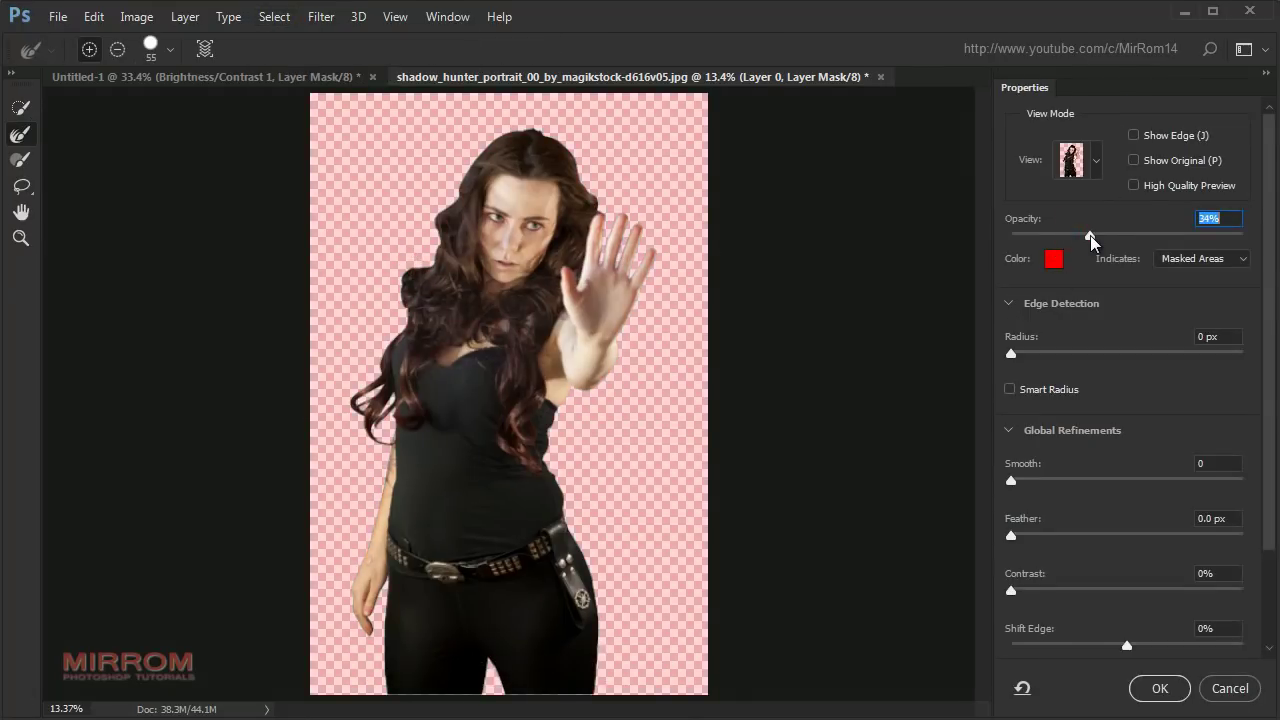
{"action": "left_click_drag", "start_coordinate": [1090, 235], "coordinate": [1148, 235]}
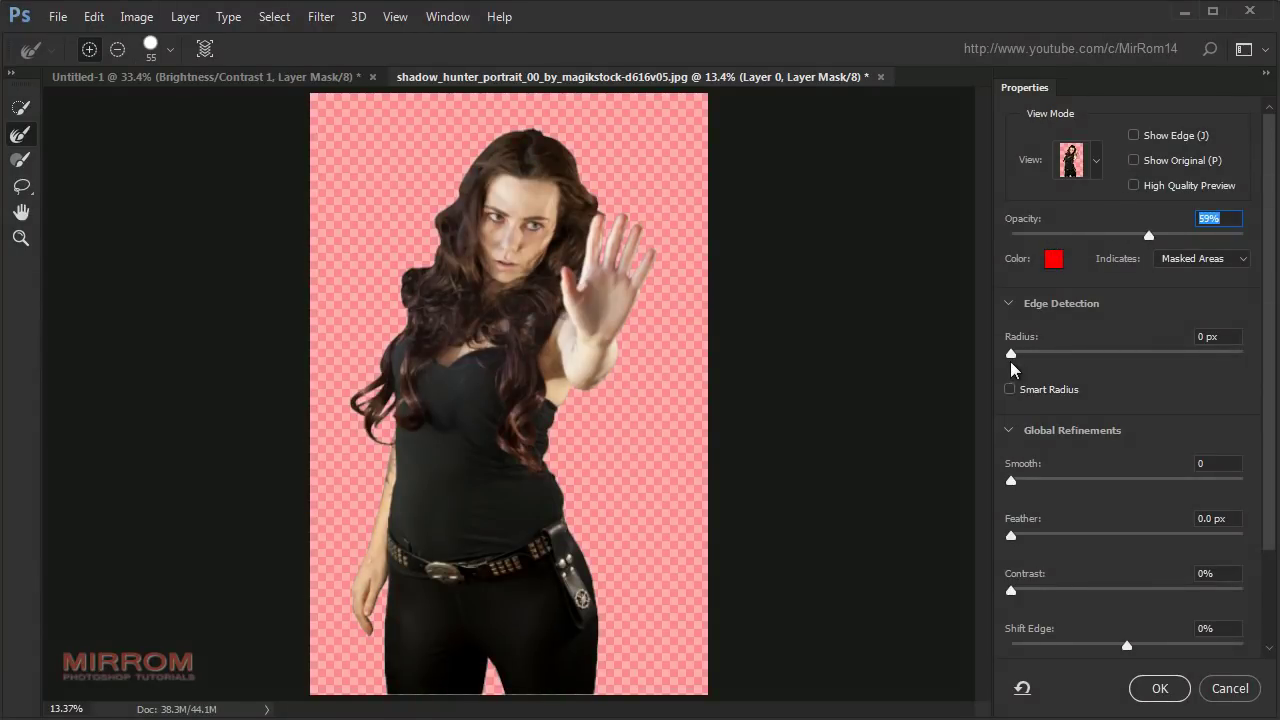
{"action": "left_click_drag", "start_coordinate": [1012, 355], "coordinate": [1035, 355]}
{"action": "left_click", "coordinate": [1025, 391]}
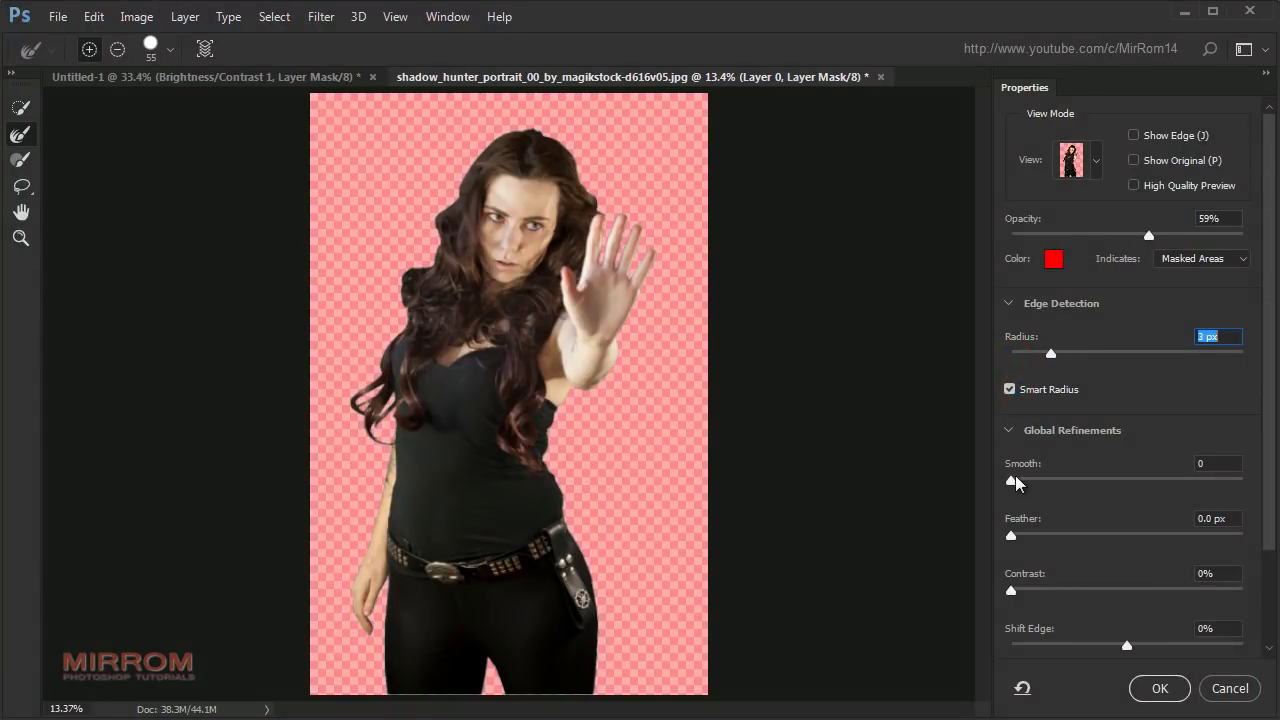
{"action": "left_click_drag", "start_coordinate": [1011, 481], "coordinate": [1029, 484]}
{"action": "left_click_drag", "start_coordinate": [1126, 648], "coordinate": [1121, 648]}
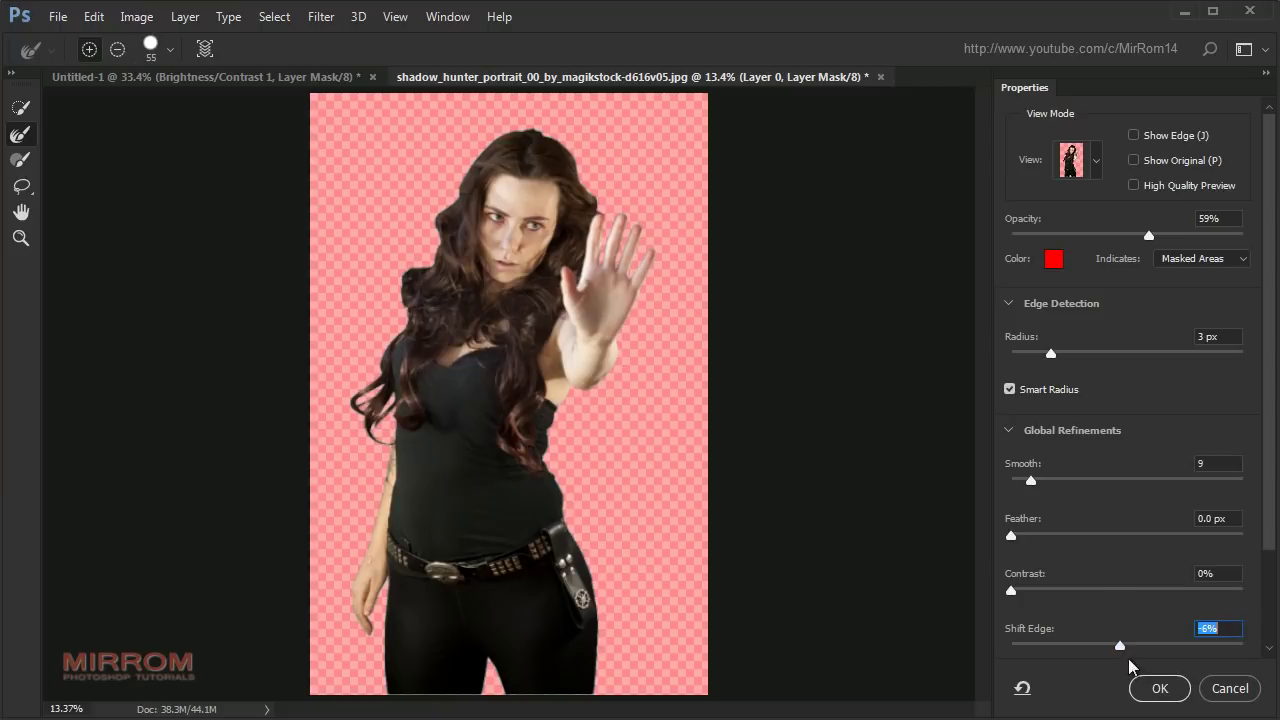
{"action": "left_click", "coordinate": [1155, 688]}
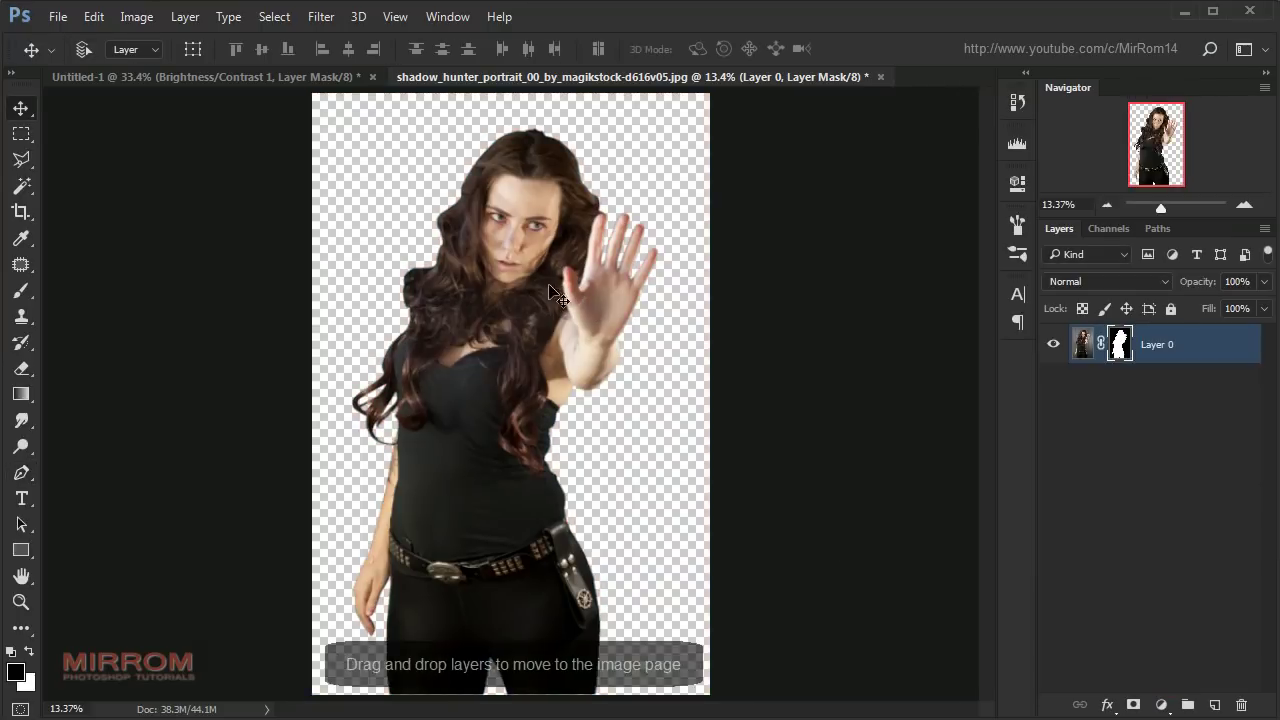
- Copy the woman's layer into Untitled-1 and close the portrait document
{"action": "mouse_move", "coordinate": [557, 298]}
{"action": "left_mouse_down"}
{"action": "mouse_move", "coordinate": [549, 234]}
{"action": "mouse_move", "coordinate": [545, 270]}
{"action": "left_mouse_up"}
{"action": "left_click", "coordinate": [772, 76]}
{"action": "left_click", "coordinate": [650, 303]}
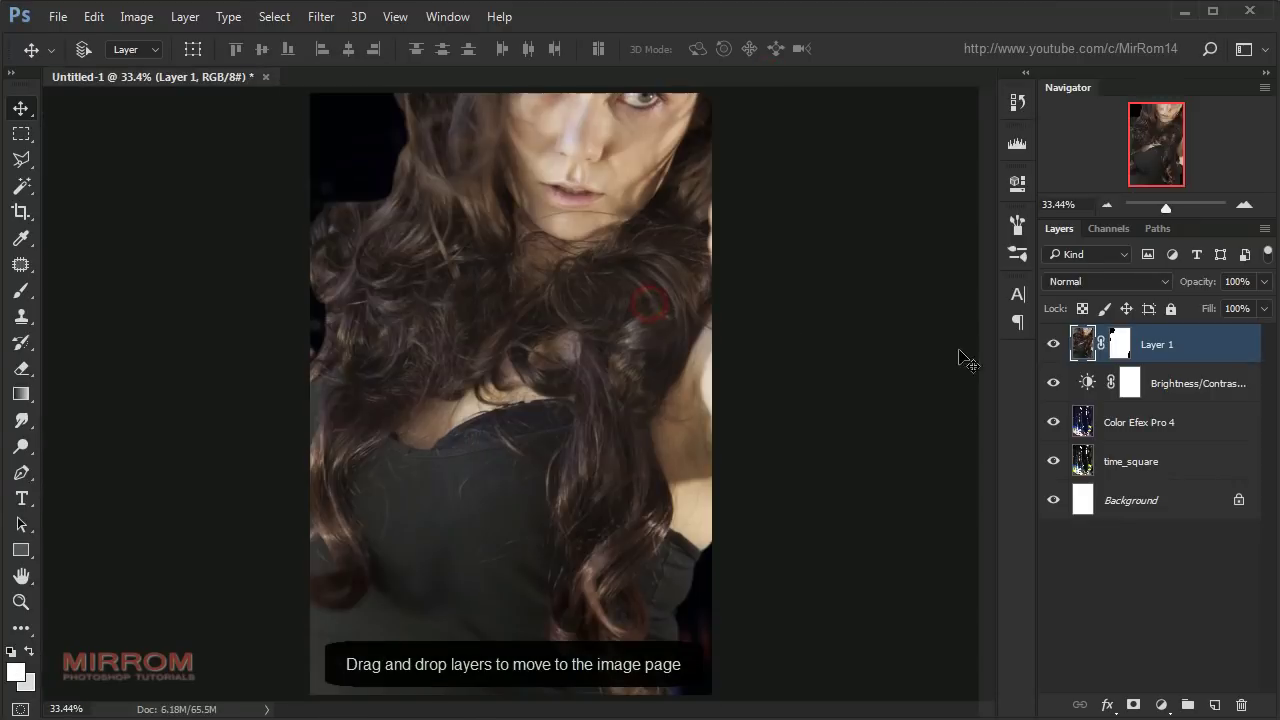
- Scale the woman to about 41% and position her over the bokeh background
{"action": "key", "text": "ctrl+t"}
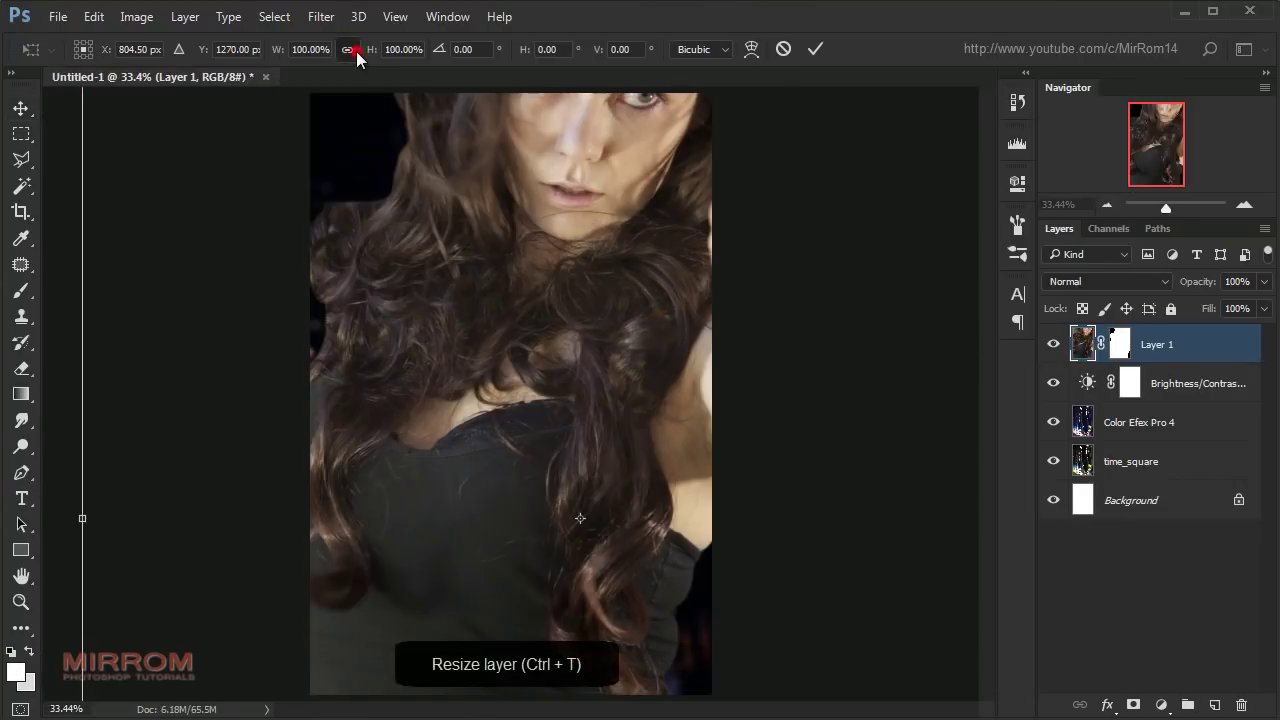
{"action": "left_click_drag", "start_coordinate": [283, 49], "coordinate": [235, 49]}
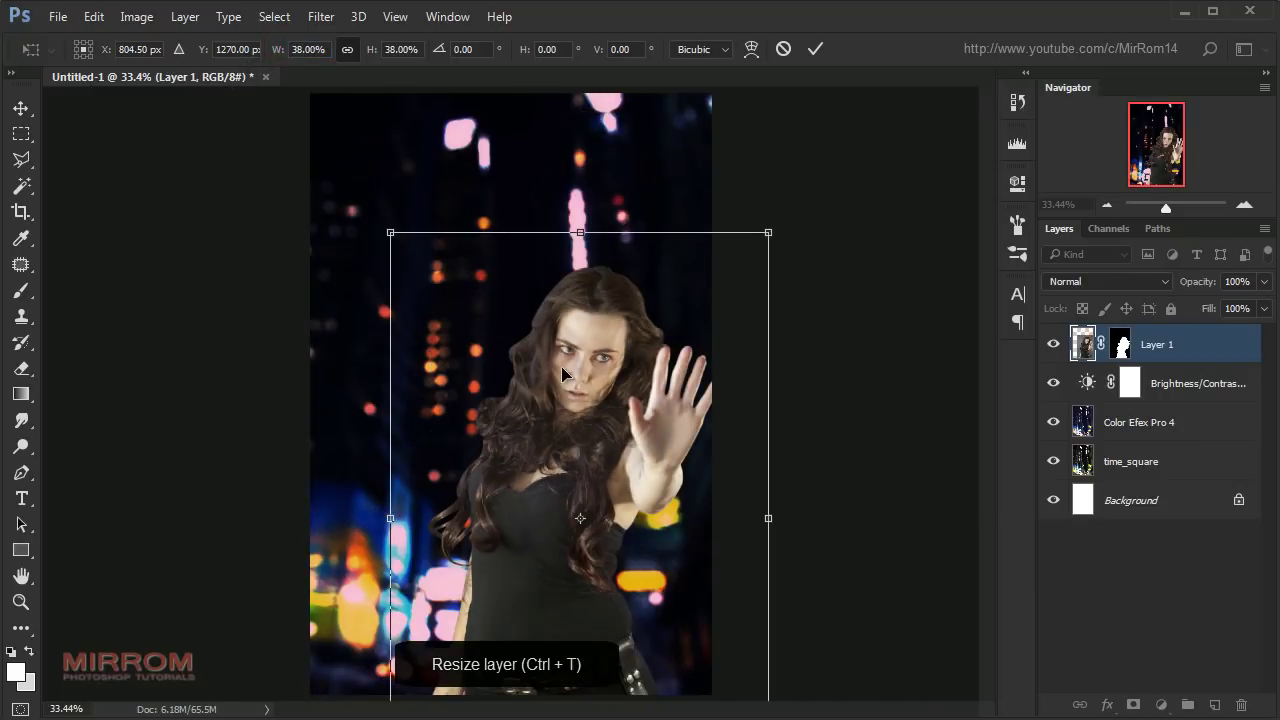
{"action": "mouse_move", "coordinate": [561, 366]}
{"action": "left_mouse_down"}
{"action": "mouse_move", "coordinate": [497, 252]}
{"action": "mouse_move", "coordinate": [548, 272]}
{"action": "left_mouse_up"}
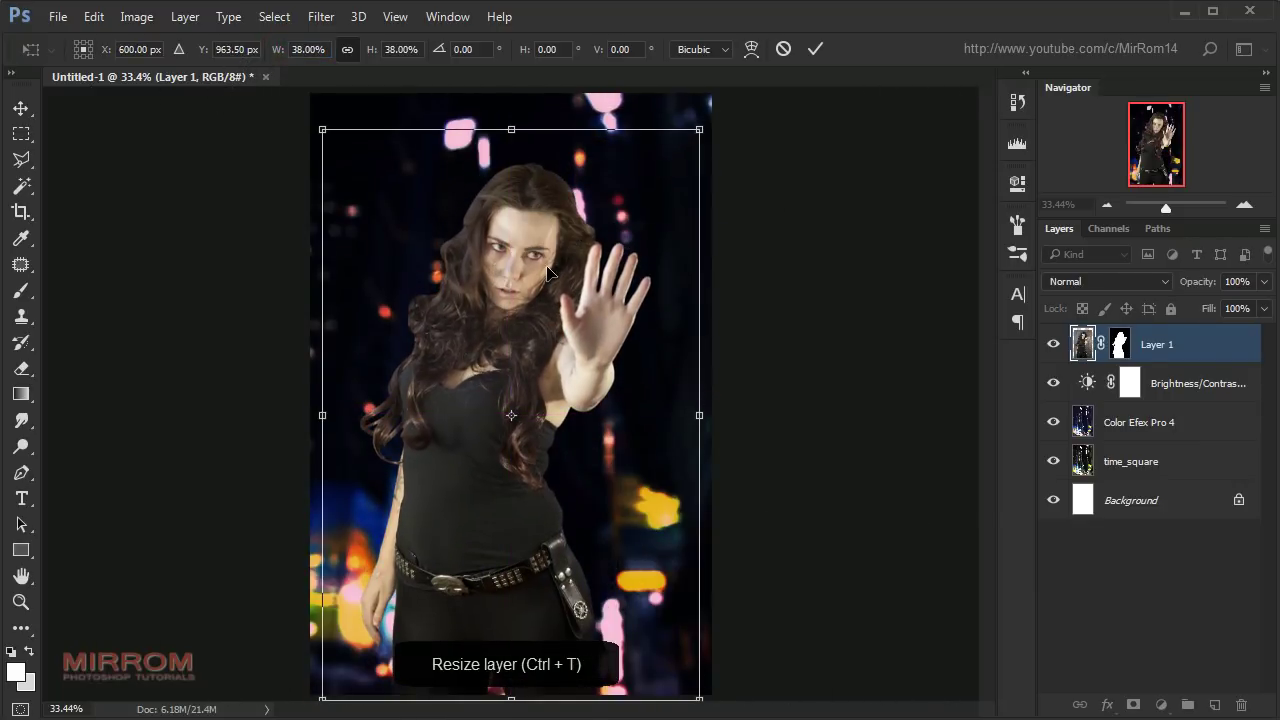
{"action": "key", "text": "ctrl+minus"}
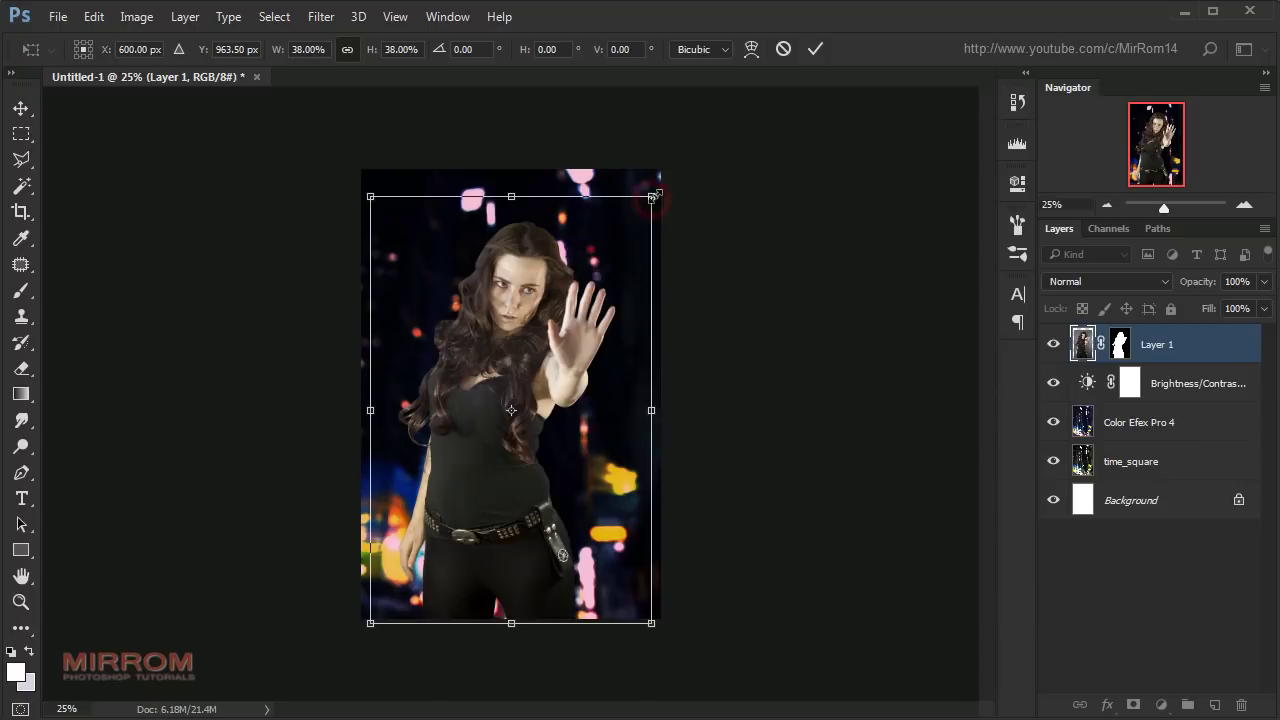
{"action": "left_click_drag", "start_coordinate": [654, 197], "coordinate": [664, 177]}
{"action": "left_click_drag", "start_coordinate": [370, 623], "coordinate": [362, 641]}
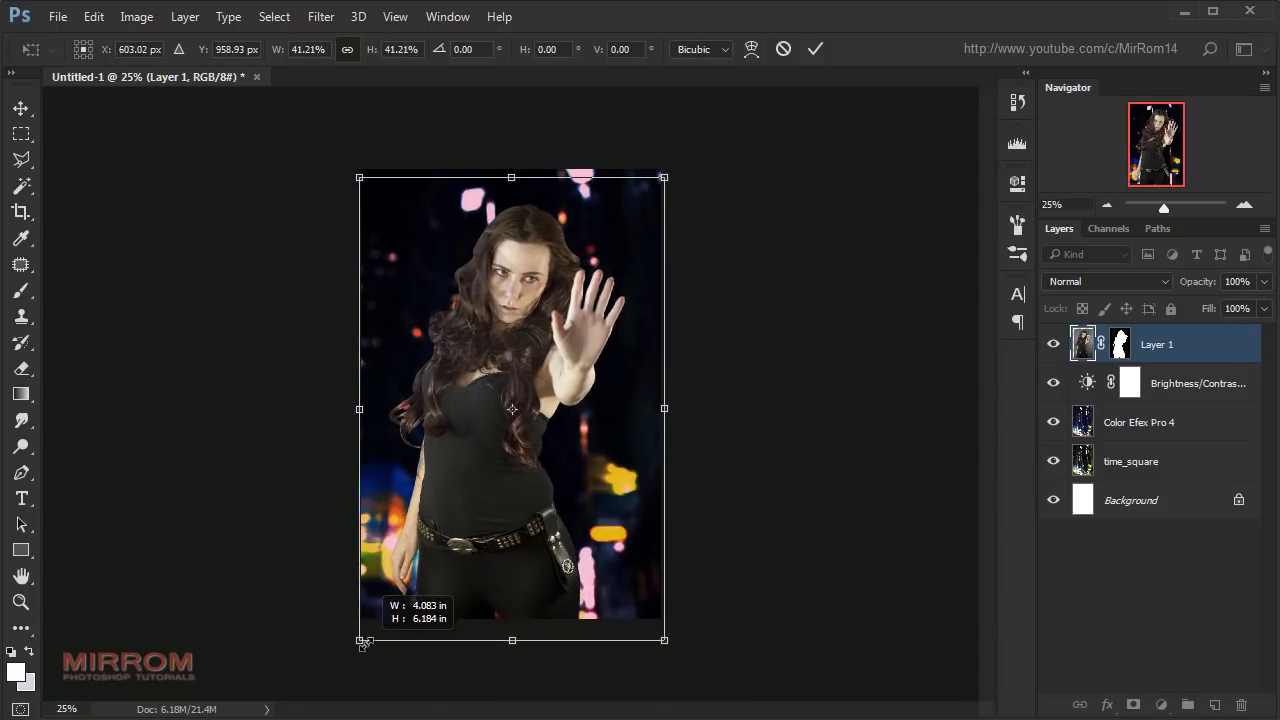
{"action": "key", "text": "Return"}
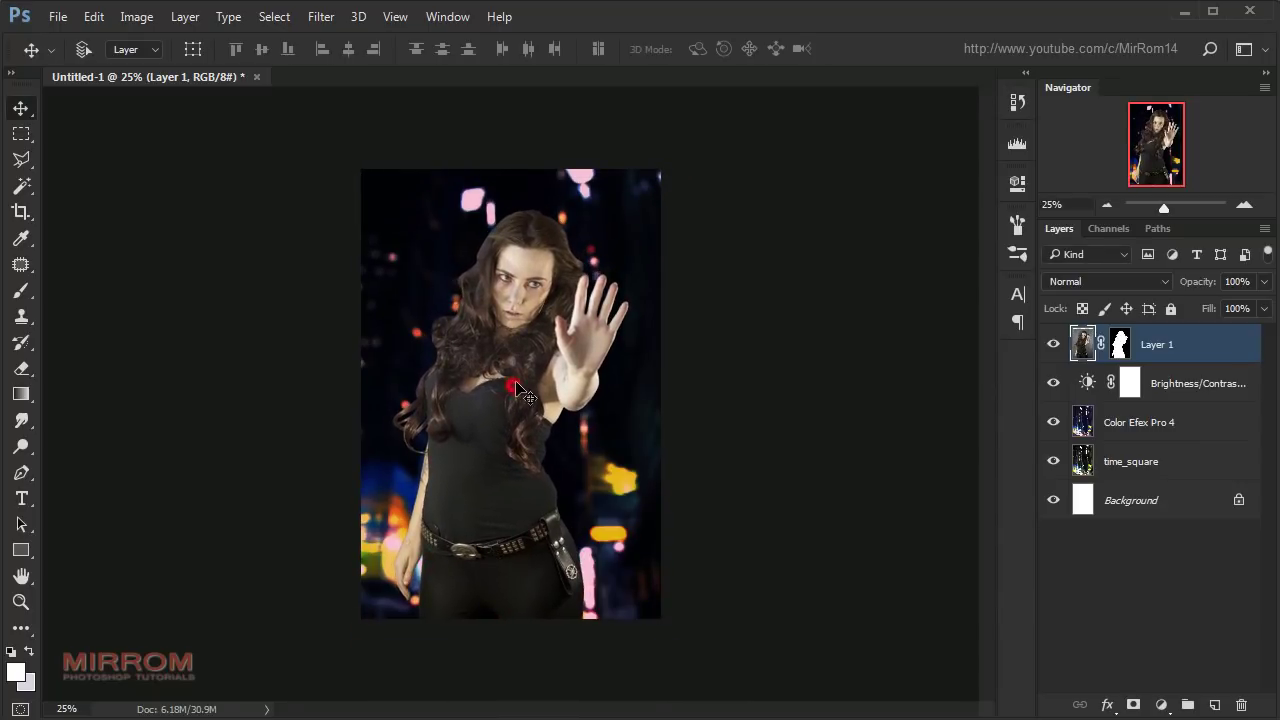
- Nudge the woman right and enlarge her slightly more
{"action": "left_click_drag", "start_coordinate": [516, 387], "coordinate": [592, 398]}
{"action": "key", "text": "ctrl+t"}
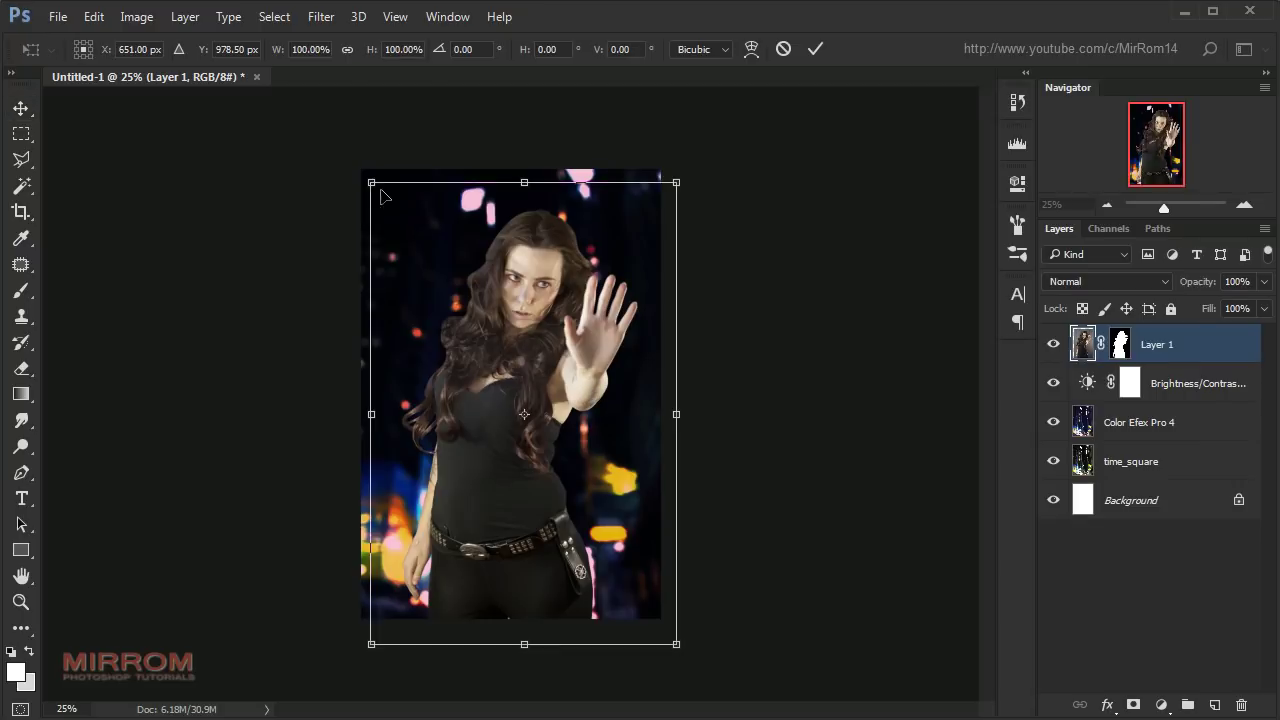
{"action": "left_click_drag", "start_coordinate": [373, 184], "coordinate": [357, 150]}
{"action": "key", "text": "Return"}
{"action": "left_click", "coordinate": [1120, 344]}
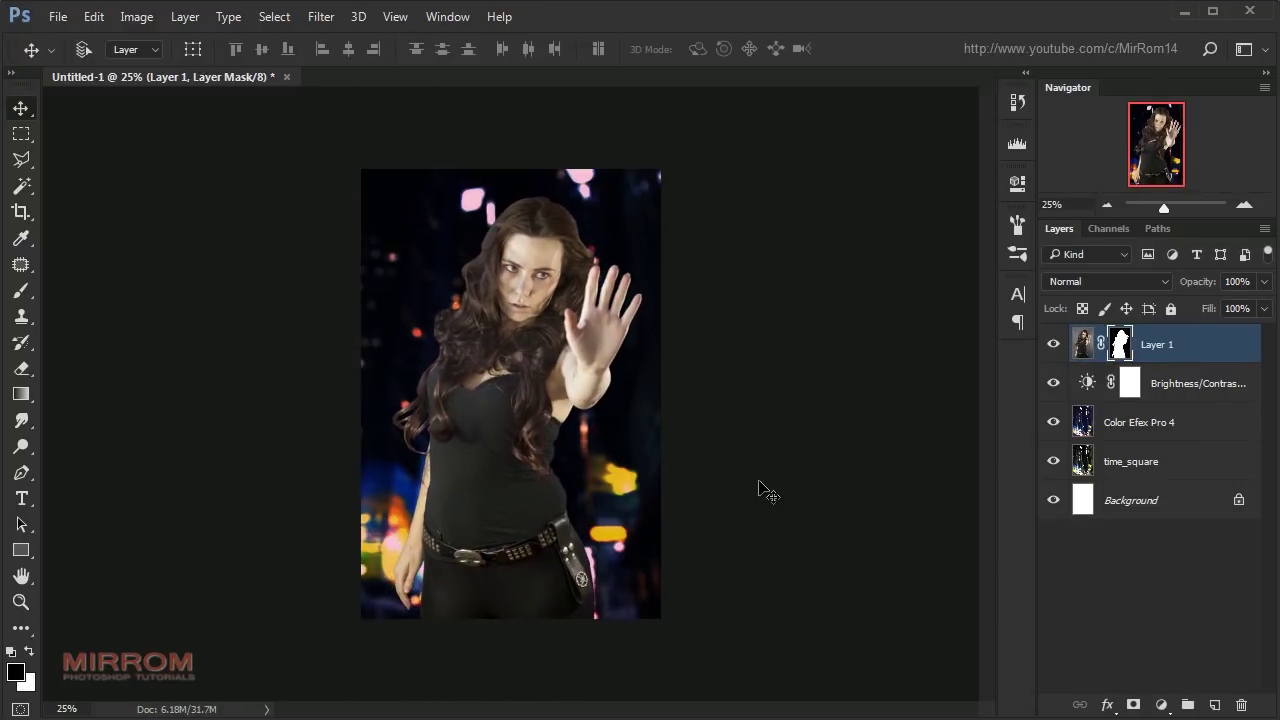
{"action": "scroll", "coordinate": [751, 370], "scroll_direction": "up", "scroll_amount": 2}
{"action": "scroll", "coordinate": [741, 368], "scroll_direction": "up", "scroll_amount": 2}
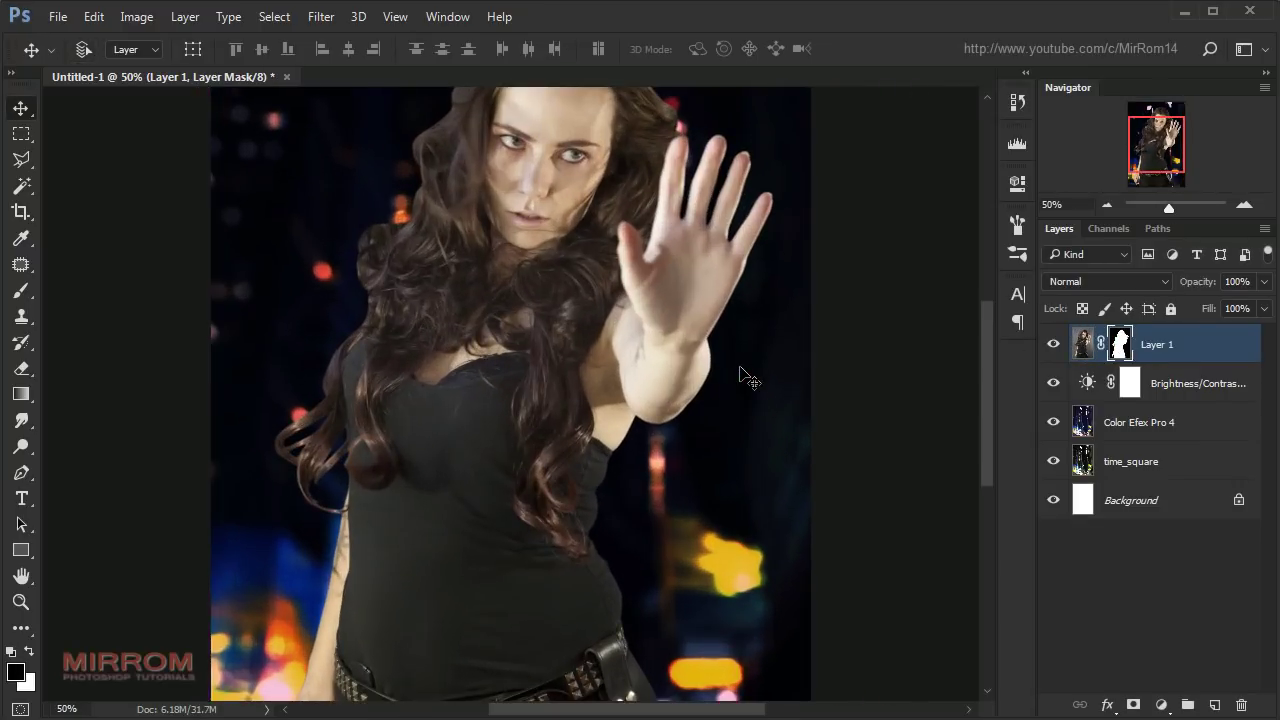
- Apply Layer 1's mask permanently and set the Smudge Tool to 78% strength
{"action": "right_click", "coordinate": [1120, 344]}
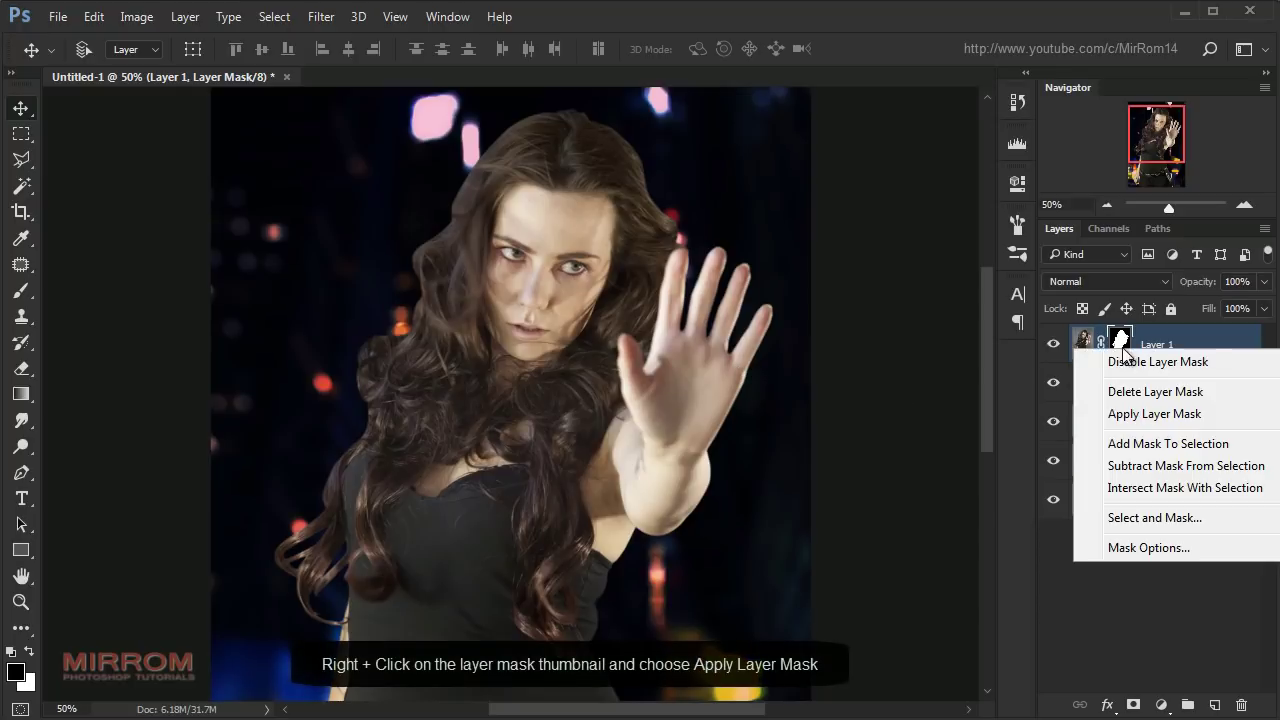
{"action": "left_click", "coordinate": [1155, 414]}
{"action": "left_click", "coordinate": [22, 420]}
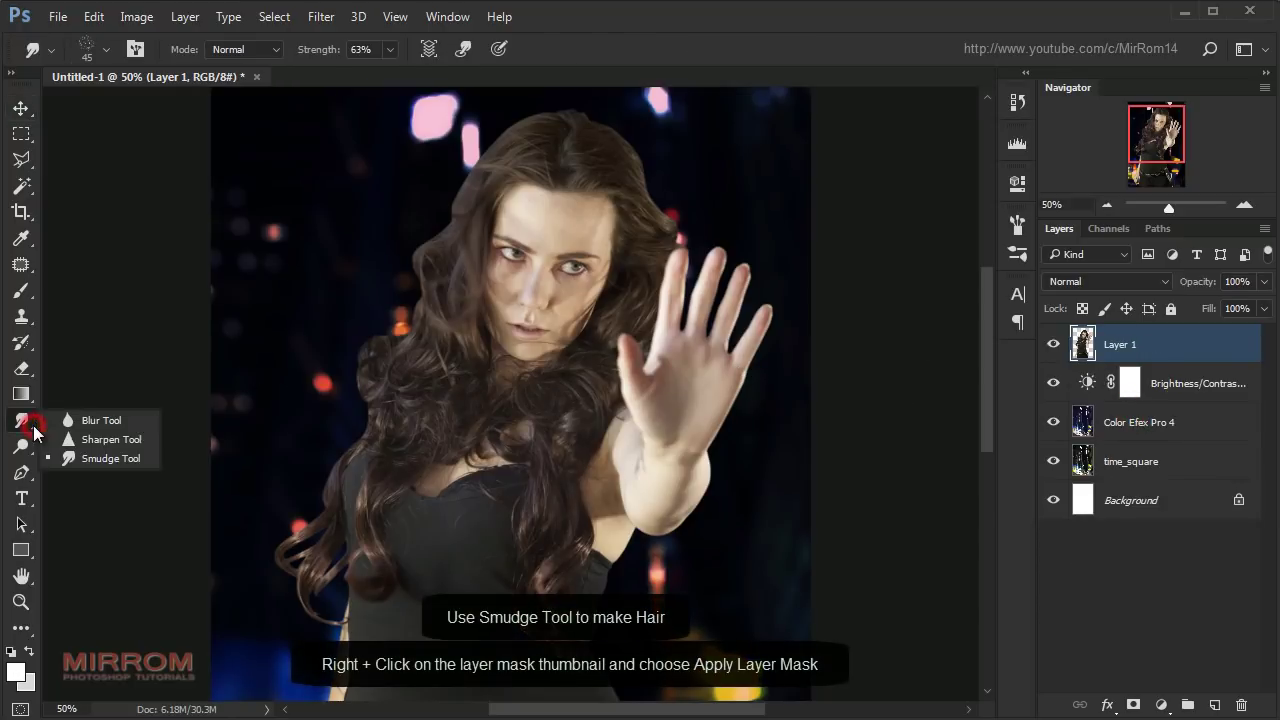
{"action": "left_click", "coordinate": [94, 457]}
{"action": "left_click", "coordinate": [388, 49]}
{"action": "left_click_drag", "start_coordinate": [390, 73], "coordinate": [406, 77]}
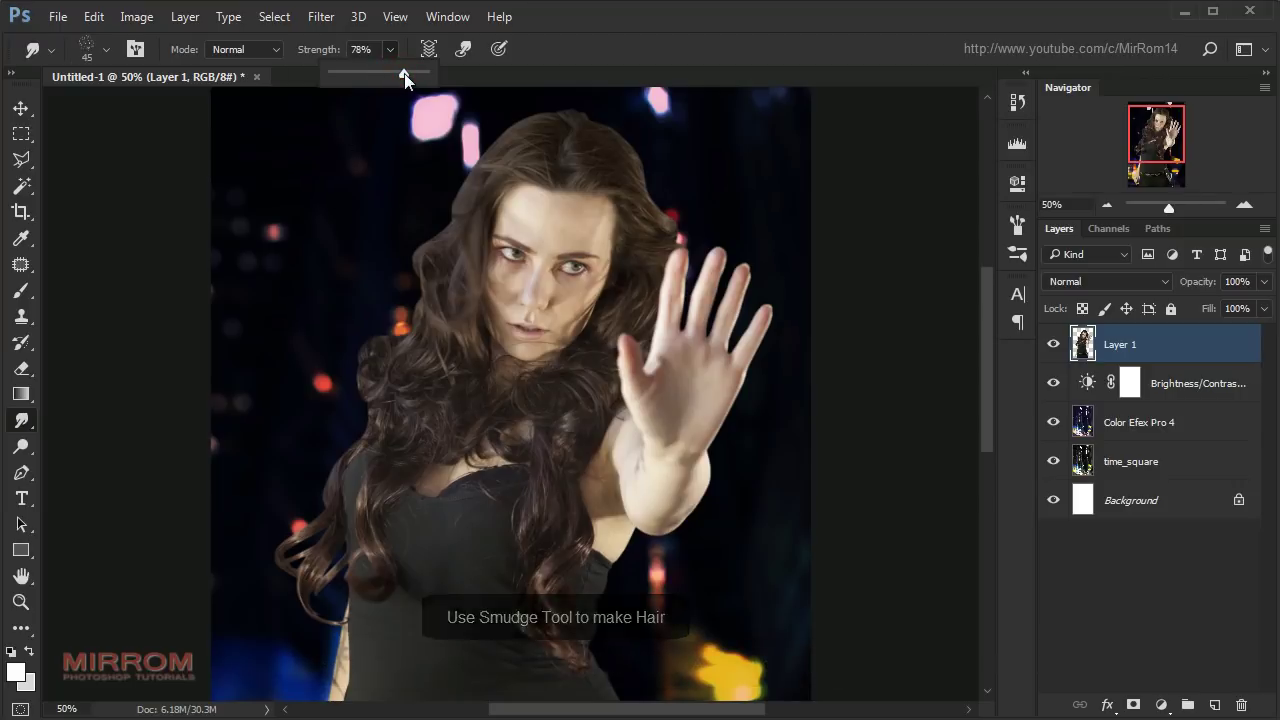
- Smudge the hair along the top of the woman's head into softer strands
{"action": "key", "text": "ctrl+plus"}
{"action": "scroll", "coordinate": [555, 135], "scroll_direction": "up", "scroll_amount": 2}
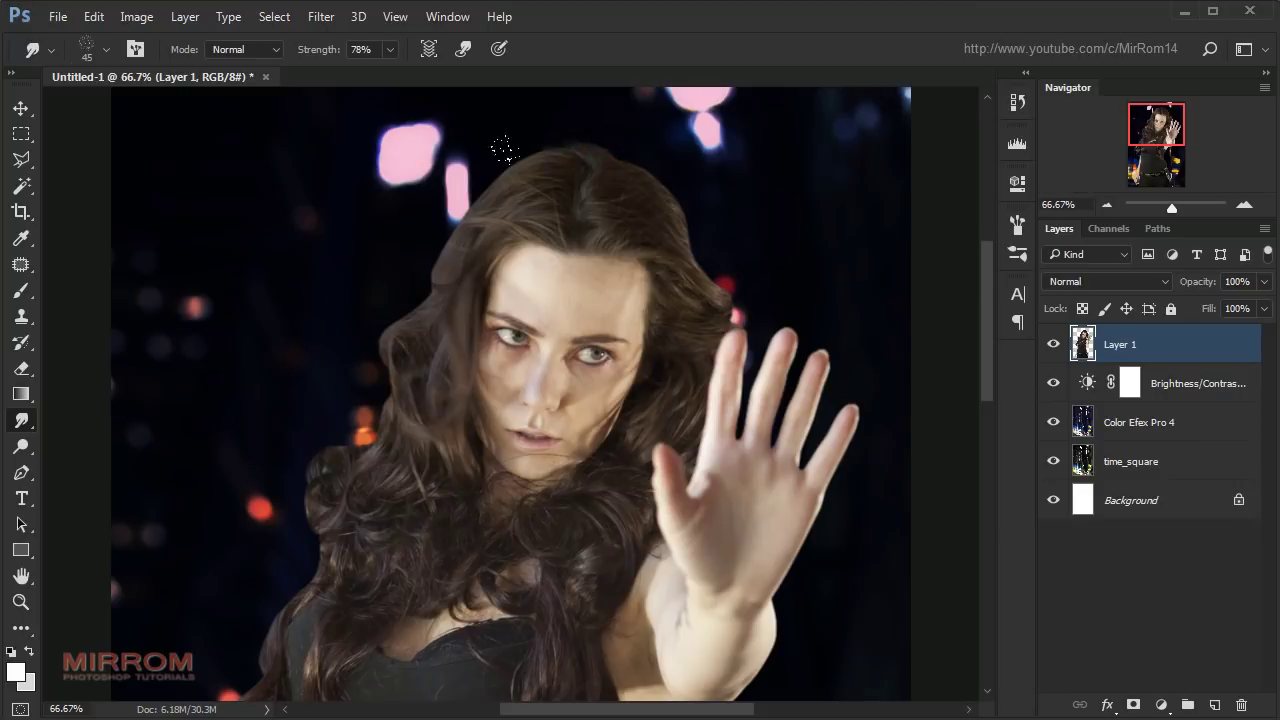
{"action": "mouse_move", "coordinate": [566, 130]}
{"action": "left_mouse_down"}
{"action": "mouse_move", "coordinate": [512, 146]}
{"action": "mouse_move", "coordinate": [516, 160]}
{"action": "mouse_move", "coordinate": [437, 233]}
{"action": "left_mouse_up"}
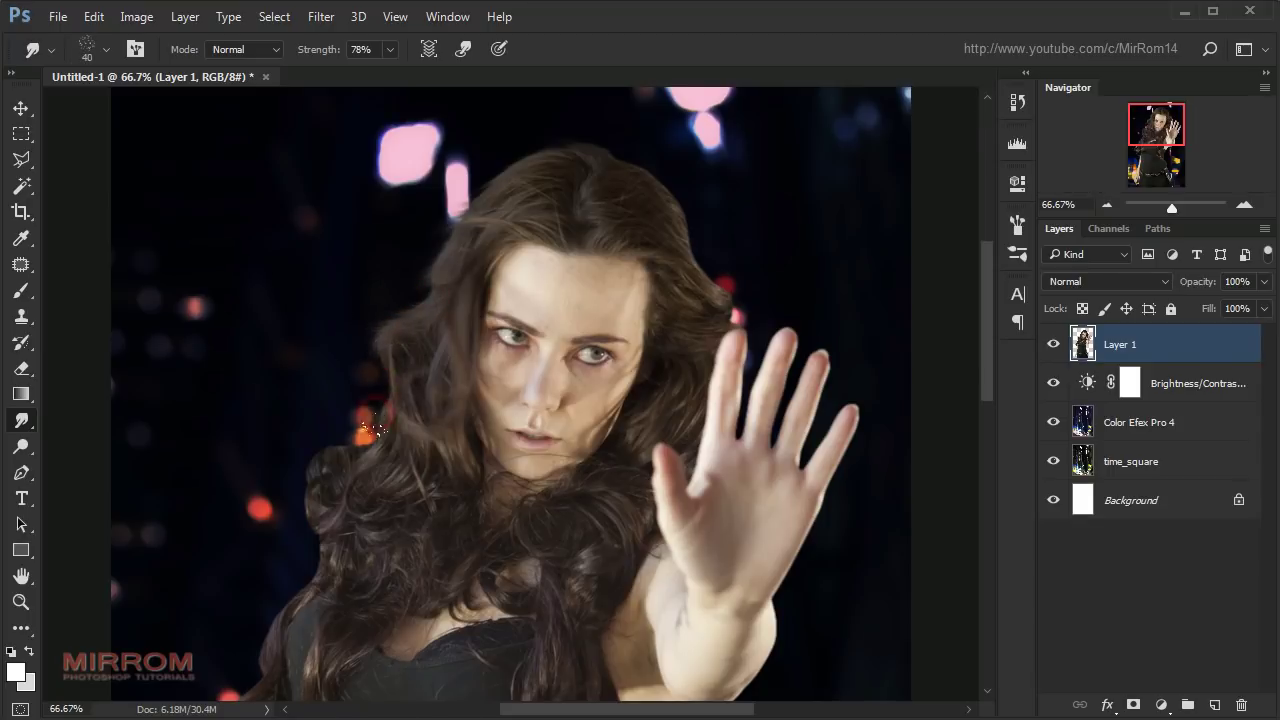
{"action": "key", "text": "bracketleft"}
{"action": "left_click", "coordinate": [306, 477]}
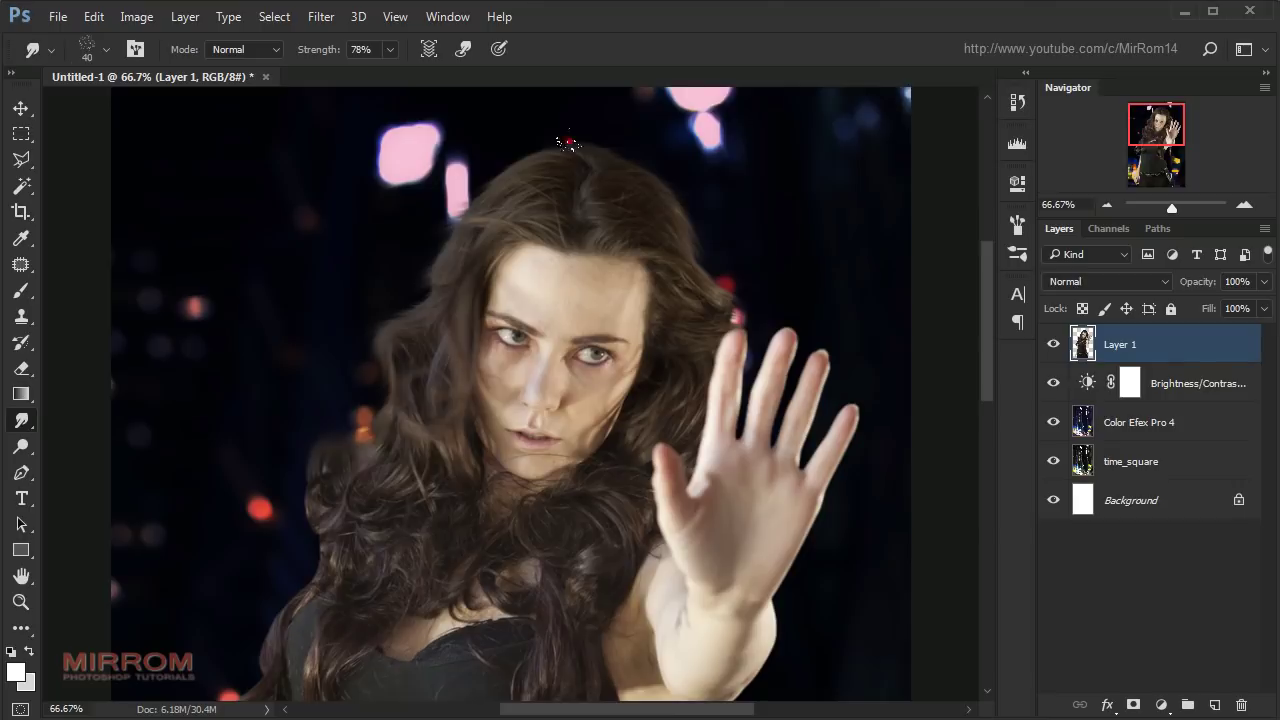
{"action": "scroll", "coordinate": [568, 143], "scroll_direction": "down", "scroll_amount": 2}
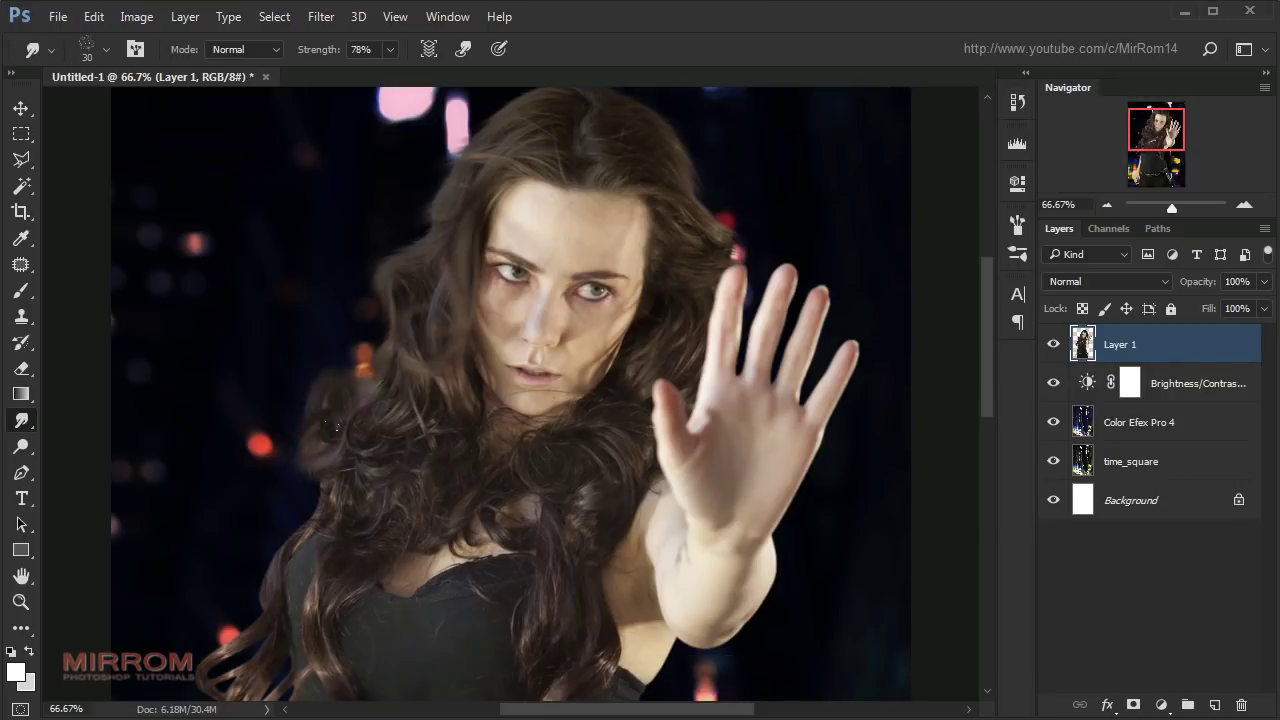
{"action": "scroll", "coordinate": [318, 486], "scroll_direction": "down", "scroll_amount": 5}
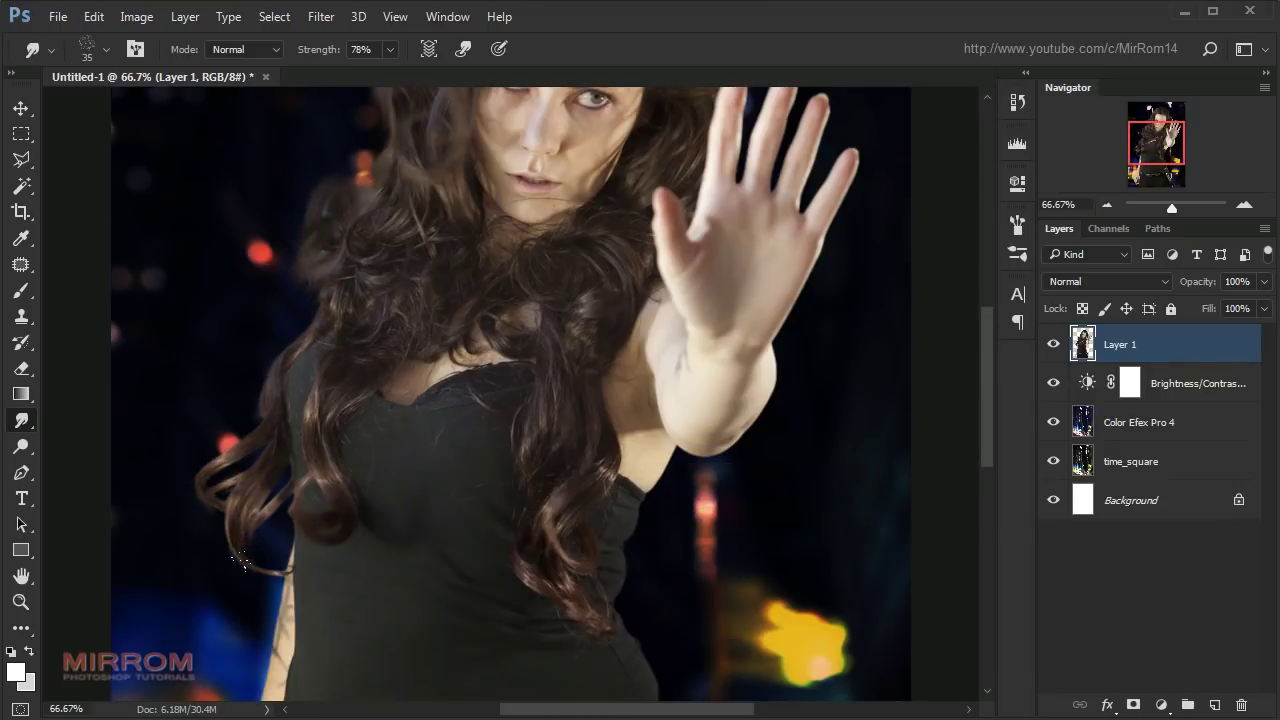
{"action": "scroll", "coordinate": [259, 476], "scroll_direction": "up", "scroll_amount": 4}
- With the small 9 px brush preset, pull wispy strands out along the hair's left edge
{"action": "right_click", "coordinate": [440, 298]}
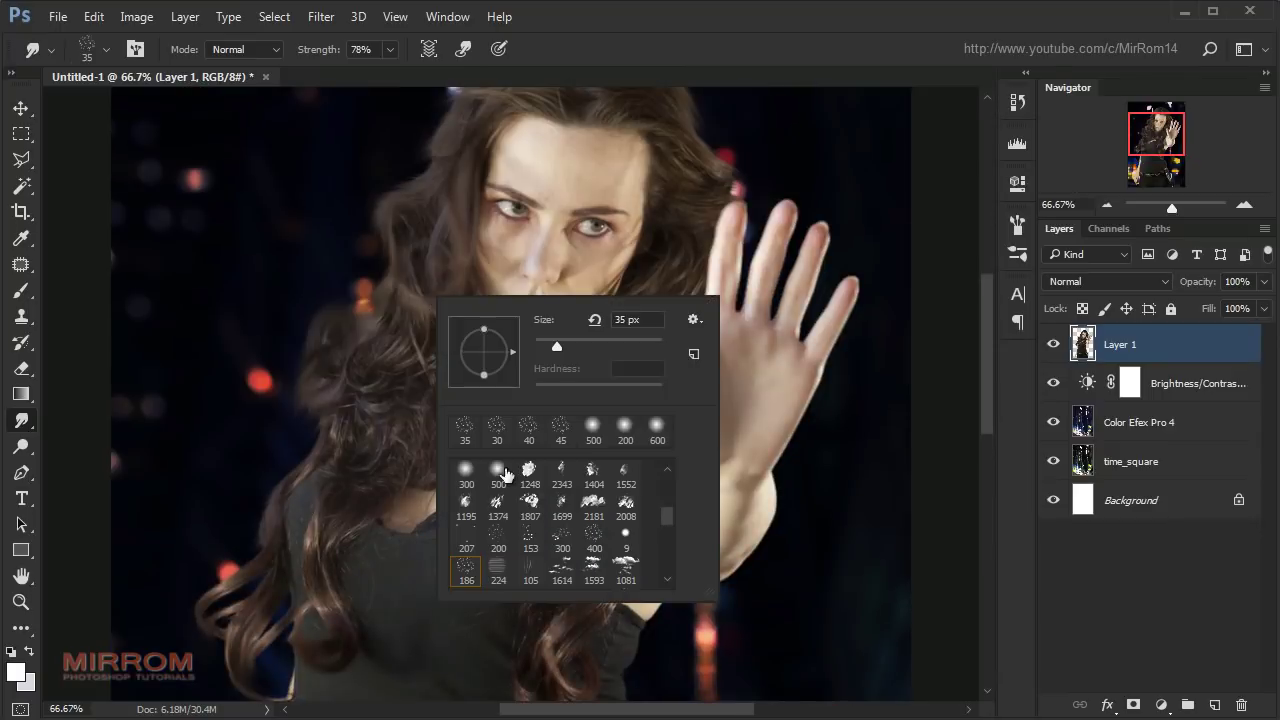
{"action": "left_click", "coordinate": [626, 533]}
{"action": "scroll", "coordinate": [243, 494], "scroll_direction": "down", "scroll_amount": 5}
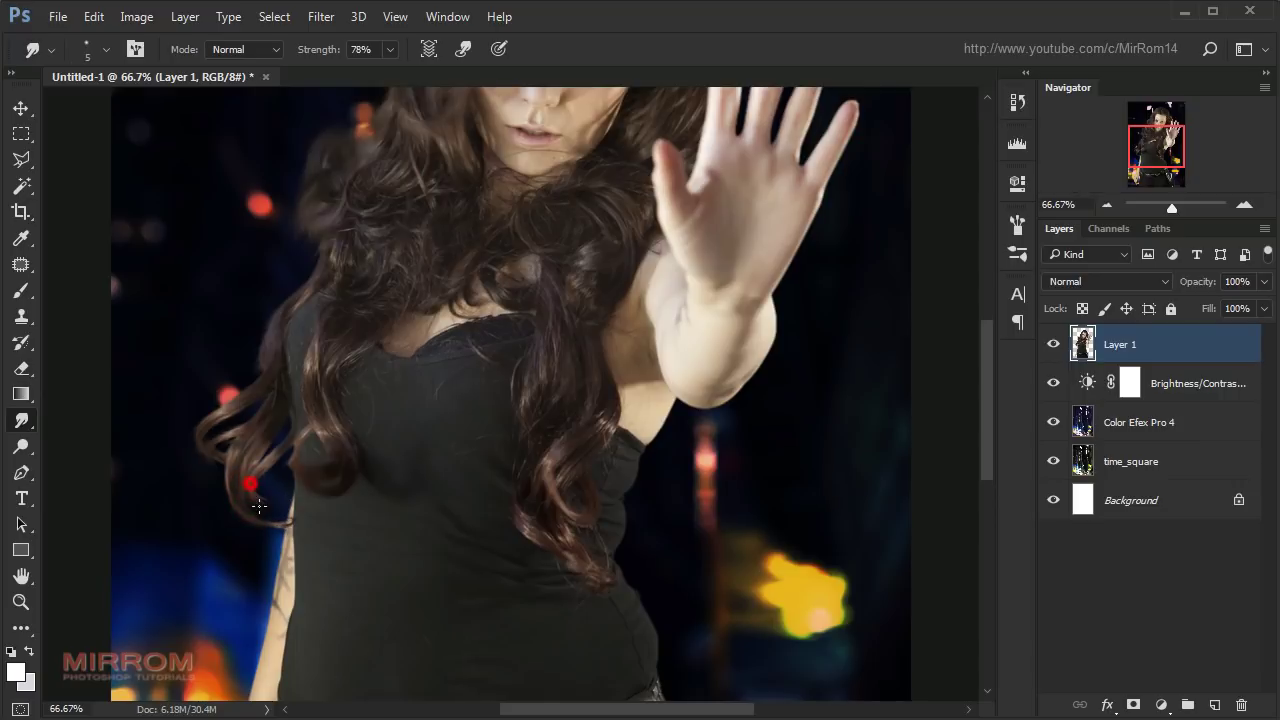
{"action": "left_click_drag", "start_coordinate": [229, 496], "coordinate": [256, 510]}
{"action": "left_click_drag", "start_coordinate": [197, 437], "coordinate": [213, 446]}
{"action": "scroll", "coordinate": [290, 399], "scroll_direction": "up", "scroll_amount": 2}
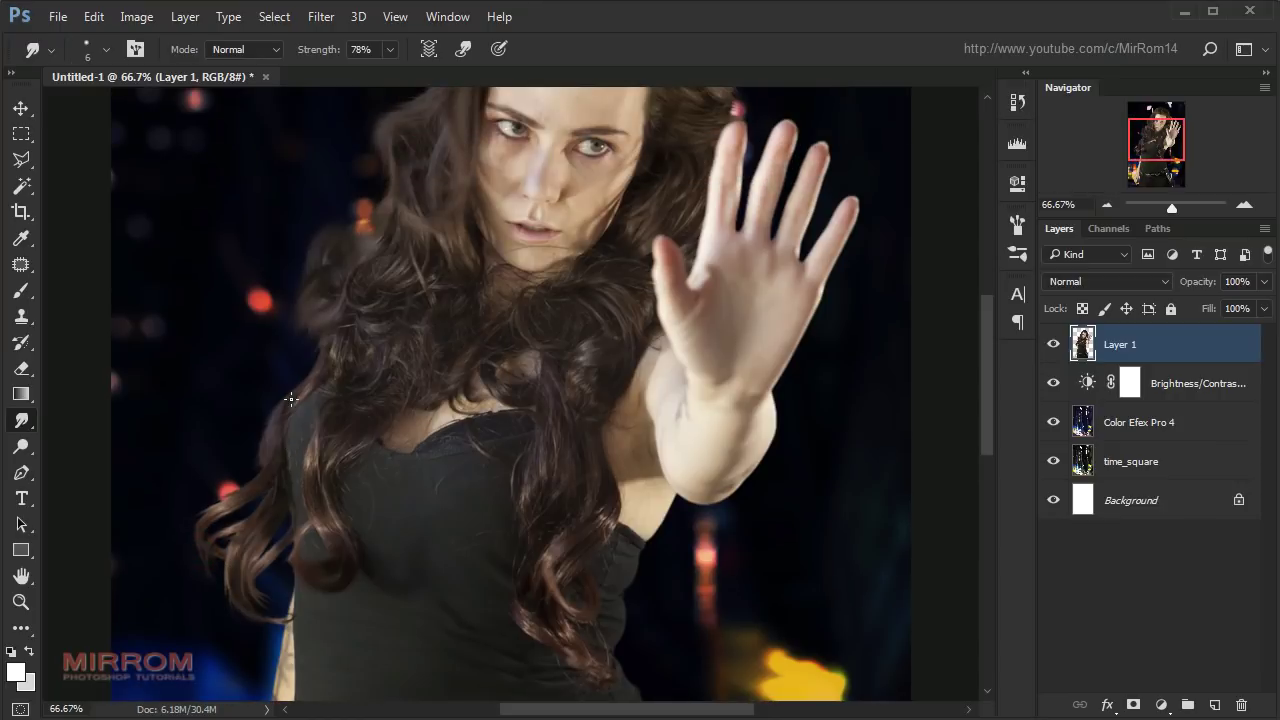
{"action": "left_click_drag", "start_coordinate": [257, 481], "coordinate": [244, 489]}
{"action": "scroll", "coordinate": [379, 332], "scroll_direction": "up", "scroll_amount": 2}
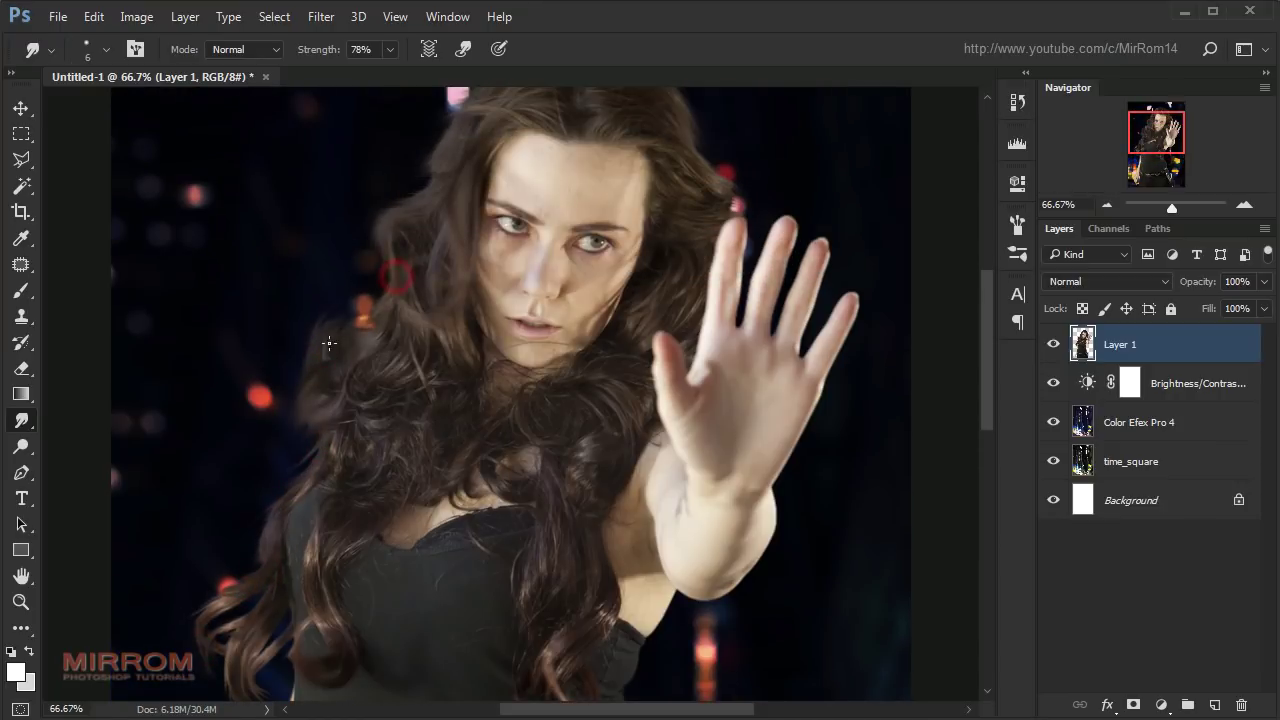
{"action": "scroll", "coordinate": [569, 171], "scroll_direction": "up", "scroll_amount": 3}
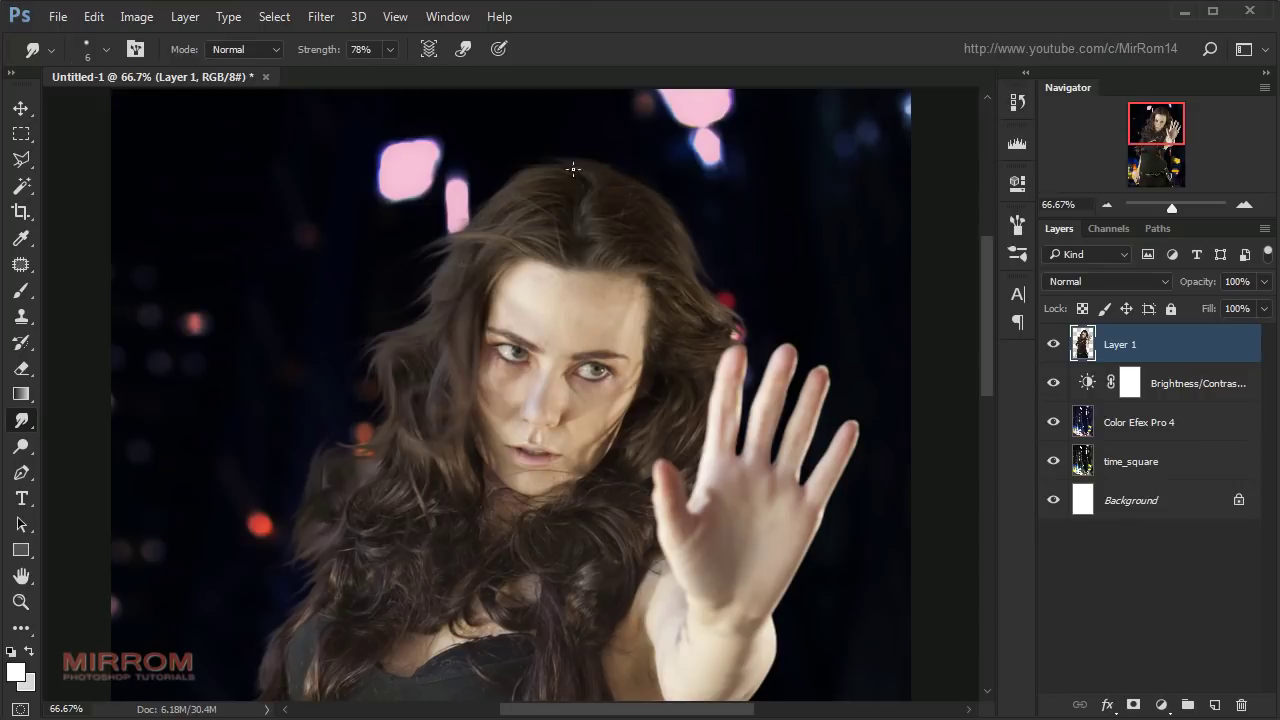
{"action": "scroll", "coordinate": [508, 329], "scroll_direction": "down", "scroll_amount": 2}
{"action": "scroll", "coordinate": [444, 338], "scroll_direction": "down", "scroll_amount": 2}
- Apply a Camera Raw Filter to Layer 1: Highlights −83, Shadows +21, Whites −8, Blacks +23
{"action": "key", "text": "v"}
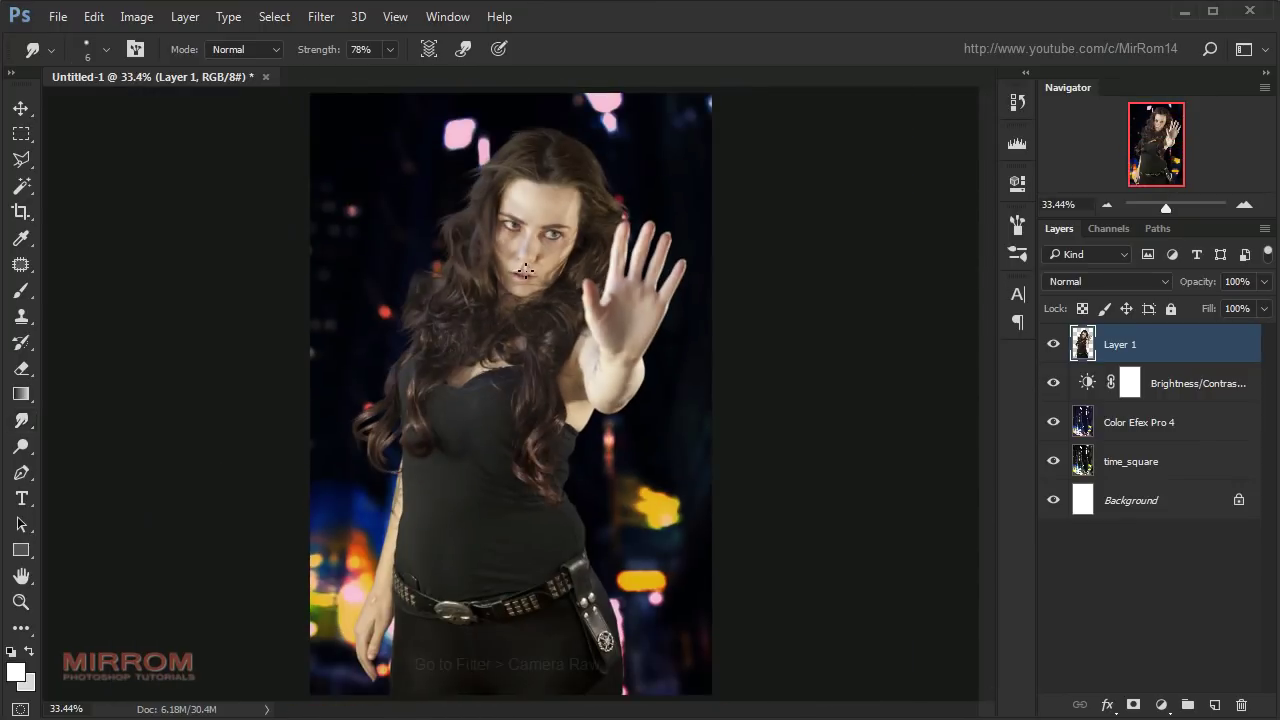
{"action": "left_click", "coordinate": [321, 16]}
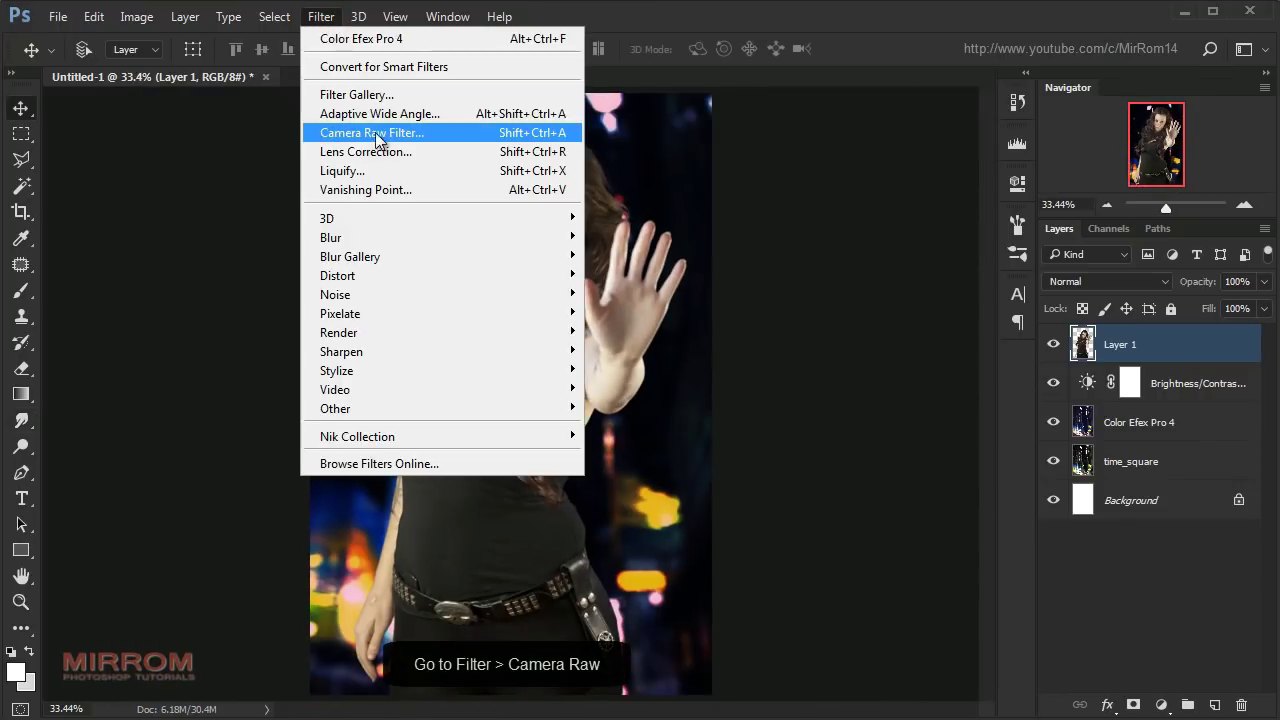
{"action": "left_click", "coordinate": [510, 133]}
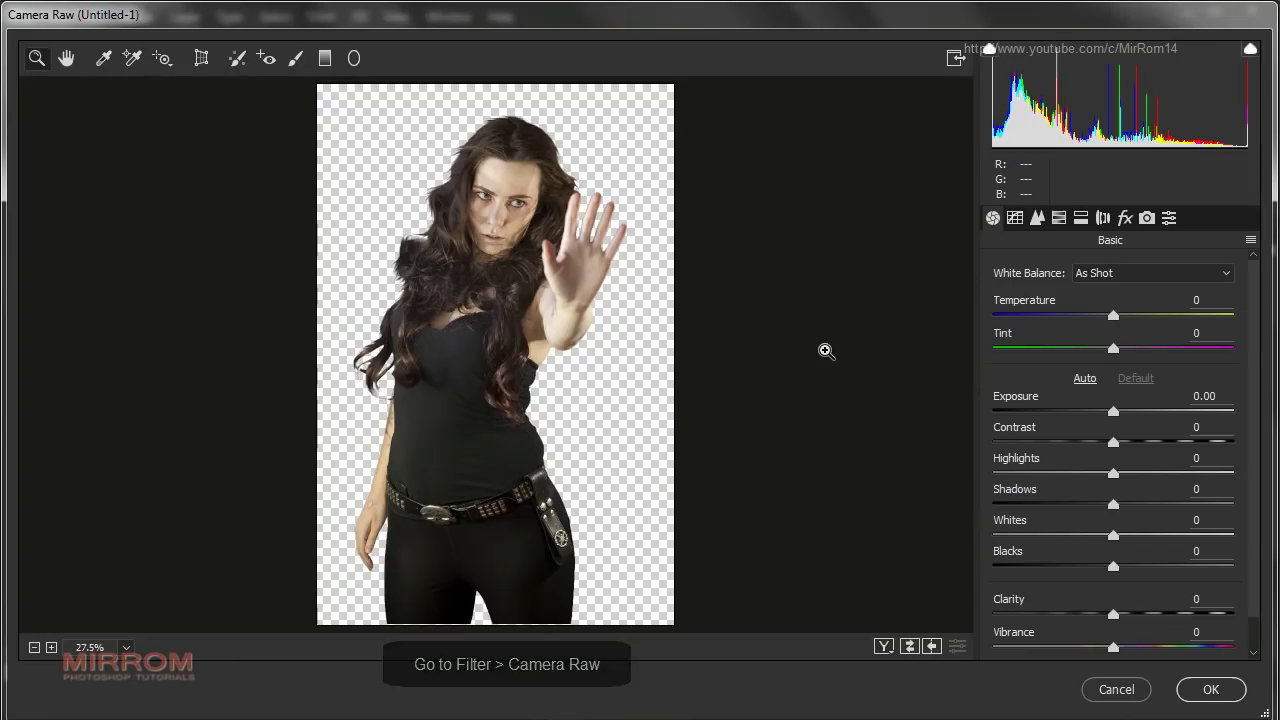
{"action": "left_click", "coordinate": [825, 351]}
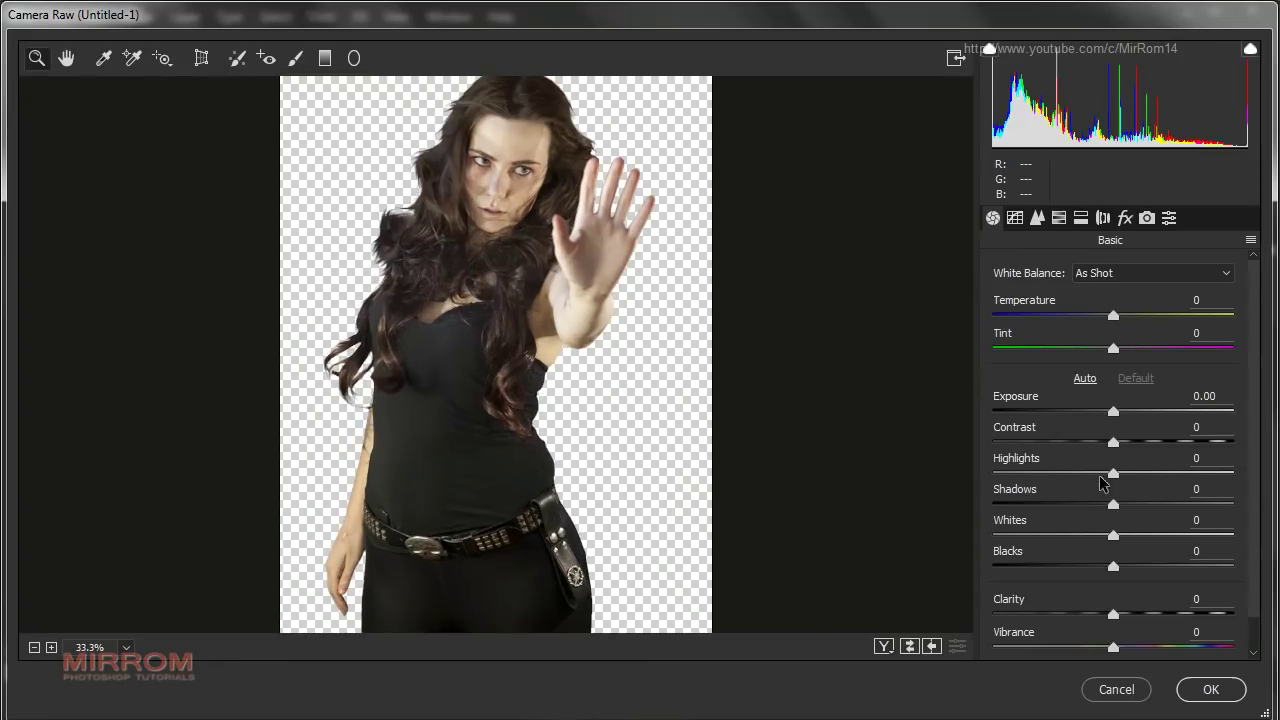
{"action": "left_click_drag", "start_coordinate": [1109, 477], "coordinate": [1013, 498]}
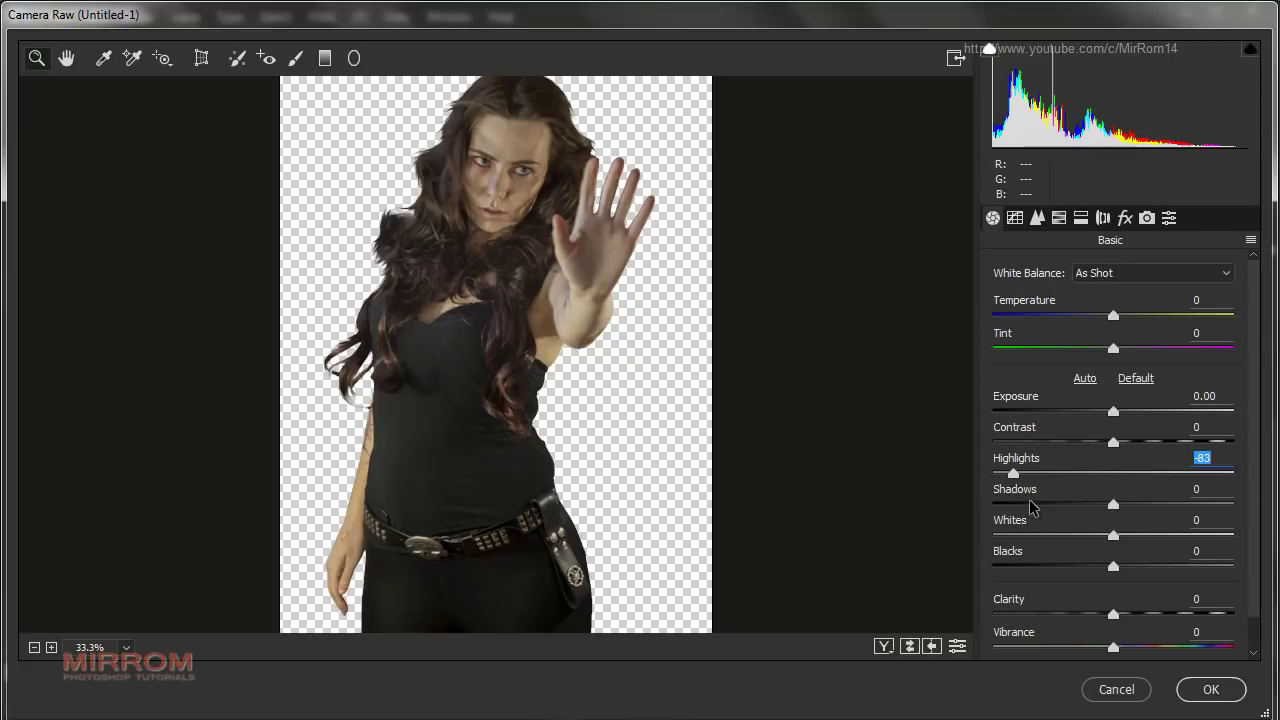
{"action": "left_click_drag", "start_coordinate": [1116, 514], "coordinate": [1217, 519]}
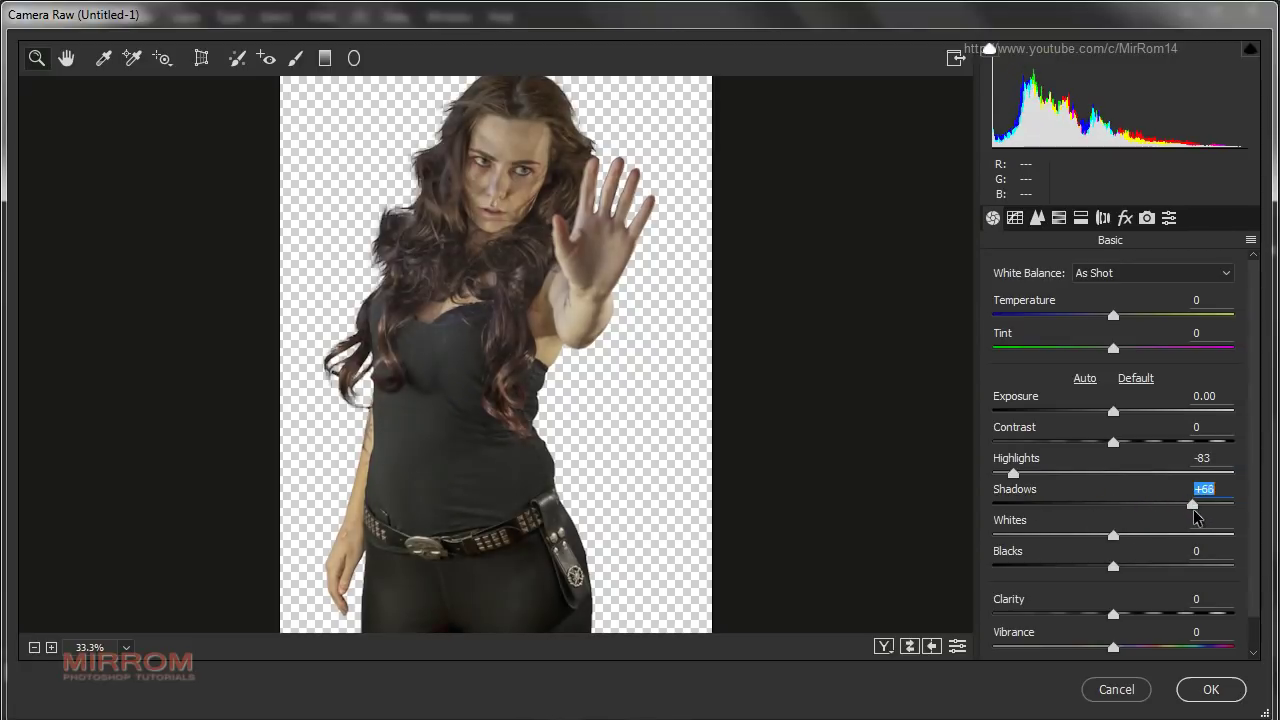
{"action": "left_click_drag", "start_coordinate": [1115, 572], "coordinate": [1142, 573]}
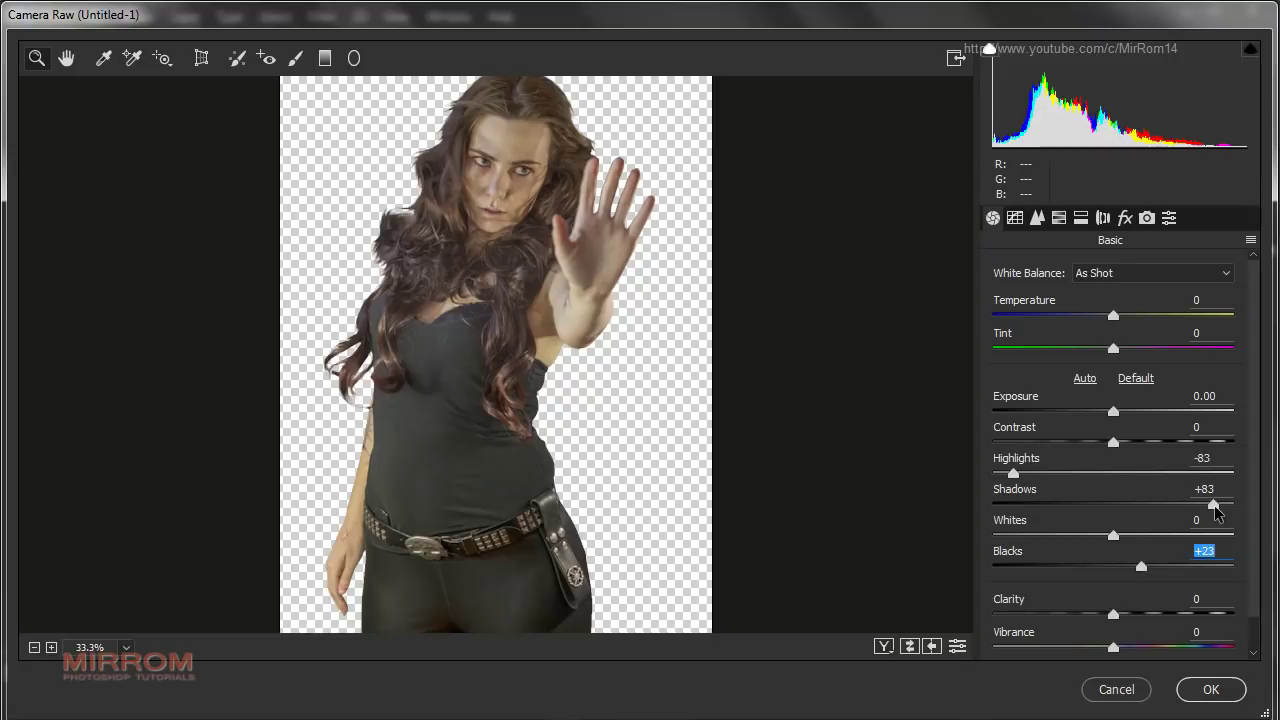
{"action": "mouse_move", "coordinate": [1213, 505]}
{"action": "left_mouse_down"}
{"action": "mouse_move", "coordinate": [1150, 509]}
{"action": "mouse_move", "coordinate": [1106, 537]}
{"action": "mouse_move", "coordinate": [1045, 512]}
{"action": "mouse_move", "coordinate": [1140, 518]}
{"action": "left_mouse_up"}
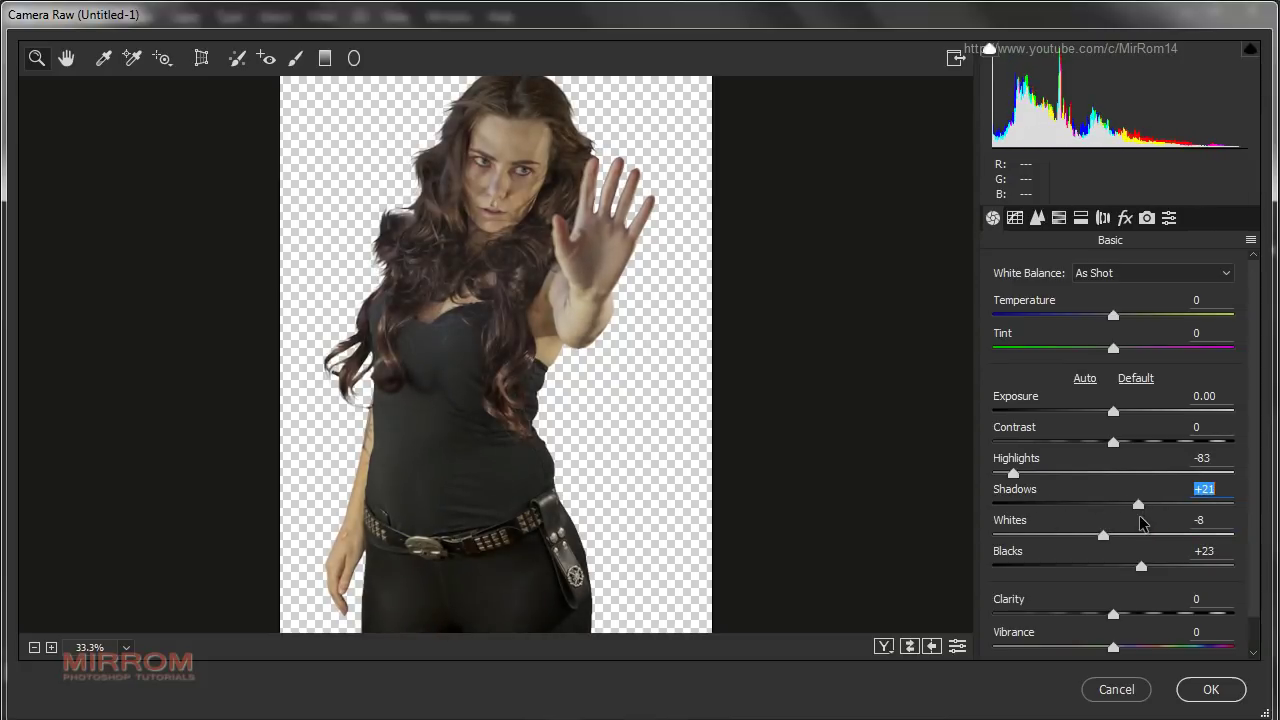
{"action": "left_click", "coordinate": [1206, 697]}
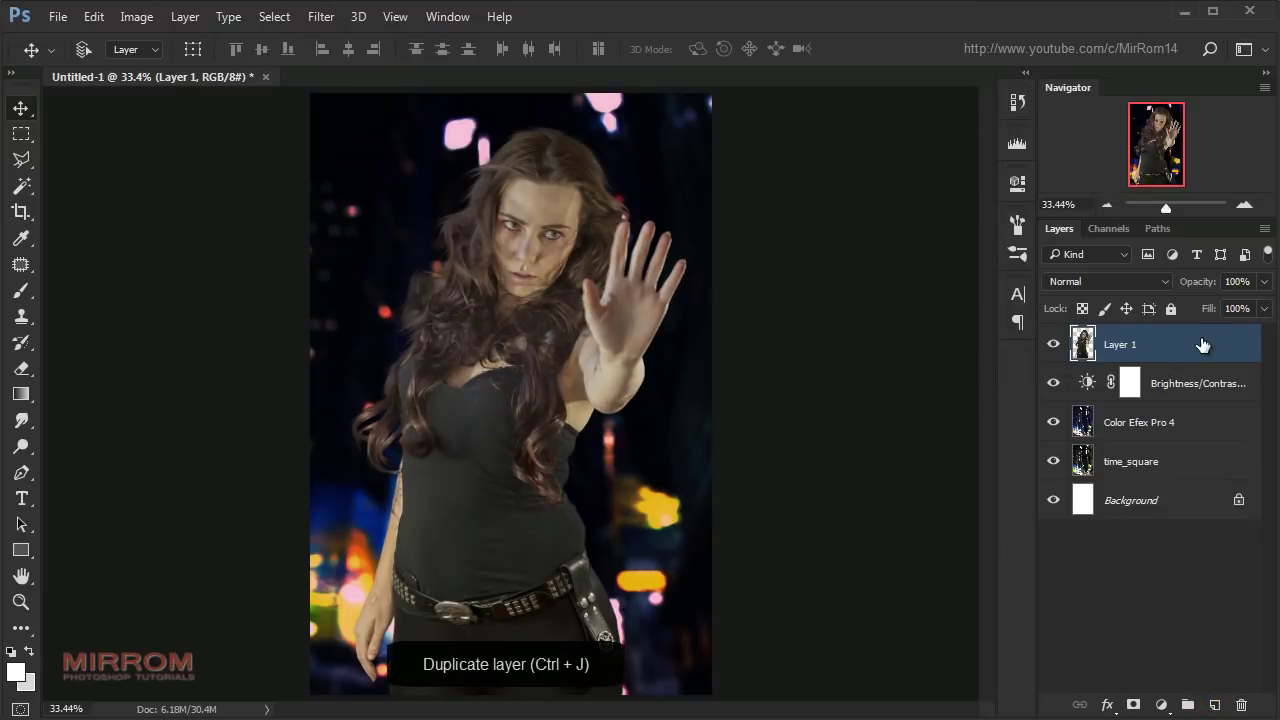
- Duplicate Layer 1 and give the copy a Surface Blur of radius 6, threshold 13
{"action": "key", "text": "ctrl+j"}
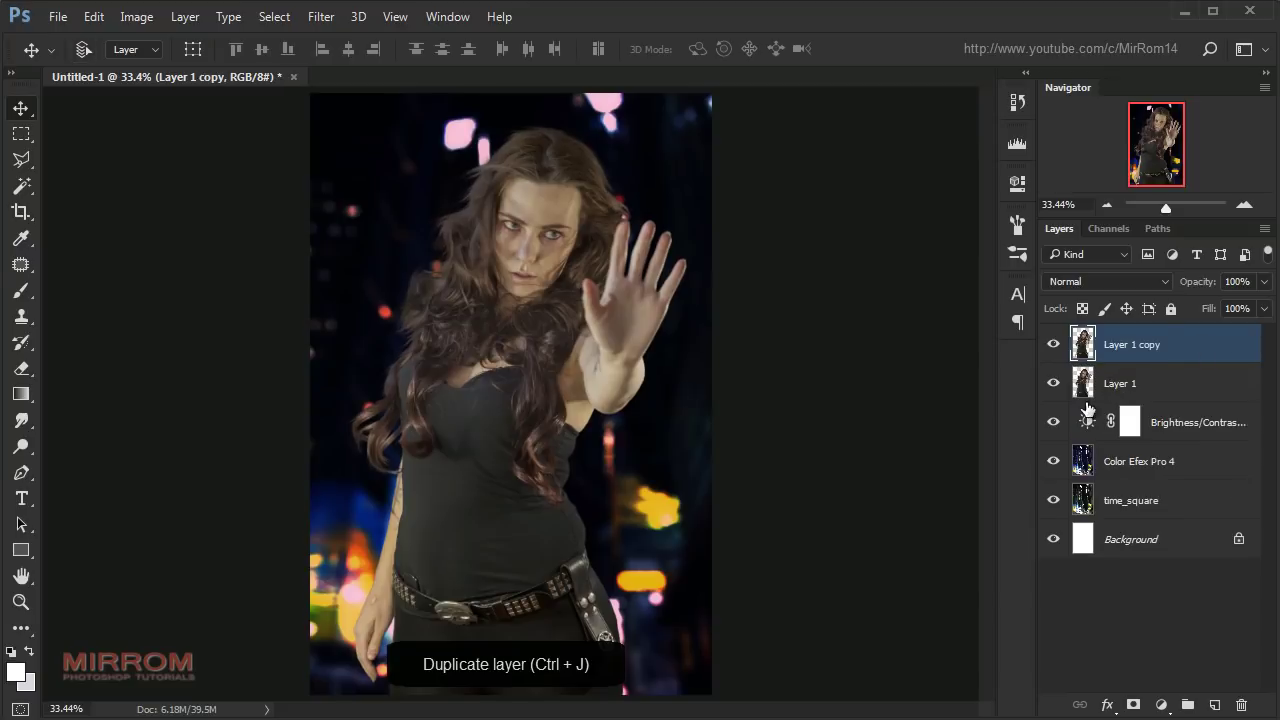
{"action": "left_click", "coordinate": [320, 16]}
{"action": "mouse_move", "coordinate": [440, 237]}
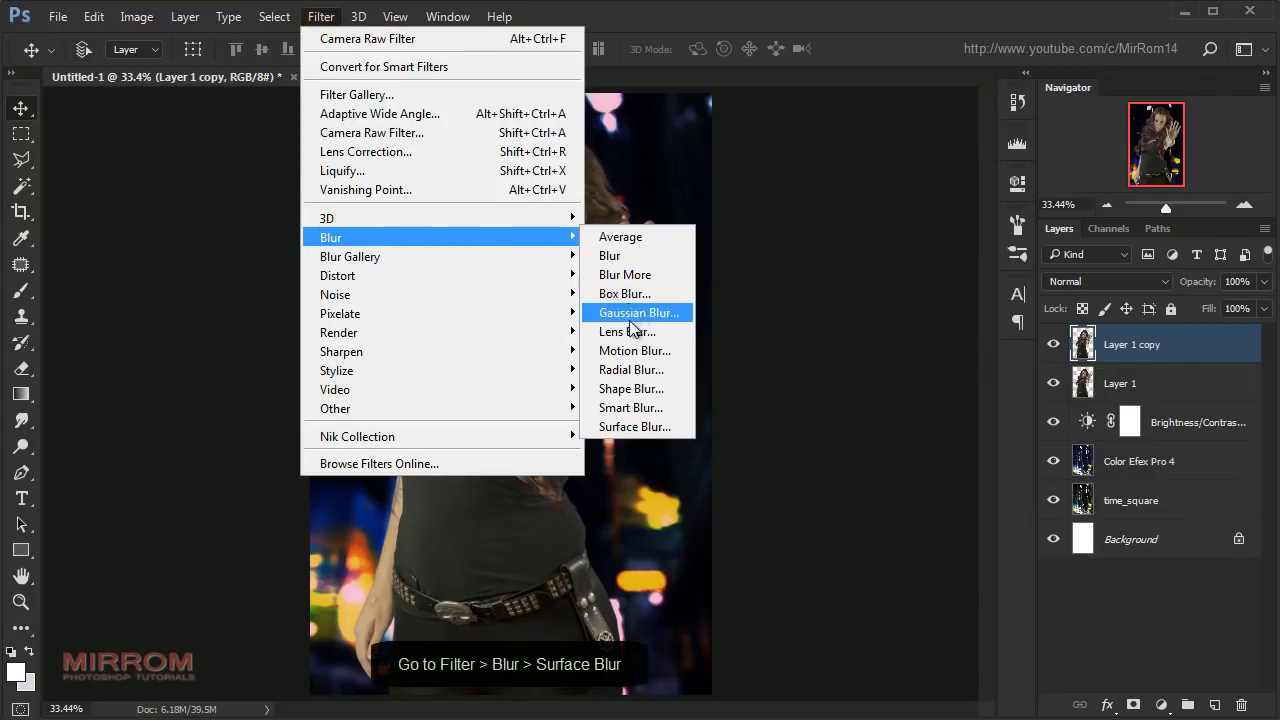
{"action": "left_click", "coordinate": [656, 428]}
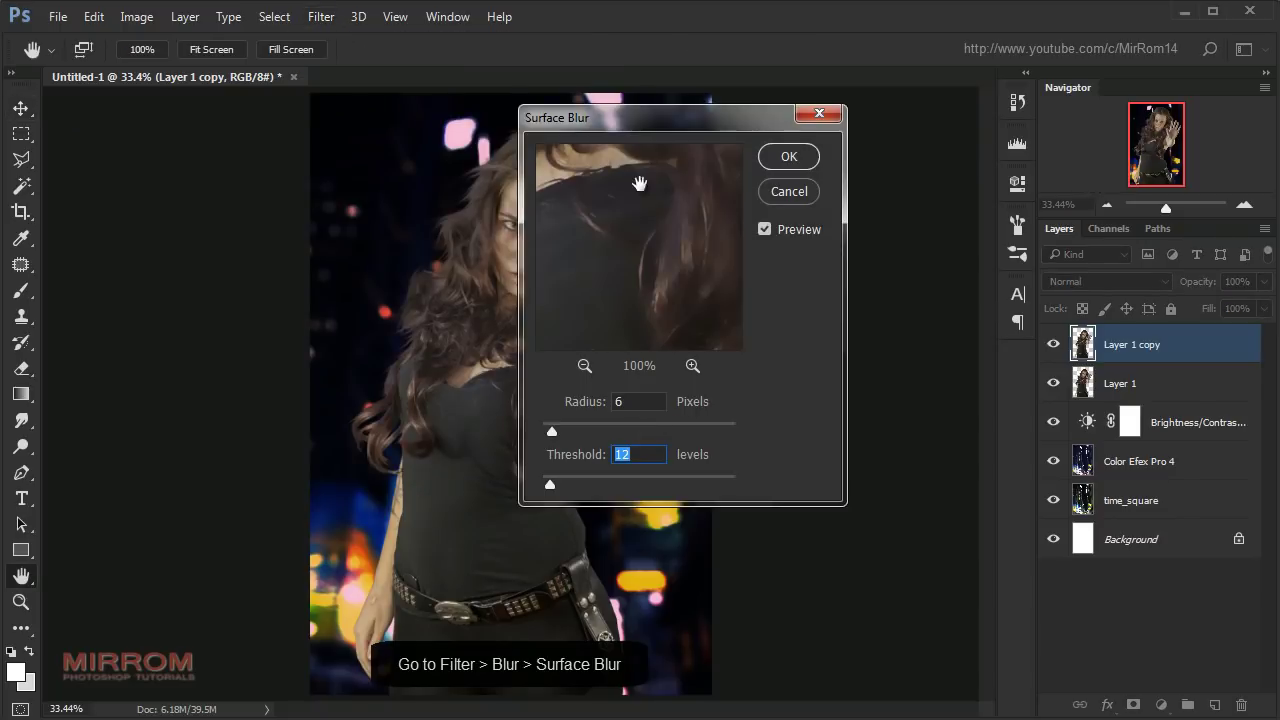
{"action": "left_click", "coordinate": [721, 410]}
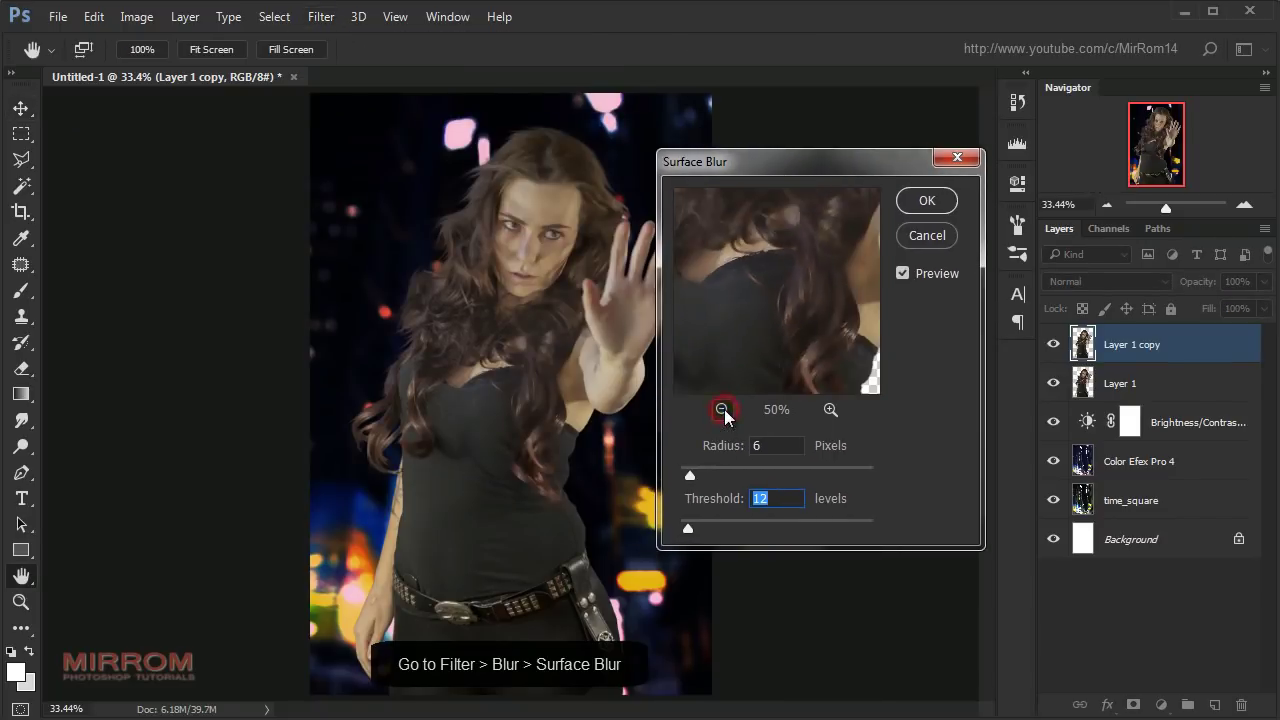
{"action": "mouse_move", "coordinate": [766, 286]}
{"action": "left_mouse_down"}
{"action": "mouse_move", "coordinate": [800, 300]}
{"action": "mouse_move", "coordinate": [831, 351]}
{"action": "mouse_move", "coordinate": [815, 347]}
{"action": "left_mouse_up"}
{"action": "left_click", "coordinate": [830, 409]}
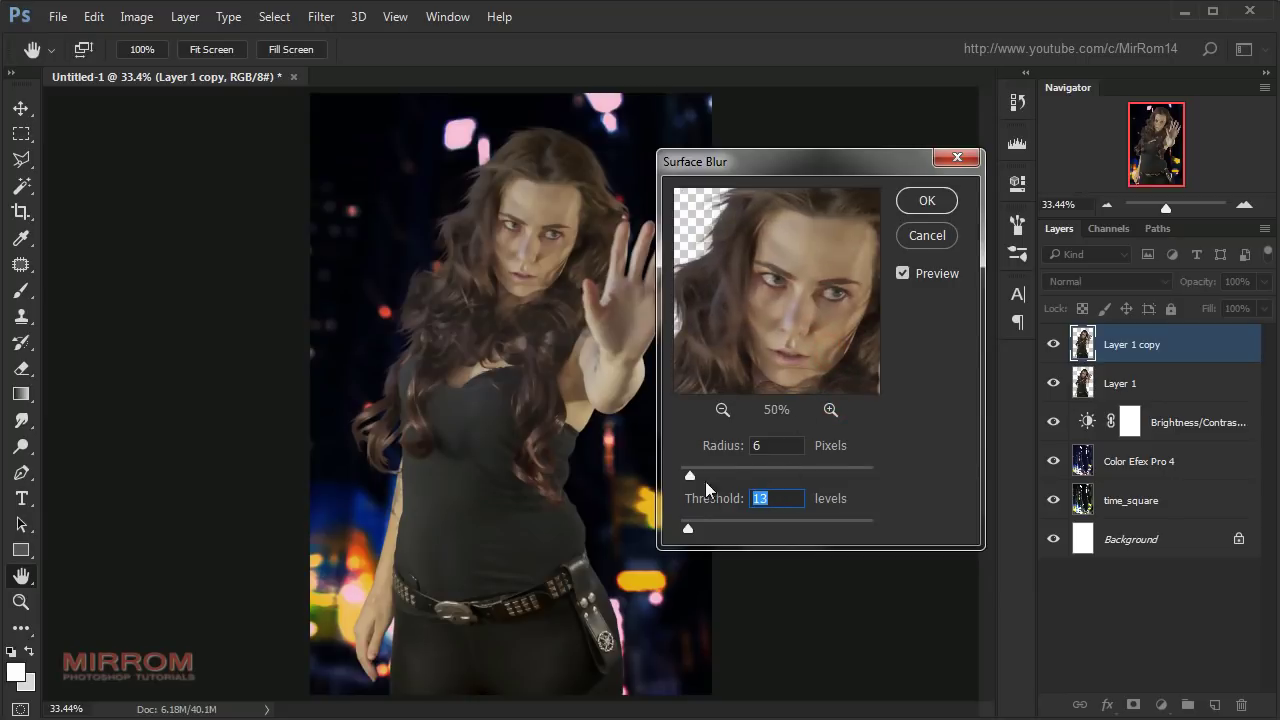
{"action": "left_click", "coordinate": [766, 446]}
{"action": "left_click", "coordinate": [928, 202]}
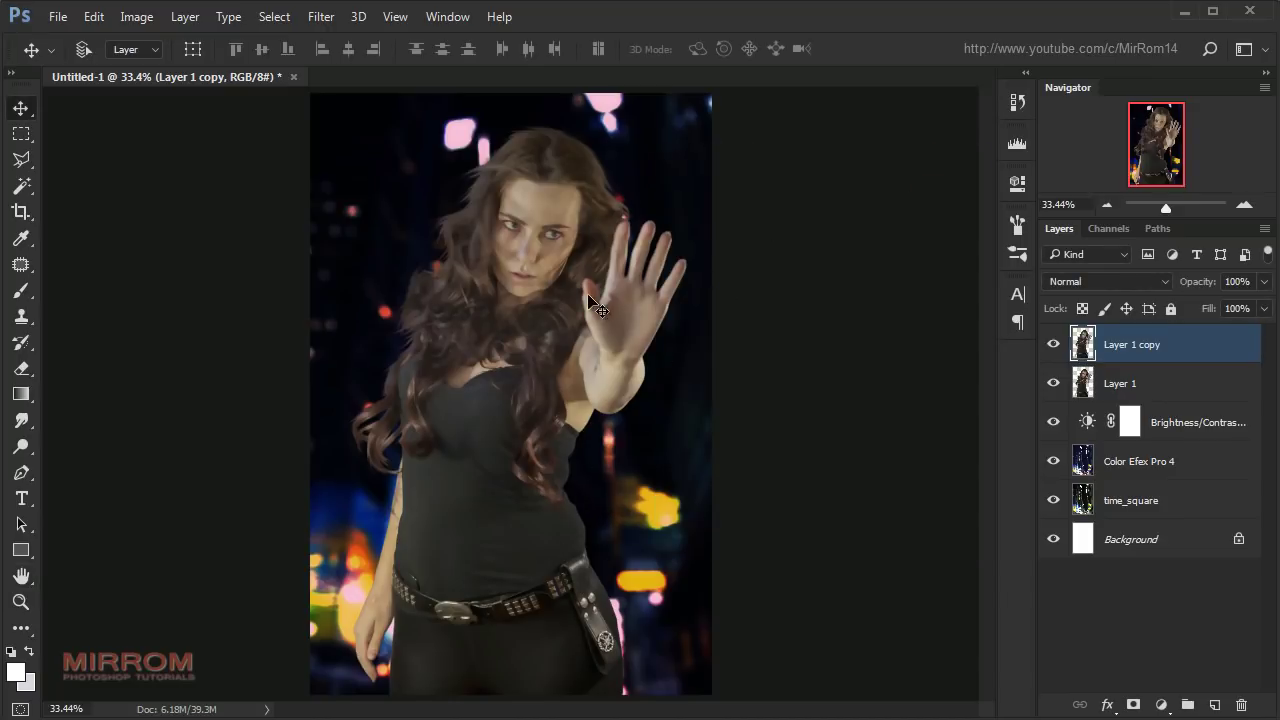
- Give Layer 1 copy an inverted black mask and set a white brush at 77% opacity
{"action": "left_click", "coordinate": [1133, 705]}
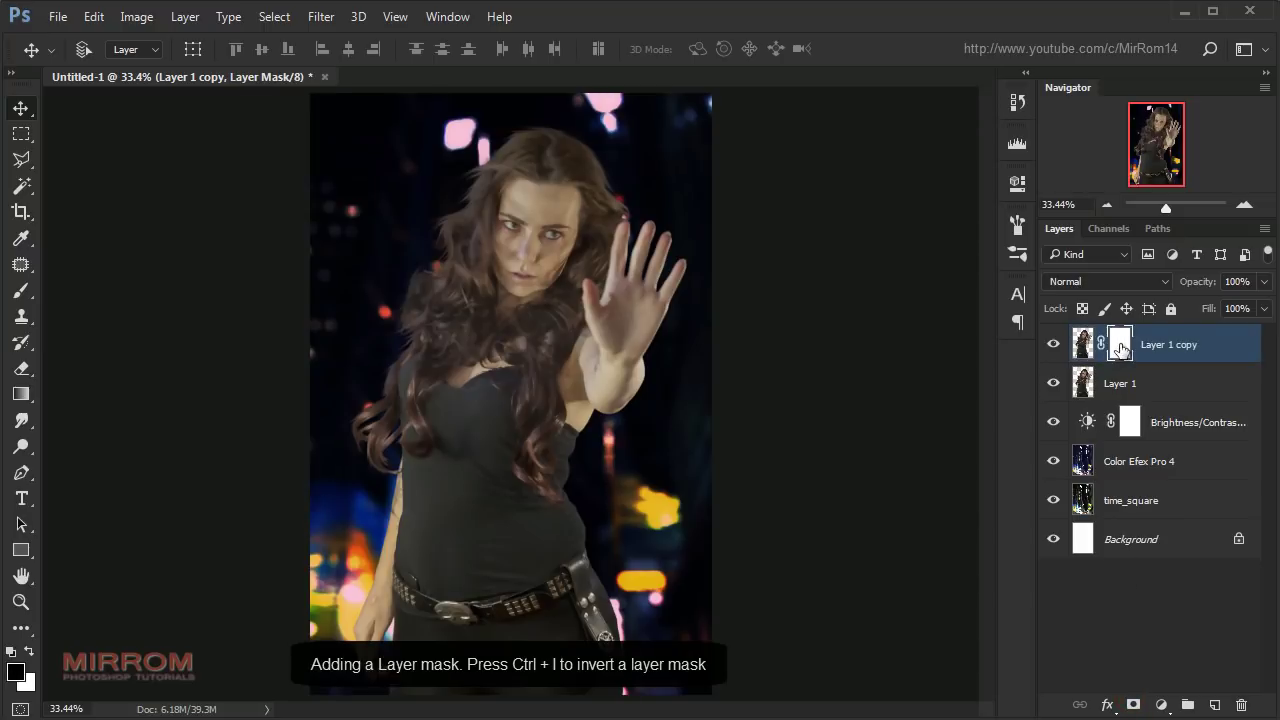
{"action": "key", "text": "ctrl+i"}
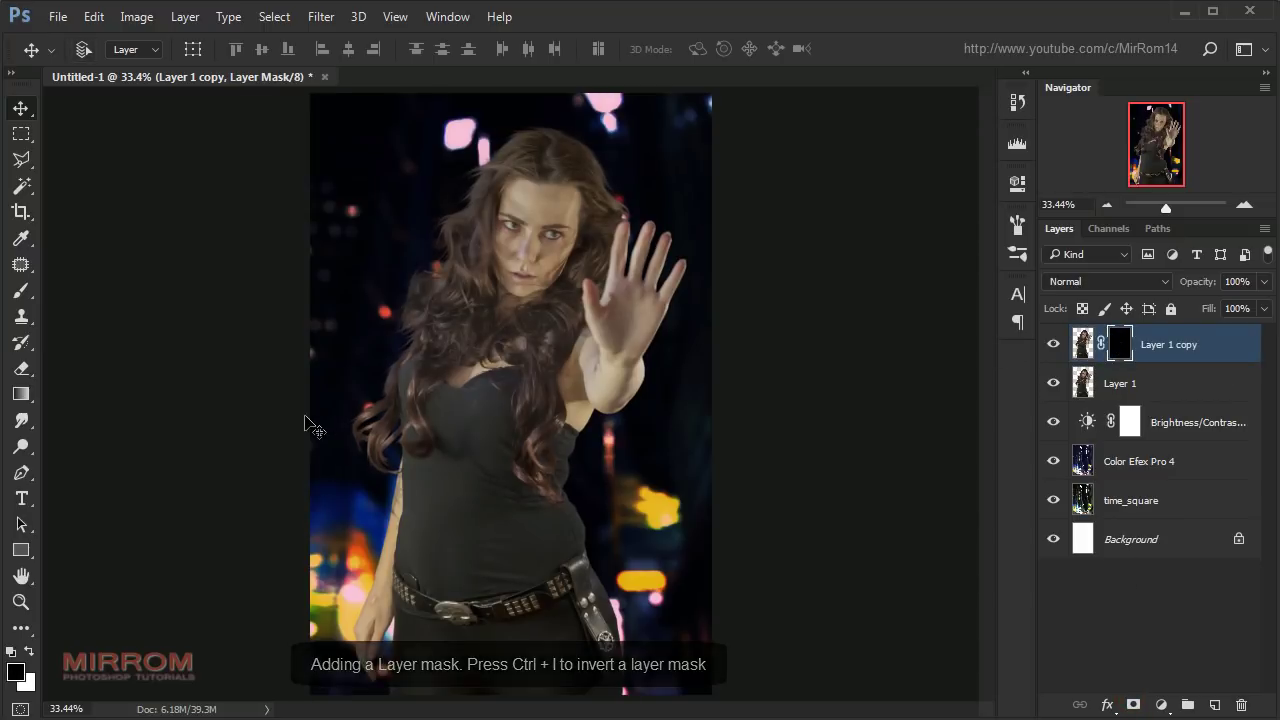
{"action": "left_click", "coordinate": [22, 290]}
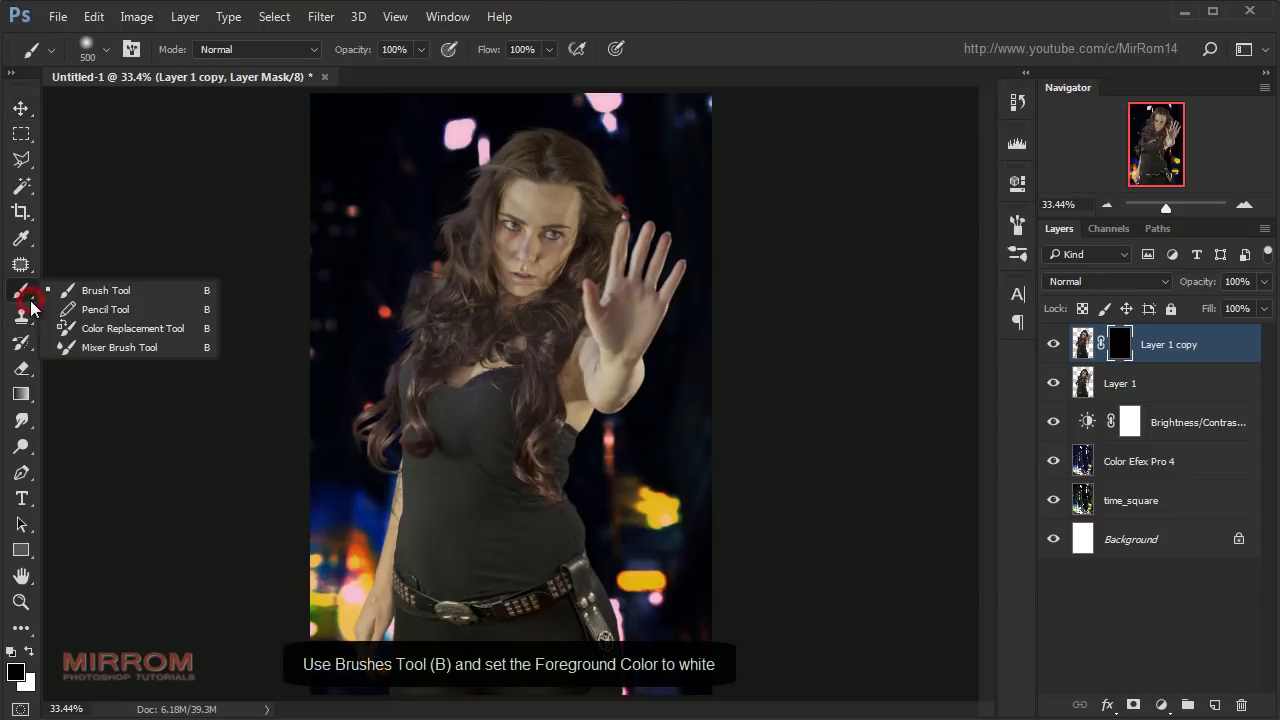
{"action": "left_click", "coordinate": [80, 290]}
{"action": "left_click", "coordinate": [29, 651]}
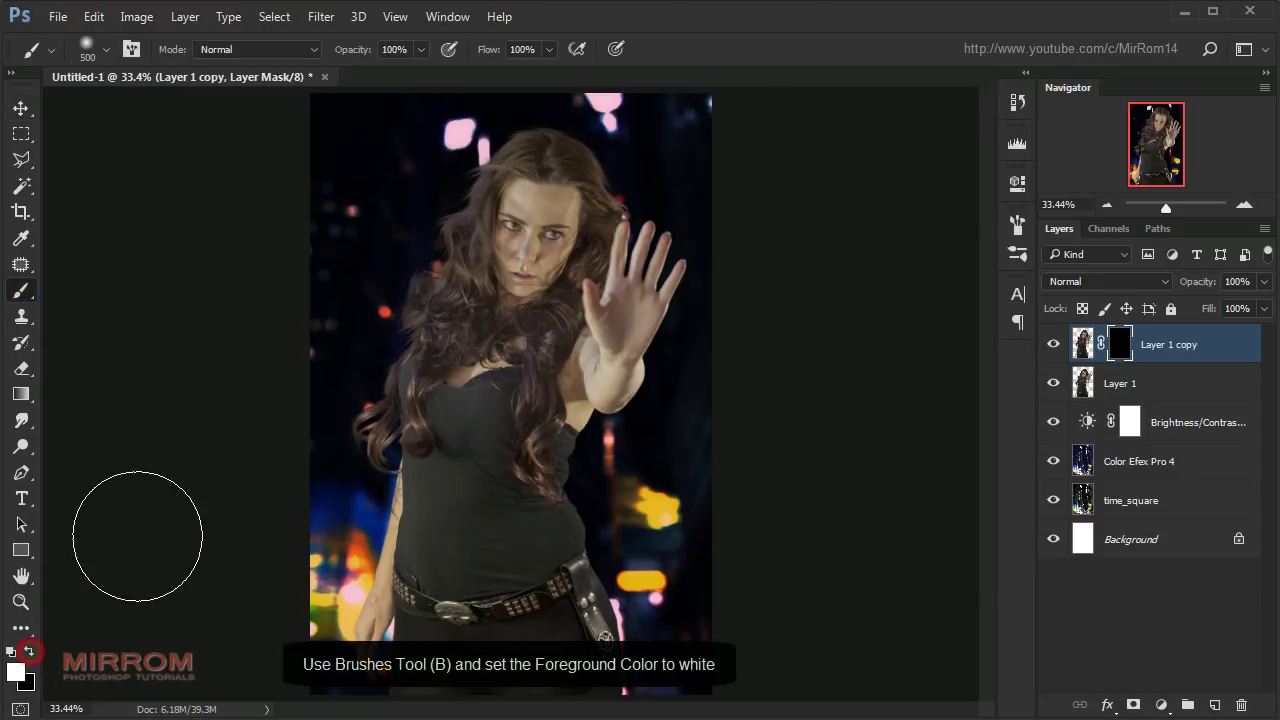
{"action": "key", "text": "bracketleft"}
{"action": "key", "text": "bracketleft"}
{"action": "key", "text": "bracketleft"}
{"action": "left_click", "coordinate": [421, 49]}
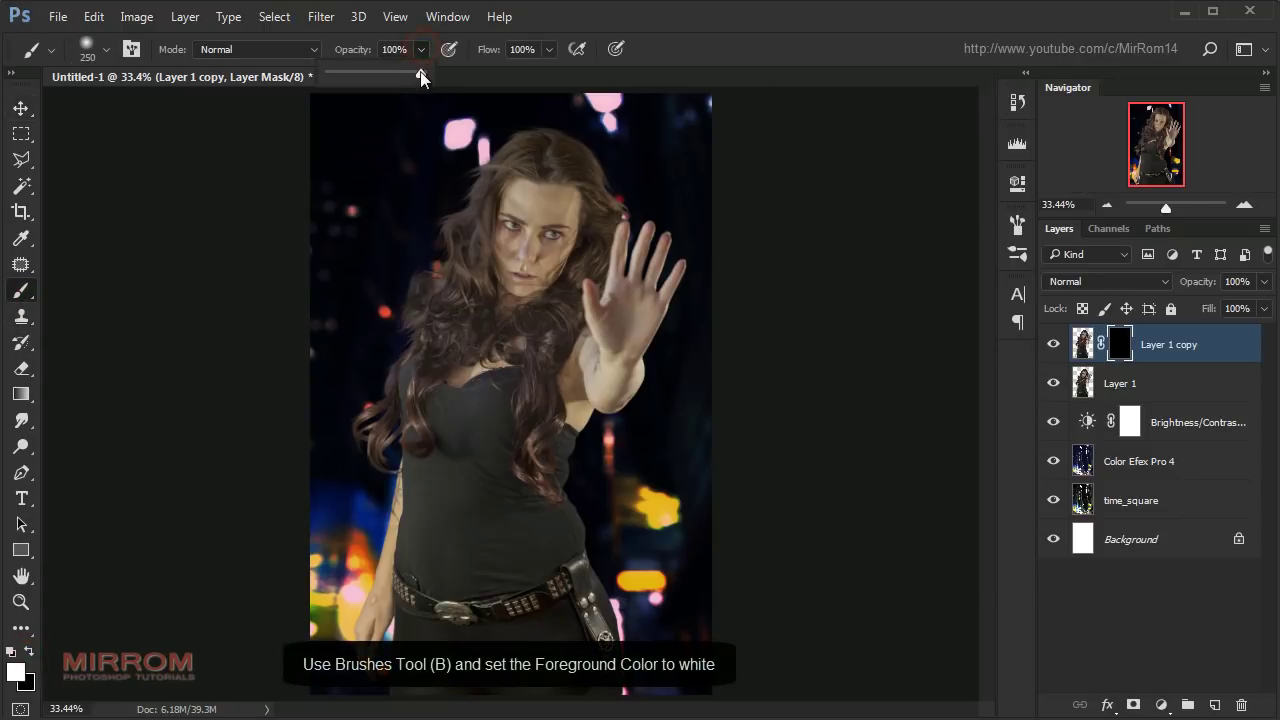
{"action": "left_click_drag", "start_coordinate": [405, 70], "coordinate": [399, 71]}
- Paint the smoothed skin back over the forehead and brow at 100% zoom
{"action": "key", "text": "ctrl+plus"}
{"action": "key", "text": "ctrl+plus"}
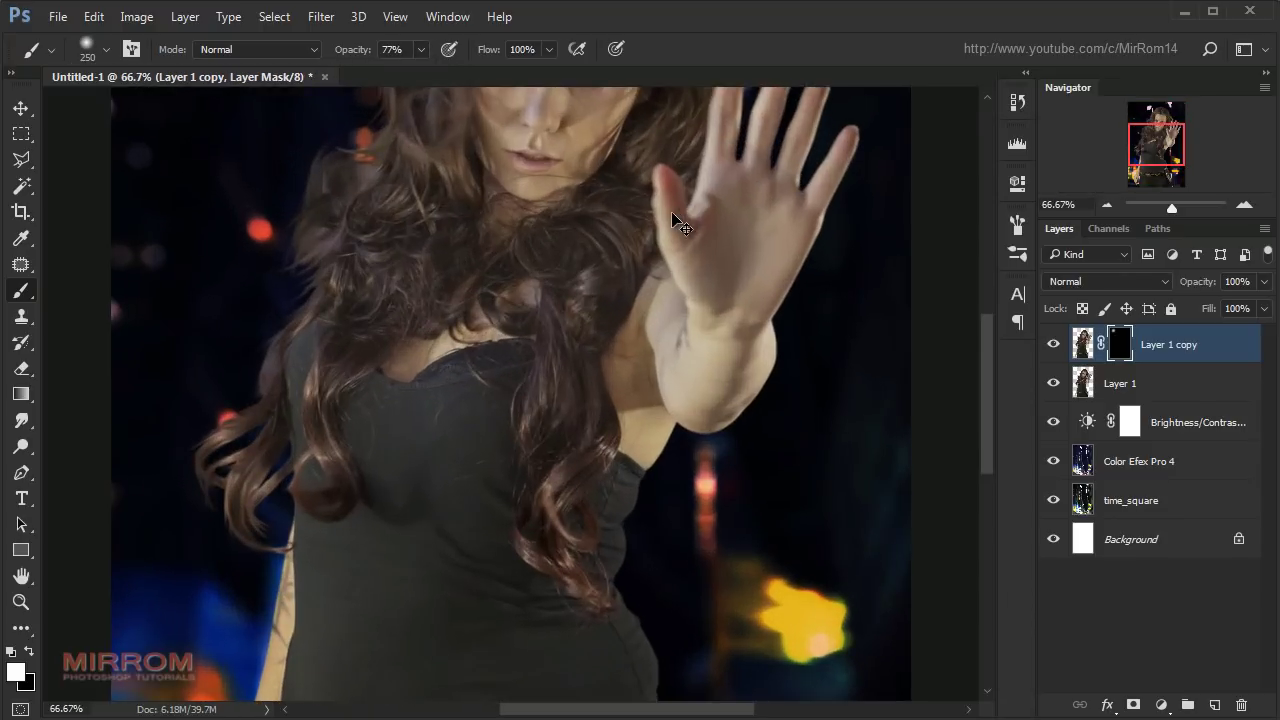
{"action": "scroll", "coordinate": [622, 229], "scroll_direction": "up", "scroll_amount": 2}
{"action": "scroll", "coordinate": [622, 229], "scroll_direction": "up", "scroll_amount": 3}
{"action": "key", "text": "ctrl+plus"}
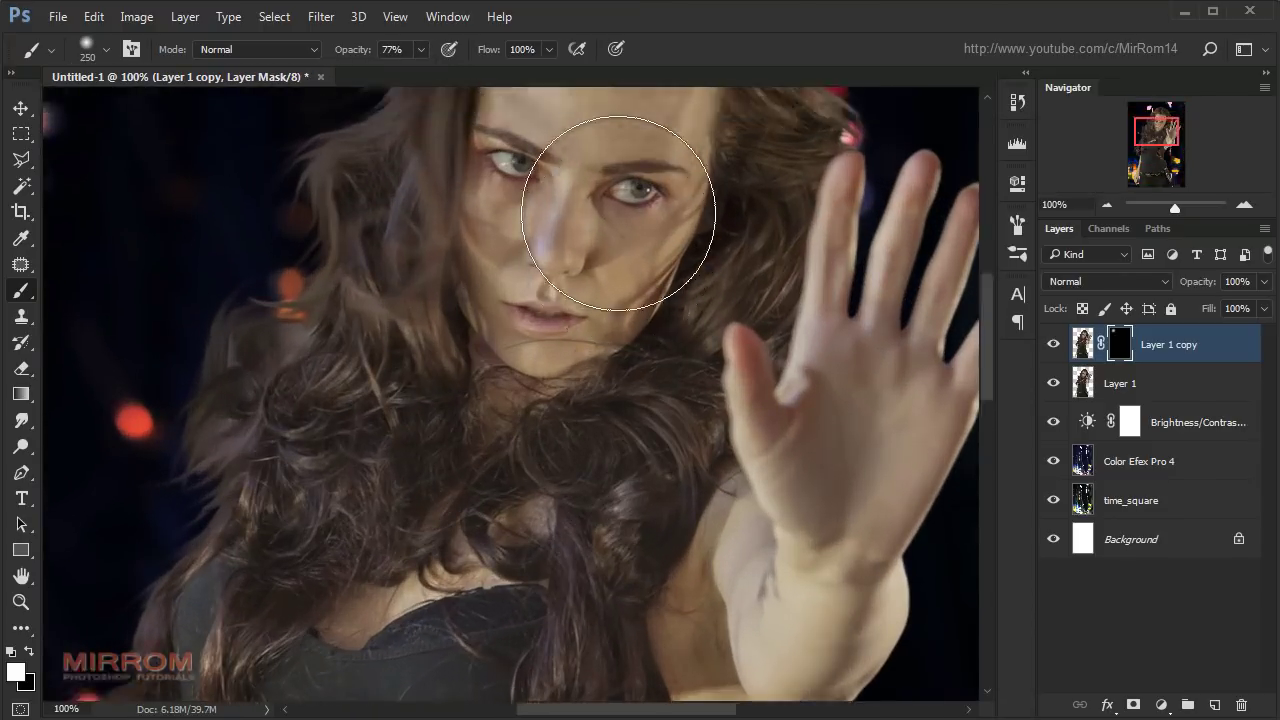
{"action": "scroll", "coordinate": [618, 213], "scroll_direction": "up", "scroll_amount": 2}
{"action": "key", "text": "bracketleft"}
{"action": "key", "text": "bracketleft"}
{"action": "key", "text": "bracketleft"}
{"action": "key", "text": "bracketleft"}
{"action": "key", "text": "bracketleft"}
{"action": "key", "text": "bracketleft"}
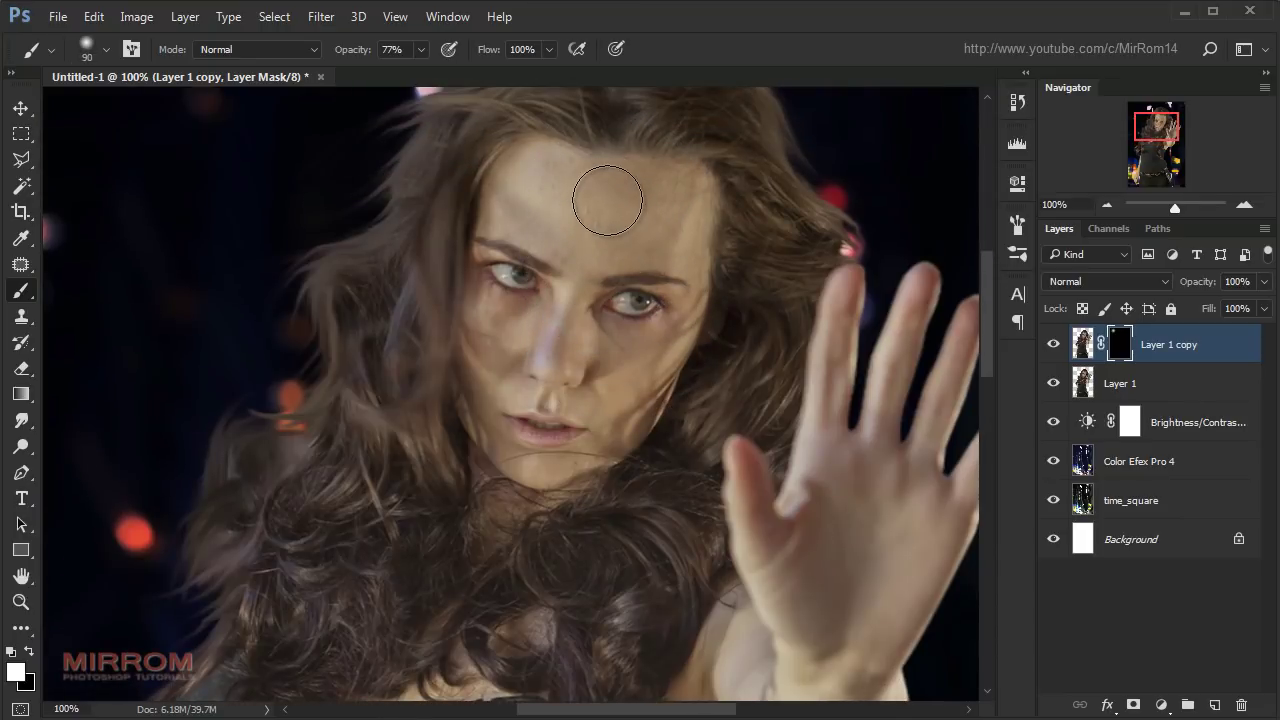
{"action": "left_click_drag", "start_coordinate": [543, 186], "coordinate": [643, 194]}
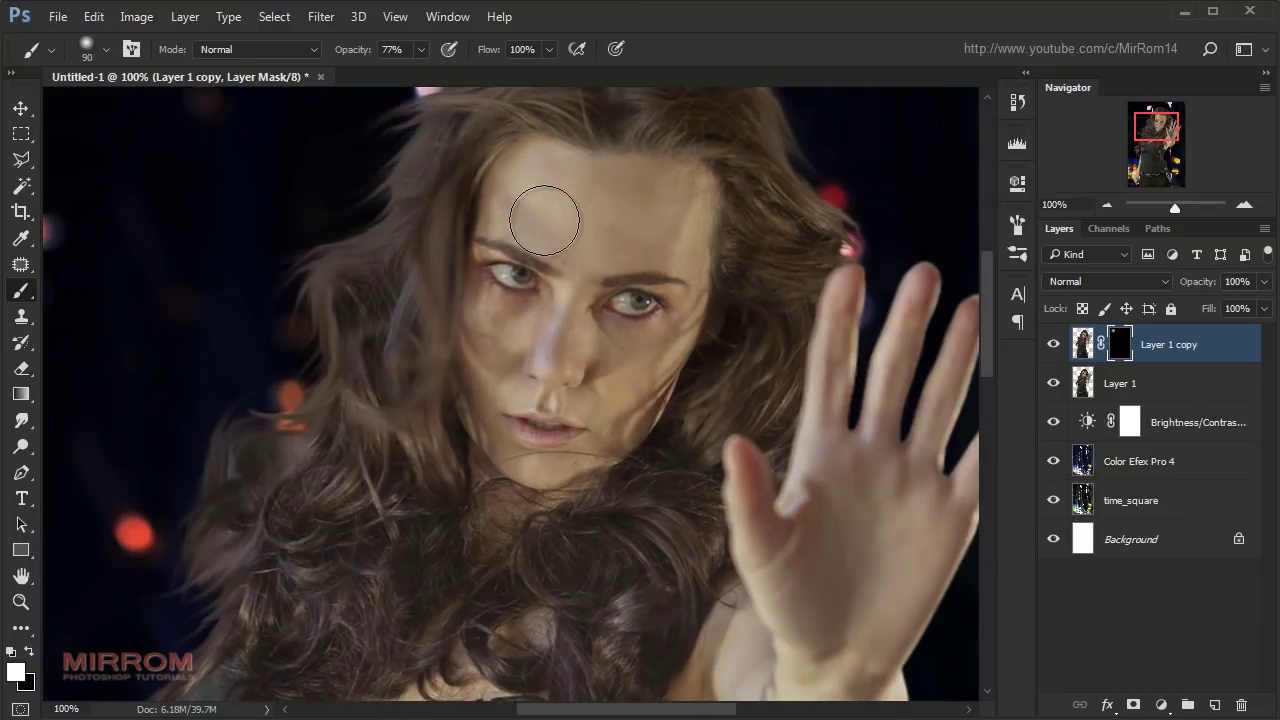
{"action": "mouse_move", "coordinate": [544, 220]}
{"action": "left_mouse_down"}
{"action": "mouse_move", "coordinate": [600, 229]}
{"action": "mouse_move", "coordinate": [651, 194]}
{"action": "mouse_move", "coordinate": [534, 186]}
{"action": "mouse_move", "coordinate": [686, 243]}
{"action": "left_mouse_up"}
{"action": "key", "text": "bracketleft"}
{"action": "key", "text": "bracketleft"}
{"action": "key", "text": "bracketleft"}
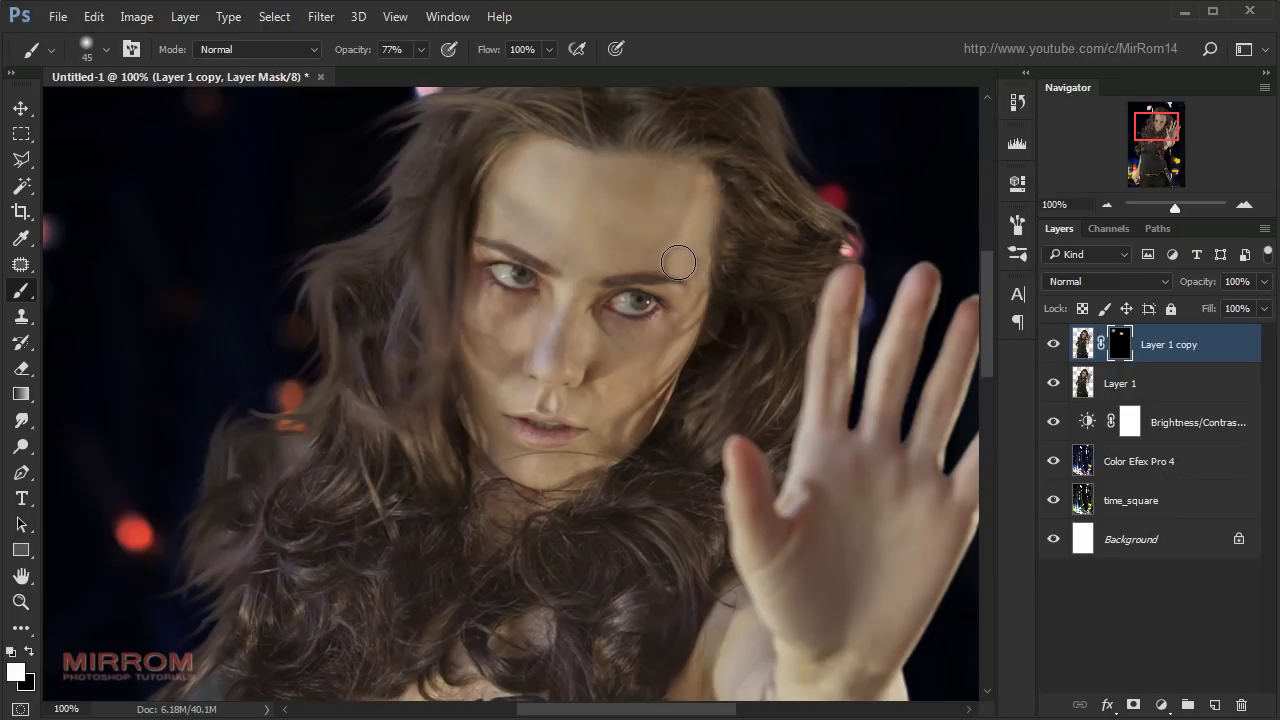
{"action": "key", "text": "bracketleft"}
{"action": "left_click_drag", "start_coordinate": [488, 222], "coordinate": [490, 185]}
- With a 10–30 px brush, reveal smoothing on the skin between the eye and nose and beside the nose
{"action": "scroll", "coordinate": [553, 337], "scroll_direction": "up", "scroll_amount": 1}
{"action": "scroll", "coordinate": [554, 333], "scroll_direction": "up", "scroll_amount": 1}
{"action": "scroll", "coordinate": [555, 328], "scroll_direction": "up", "scroll_amount": 2}
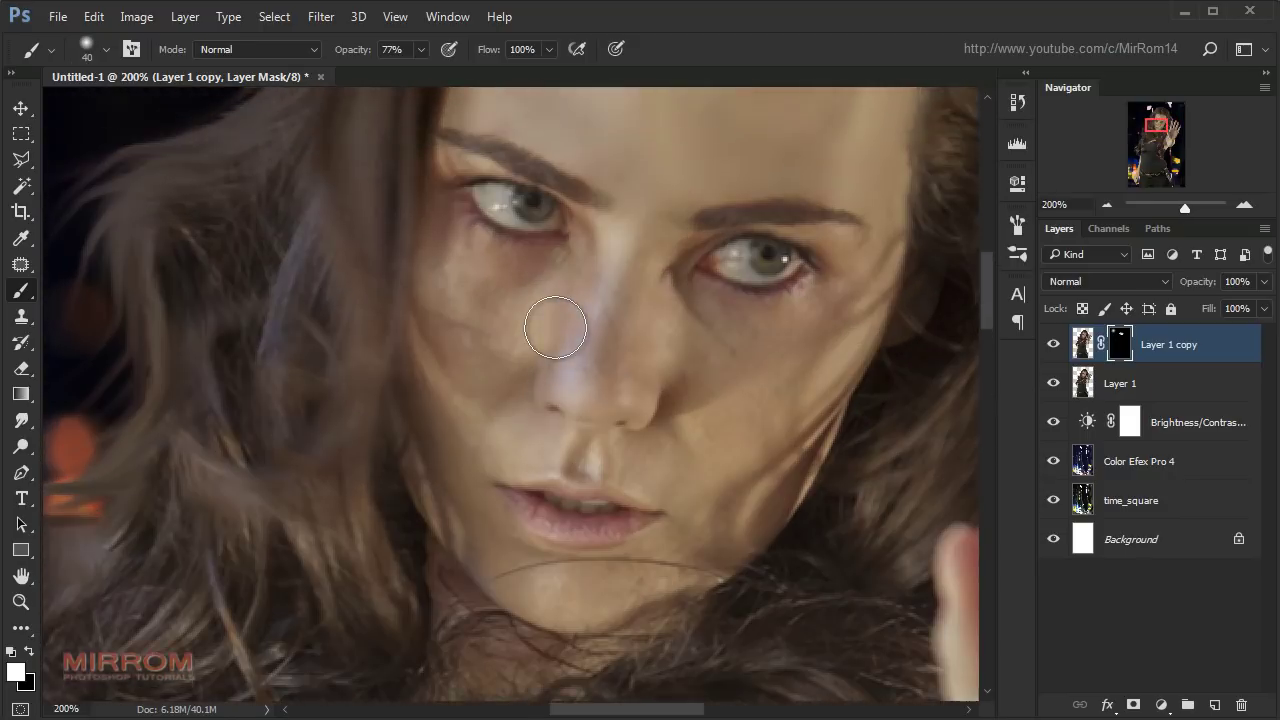
{"action": "scroll", "coordinate": [555, 328], "scroll_direction": "up", "scroll_amount": 1}
{"action": "key", "text": "bracketleft"}
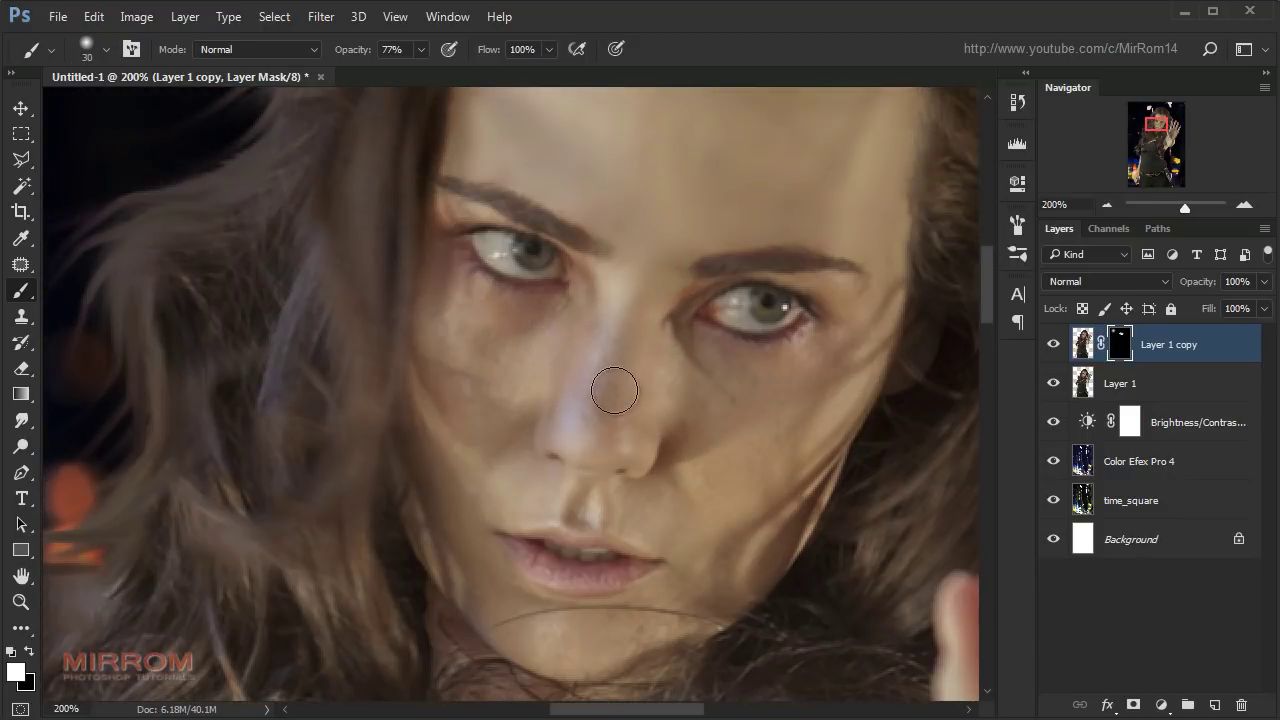
{"action": "left_click_drag", "start_coordinate": [651, 337], "coordinate": [645, 350]}
{"action": "key", "text": "bracketleft"}
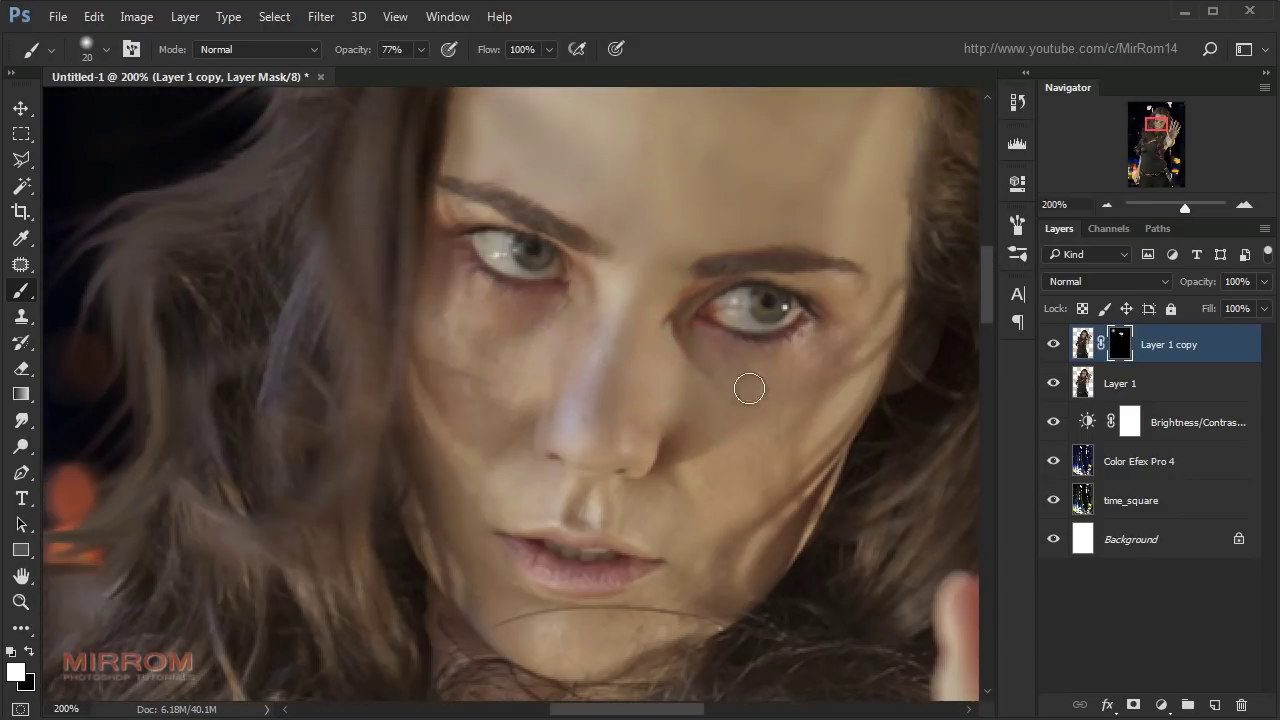
{"action": "key", "text": "bracketright"}
{"action": "scroll", "coordinate": [834, 404], "scroll_direction": "down", "scroll_amount": 2}
{"action": "key", "text": "bracketright"}
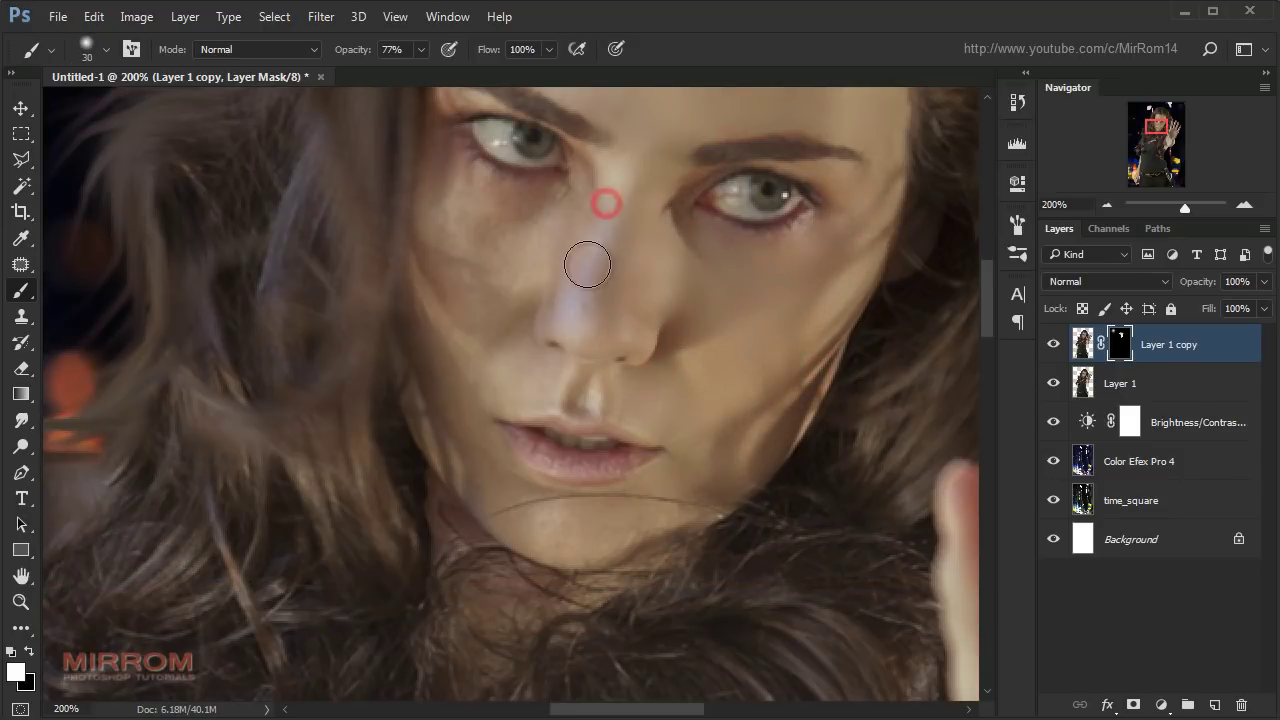
{"action": "key", "text": "bracketleft"}
{"action": "key", "text": "bracketleft"}
{"action": "key", "text": "bracketleft"}
{"action": "left_click_drag", "start_coordinate": [526, 309], "coordinate": [508, 331]}
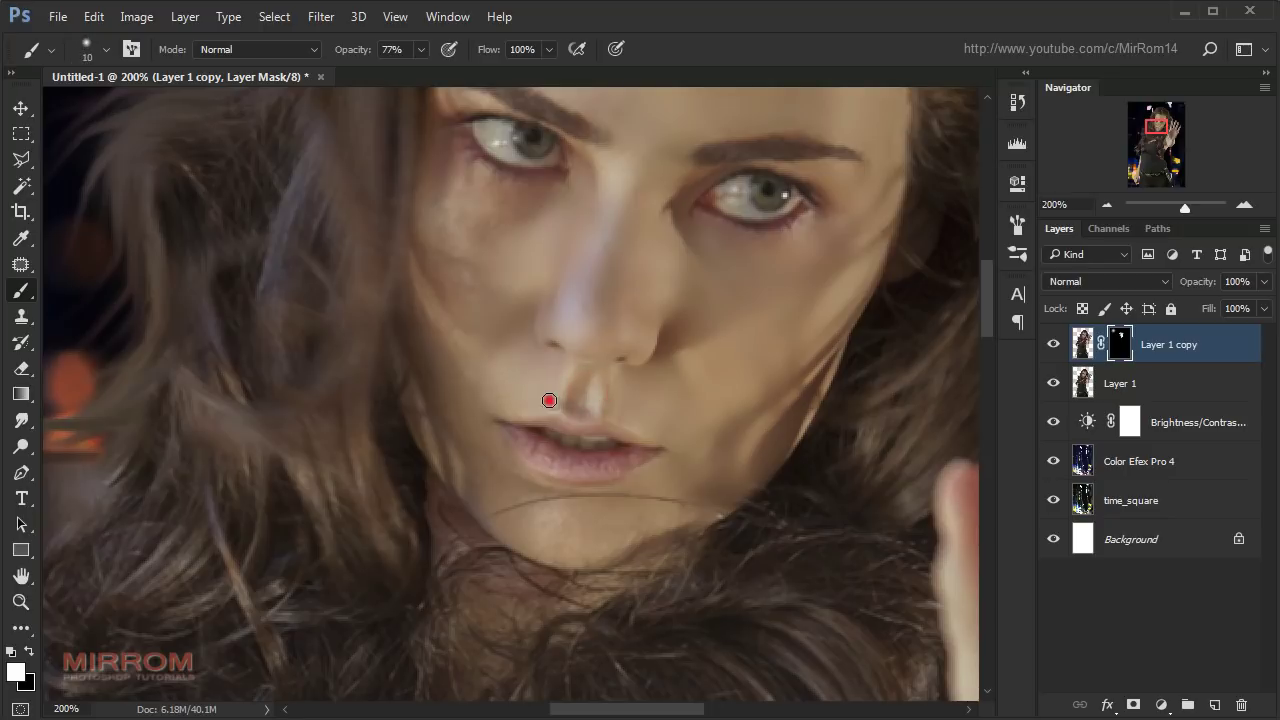
{"action": "key", "text": "bracketright"}
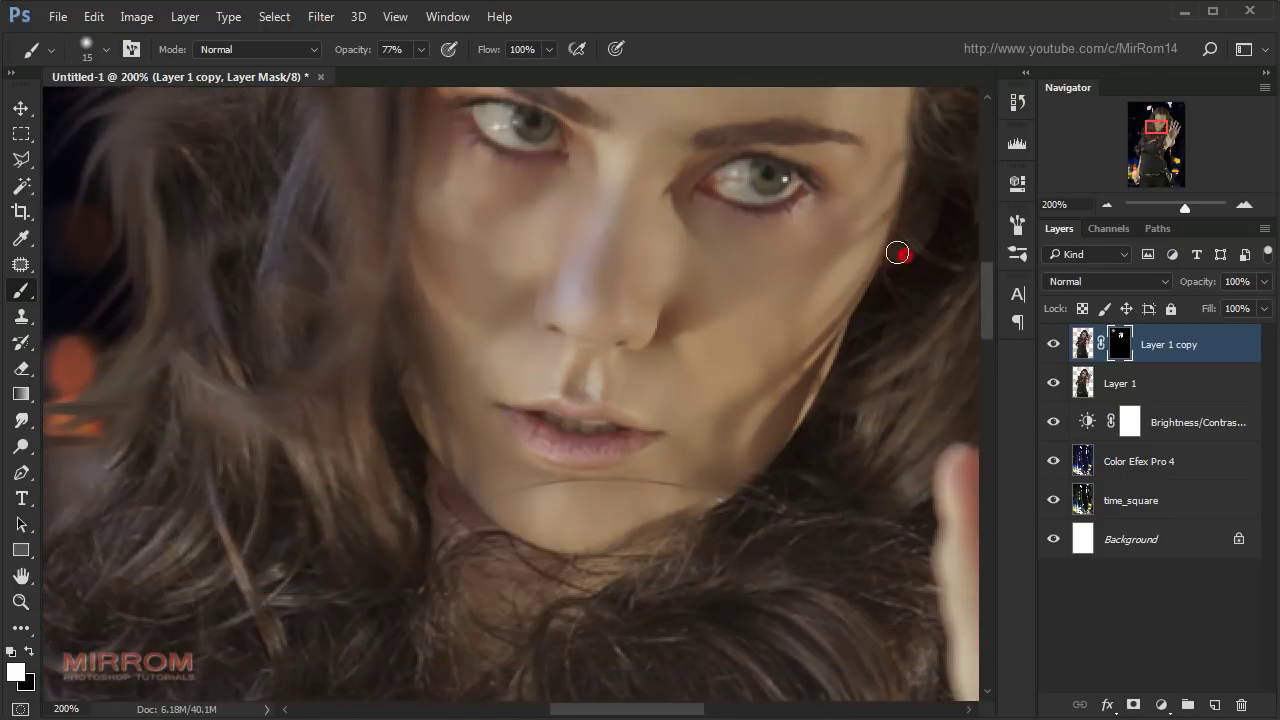
- Zoom back out to fit the whole image and return to the Move tool
{"action": "key", "text": "ctrl+minus"}
{"action": "key", "text": "ctrl+minus"}
{"action": "key", "text": "bracketright"}
{"action": "key", "text": "bracketright"}
{"action": "key", "text": "bracketright"}
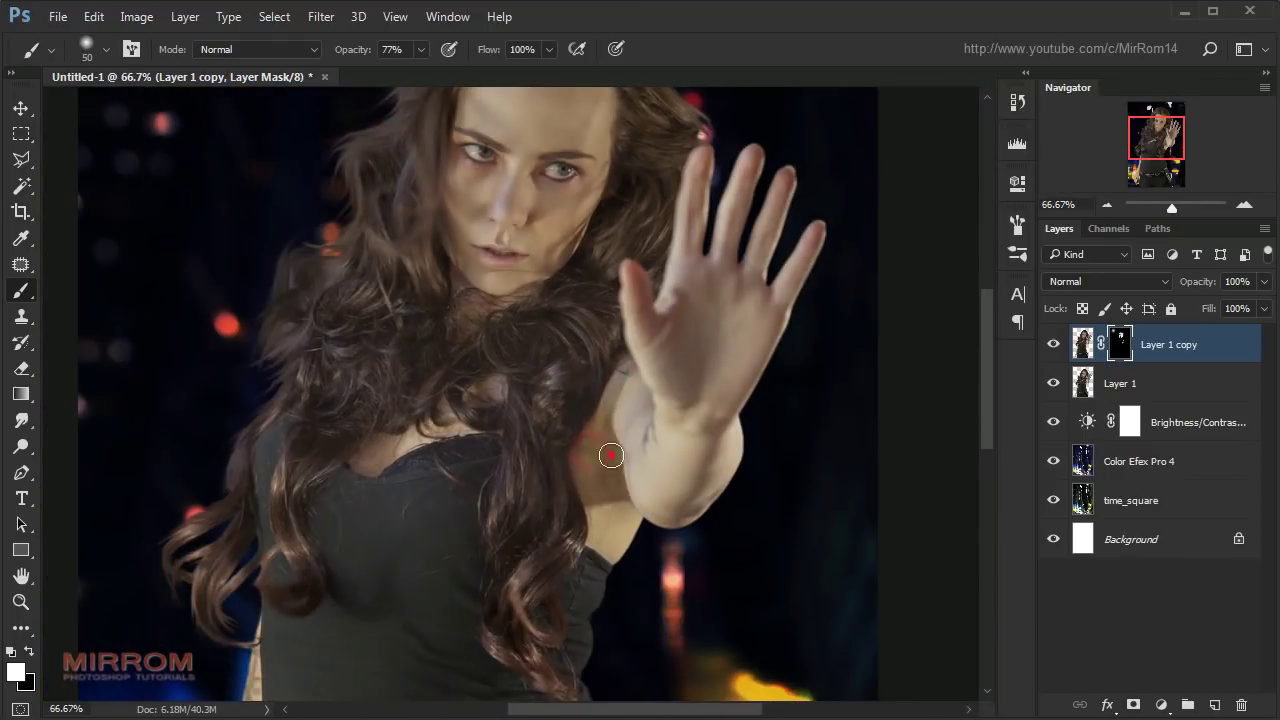
{"action": "key", "text": "bracketright"}
{"action": "key", "text": "bracketright"}
{"action": "key", "text": "bracketright"}
{"action": "key", "text": "bracketleft"}
{"action": "key", "text": "bracketleft"}
{"action": "key", "text": "bracketleft"}
{"action": "scroll", "coordinate": [650, 506], "scroll_direction": "down", "scroll_amount": 10}
{"action": "scroll", "coordinate": [350, 380], "scroll_direction": "down", "scroll_amount": 3}
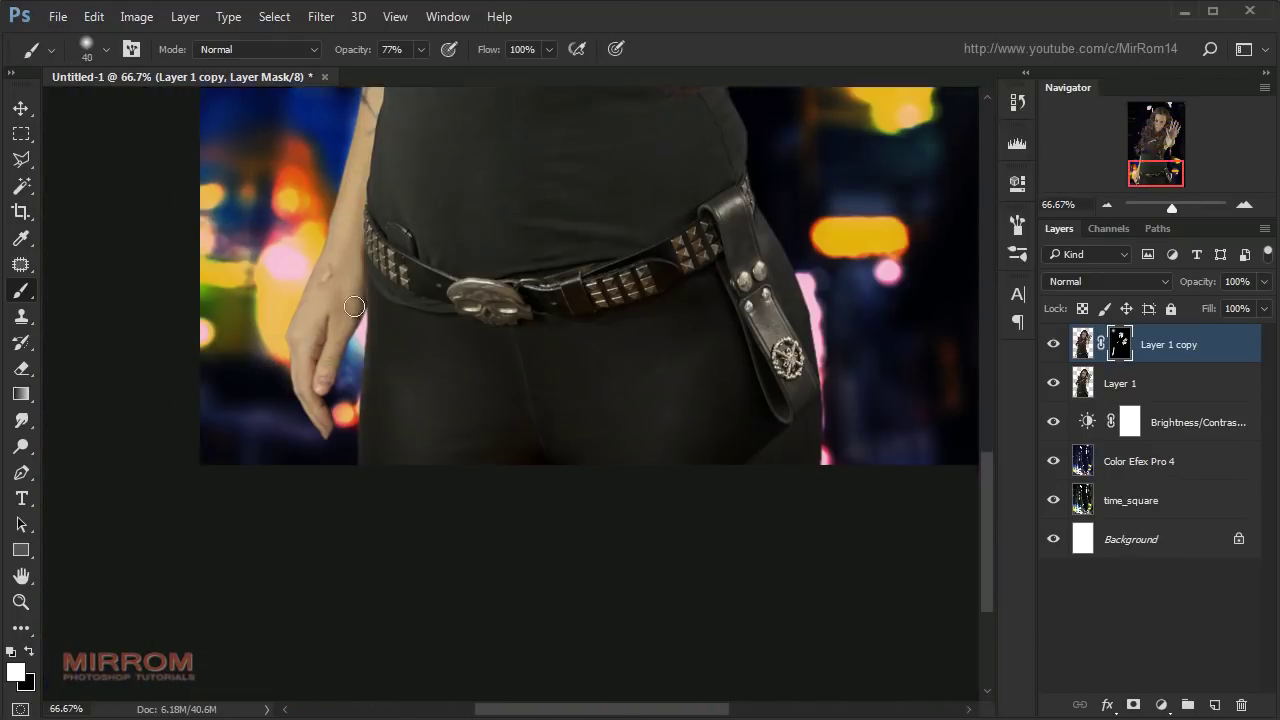
{"action": "key", "text": "ctrl+0"}
{"action": "key", "text": "v"}
{"action": "left_click", "coordinate": [1057, 348]}
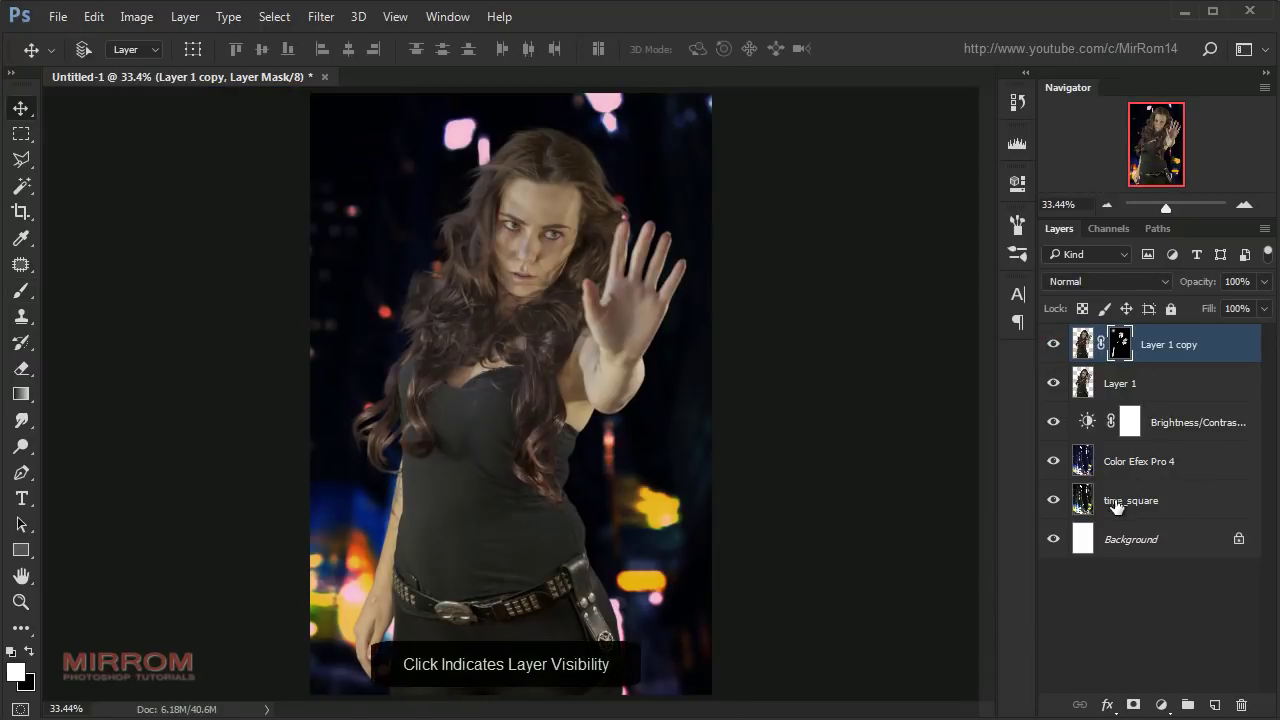
- Hide the background layers and stamp the visible woman into a new layer named Model
{"action": "left_click", "coordinate": [1057, 505]}
{"action": "left_click", "coordinate": [1053, 461]}
{"action": "left_click", "coordinate": [1053, 422]}
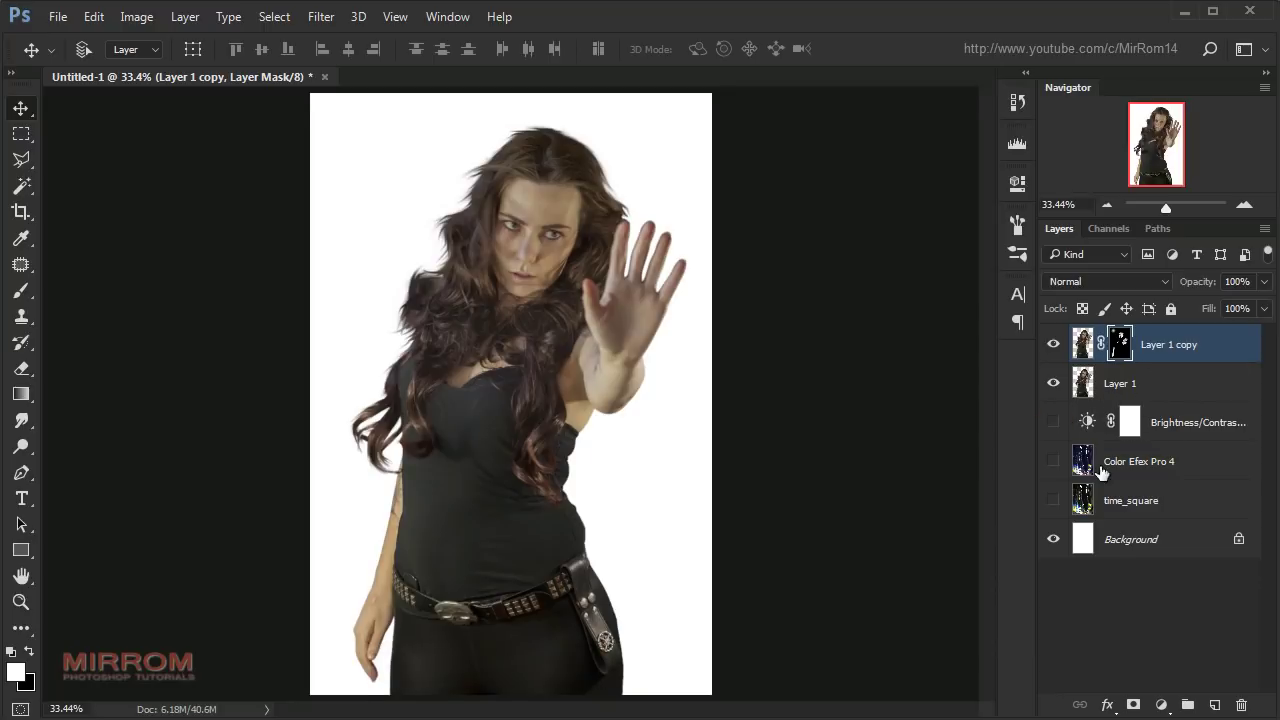
{"action": "left_click", "coordinate": [1053, 539]}
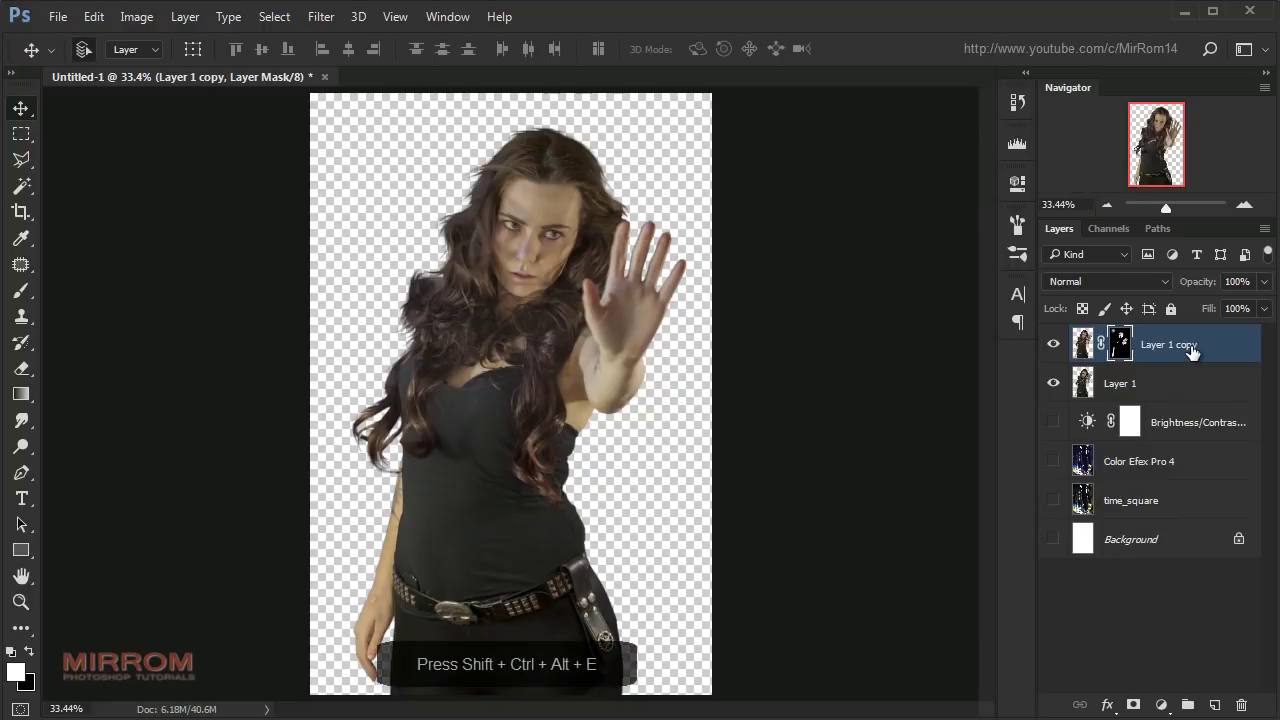
{"action": "key", "text": "shift+ctrl+alt+e"}
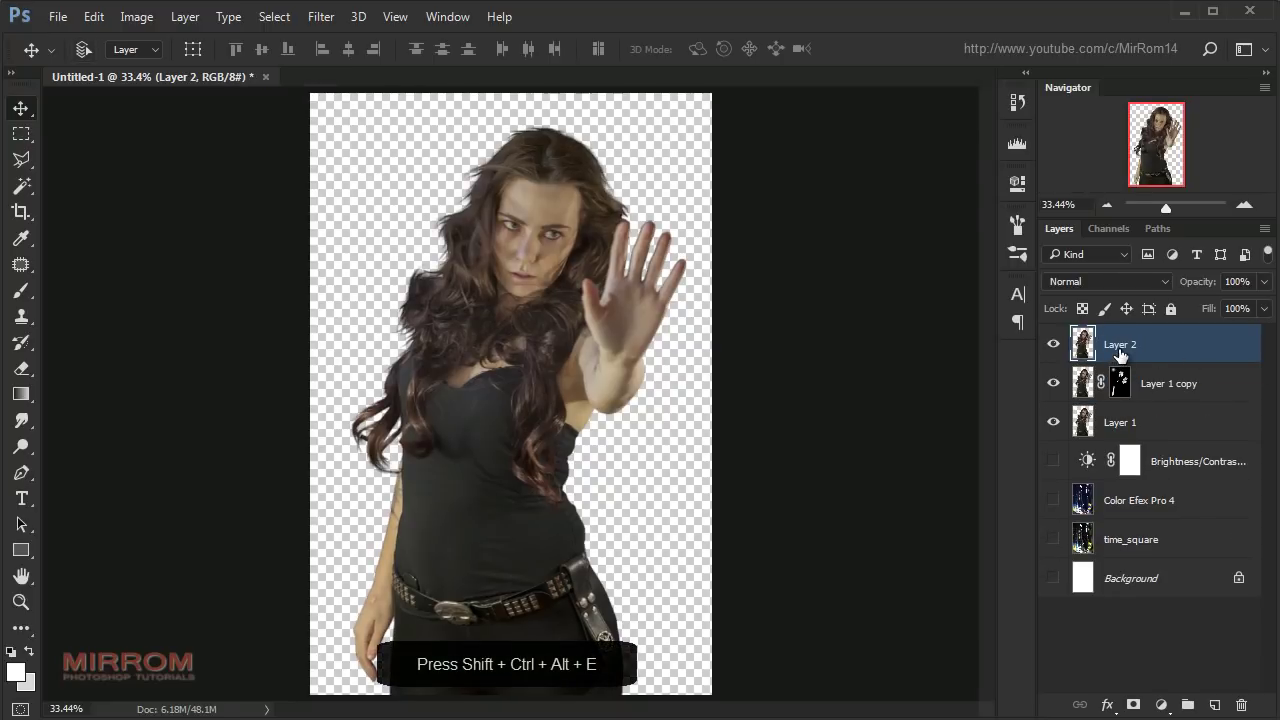
{"action": "double_click", "coordinate": [1120, 346]}
{"action": "type", "text": "Model"}
{"action": "key", "text": "Return"}
- Show the background layers again and delete Layer 1 and Layer 1 copy
{"action": "left_click", "coordinate": [1053, 461]}
{"action": "left_click", "coordinate": [1053, 500]}
{"action": "left_click", "coordinate": [1053, 539]}
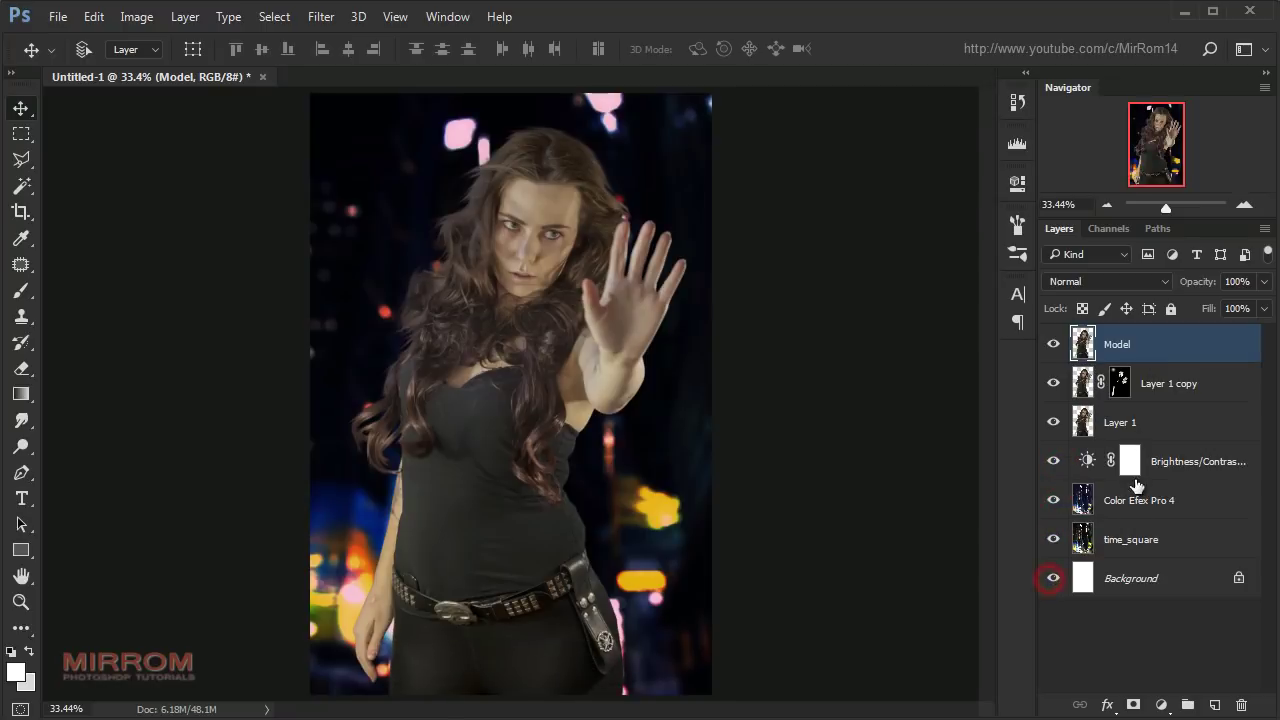
{"action": "left_click", "coordinate": [1168, 383]}
{"action": "left_click", "coordinate": [1163, 420], "text": "shift"}
{"action": "left_click_drag", "start_coordinate": [1218, 394], "coordinate": [1241, 705]}
{"action": "left_click", "coordinate": [1135, 346]}
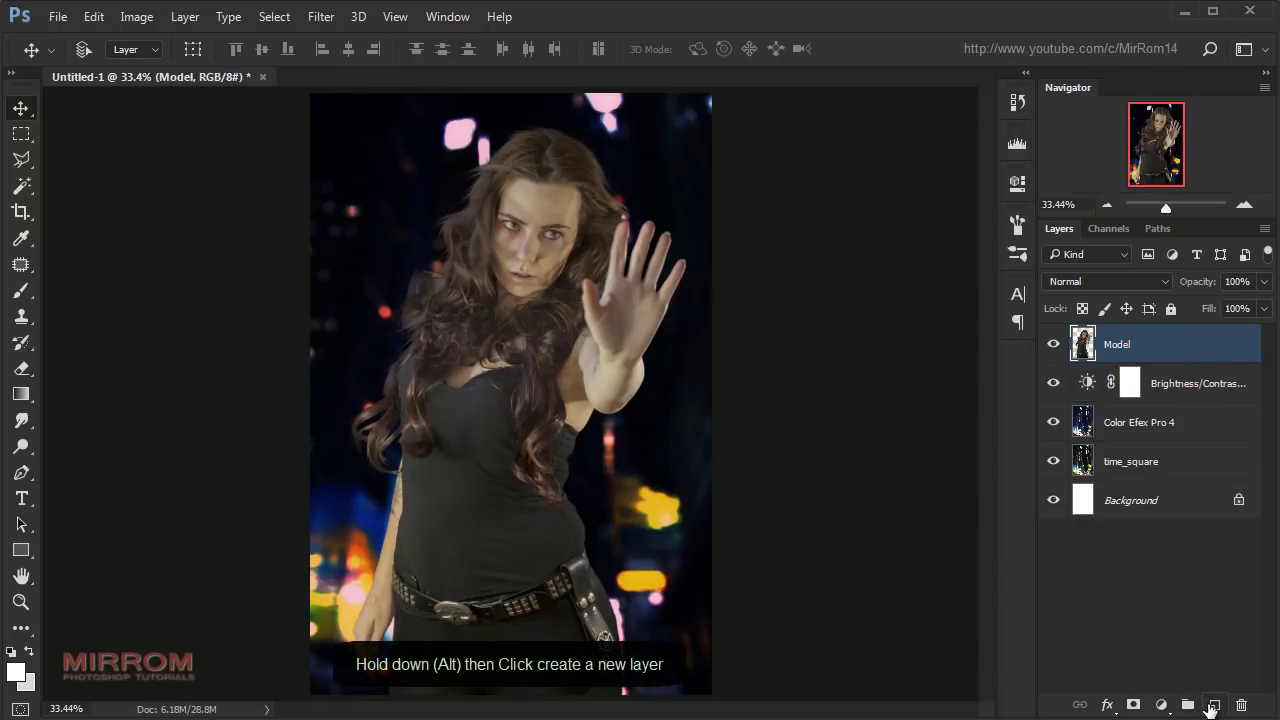
- Set up a new layer clipped to Model, colour gray, blend mode Overlay
{"action": "left_click", "coordinate": [1212, 706], "text": "alt"}
{"action": "left_click", "coordinate": [540, 251]}
{"action": "left_click", "coordinate": [550, 280]}
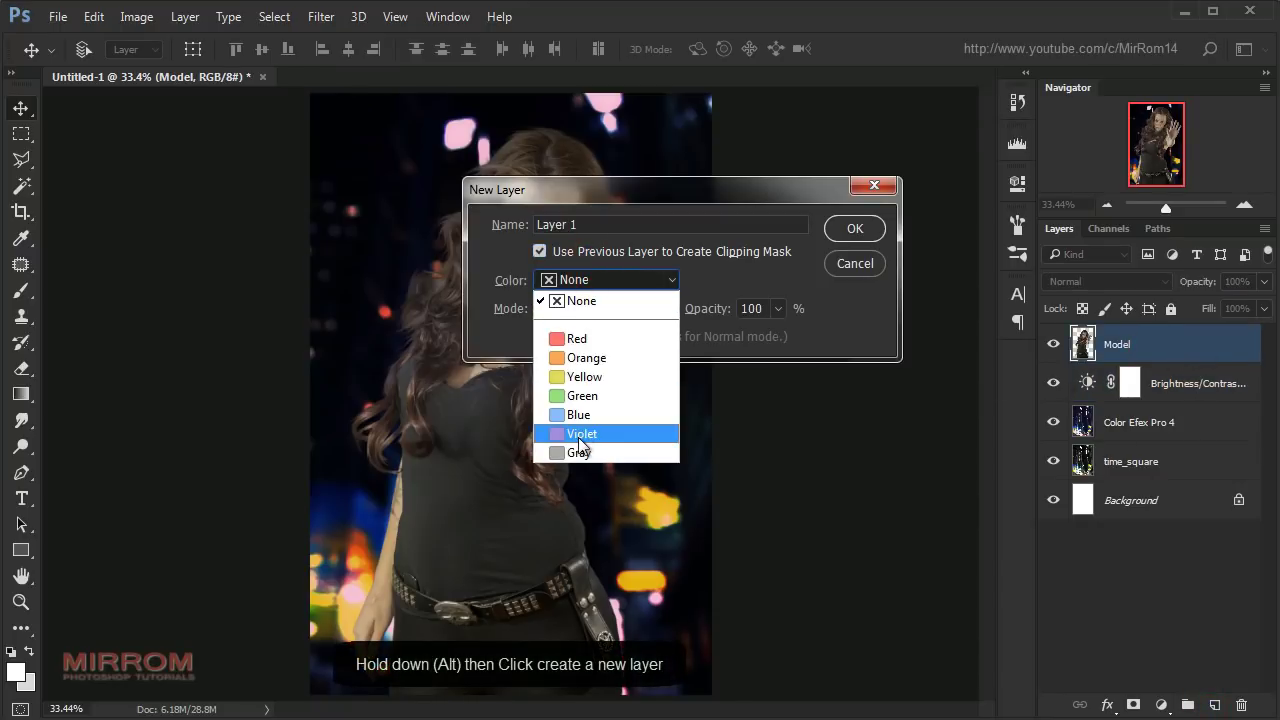
{"action": "left_click", "coordinate": [580, 448]}
{"action": "left_click", "coordinate": [580, 312]}
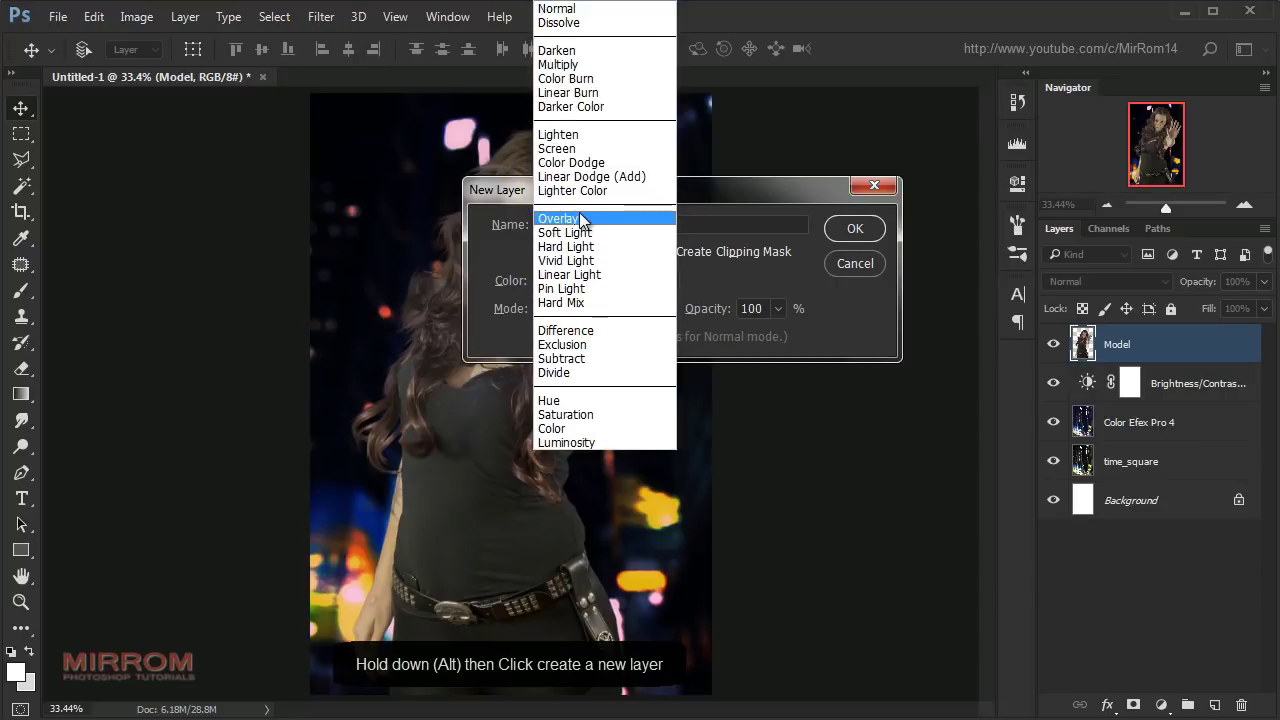
{"action": "left_click", "coordinate": [570, 214]}
- Create the clipped Overlay layer and burn shadows into the pants and belly with a 300 px brush
{"action": "left_click", "coordinate": [852, 228]}
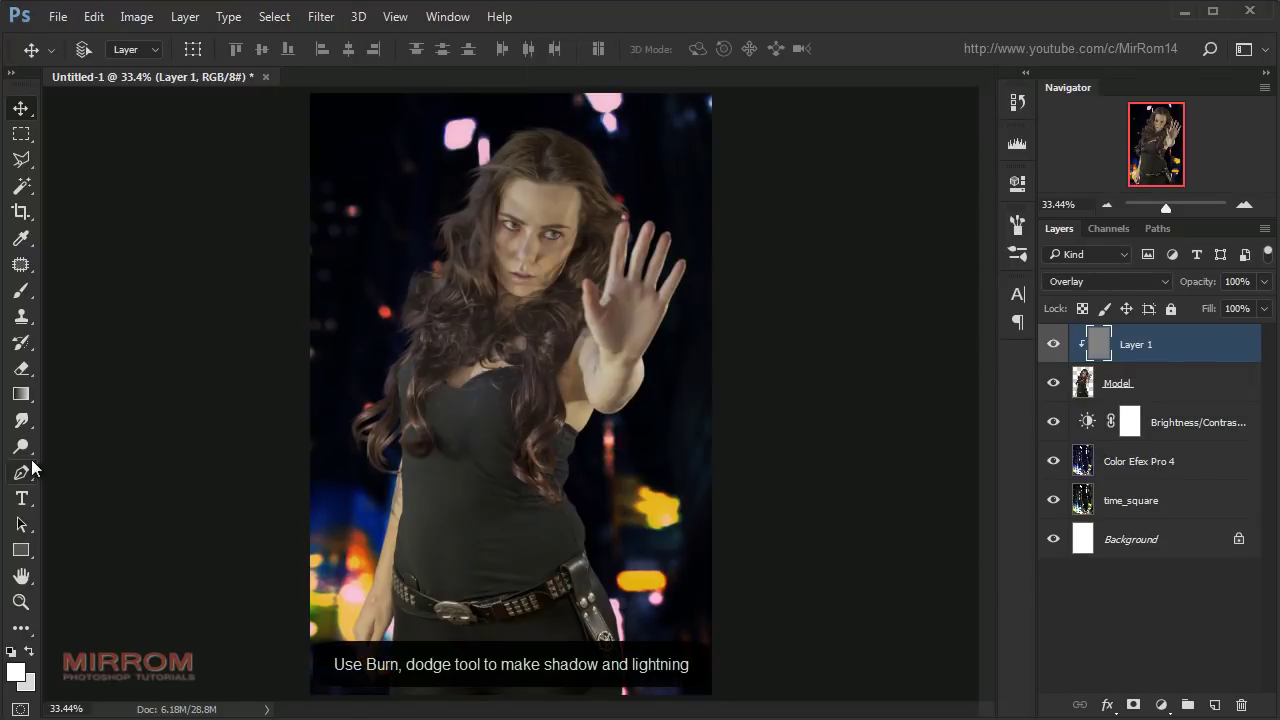
{"action": "left_click_drag", "start_coordinate": [22, 447], "coordinate": [86, 466]}
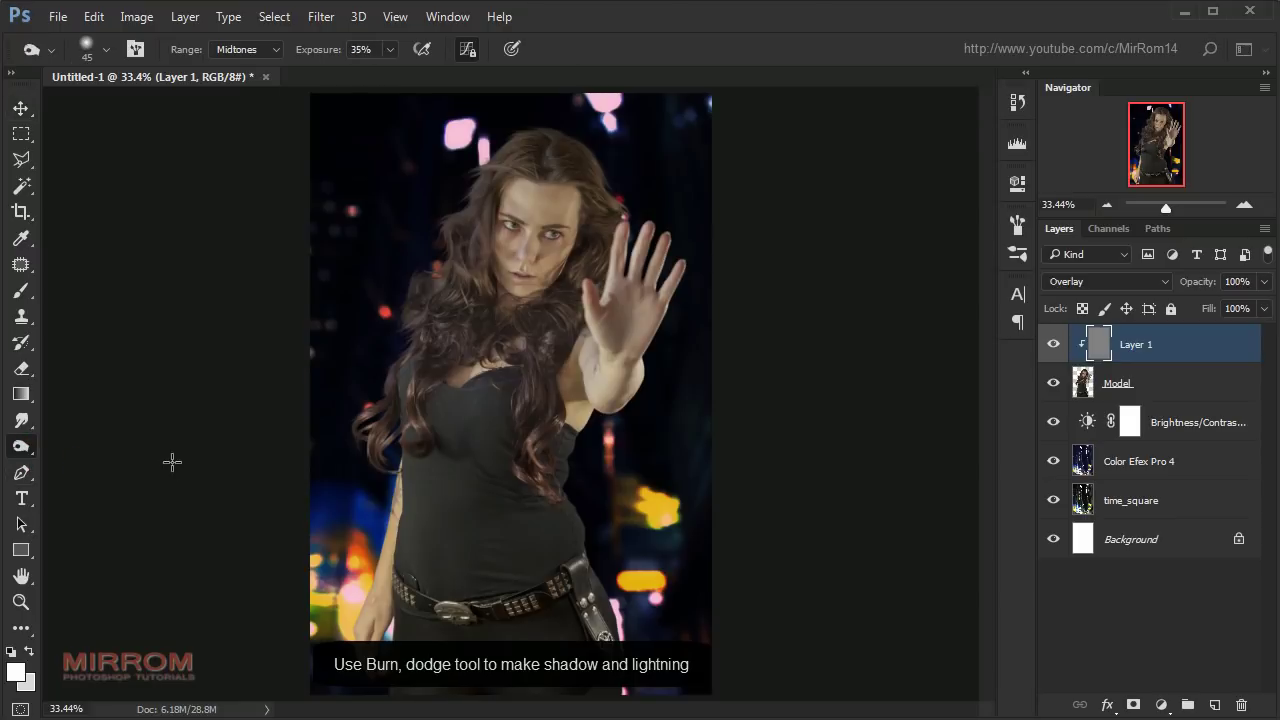
{"action": "key", "text": "bracketright"}
{"action": "key", "text": "bracketright"}
{"action": "key", "text": "bracketright"}
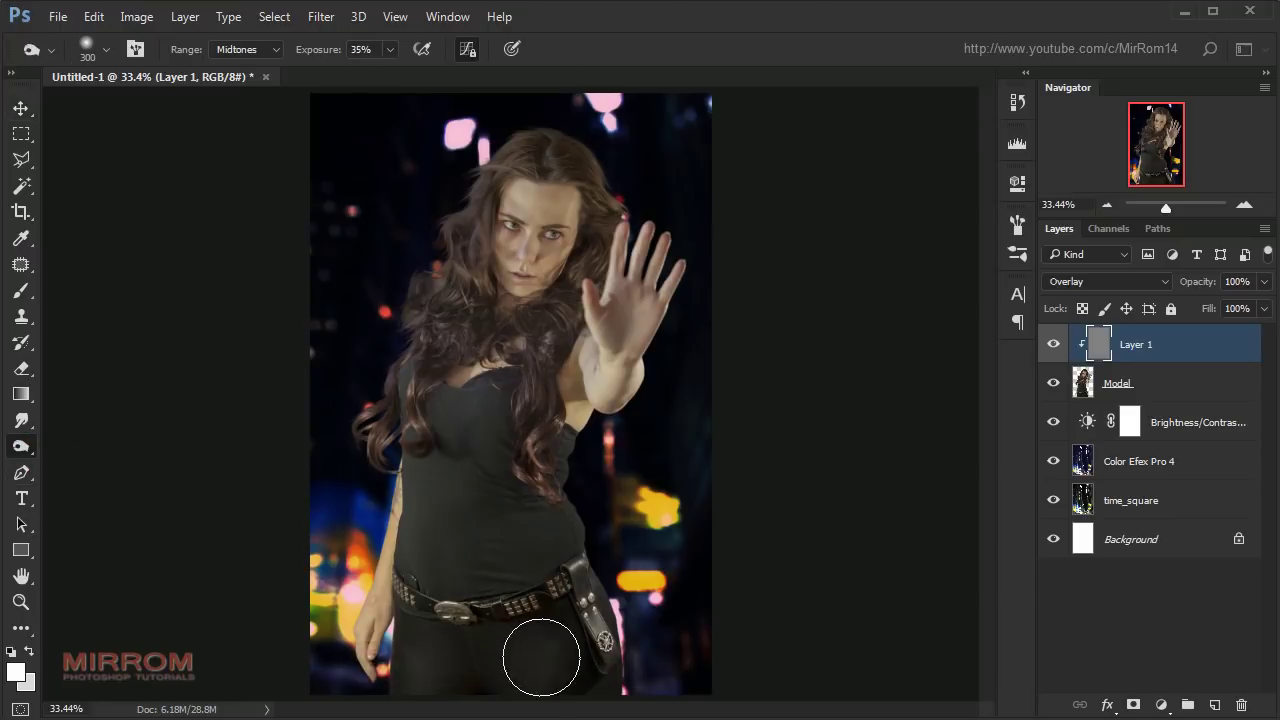
{"action": "left_click", "coordinate": [571, 677]}
{"action": "mouse_move", "coordinate": [571, 677]}
{"action": "left_mouse_down"}
{"action": "mouse_move", "coordinate": [502, 534]}
{"action": "mouse_move", "coordinate": [486, 400]}
{"action": "mouse_move", "coordinate": [500, 471]}
{"action": "mouse_move", "coordinate": [449, 514]}
{"action": "mouse_move", "coordinate": [504, 523]}
{"action": "mouse_move", "coordinate": [578, 688]}
{"action": "mouse_move", "coordinate": [434, 680]}
{"action": "mouse_move", "coordinate": [517, 646]}
{"action": "mouse_move", "coordinate": [486, 429]}
{"action": "mouse_move", "coordinate": [460, 576]}
{"action": "left_mouse_up"}
- Burn shadows along the belt area, the hair at the shoulder and the forearm
{"action": "scroll", "coordinate": [460, 576], "scroll_direction": "up", "scroll_amount": 1}
{"action": "key", "text": "["}
{"action": "key", "text": "["}
{"action": "key", "text": "["}
{"action": "scroll", "coordinate": [329, 449], "scroll_direction": "down", "scroll_amount": 5}
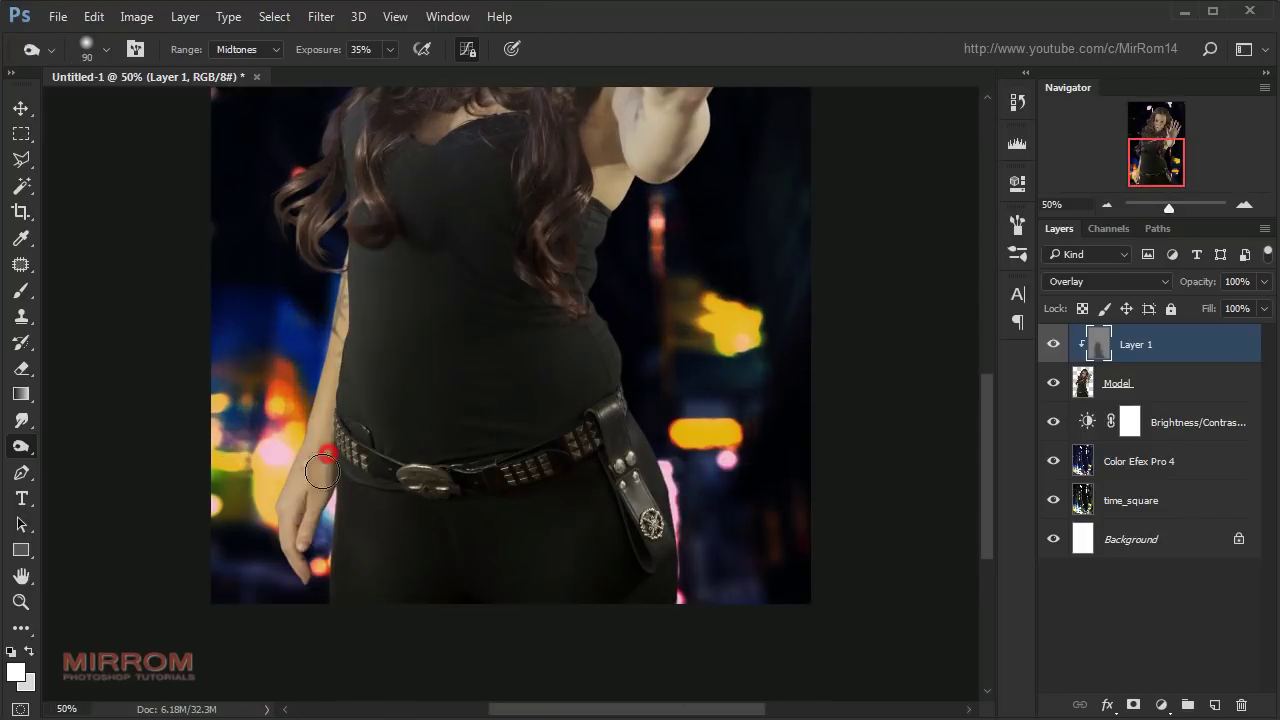
{"action": "left_click_drag", "start_coordinate": [303, 500], "coordinate": [300, 585]}
{"action": "scroll", "coordinate": [330, 450], "scroll_direction": "up", "scroll_amount": 5}
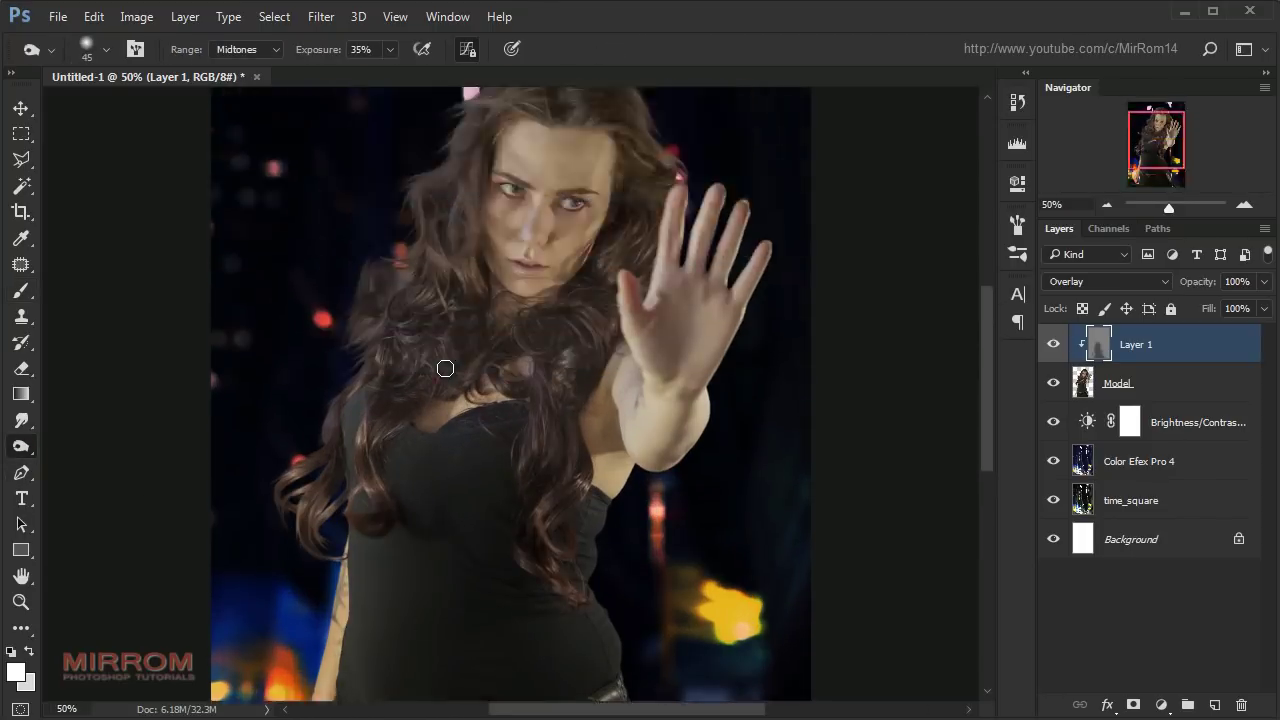
{"action": "key", "text": "]"}
{"action": "key", "text": "]"}
{"action": "key", "text": "]"}
{"action": "mouse_move", "coordinate": [634, 249]}
{"action": "left_mouse_down"}
{"action": "mouse_move", "coordinate": [534, 386]}
{"action": "mouse_move", "coordinate": [426, 388]}
{"action": "left_mouse_up"}
{"action": "key", "text": "]"}
{"action": "key", "text": "]"}
{"action": "key", "text": "]"}
{"action": "mouse_move", "coordinate": [600, 405]}
{"action": "left_mouse_down"}
{"action": "mouse_move", "coordinate": [586, 457]}
{"action": "mouse_move", "coordinate": [671, 497]}
{"action": "mouse_move", "coordinate": [663, 423]}
{"action": "mouse_move", "coordinate": [709, 331]}
{"action": "mouse_move", "coordinate": [718, 245]}
{"action": "mouse_move", "coordinate": [762, 298]}
{"action": "mouse_move", "coordinate": [682, 406]}
{"action": "left_mouse_up"}
{"action": "key", "text": "["}
{"action": "key", "text": "["}
{"action": "key", "text": "["}
- Burn darker shading around the mouth, chin, cheek and jaw, then fit the image on screen
{"action": "key", "text": "["}
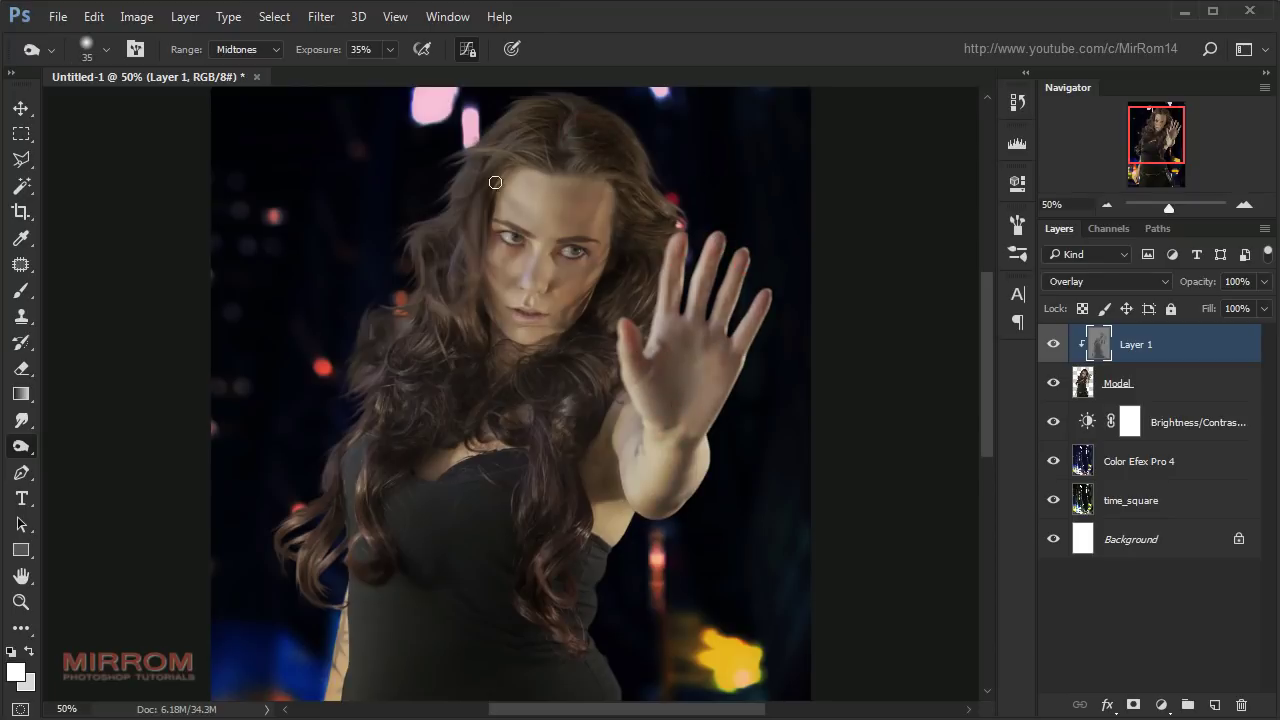
{"action": "key", "text": "ctrl+plus"}
{"action": "key", "text": "ctrl+plus"}
{"action": "key", "text": "["}
{"action": "key", "text": "["}
{"action": "key", "text": "["}
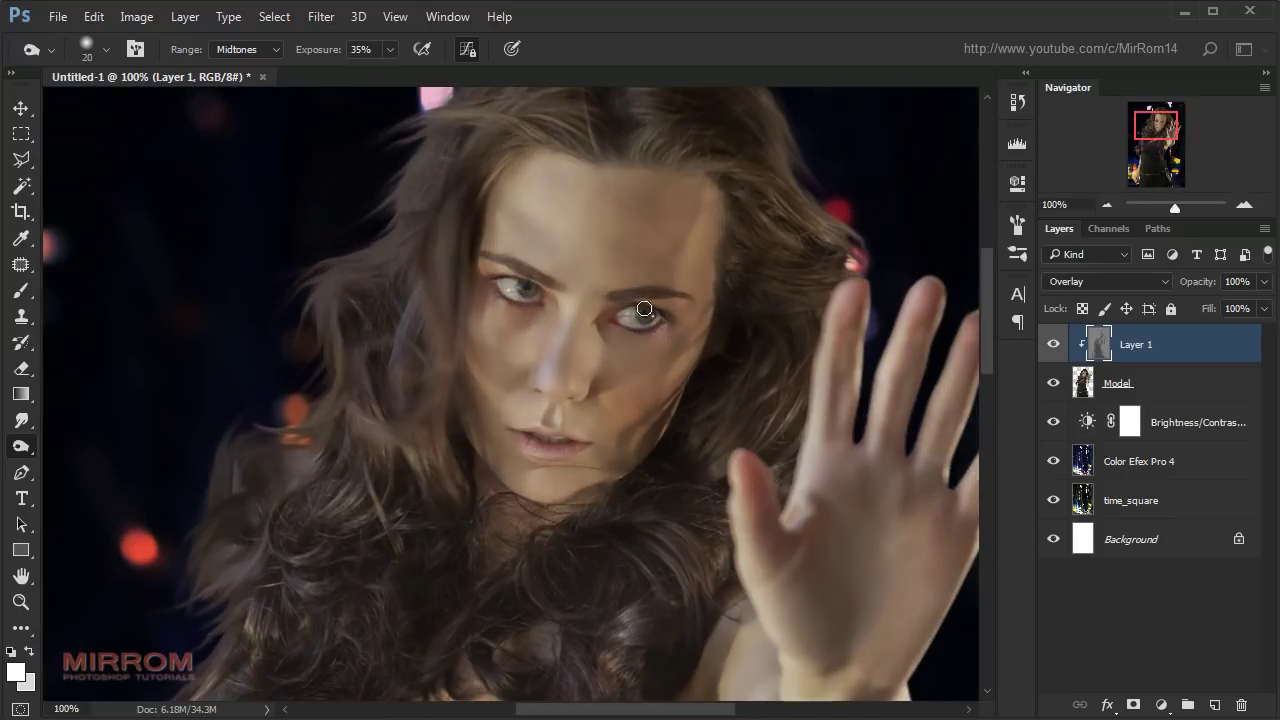
{"action": "key", "text": "]"}
{"action": "key", "text": "]"}
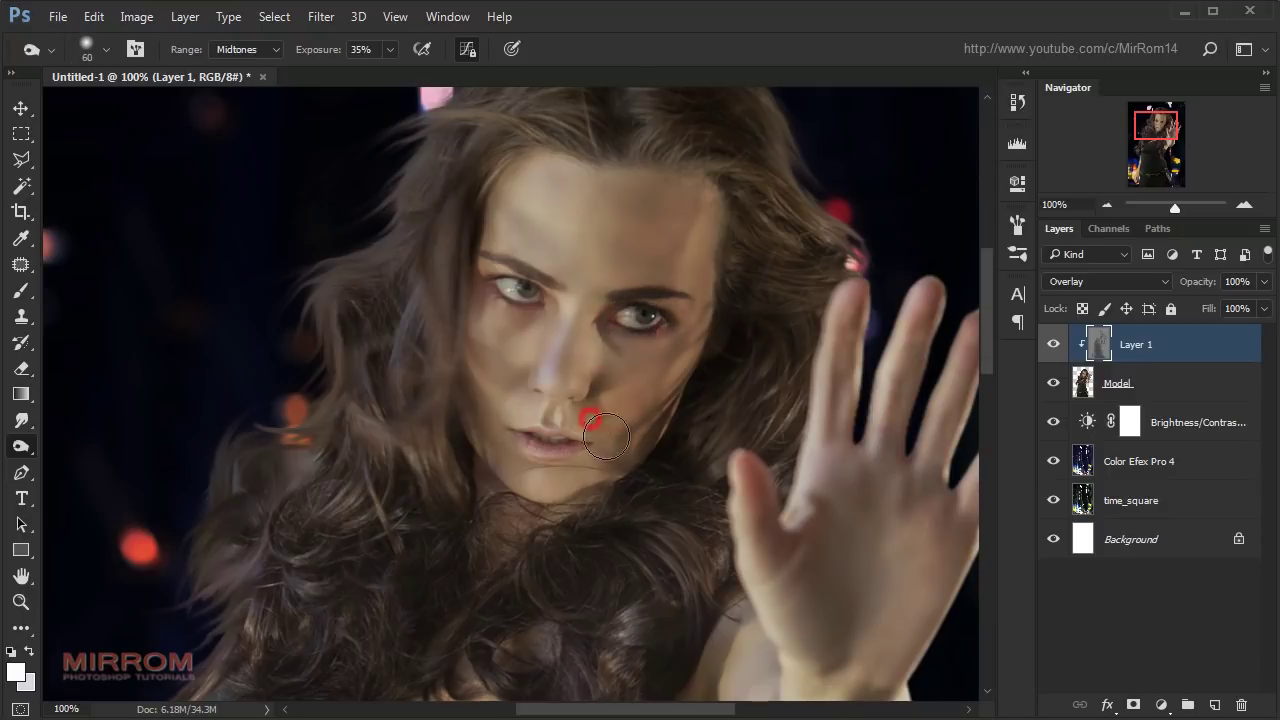
{"action": "left_click_drag", "start_coordinate": [580, 423], "coordinate": [576, 447]}
{"action": "key", "text": "]"}
{"action": "key", "text": "]"}
{"action": "key", "text": "]"}
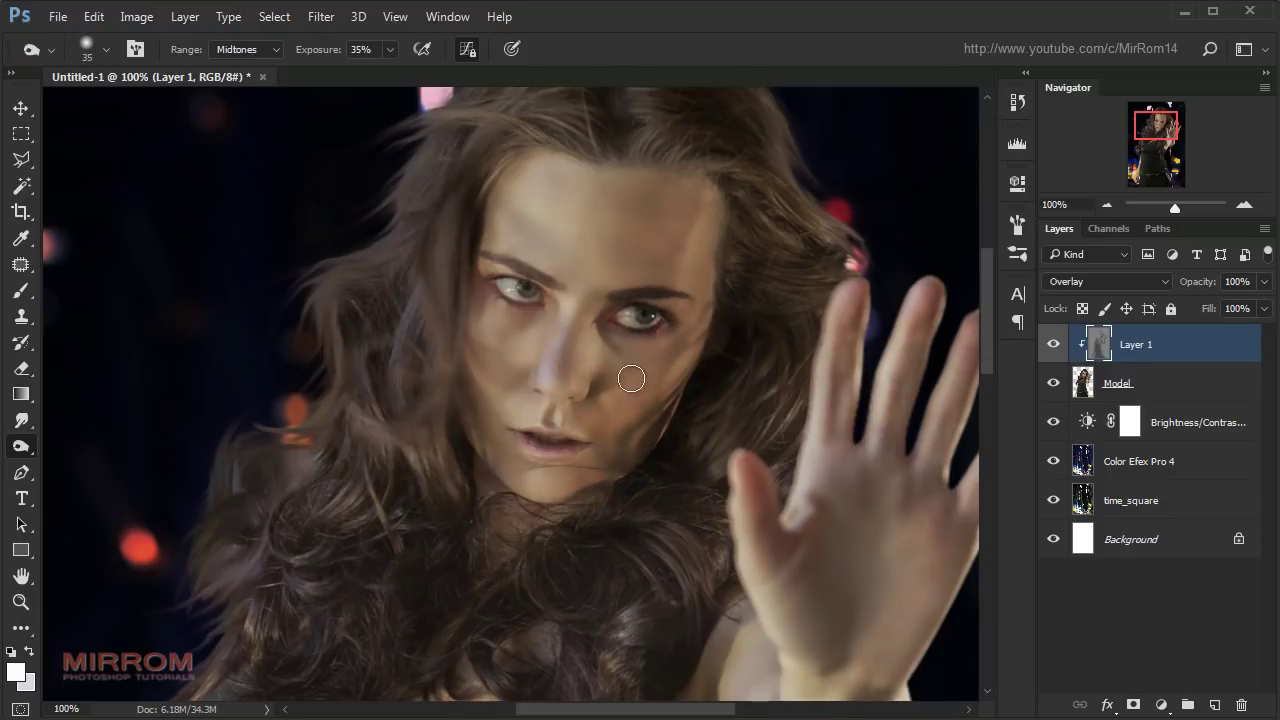
{"action": "left_click_drag", "start_coordinate": [631, 374], "coordinate": [655, 423]}
{"action": "key", "text": "bracketleft"}
{"action": "key", "text": "bracketleft"}
{"action": "key", "text": "bracketleft"}
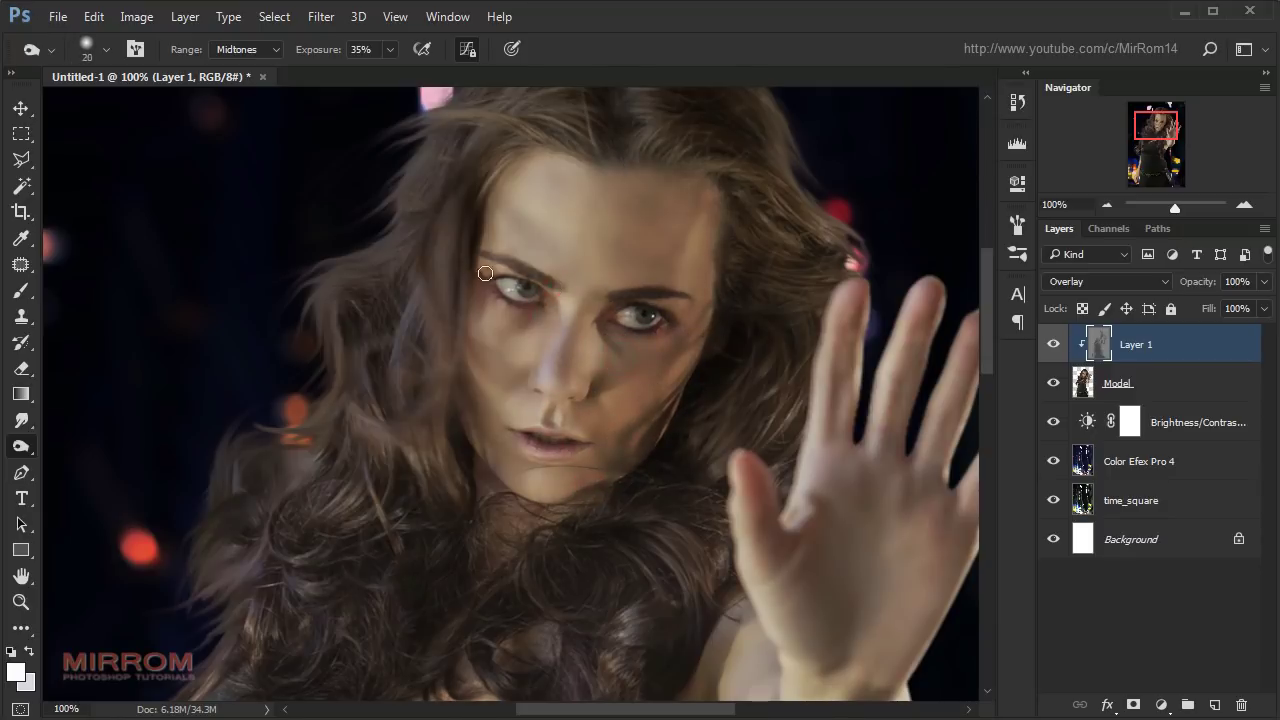
{"action": "key", "text": "bracketright"}
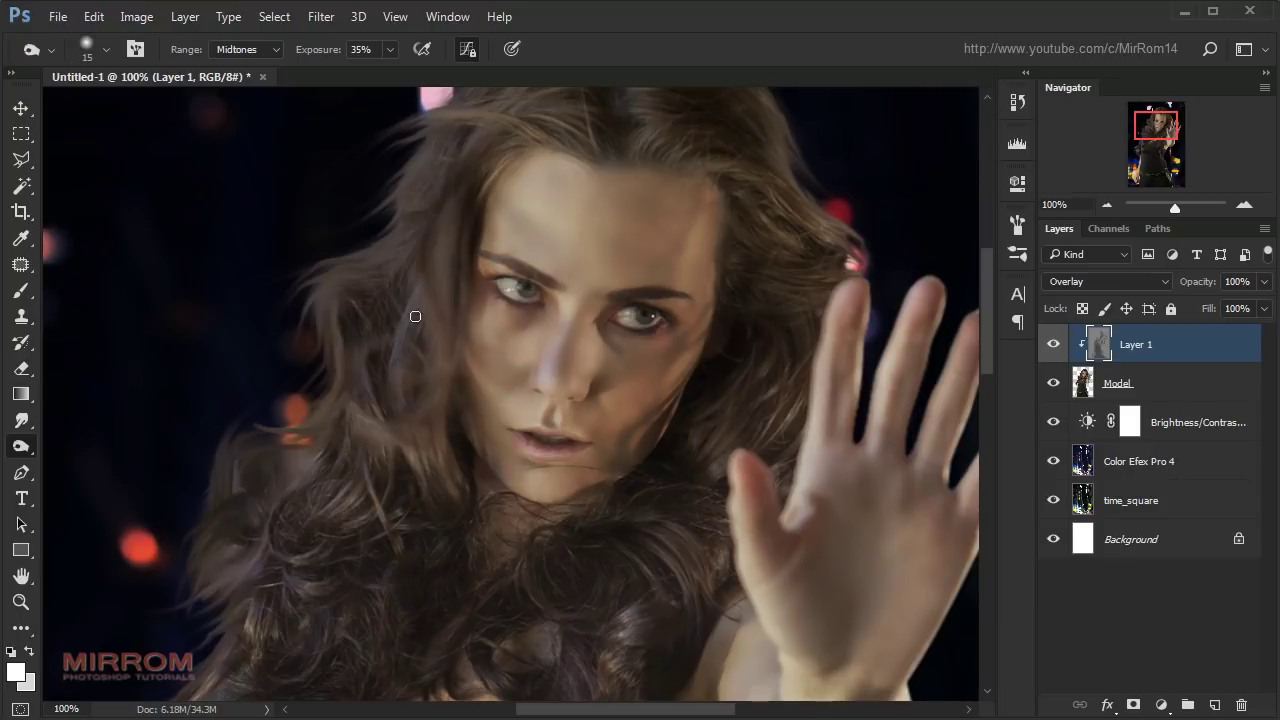
{"action": "key", "text": "ctrl+0"}
- Switch to the Dodge Tool and lighten the hair on the left at 50% zoom
{"action": "right_click", "coordinate": [30, 458]}
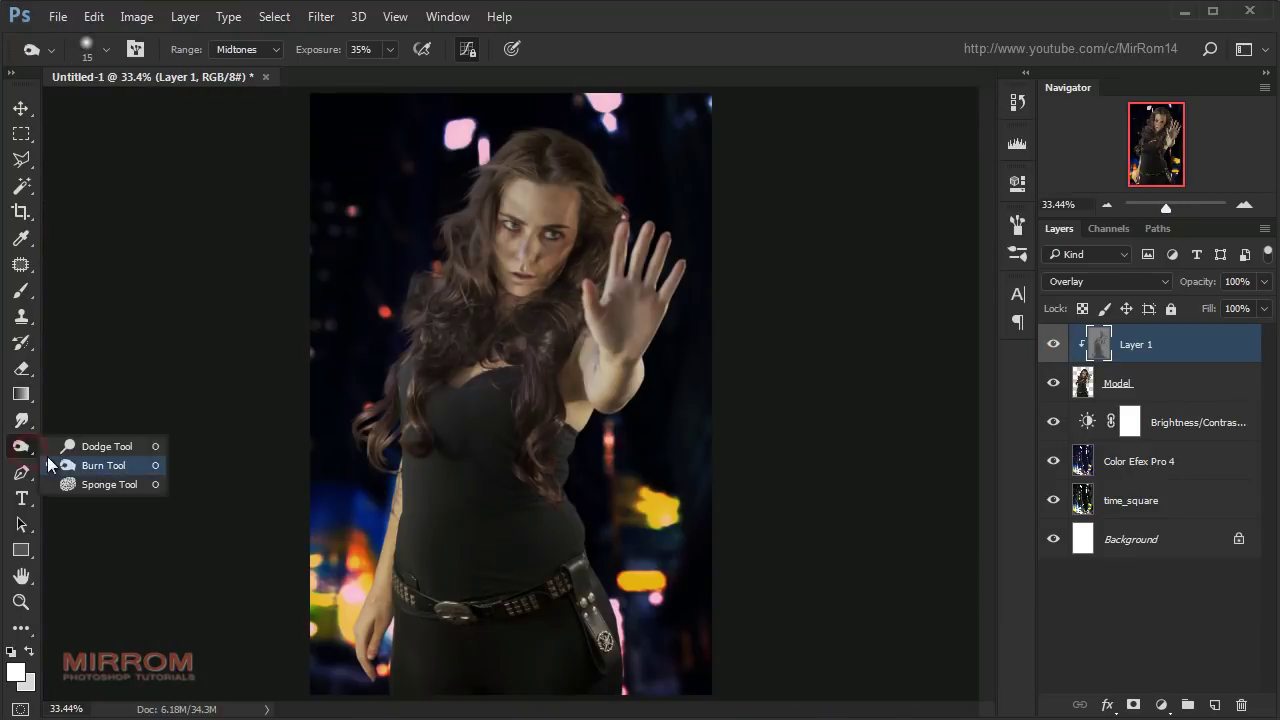
{"action": "left_click", "coordinate": [90, 466]}
{"action": "left_click", "coordinate": [390, 50]}
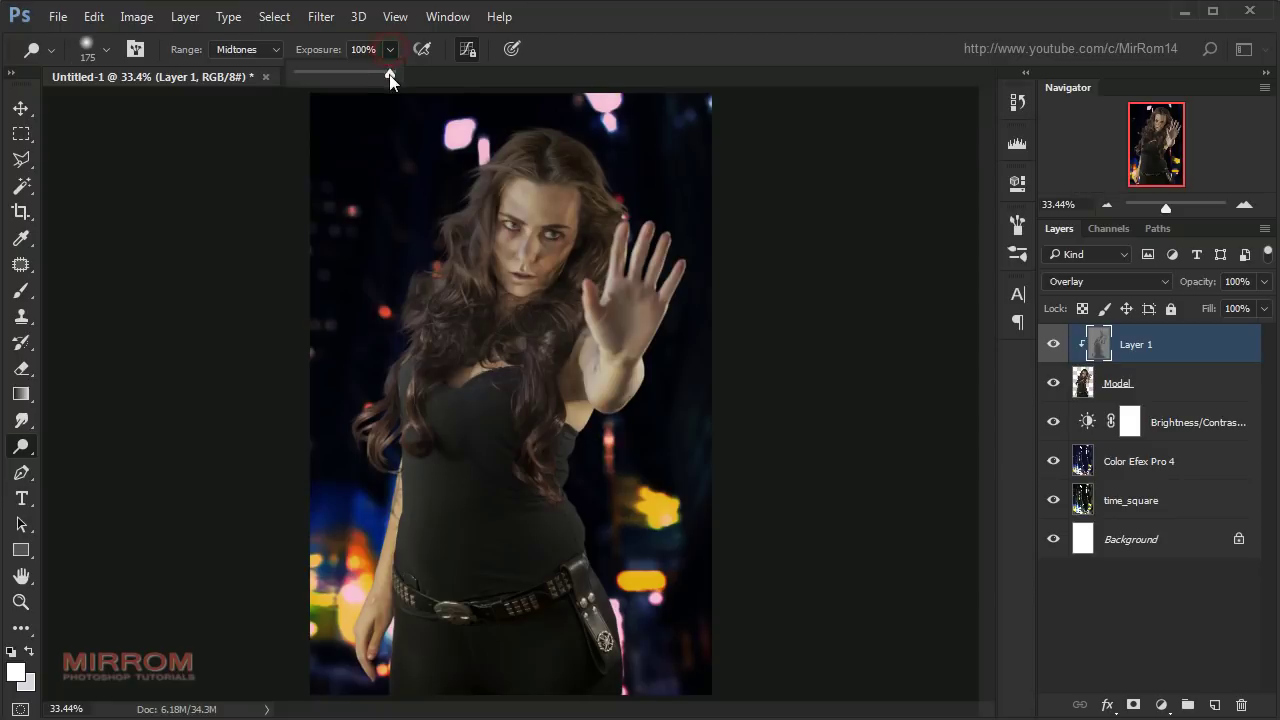
{"action": "key", "text": "ctrl+plus"}
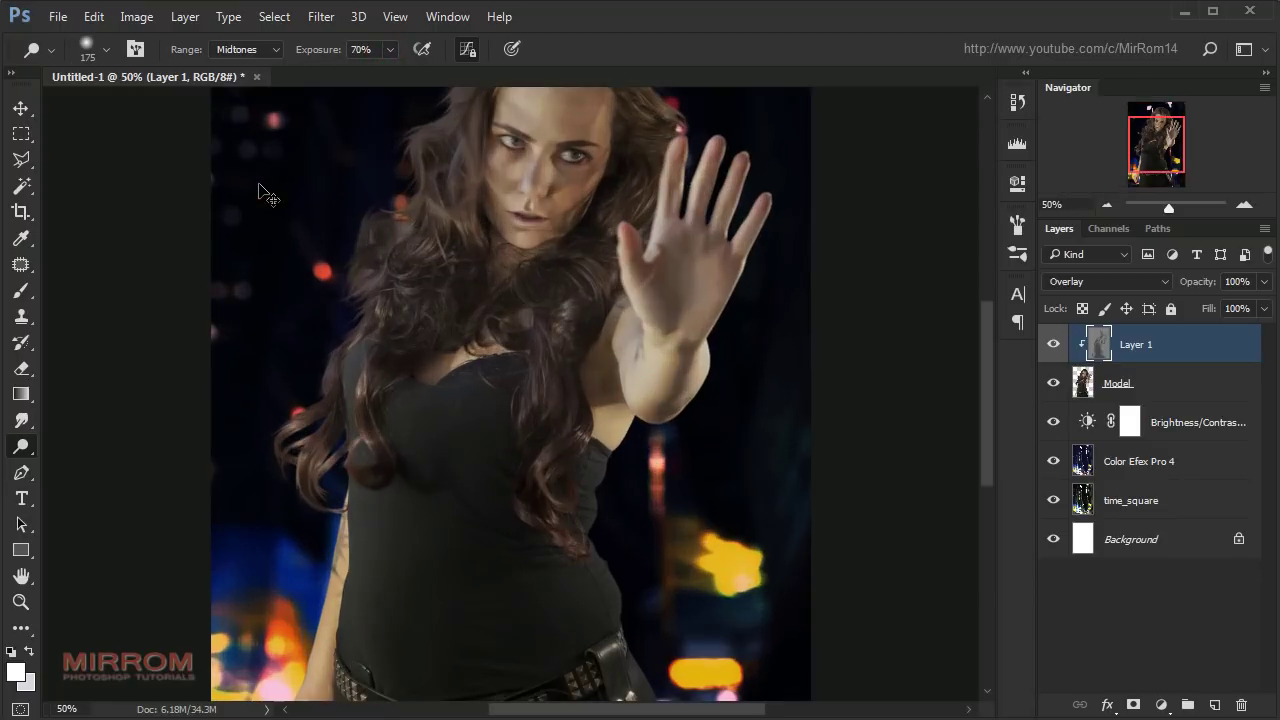
{"action": "scroll", "coordinate": [390, 254], "scroll_direction": "up", "scroll_amount": 3}
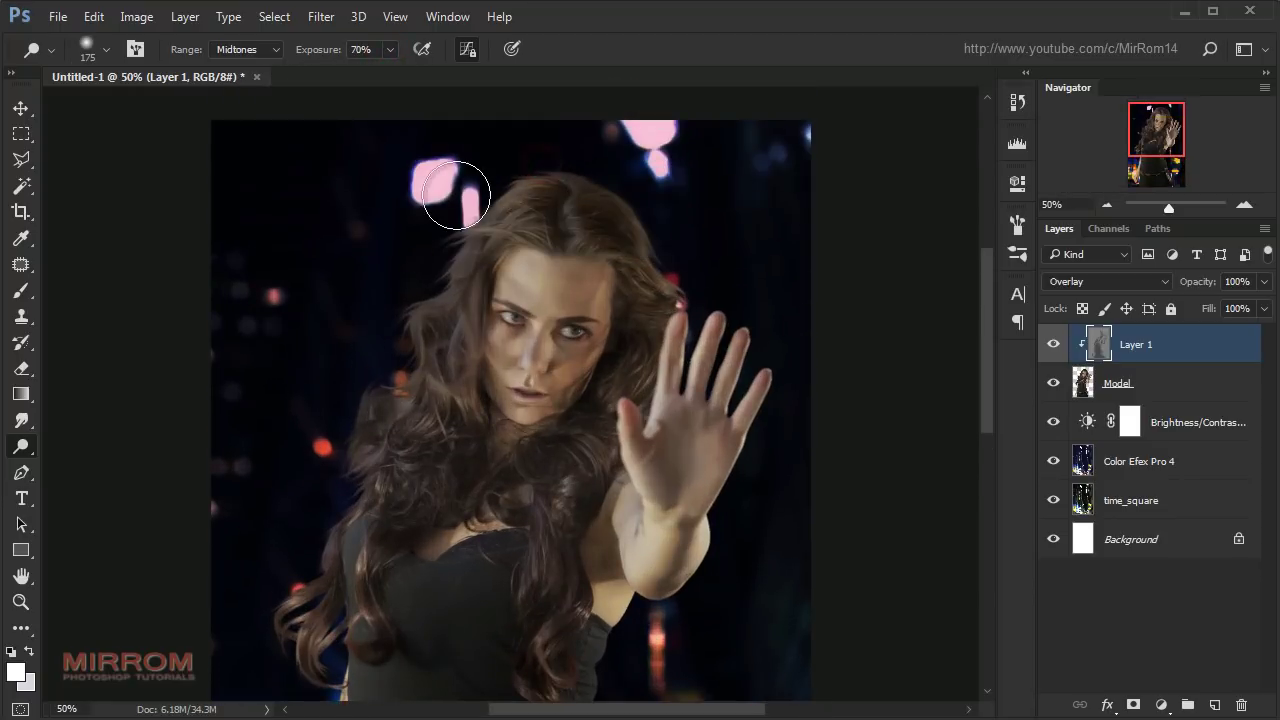
{"action": "mouse_move", "coordinate": [482, 200]}
{"action": "left_mouse_down"}
{"action": "mouse_move", "coordinate": [423, 234]}
{"action": "mouse_move", "coordinate": [451, 229]}
{"action": "mouse_move", "coordinate": [397, 291]}
{"action": "mouse_move", "coordinate": [398, 323]}
{"action": "mouse_move", "coordinate": [349, 449]}
{"action": "left_mouse_up"}
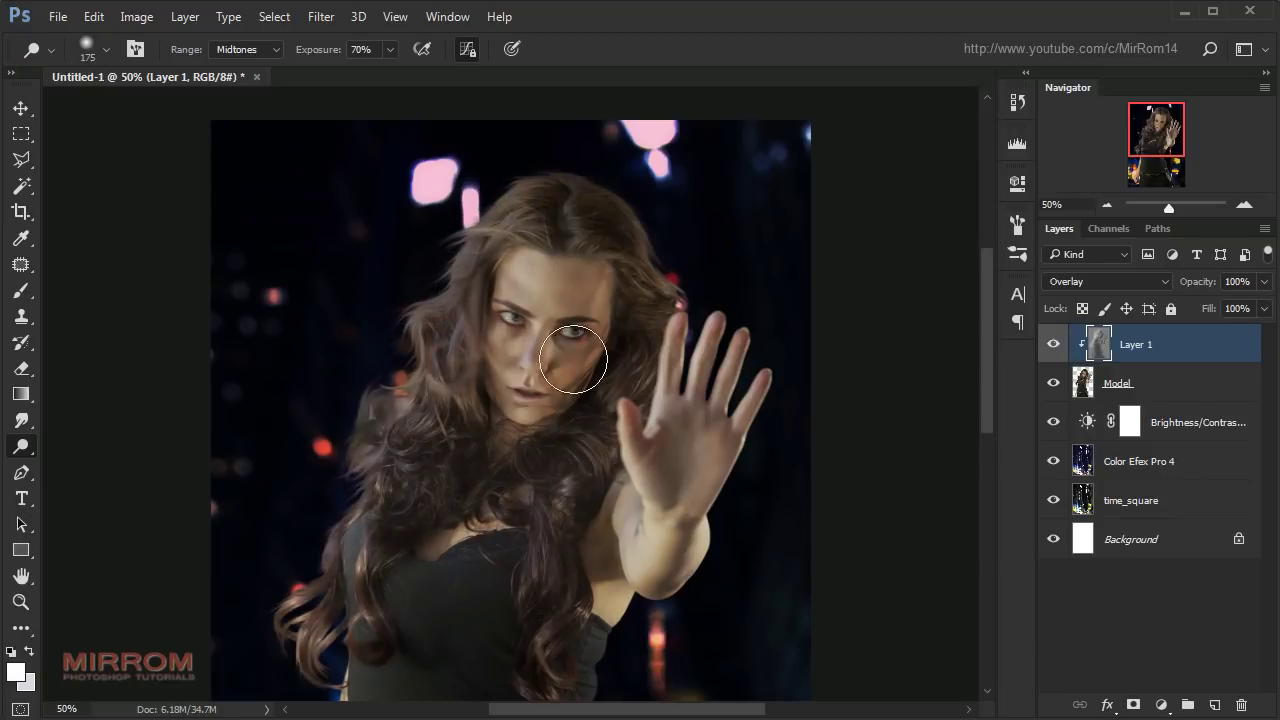
- Resize the dodge brush between 30 and 175 and dodge a second area of the figure
{"action": "key", "text": "bracketleft"}
{"action": "key", "text": "bracketleft"}
{"action": "key", "text": "bracketleft"}
{"action": "key", "text": "bracketright"}
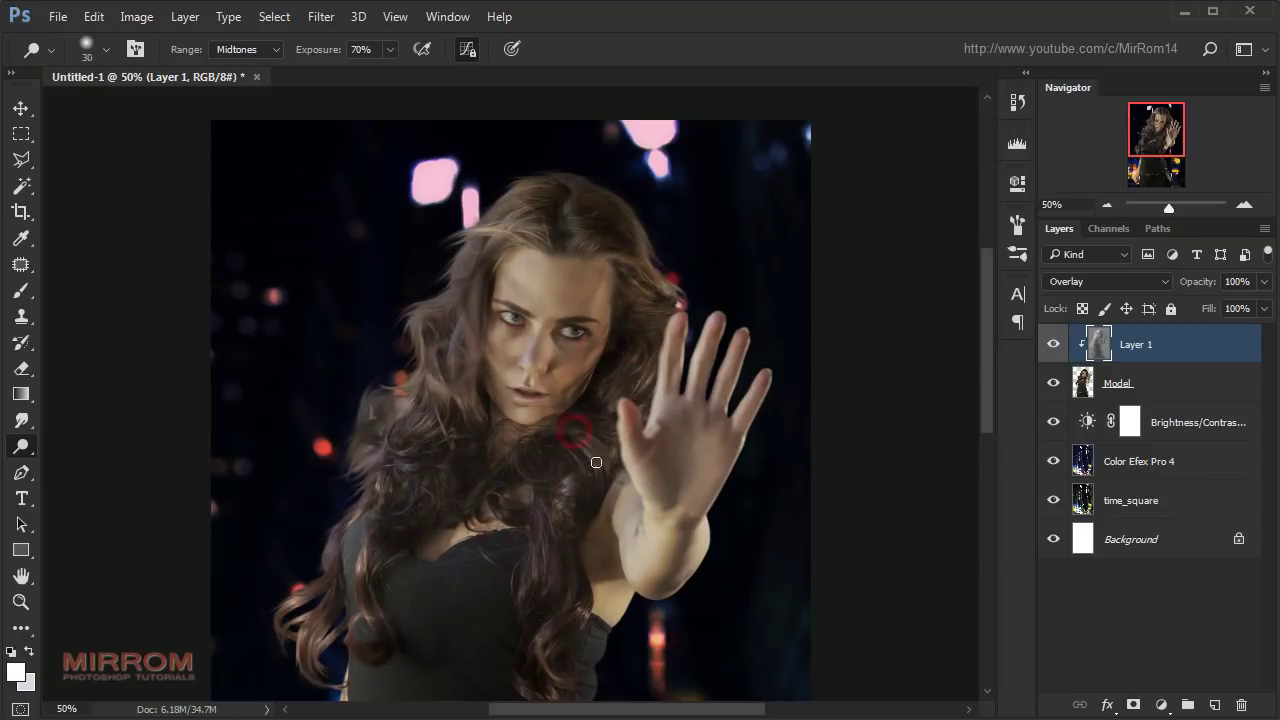
{"action": "scroll", "coordinate": [560, 500], "scroll_direction": "down", "scroll_amount": 3}
{"action": "key", "text": "bracketright"}
{"action": "key", "text": "bracketright"}
{"action": "key", "text": "bracketright"}
{"action": "left_click_drag", "start_coordinate": [336, 49], "coordinate": [320, 50]}
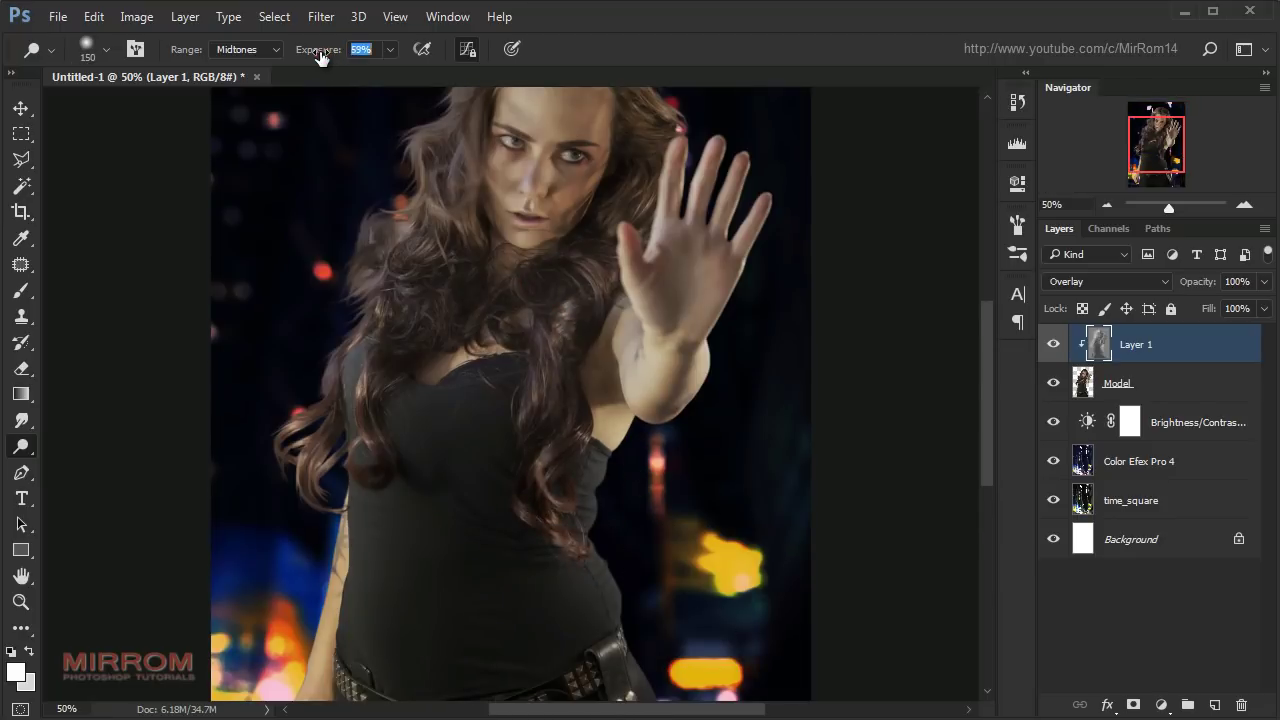
{"action": "scroll", "coordinate": [434, 257], "scroll_direction": "down", "scroll_amount": 5}
{"action": "scroll", "coordinate": [370, 210], "scroll_direction": "up", "scroll_amount": 3}
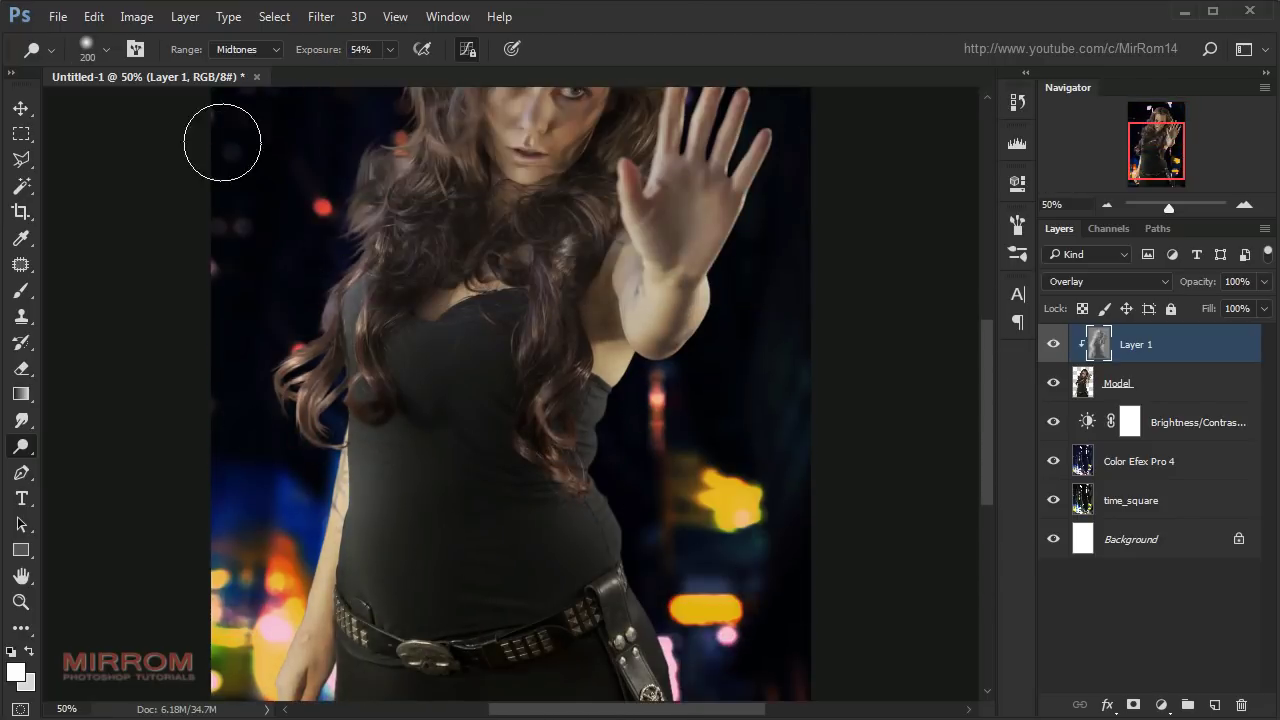
{"action": "key", "text": "bracketleft"}
{"action": "key", "text": "bracketleft"}
{"action": "scroll", "coordinate": [223, 134], "scroll_direction": "up", "scroll_amount": 3}
{"action": "mouse_move", "coordinate": [632, 506]}
{"action": "left_mouse_down"}
{"action": "mouse_move", "coordinate": [657, 320]}
{"action": "mouse_move", "coordinate": [734, 537]}
{"action": "mouse_move", "coordinate": [690, 585]}
{"action": "left_mouse_up"}
{"action": "key", "text": "bracketright"}
{"action": "key", "text": "bracketright"}
{"action": "scroll", "coordinate": [630, 333], "scroll_direction": "down", "scroll_amount": 5}
{"action": "scroll", "coordinate": [630, 333], "scroll_direction": "up", "scroll_amount": 5}
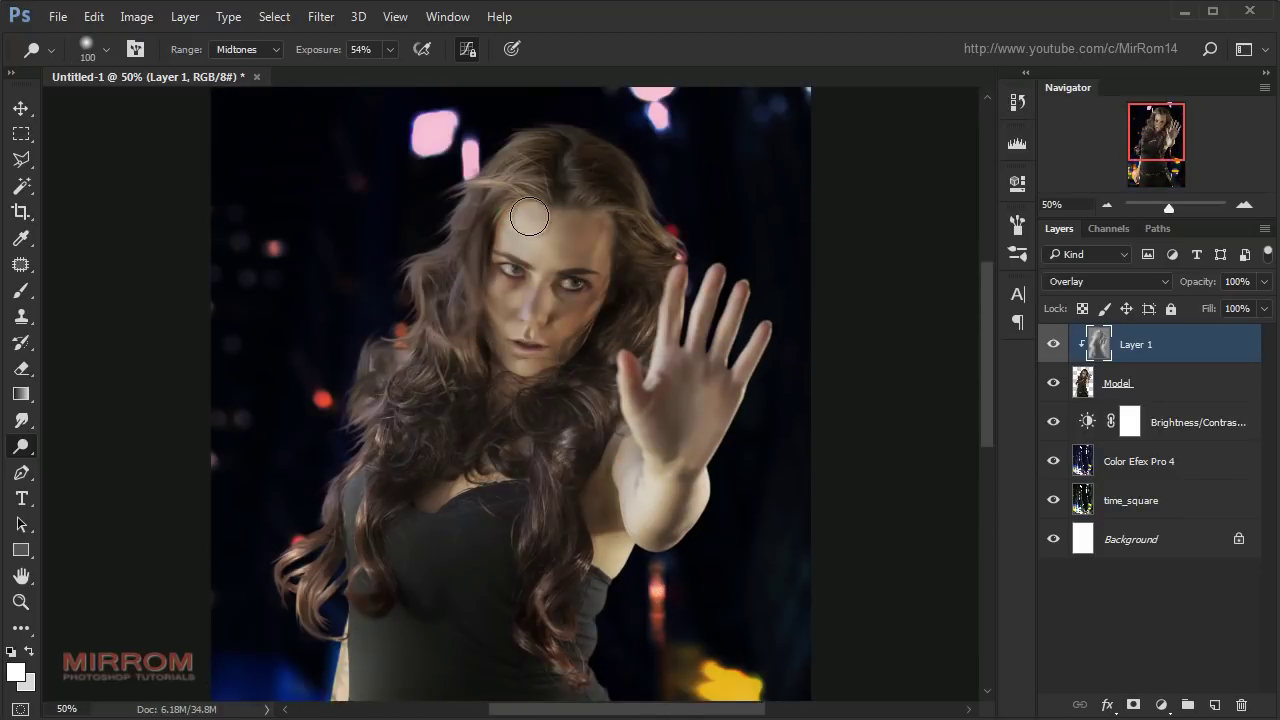
- At 100% on the face, dodge a small spot beside the eye with a size-9 brush at 43% exposure
{"action": "key", "text": "ctrl+plus"}
{"action": "key", "text": "bracketleft"}
{"action": "key", "text": "bracketleft"}
{"action": "key", "text": "bracketleft"}
{"action": "key", "text": "4"}
{"action": "key", "text": "3"}
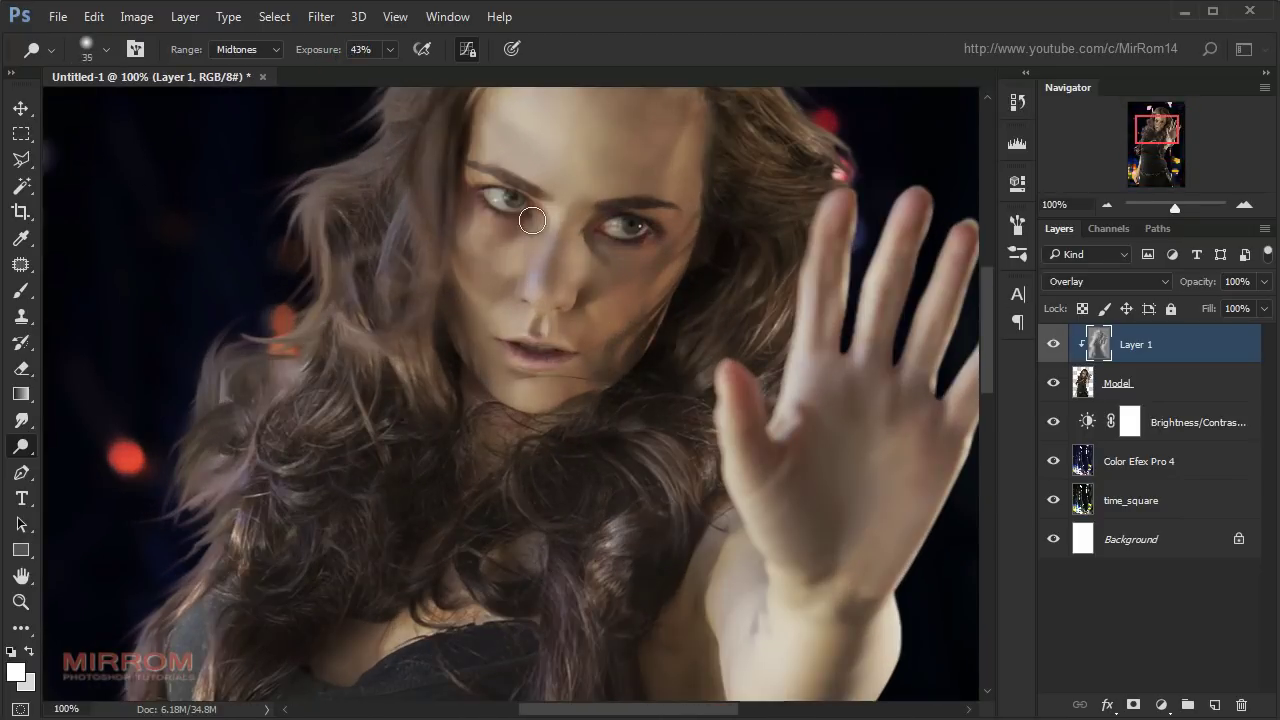
{"action": "key", "text": "bracketleft"}
{"action": "key", "text": "bracketleft"}
{"action": "key", "text": "bracketleft"}
{"action": "scroll", "coordinate": [479, 262], "scroll_direction": "up", "scroll_amount": 1}
{"action": "left_click", "coordinate": [484, 241]}
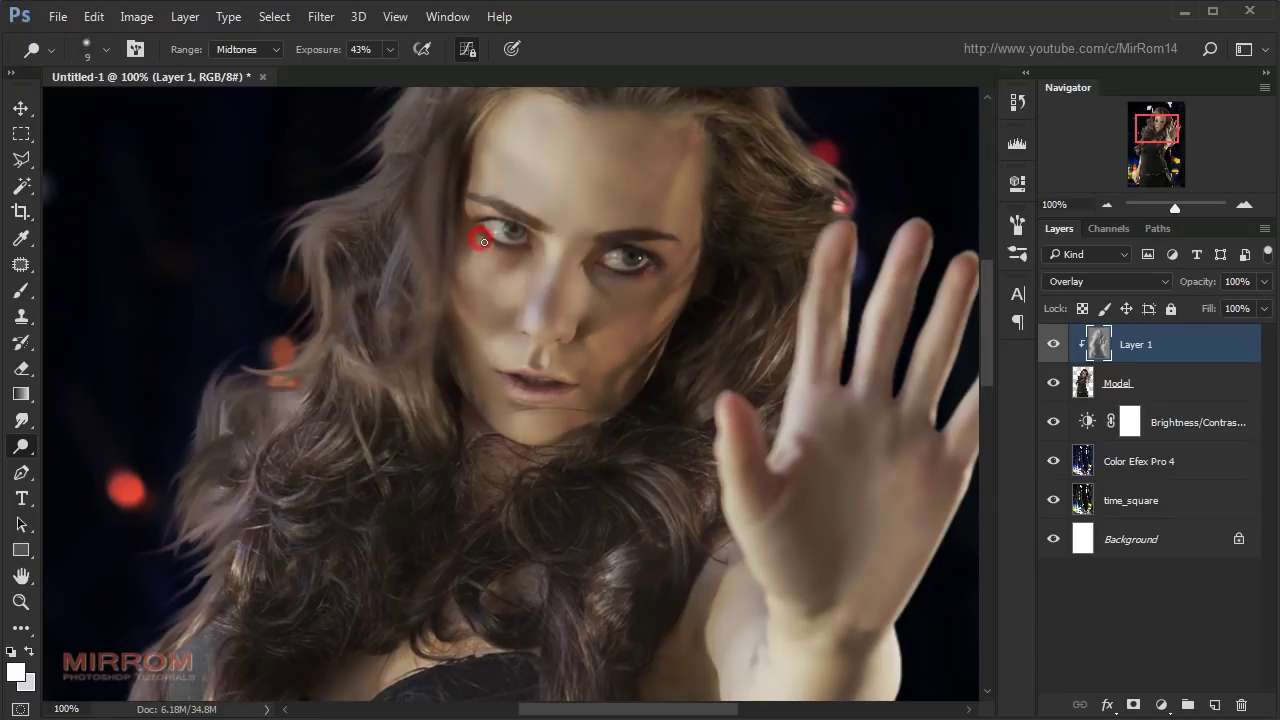
- Fine-tune the brush size at 200% on the face, then zoom back out to 33.33%
{"action": "key", "text": "bracketleft"}
{"action": "key", "text": "bracketleft"}
{"action": "key", "text": "bracketleft"}
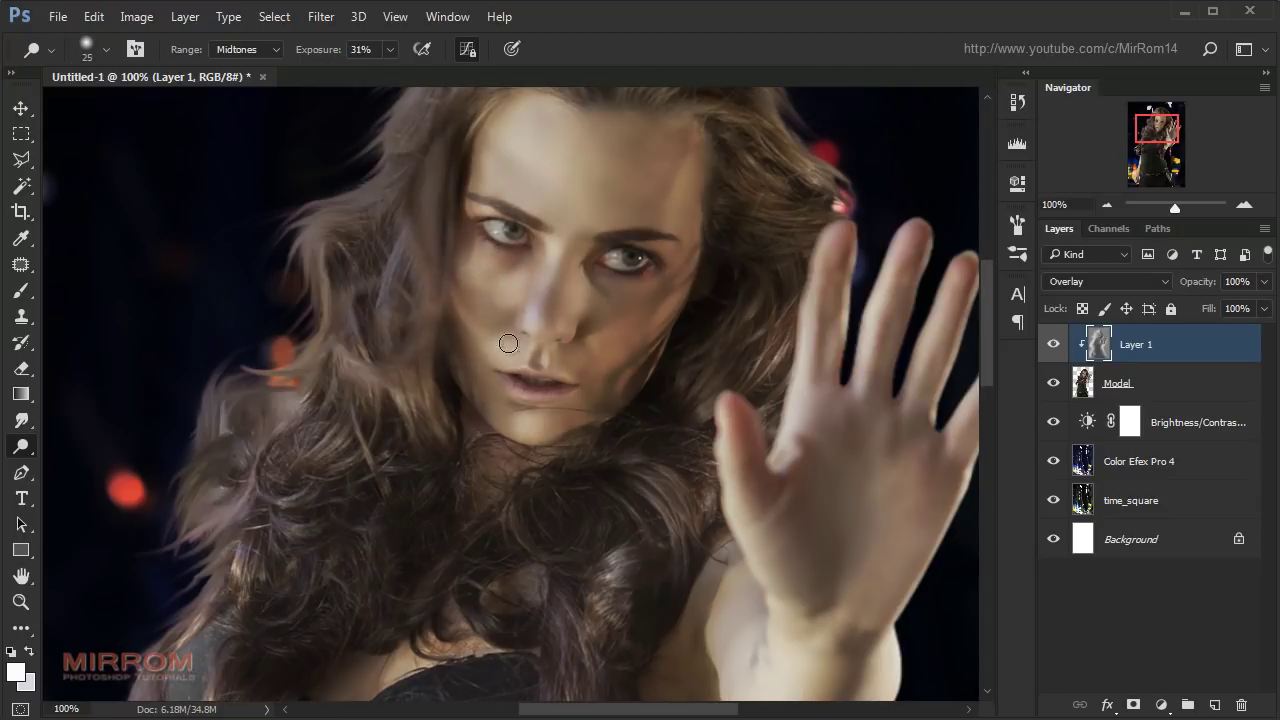
{"action": "key", "text": "ctrl+plus"}
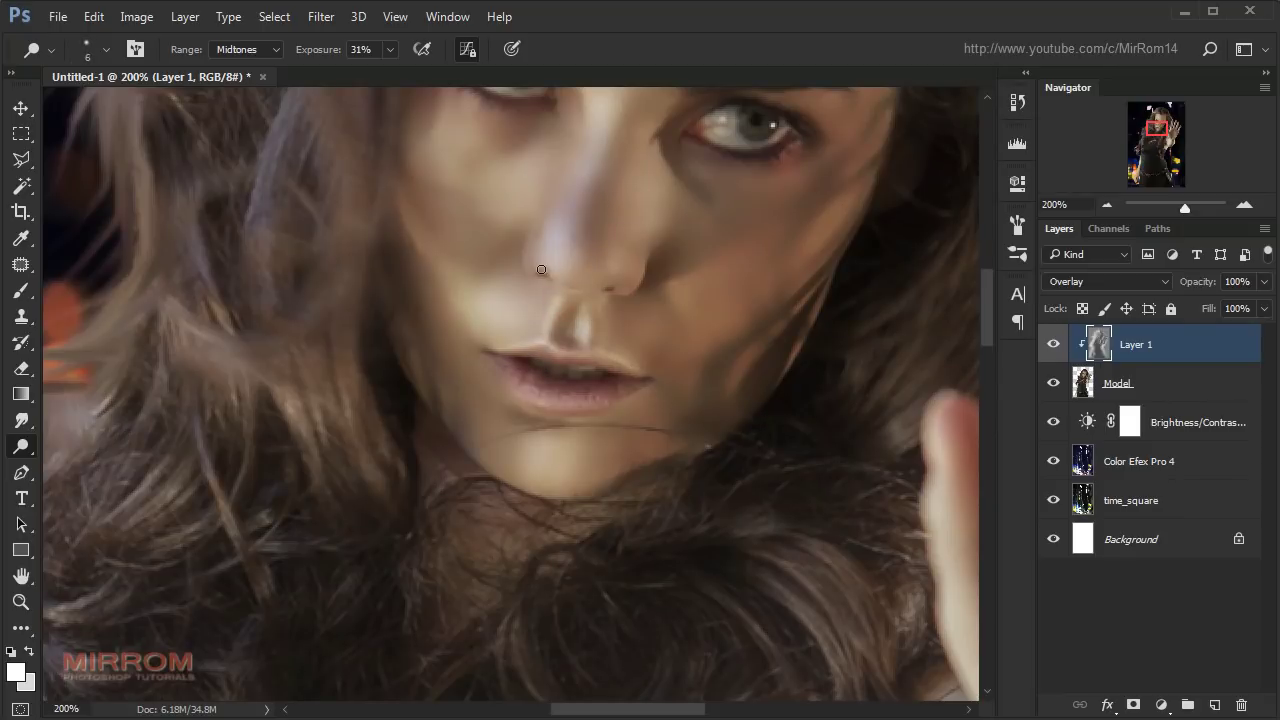
{"action": "key", "text": "bracketright"}
{"action": "key", "text": "bracketright"}
{"action": "key", "text": "bracketright"}
{"action": "scroll", "coordinate": [565, 152], "scroll_direction": "up", "scroll_amount": 2}
{"action": "key", "text": "ctrl+minus"}
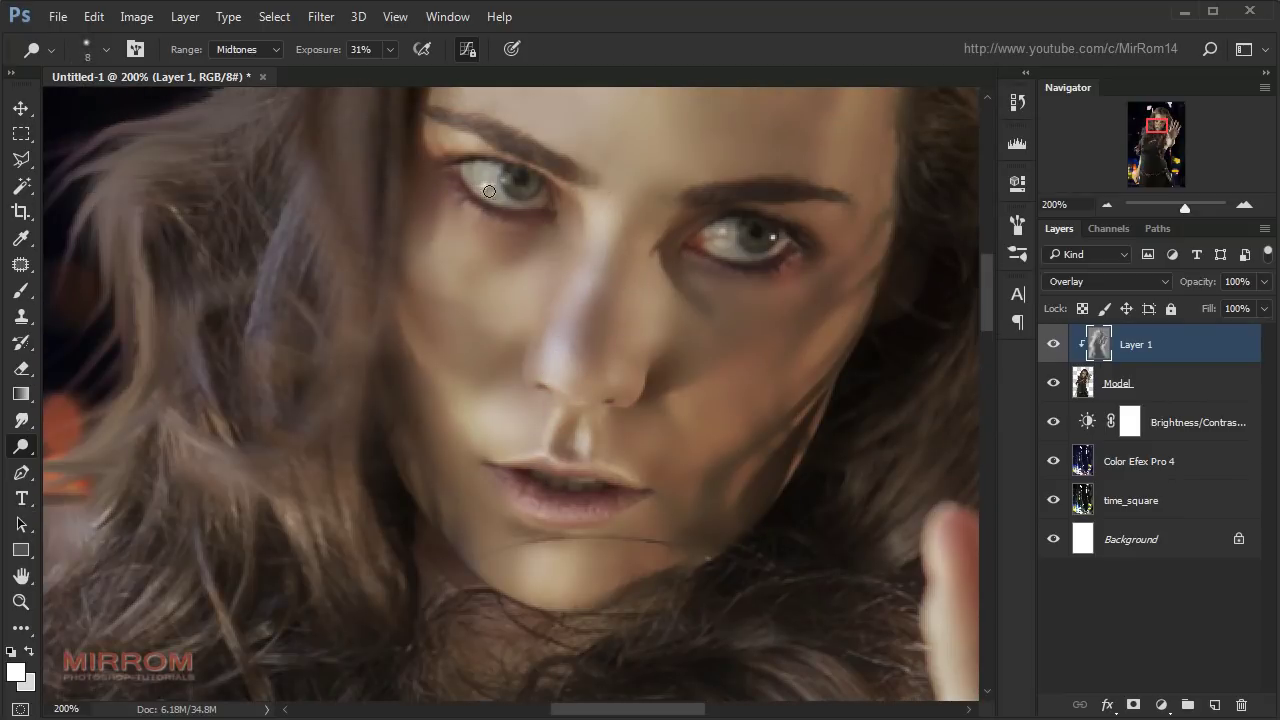
{"action": "key", "text": "ctrl+minus"}
{"action": "key", "text": "bracketright"}
{"action": "key", "text": "bracketright"}
{"action": "key", "text": "bracketright"}
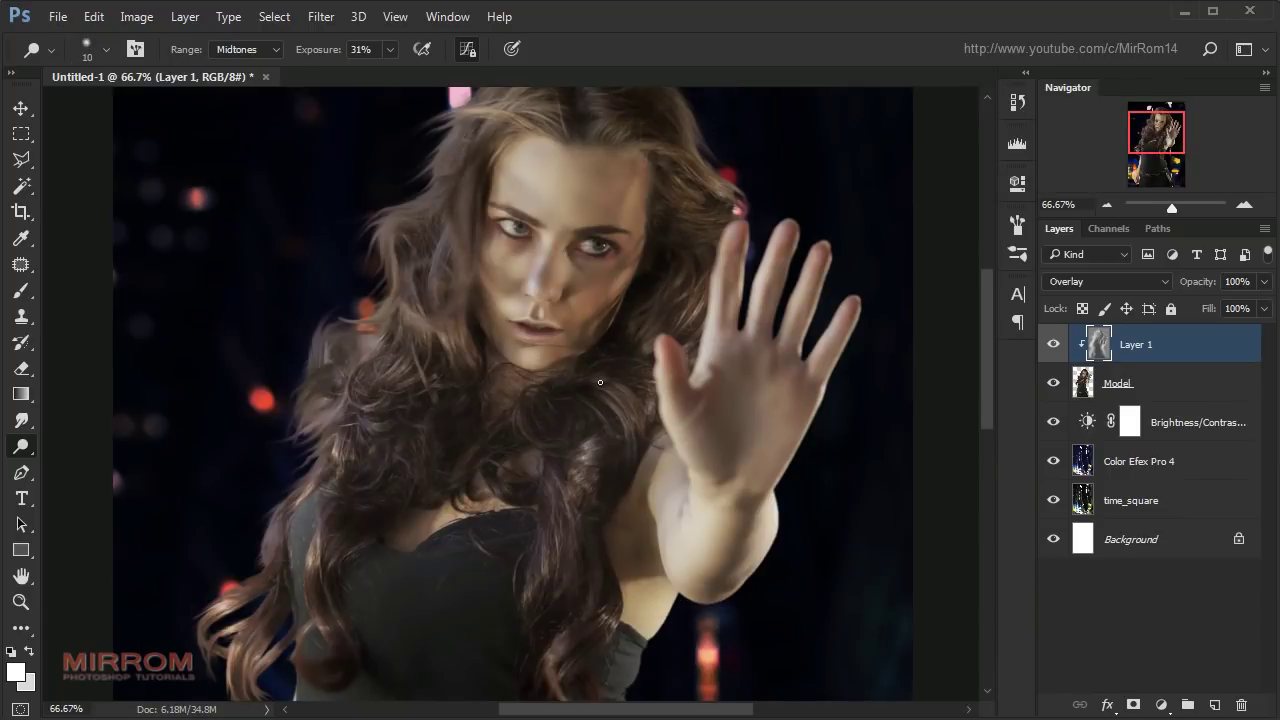
{"action": "key", "text": "ctrl+plus"}
{"action": "key", "text": "ctrl+plus"}
{"action": "key", "text": "bracketleft"}
{"action": "key", "text": "bracketleft"}
{"action": "key", "text": "bracketleft"}
{"action": "scroll", "coordinate": [648, 209], "scroll_direction": "up", "scroll_amount": 4}
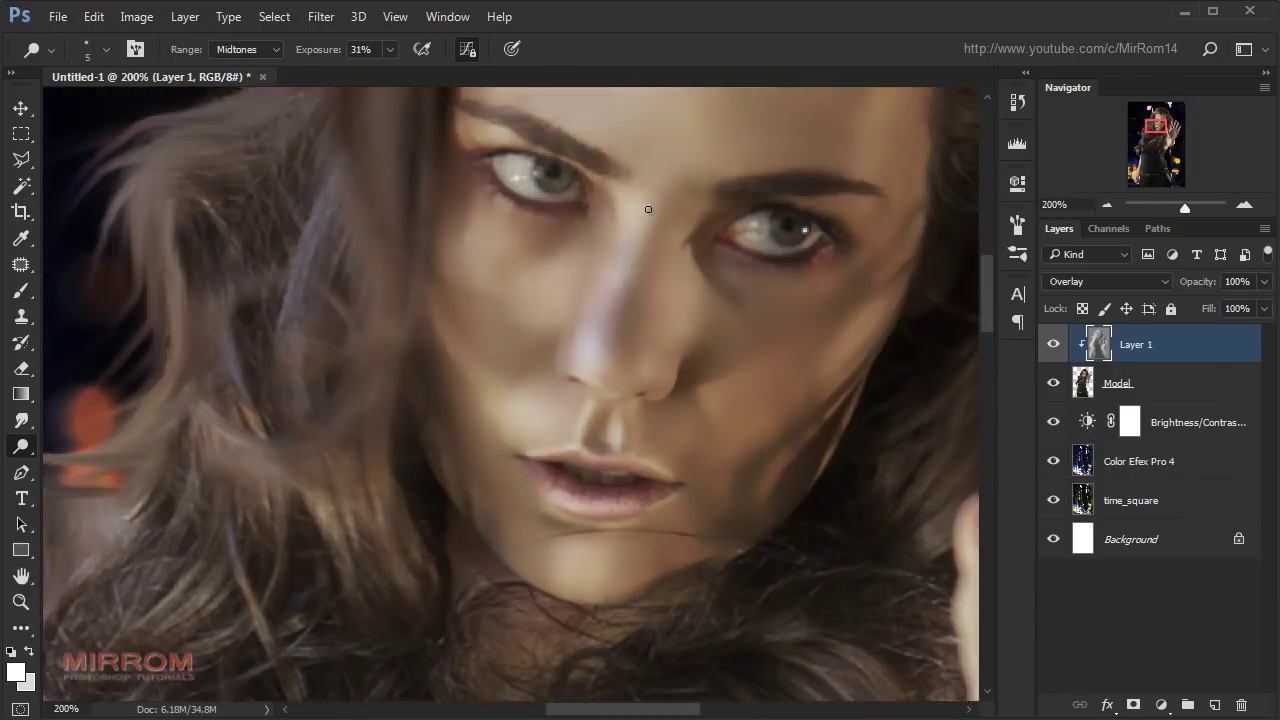
{"action": "key", "text": "ctrl+minus"}
{"action": "key", "text": "ctrl+minus"}
{"action": "key", "text": "ctrl+minus"}
{"action": "key", "text": "ctrl+minus"}
- Add a Selective Color layer clipped to Layer 1 with Reds Cyan -56 and Magenta +19
{"action": "key", "text": "v"}
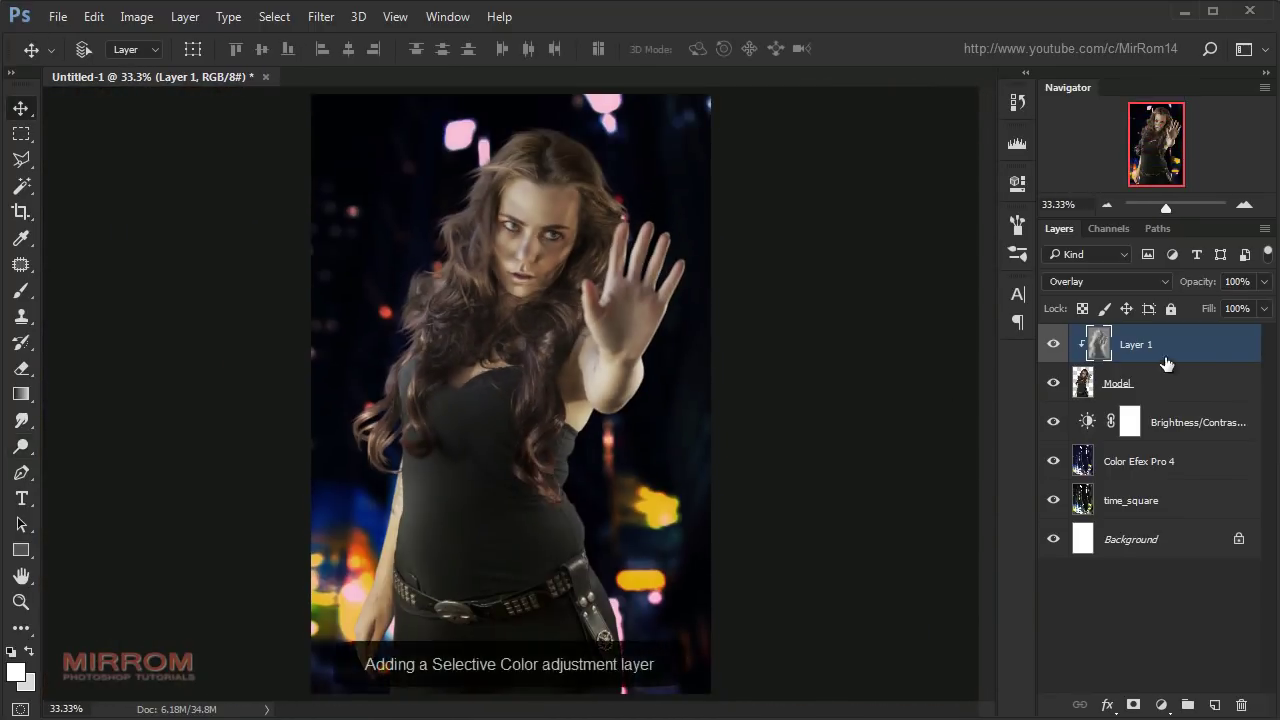
{"action": "left_click", "coordinate": [1163, 703]}
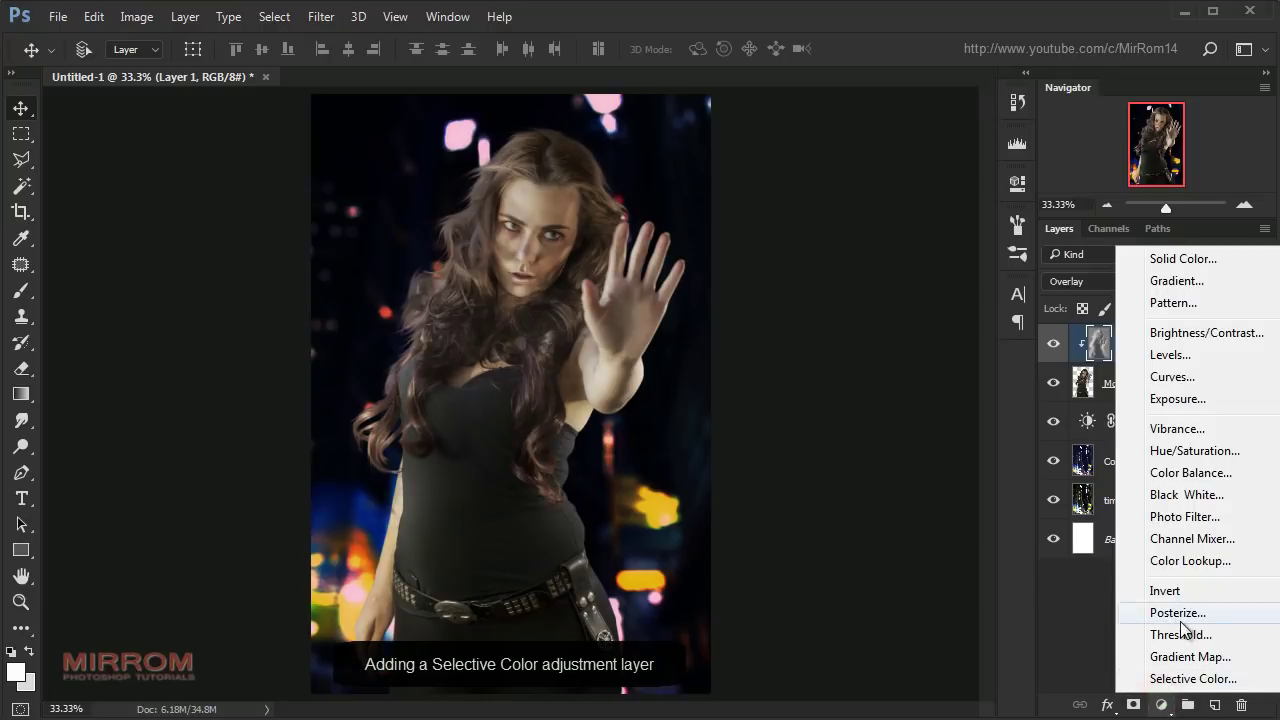
{"action": "left_click", "coordinate": [1192, 679]}
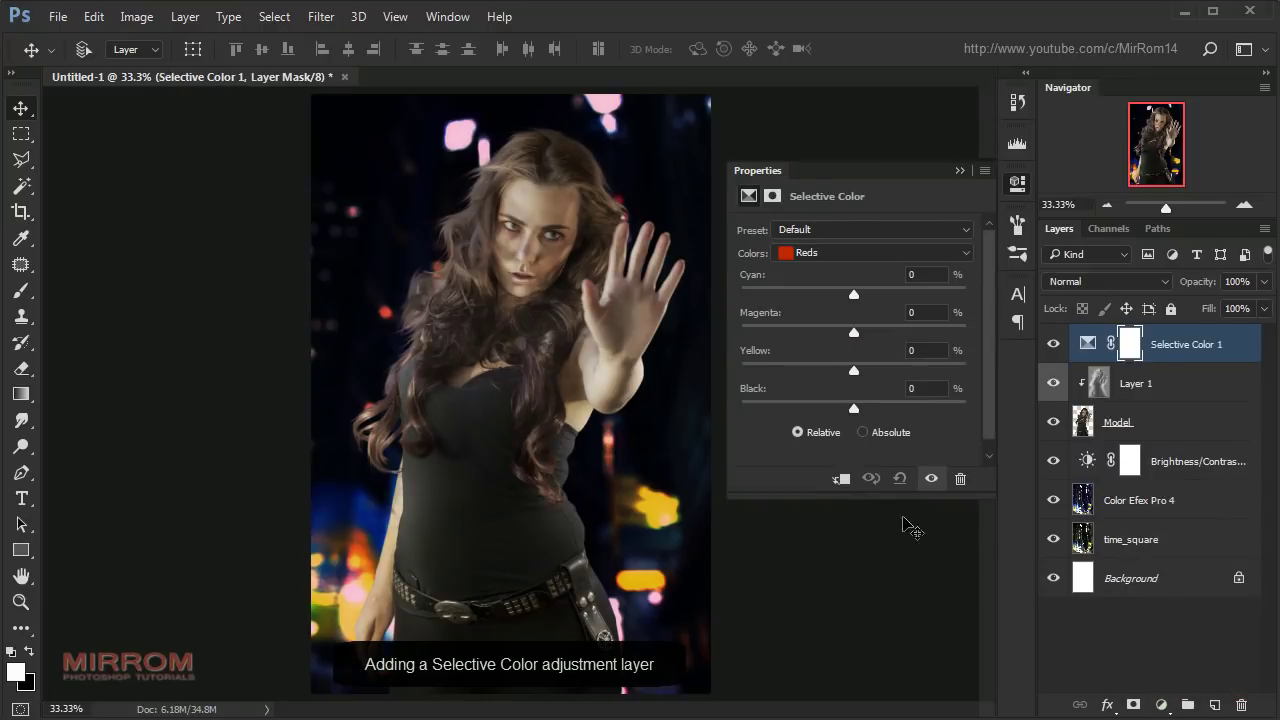
{"action": "left_click", "coordinate": [841, 479]}
{"action": "left_click", "coordinate": [818, 253]}
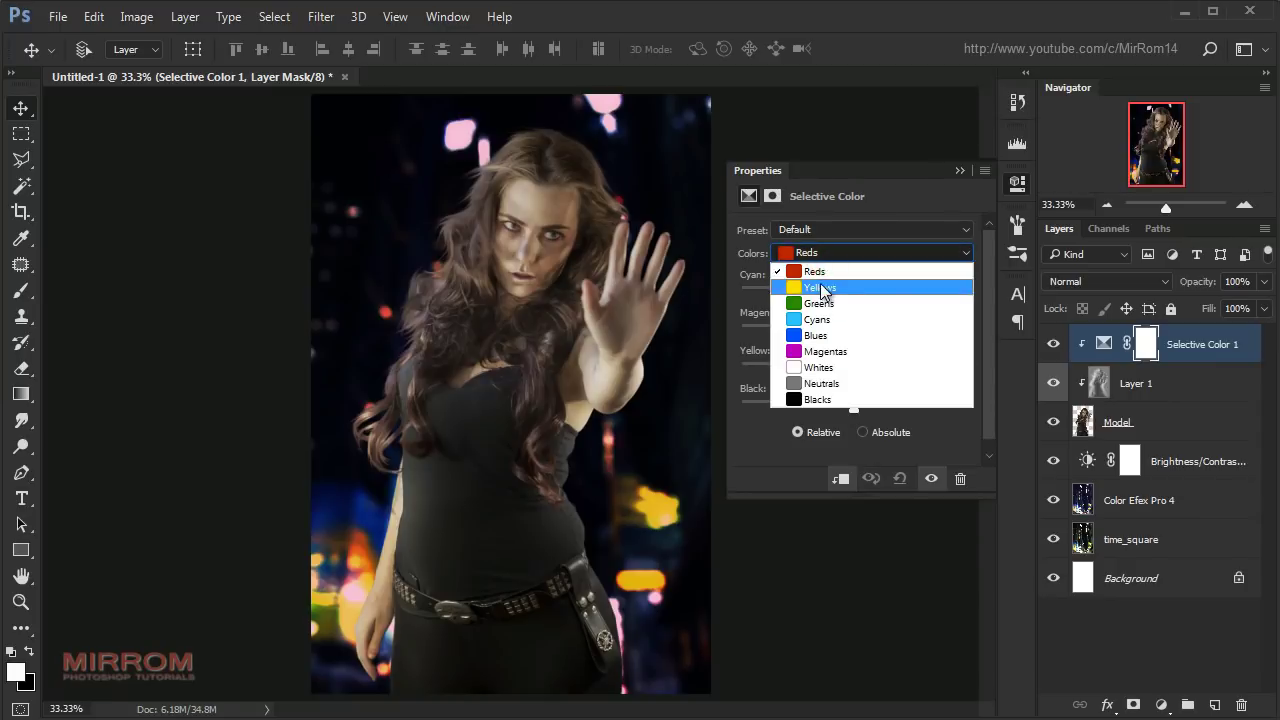
{"action": "left_click", "coordinate": [815, 271]}
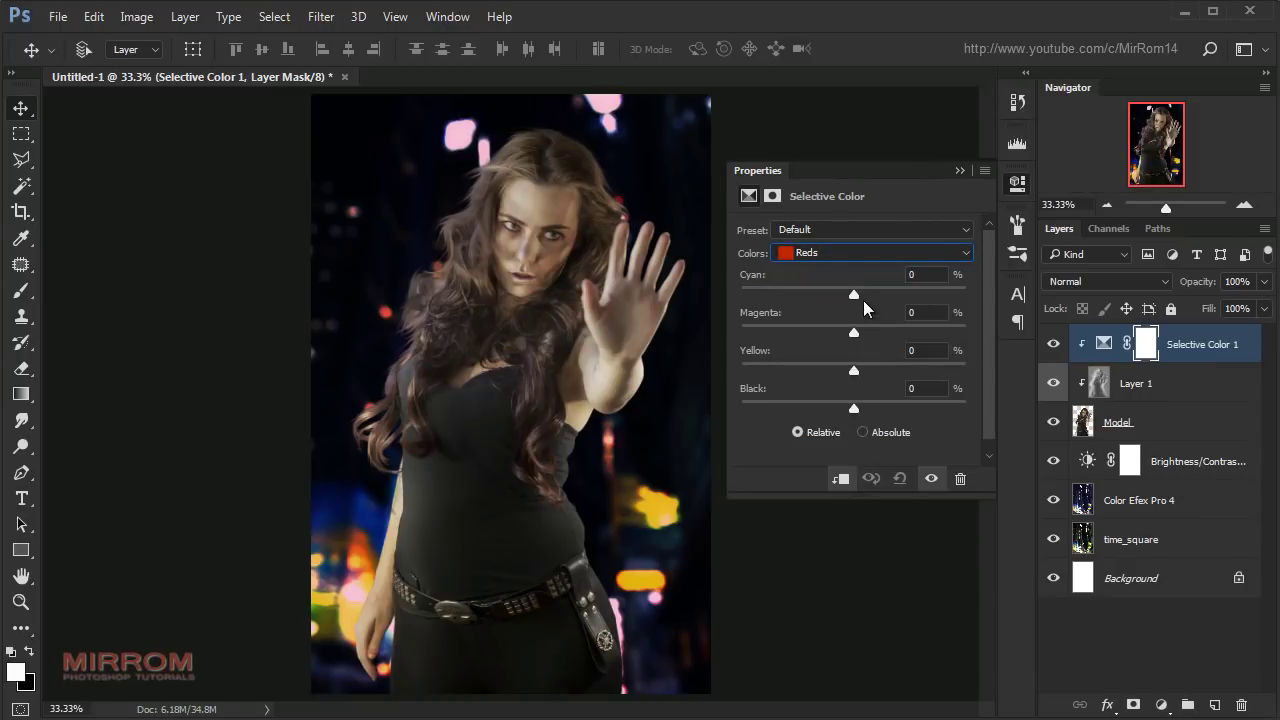
{"action": "left_click_drag", "start_coordinate": [792, 294], "coordinate": [790, 294]}
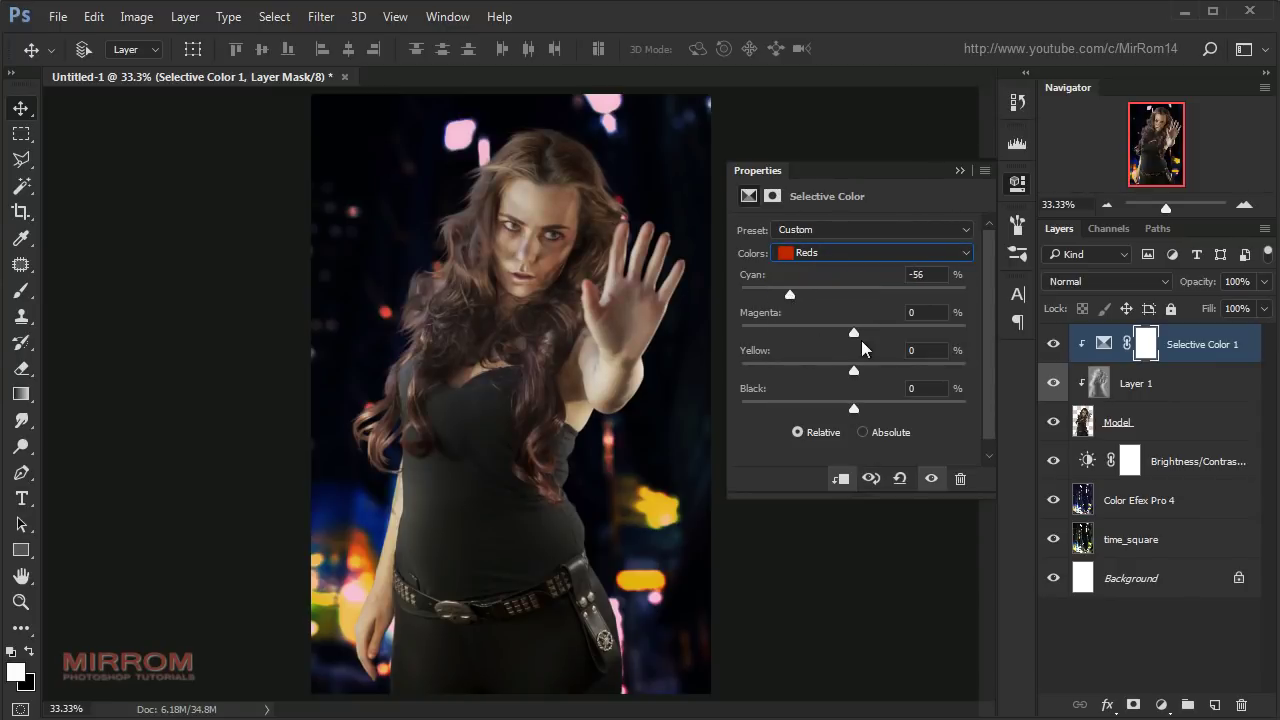
{"action": "left_click_drag", "start_coordinate": [876, 332], "coordinate": [875, 332]}
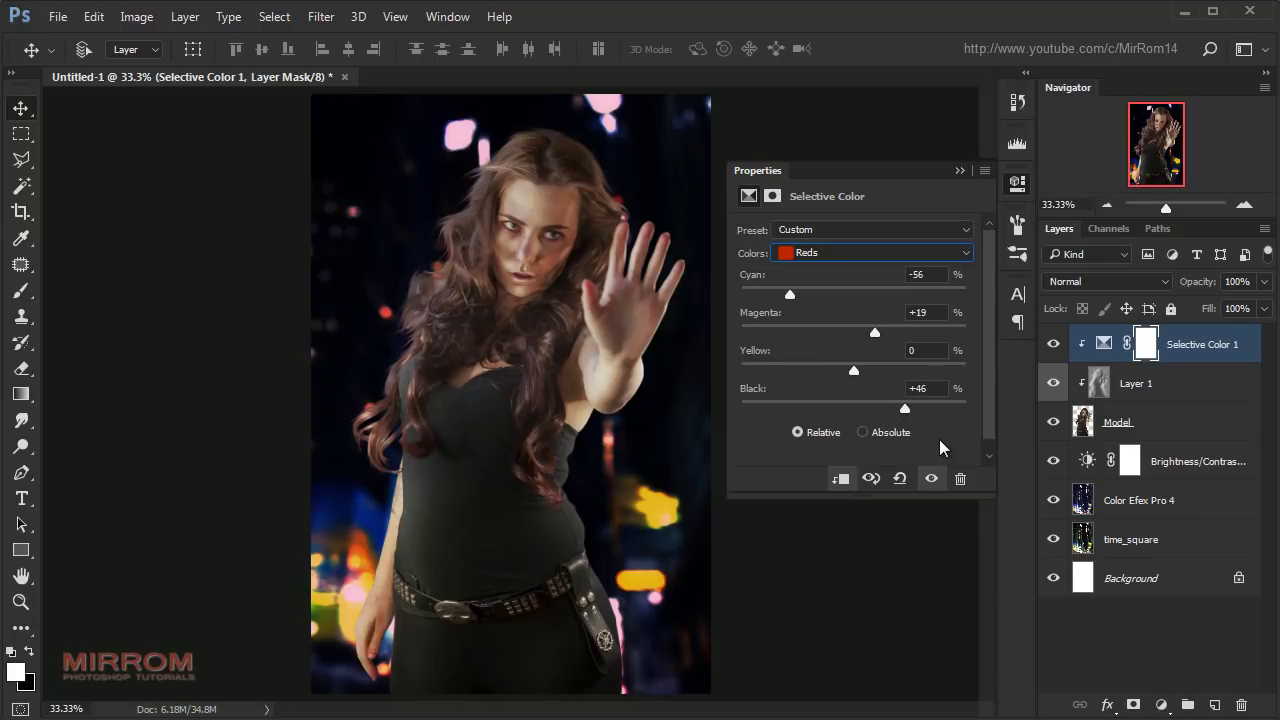
- Tone the Whites to Cyan -52, Magenta -26, Yellow -14, Black -70 and collapse Properties
{"action": "left_click", "coordinate": [823, 256]}
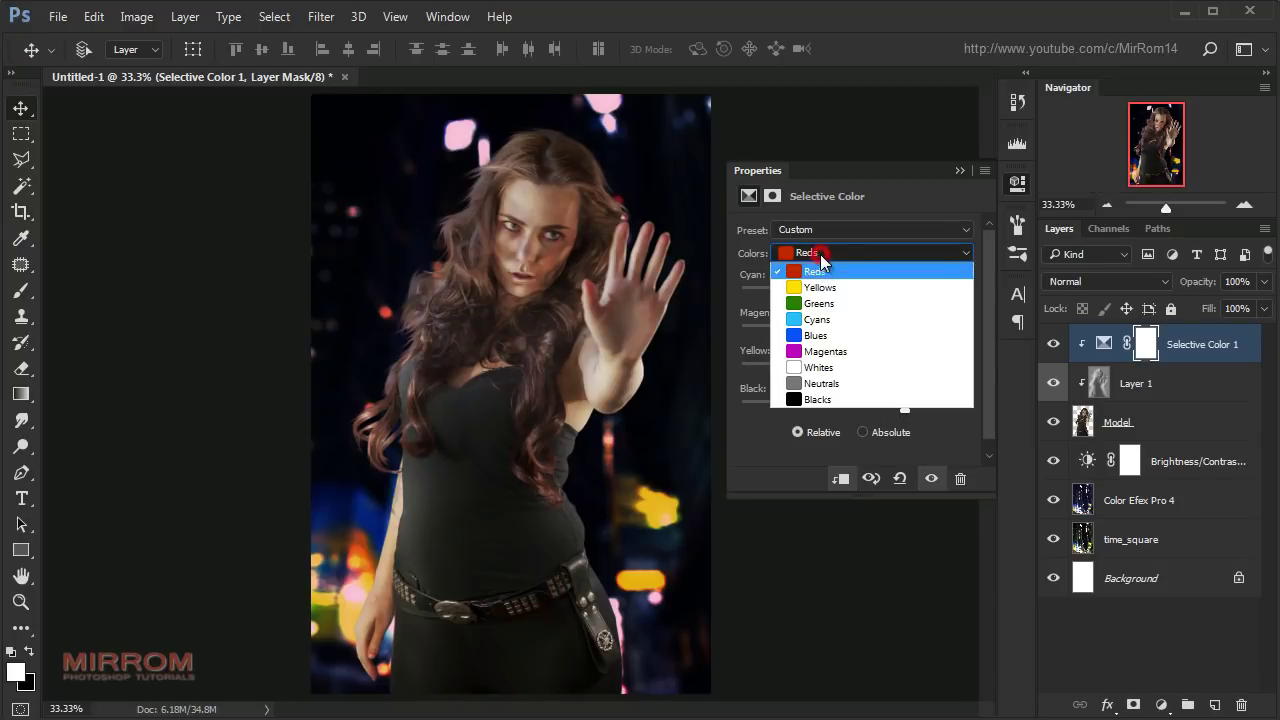
{"action": "left_click", "coordinate": [829, 372]}
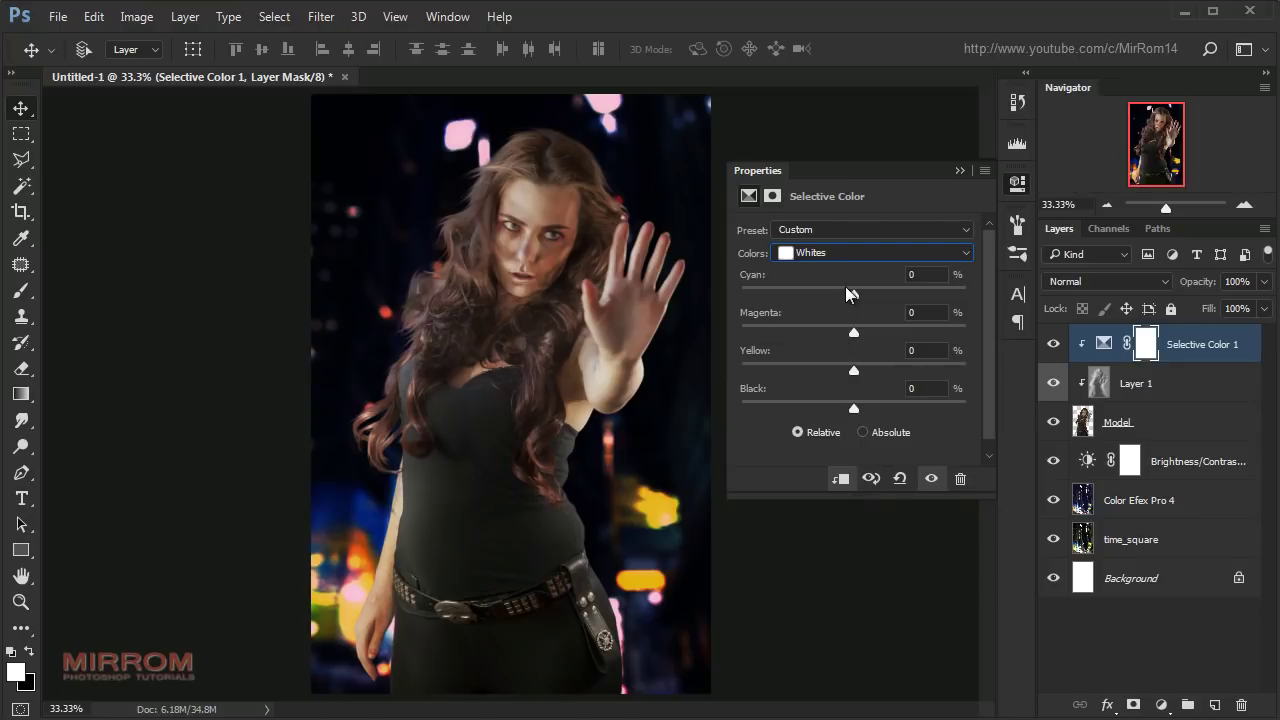
{"action": "left_click_drag", "start_coordinate": [809, 296], "coordinate": [794, 297]}
{"action": "left_click", "coordinate": [839, 334]}
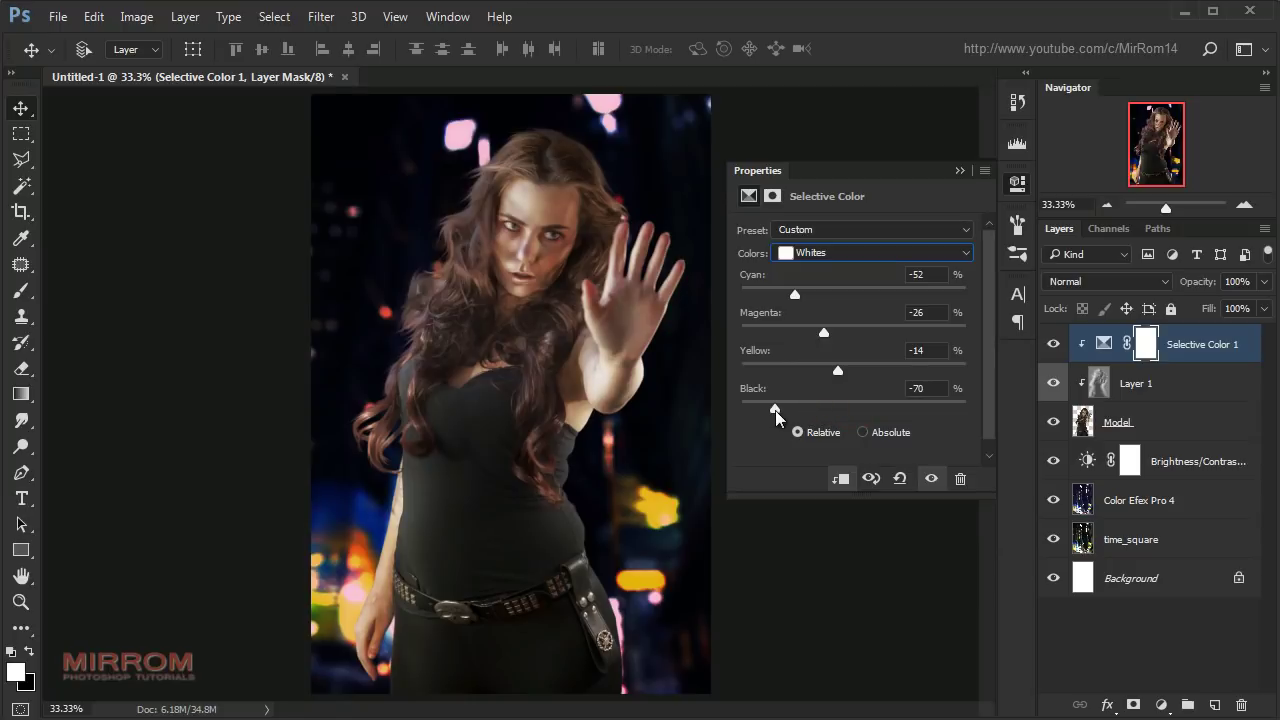
{"action": "left_click", "coordinate": [959, 172]}
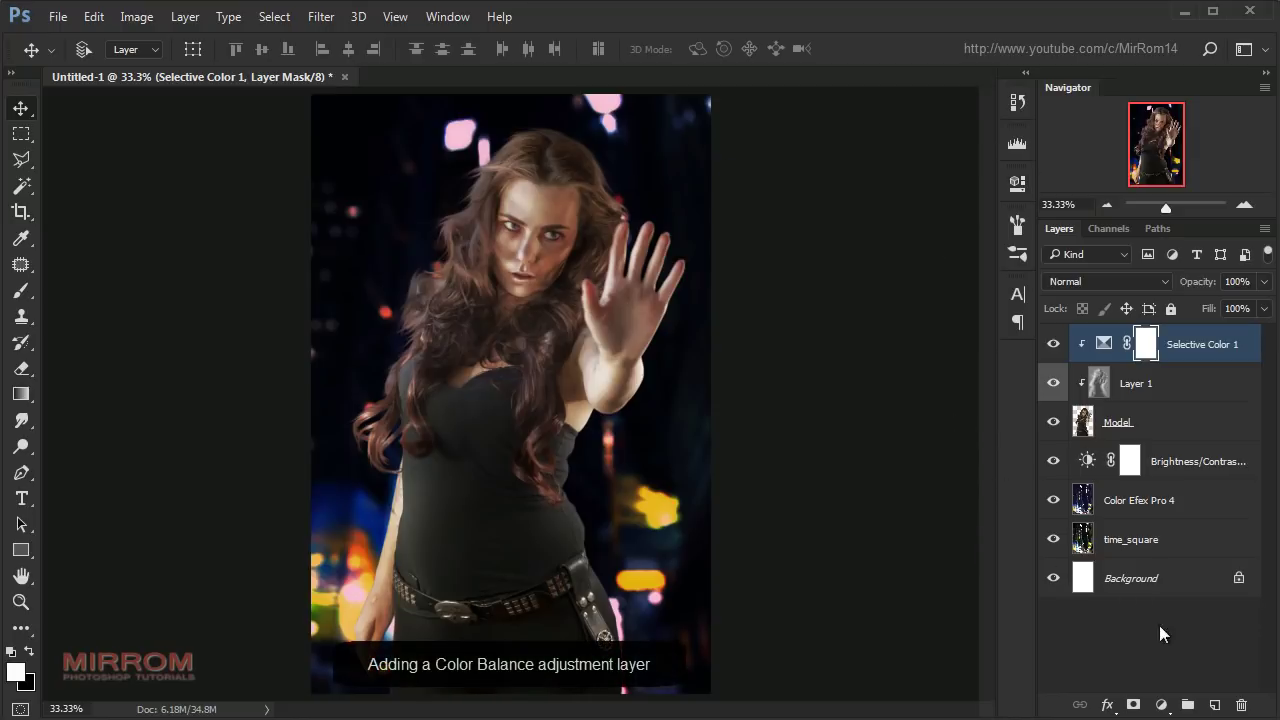
- Add a clipped Color Balance layer with Midtones Yellow-Blue at +27
{"action": "left_click", "coordinate": [1162, 703]}
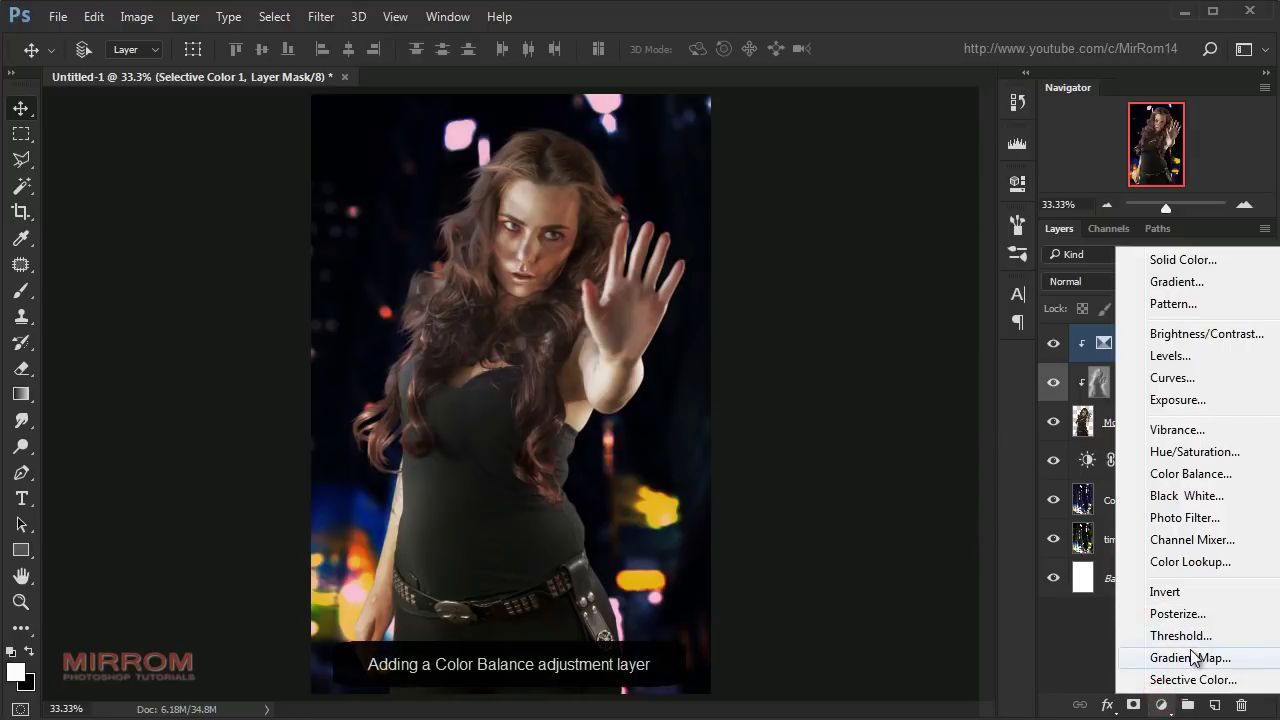
{"action": "left_click", "coordinate": [1188, 473]}
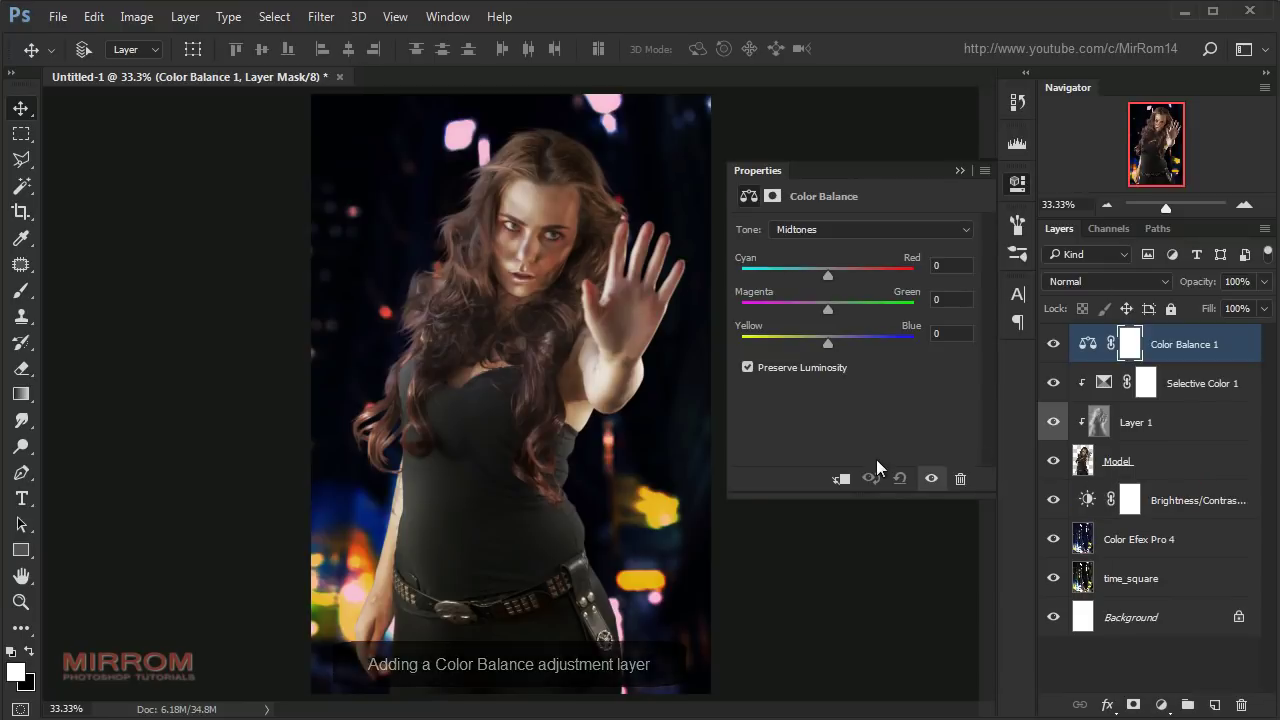
{"action": "left_click", "coordinate": [845, 476]}
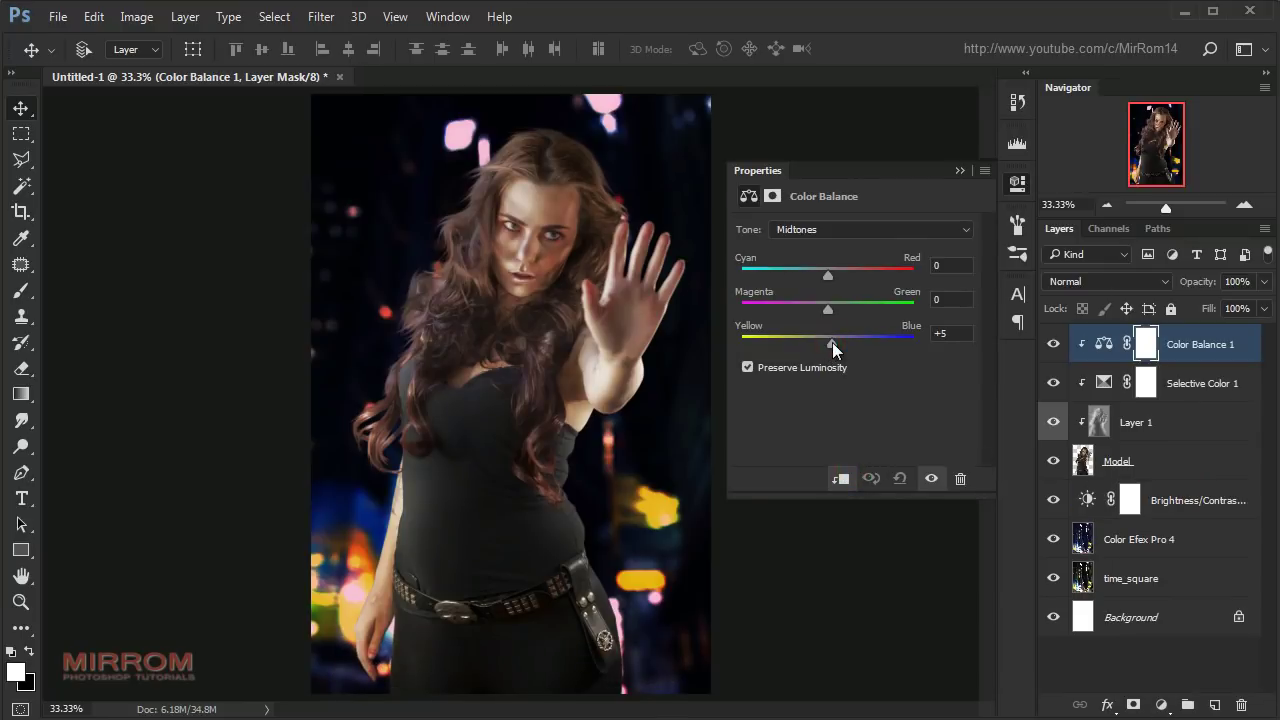
{"action": "left_click_drag", "start_coordinate": [834, 342], "coordinate": [853, 349]}
{"action": "left_click", "coordinate": [958, 171]}
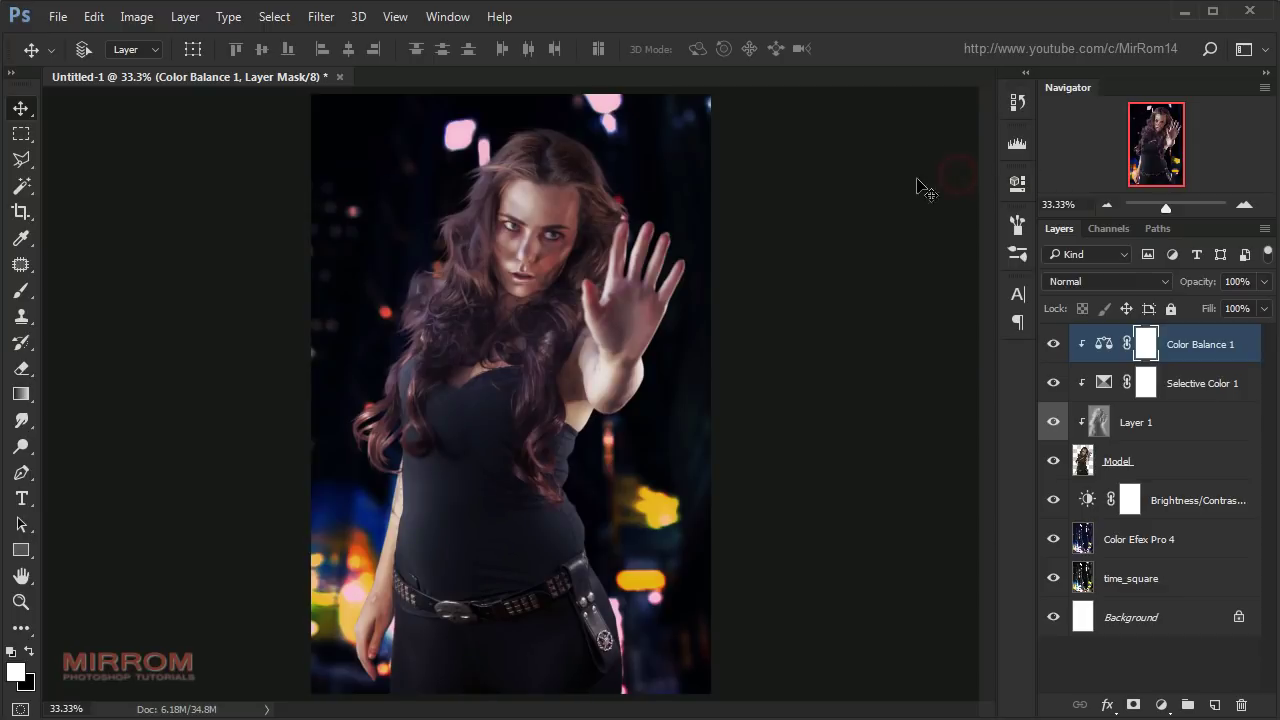
- Select Layer 1 and switch to the Burn Tool
{"action": "left_click", "coordinate": [1086, 432]}
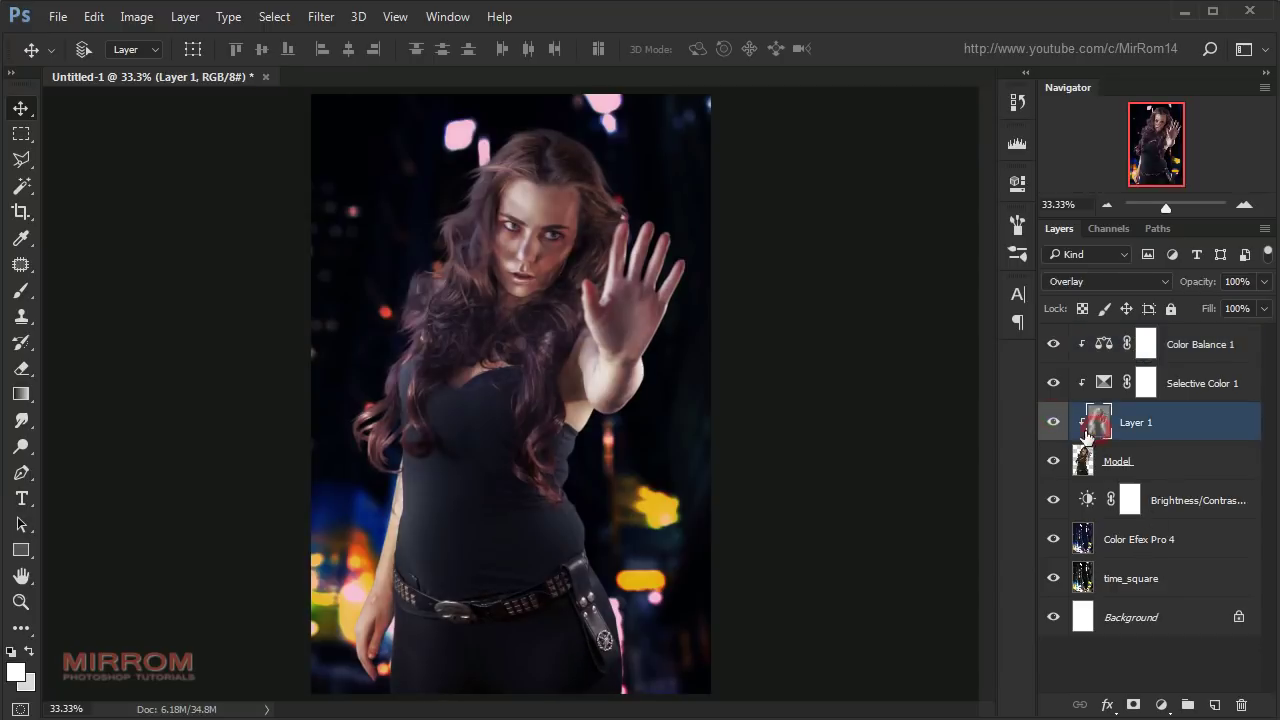
{"action": "right_click", "coordinate": [21, 446]}
{"action": "left_click", "coordinate": [70, 464]}
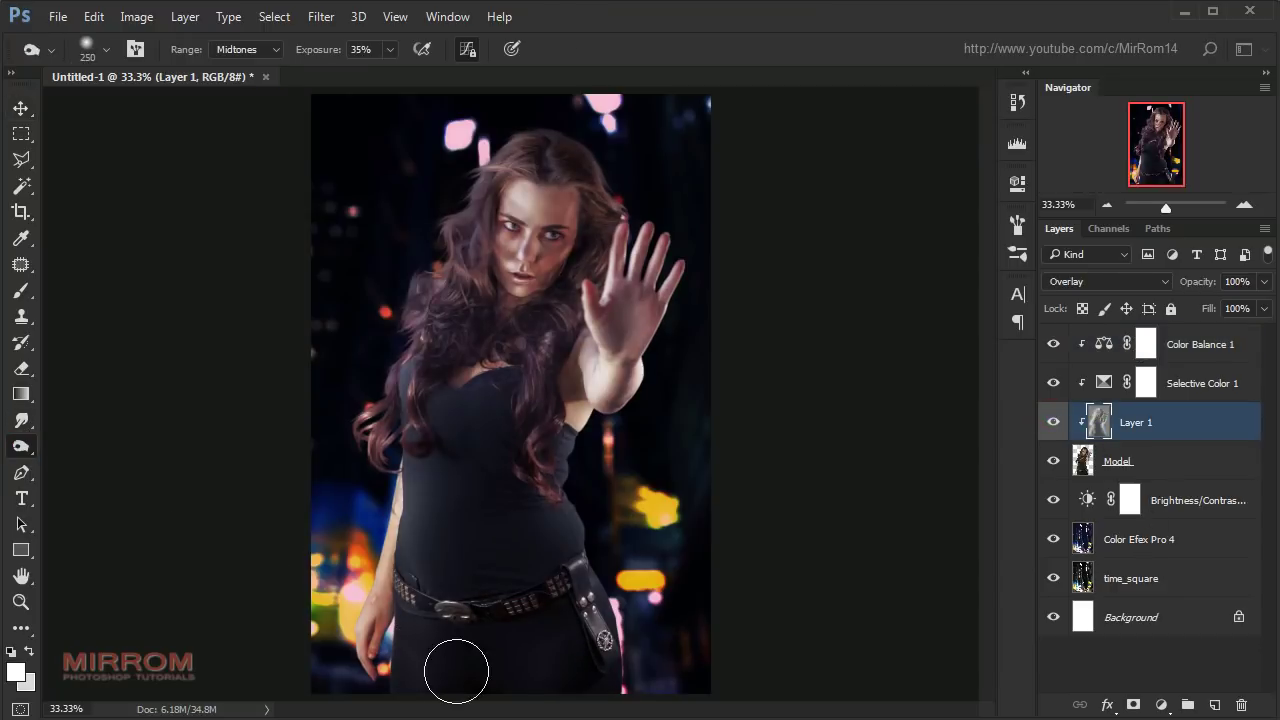
- Resize the brush, switch to the Dodge Tool, and brighten the hair's left edge
{"action": "key", "text": "bracketright"}
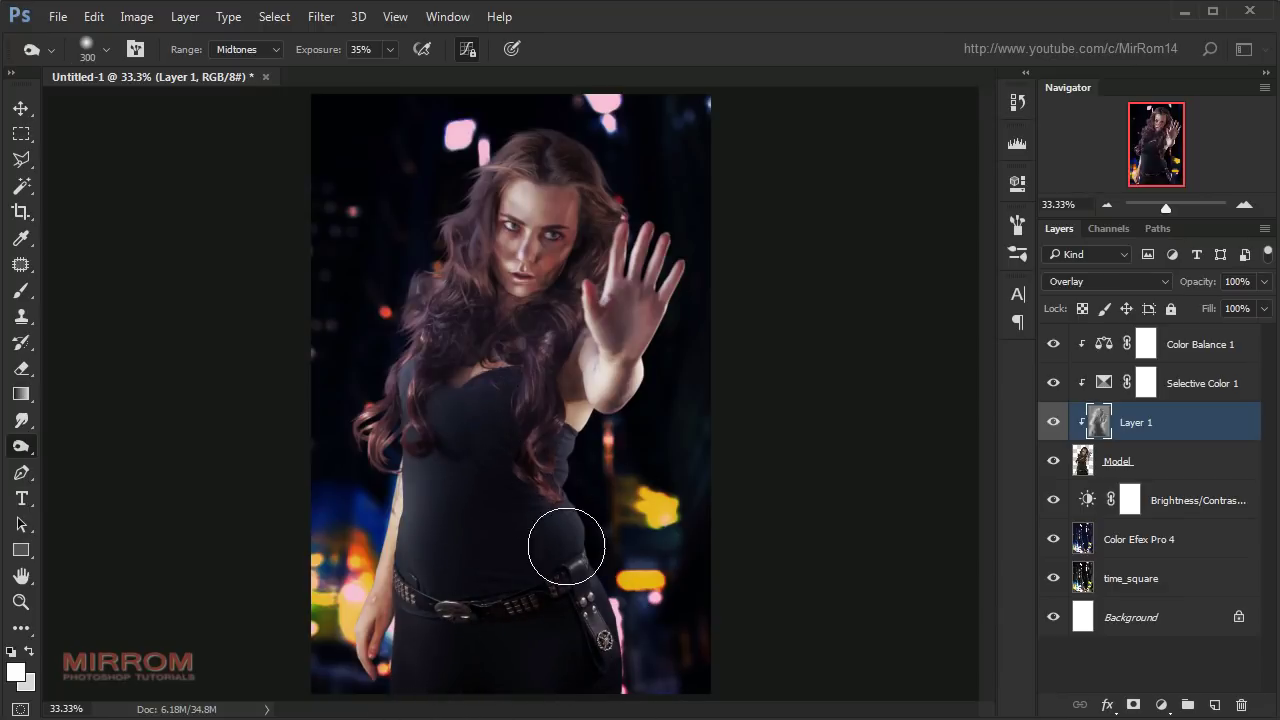
{"action": "key", "text": "bracketleft"}
{"action": "right_click", "coordinate": [28, 457]}
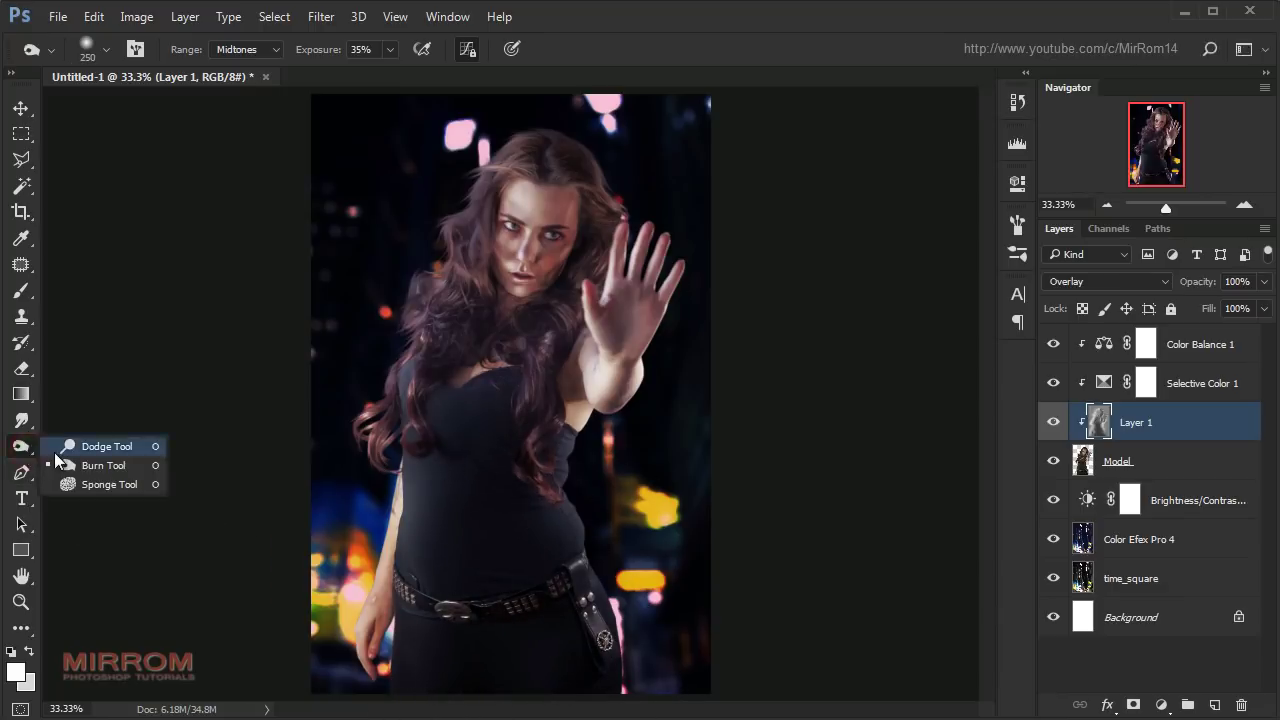
{"action": "left_click", "coordinate": [60, 444]}
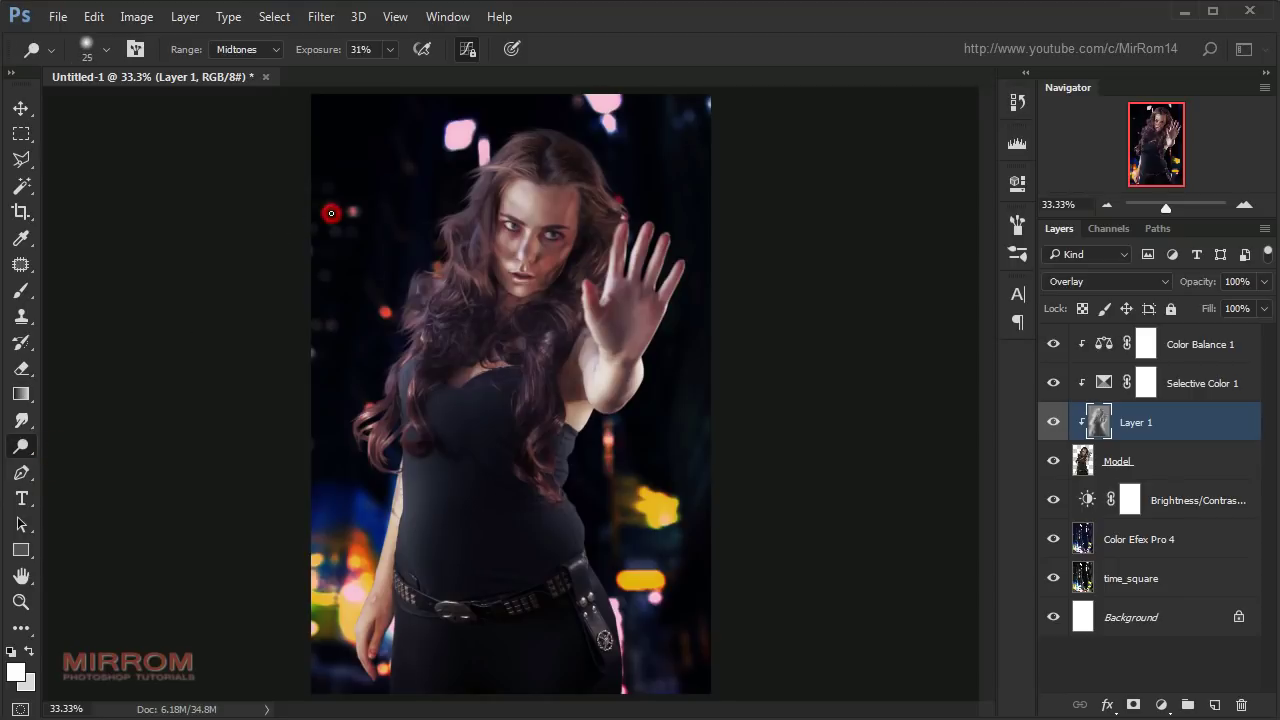
{"action": "mouse_move", "coordinate": [460, 140]}
{"action": "left_mouse_down"}
{"action": "mouse_move", "coordinate": [358, 429]}
{"action": "mouse_move", "coordinate": [375, 496]}
{"action": "left_mouse_up"}
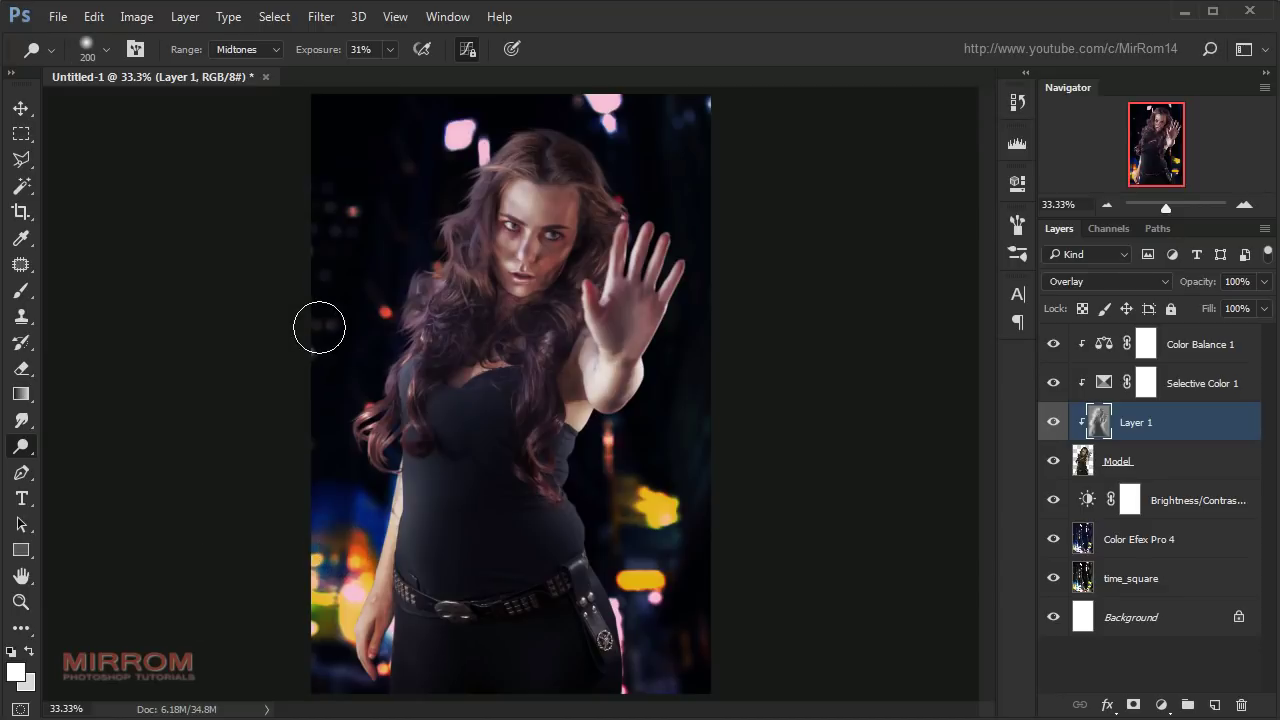
- Return to the Move Tool and select the Brightness/Contrast 1 layer
{"action": "key", "text": "v"}
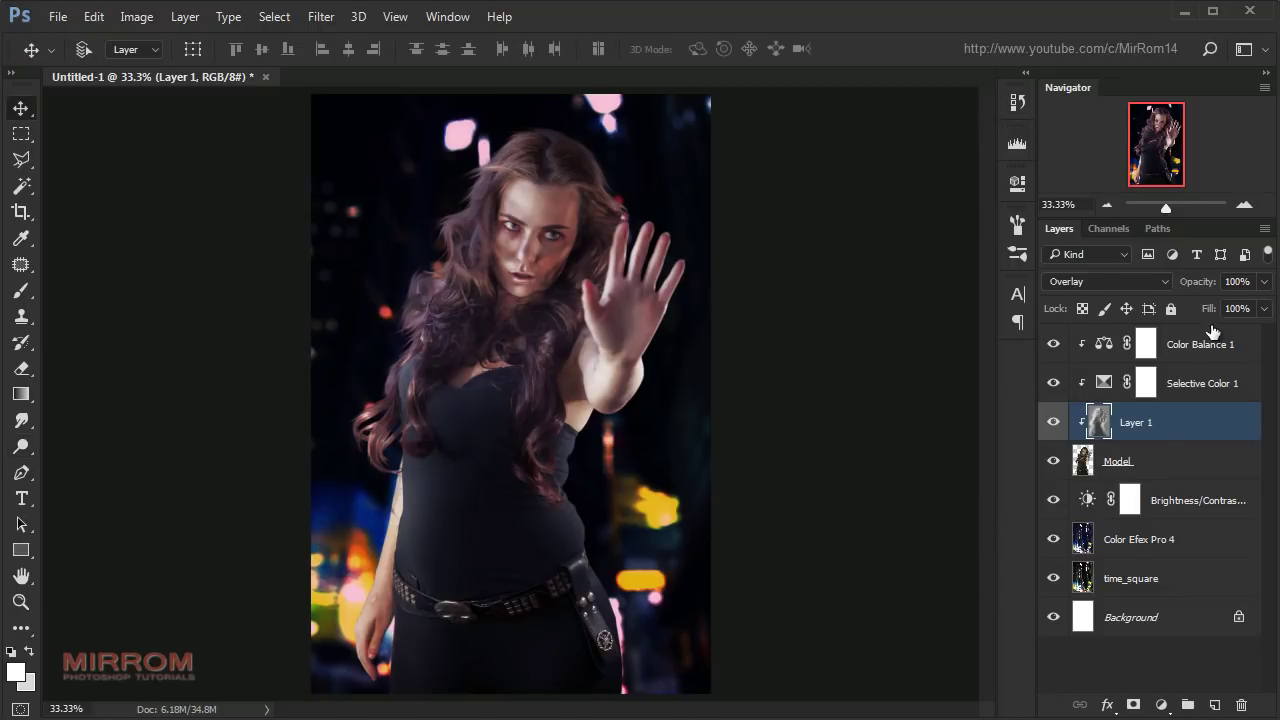
{"action": "left_click", "coordinate": [1210, 344]}
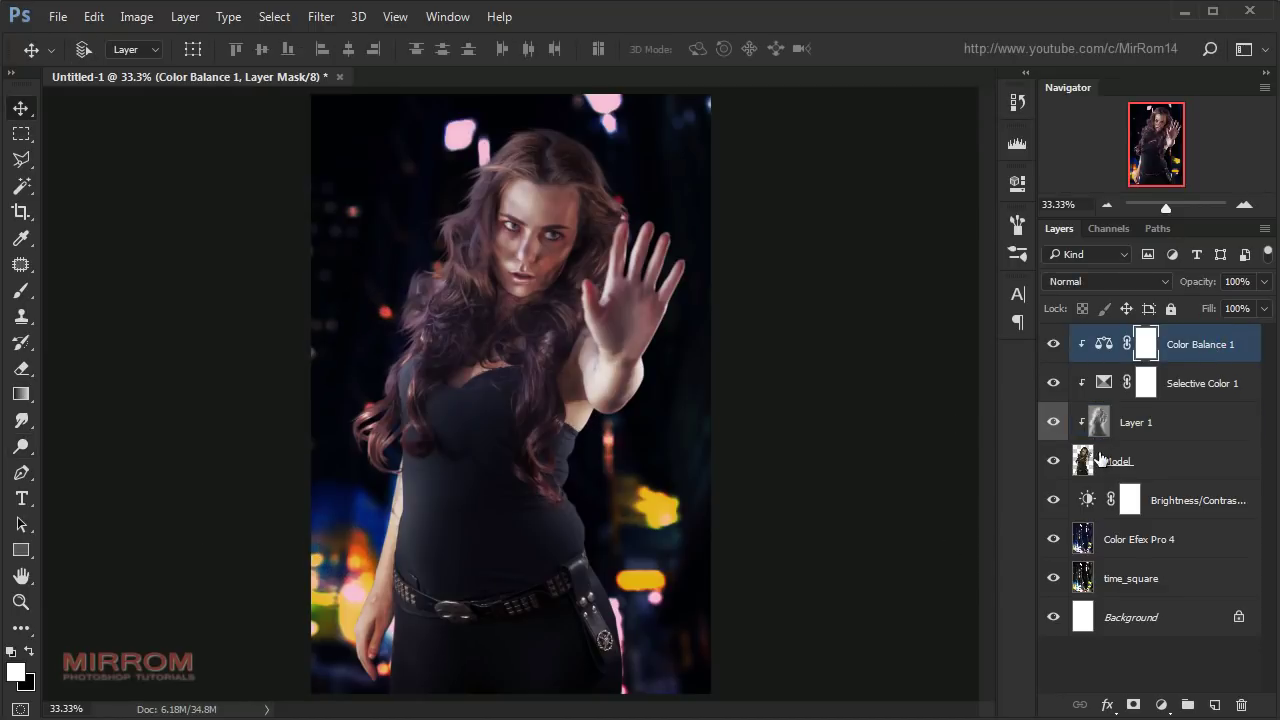
{"action": "left_click", "coordinate": [1157, 502]}
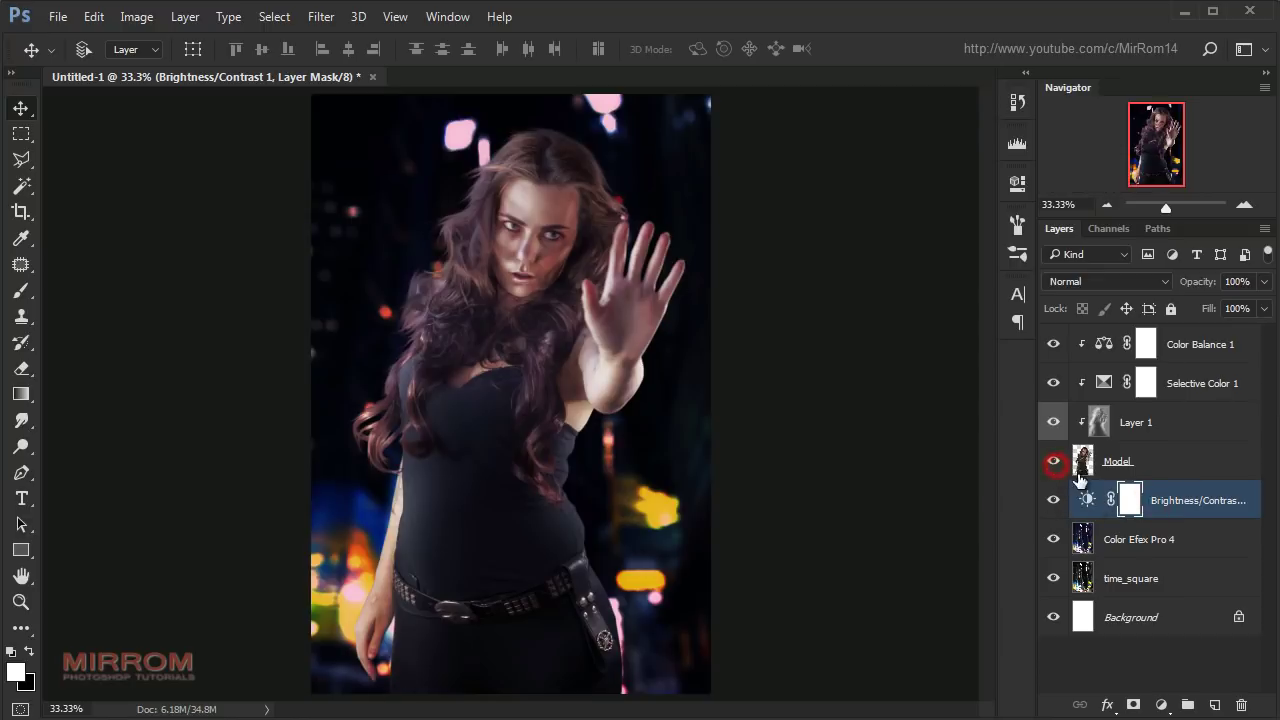
- Place the bokeh image embedded, scaled down at the upper left and flipped horizontally
{"action": "left_click", "coordinate": [56, 18]}
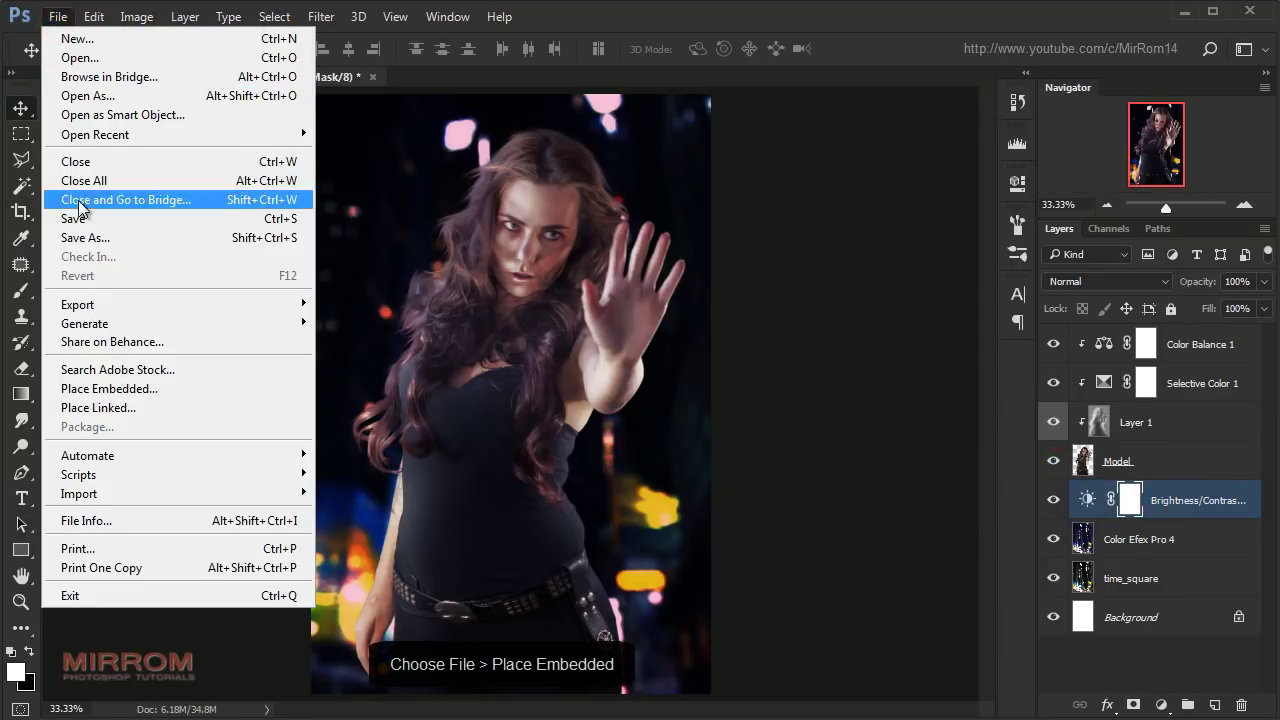
{"action": "left_click", "coordinate": [180, 390]}
{"action": "left_click_drag", "start_coordinate": [638, 393], "coordinate": [507, 241]}
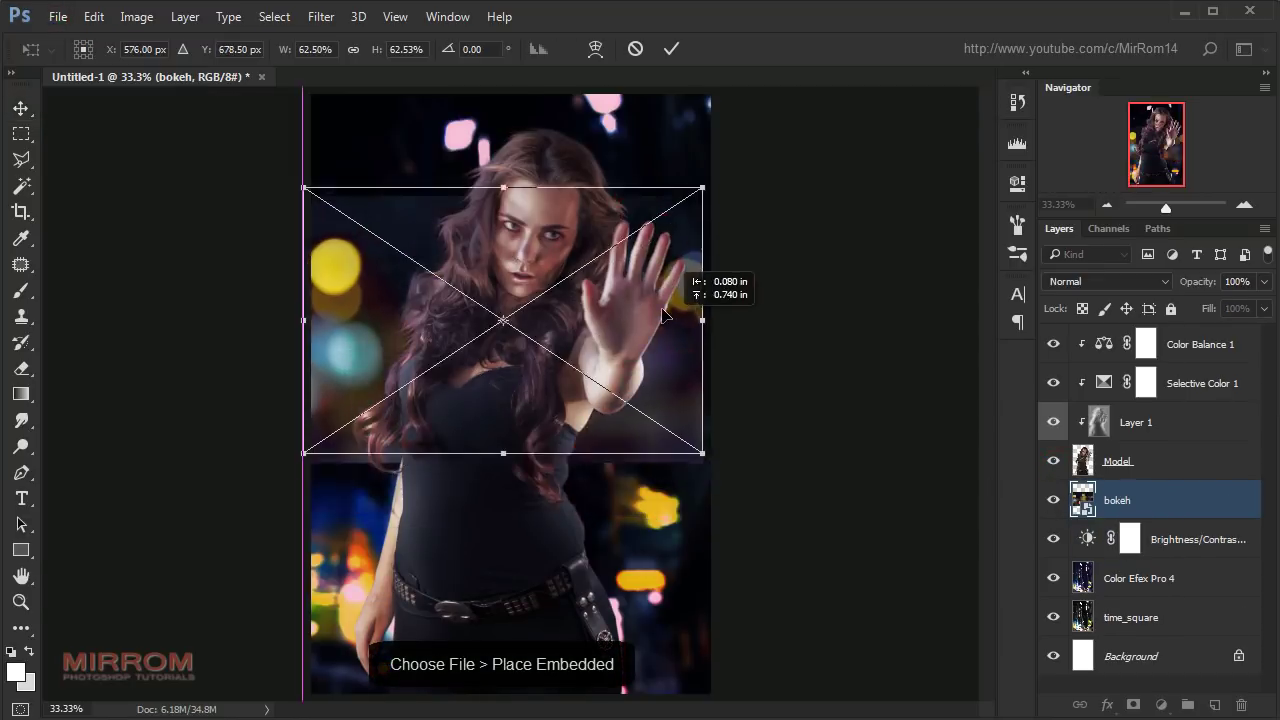
{"action": "mouse_move", "coordinate": [580, 110]}
{"action": "left_mouse_down"}
{"action": "mouse_move", "coordinate": [557, 155]}
{"action": "mouse_move", "coordinate": [414, 234]}
{"action": "mouse_move", "coordinate": [493, 215]}
{"action": "left_mouse_up"}
{"action": "left_click_drag", "start_coordinate": [507, 315], "coordinate": [518, 330]}
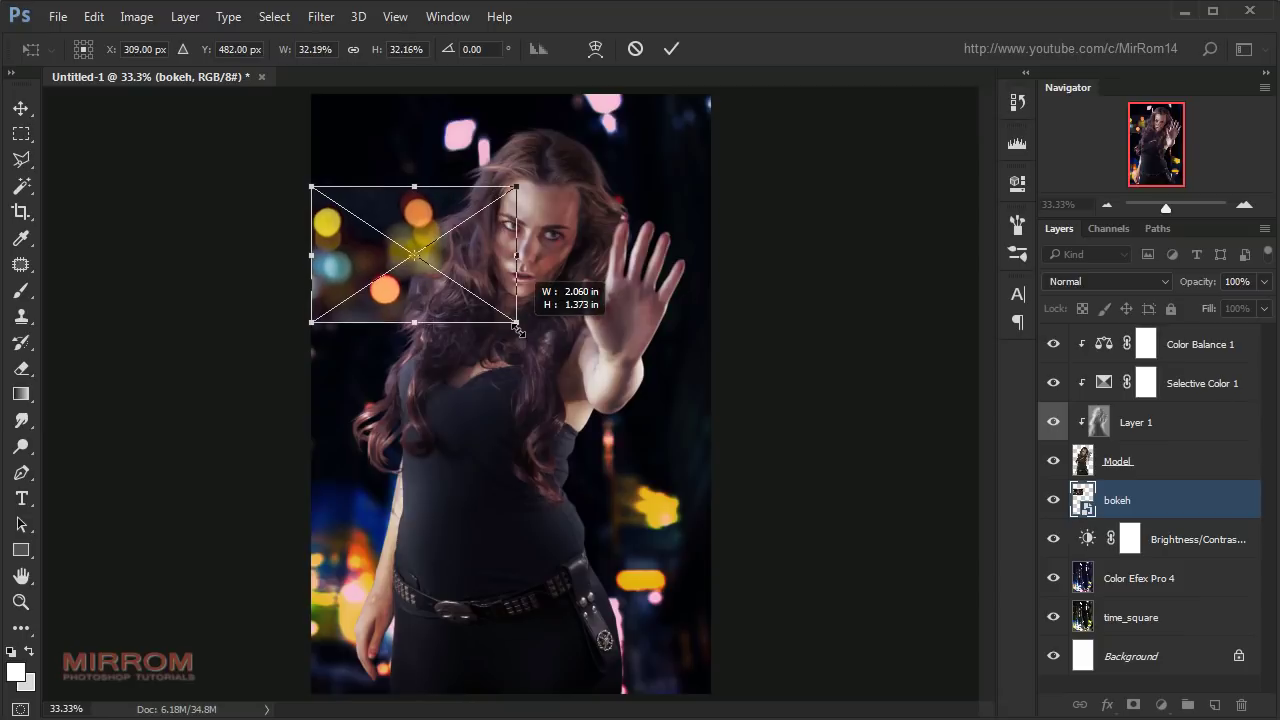
{"action": "mouse_move", "coordinate": [472, 278]}
{"action": "left_mouse_down"}
{"action": "mouse_move", "coordinate": [383, 285]}
{"action": "mouse_move", "coordinate": [488, 260]}
{"action": "left_mouse_up"}
{"action": "right_click", "coordinate": [414, 270]}
{"action": "left_click", "coordinate": [494, 552]}
{"action": "key", "text": "Return"}
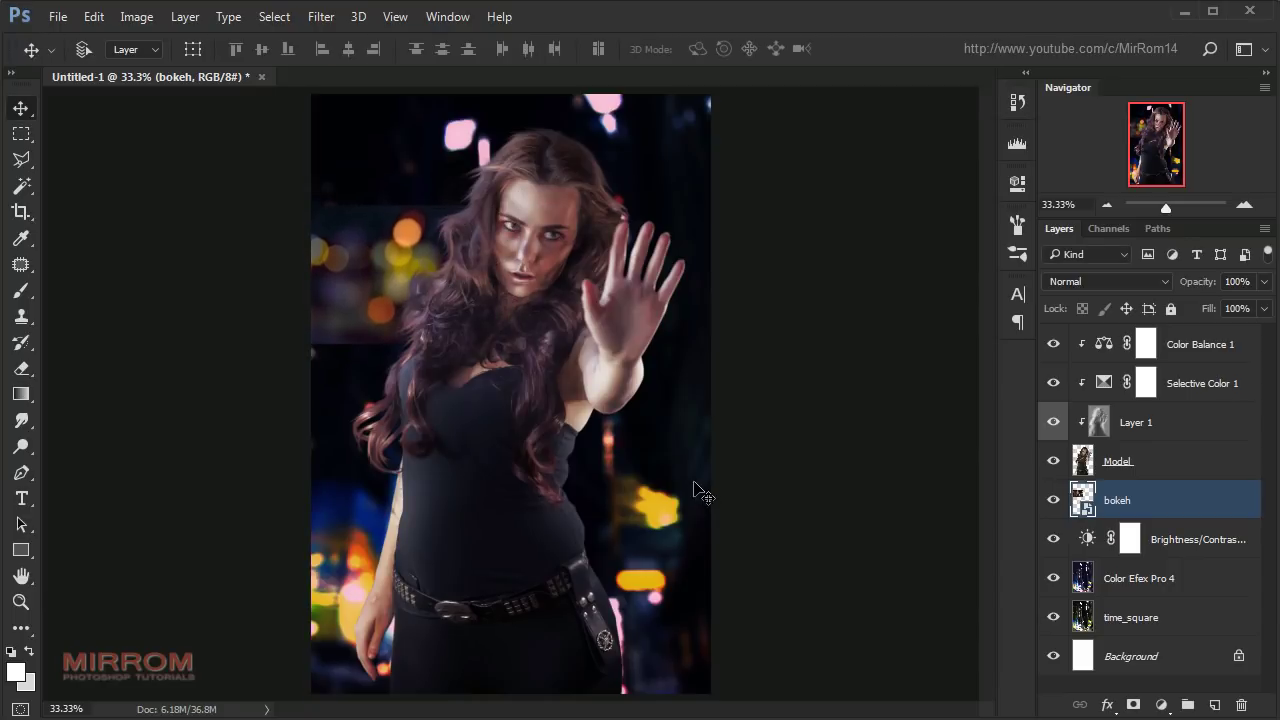
- Set the bokeh layer to Screen blend mode and compare it by toggling visibility
{"action": "left_click", "coordinate": [1082, 281]}
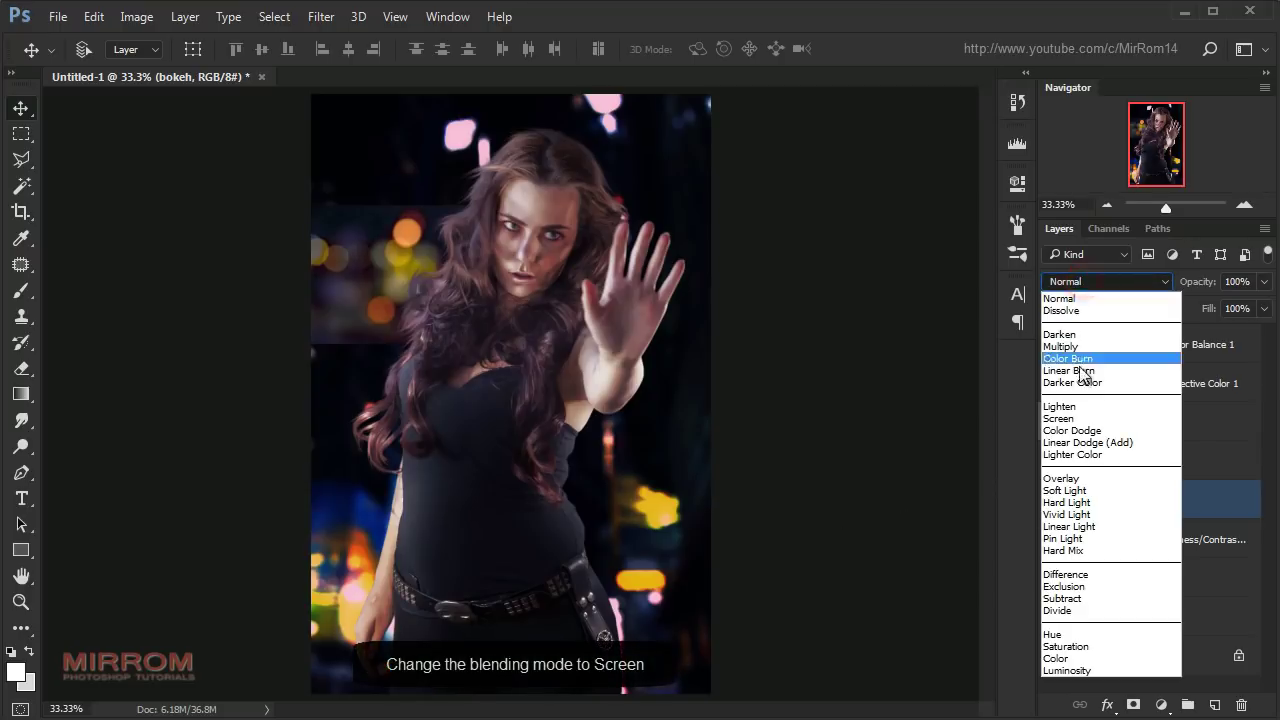
{"action": "left_click", "coordinate": [1076, 420]}
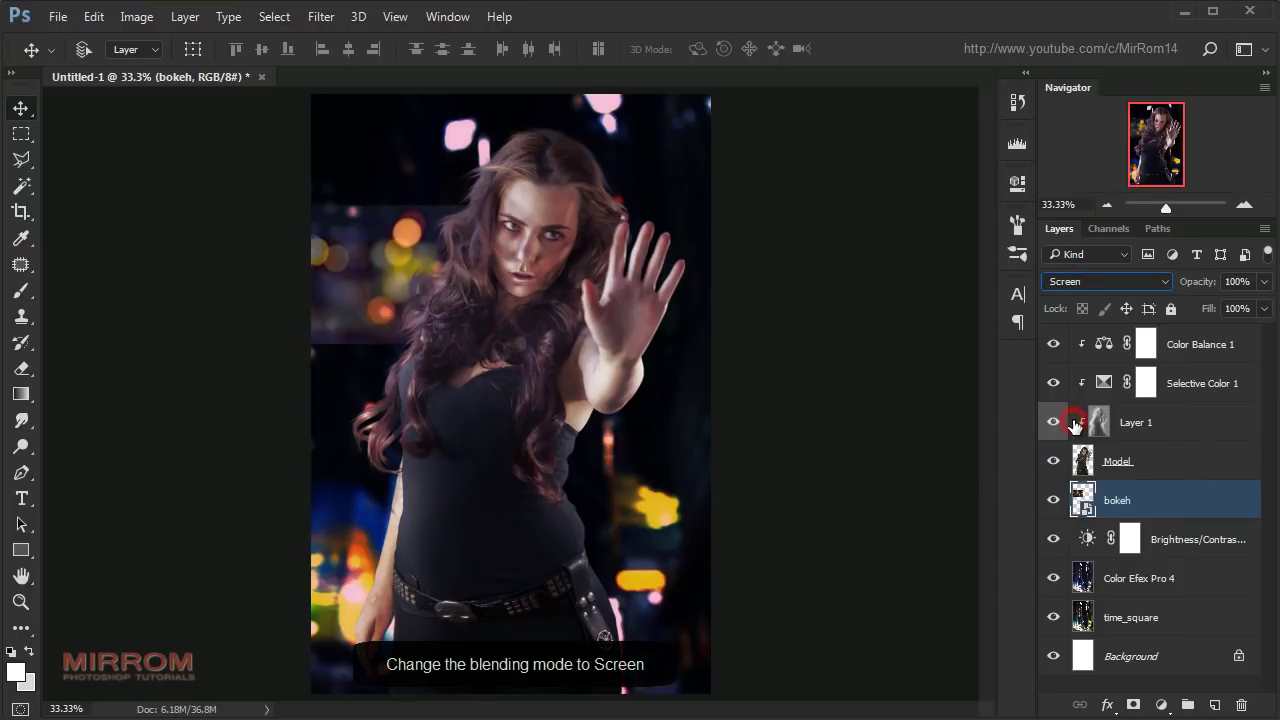
{"action": "left_click", "coordinate": [1055, 502]}
{"action": "left_click", "coordinate": [1161, 705]}
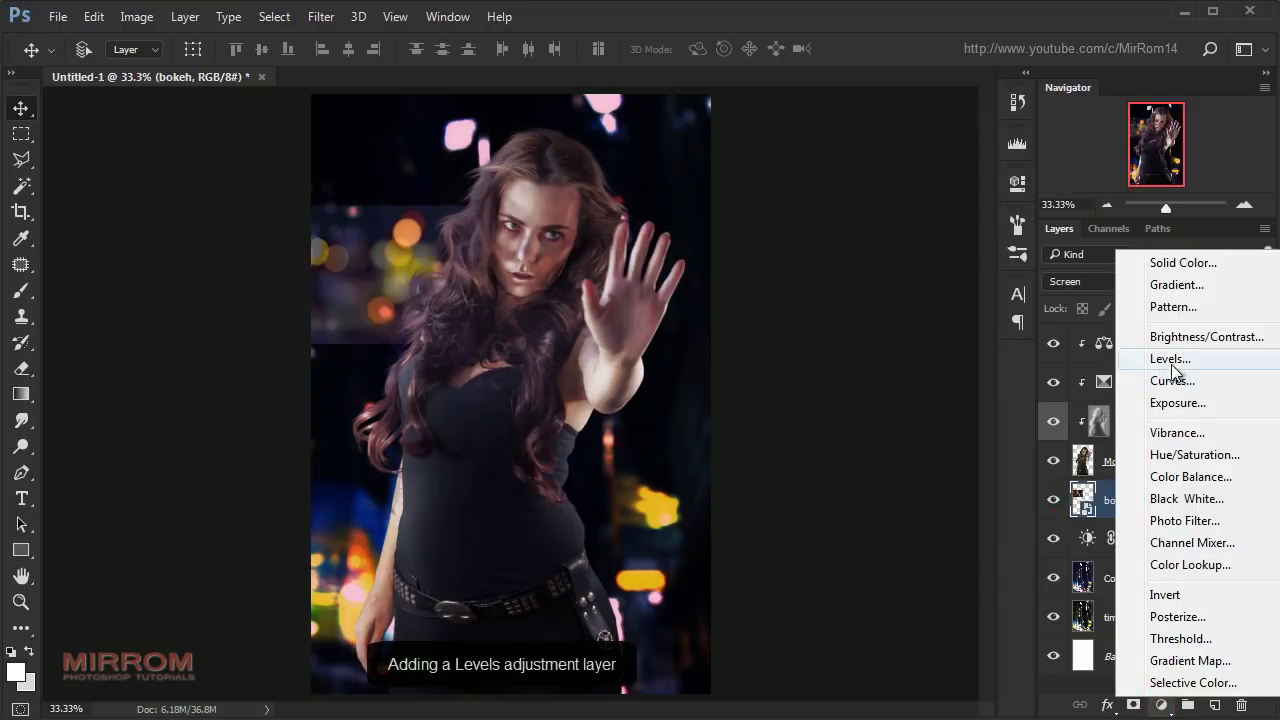
- Add a Levels layer clipped to the bokeh with input levels 56 / 1.55 / 255
{"action": "left_click", "coordinate": [1170, 358]}
{"action": "left_click", "coordinate": [838, 479]}
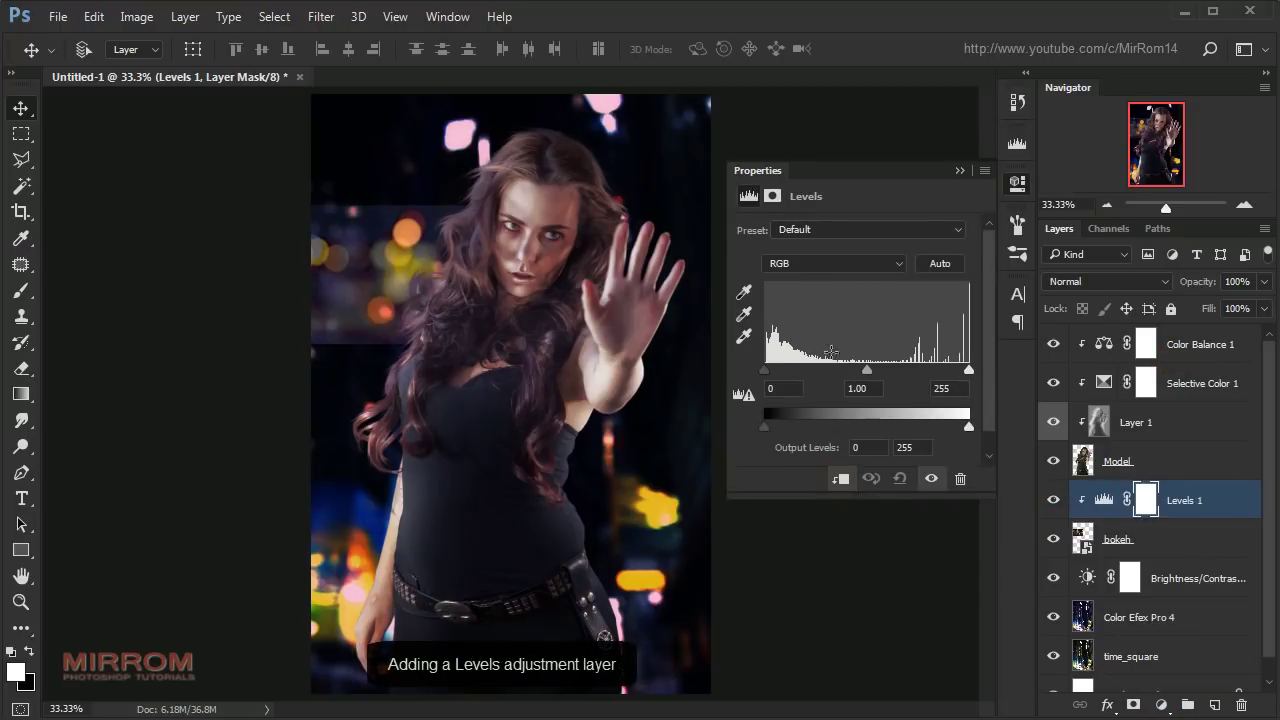
{"action": "left_click_drag", "start_coordinate": [773, 374], "coordinate": [806, 372]}
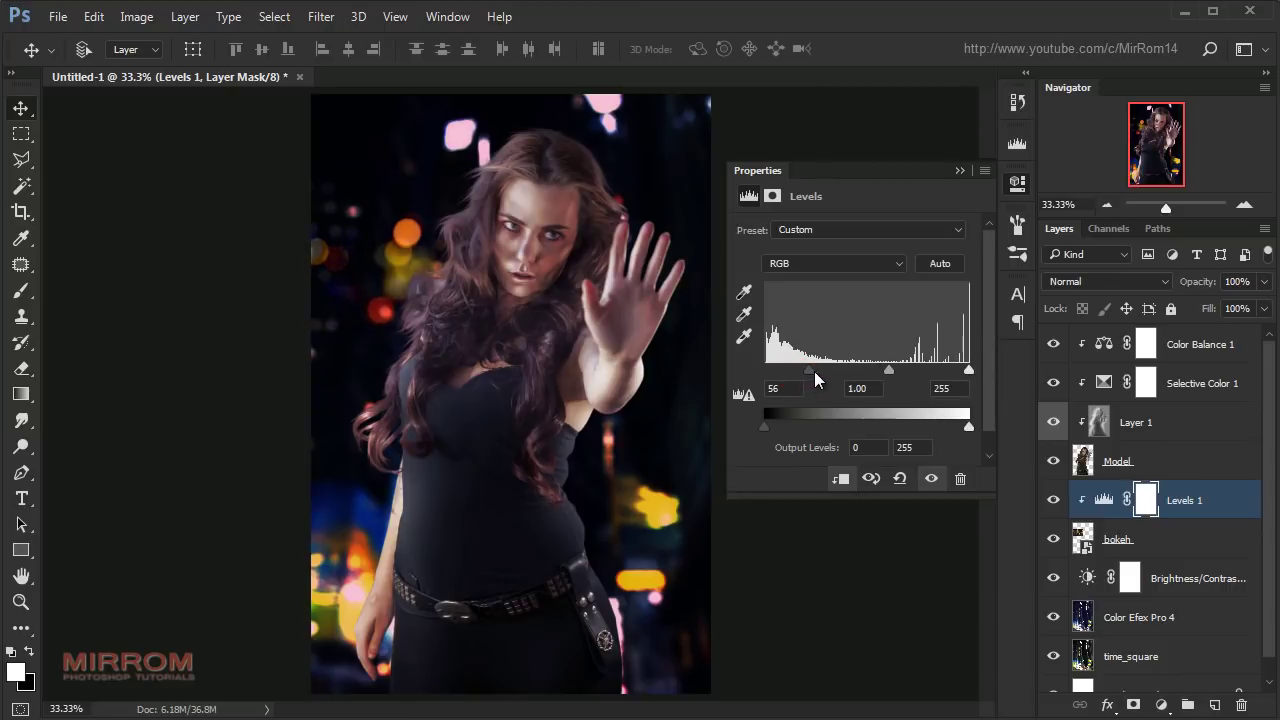
{"action": "left_click_drag", "start_coordinate": [888, 375], "coordinate": [876, 380]}
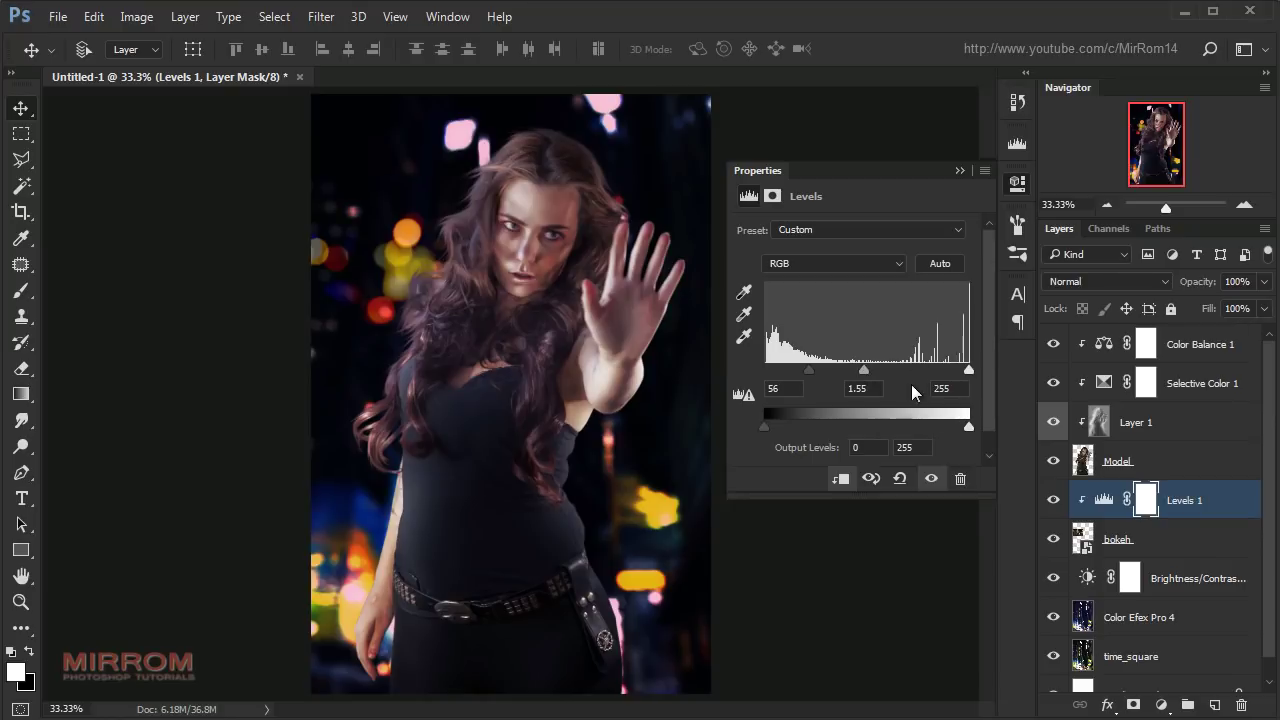
{"action": "left_click", "coordinate": [959, 170]}
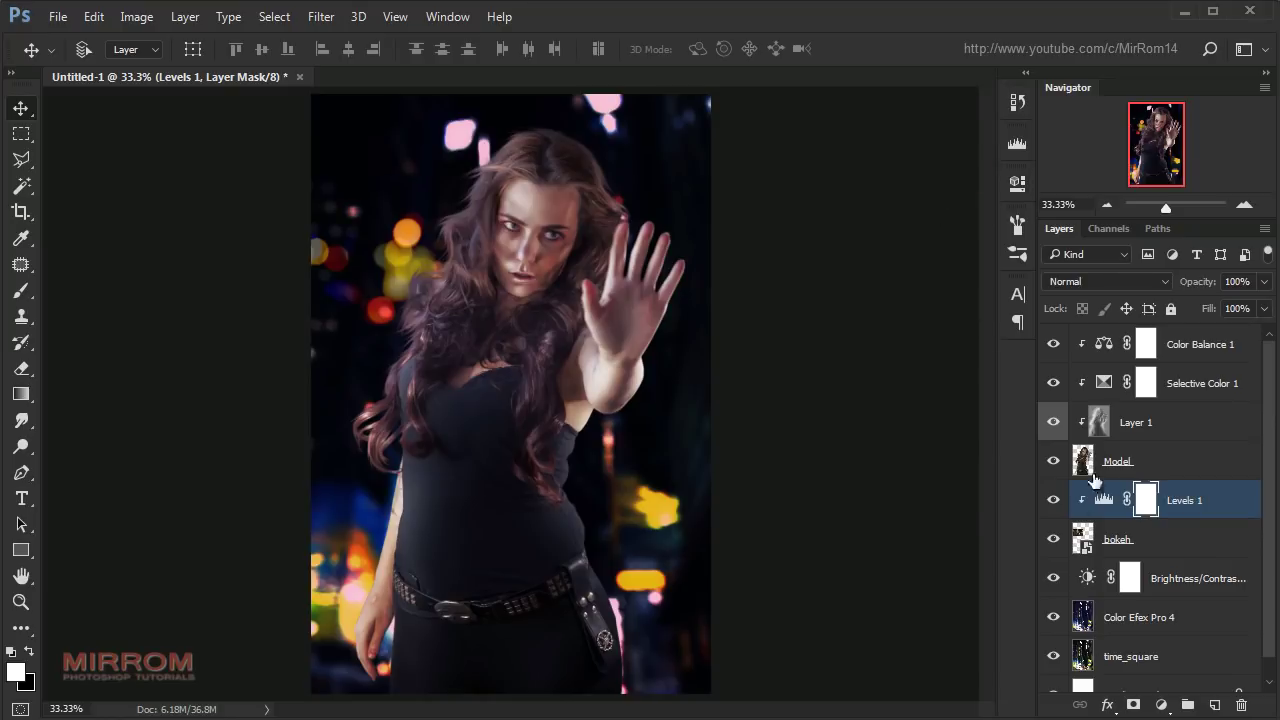
- Set the bokeh layer's opacity to 67%
{"action": "left_click", "coordinate": [1150, 541]}
{"action": "left_click", "coordinate": [1264, 281]}
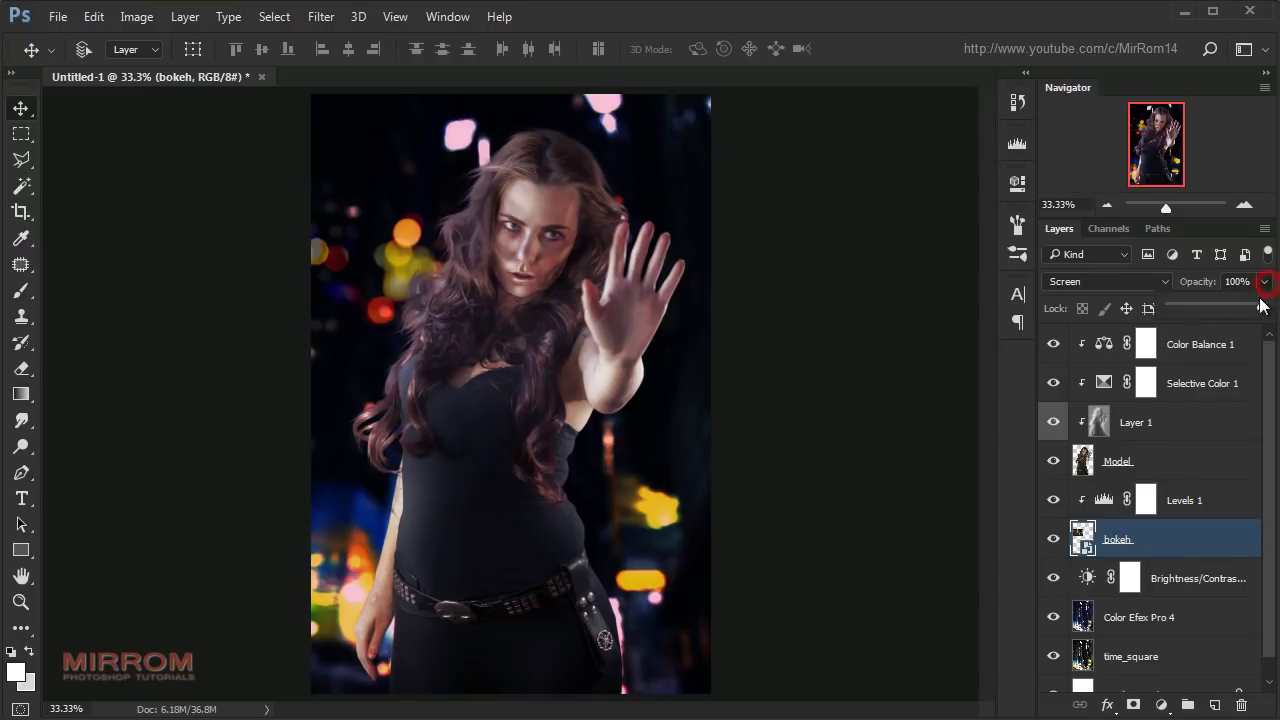
{"action": "left_click_drag", "start_coordinate": [1265, 304], "coordinate": [1220, 301]}
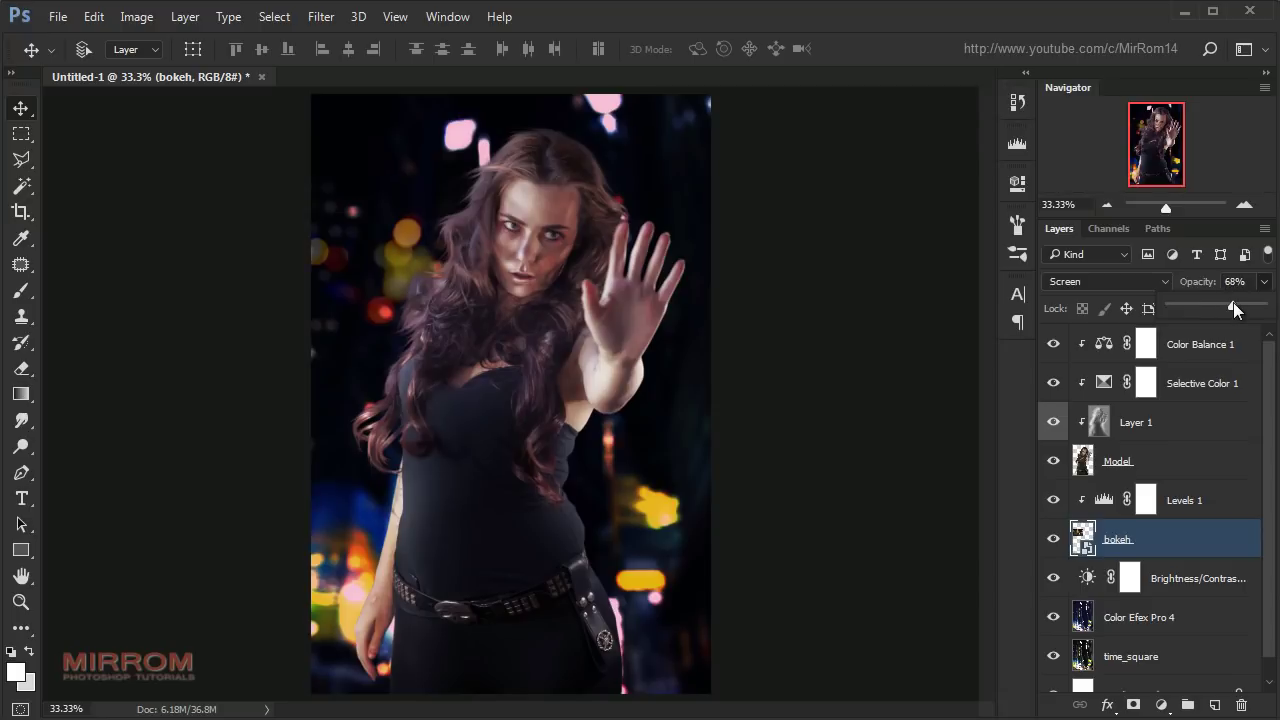
{"action": "left_click_drag", "start_coordinate": [1224, 301], "coordinate": [1232, 302]}
{"action": "left_click", "coordinate": [808, 366]}
- Transform the bokeh patch, enlarging it slightly and flipping it vertically
{"action": "key", "text": "ctrl"}
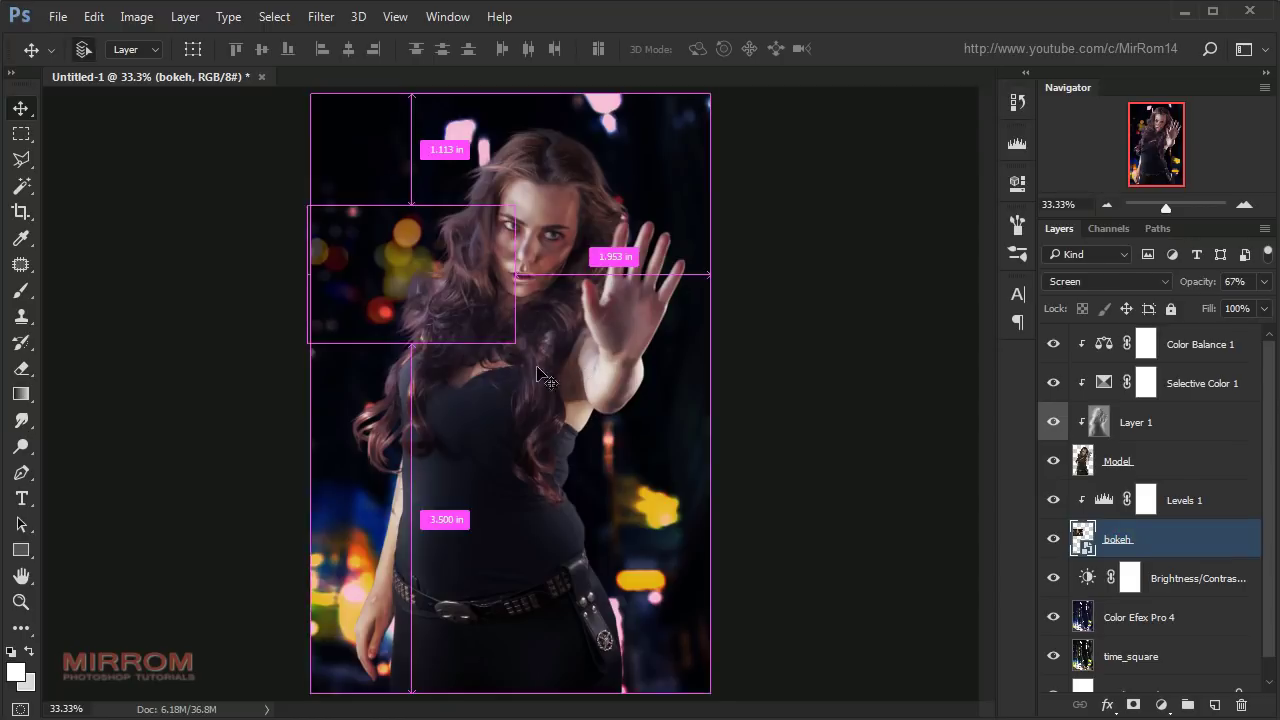
{"action": "key", "text": "ctrl+t"}
{"action": "left_click_drag", "start_coordinate": [515, 343], "coordinate": [535, 355]}
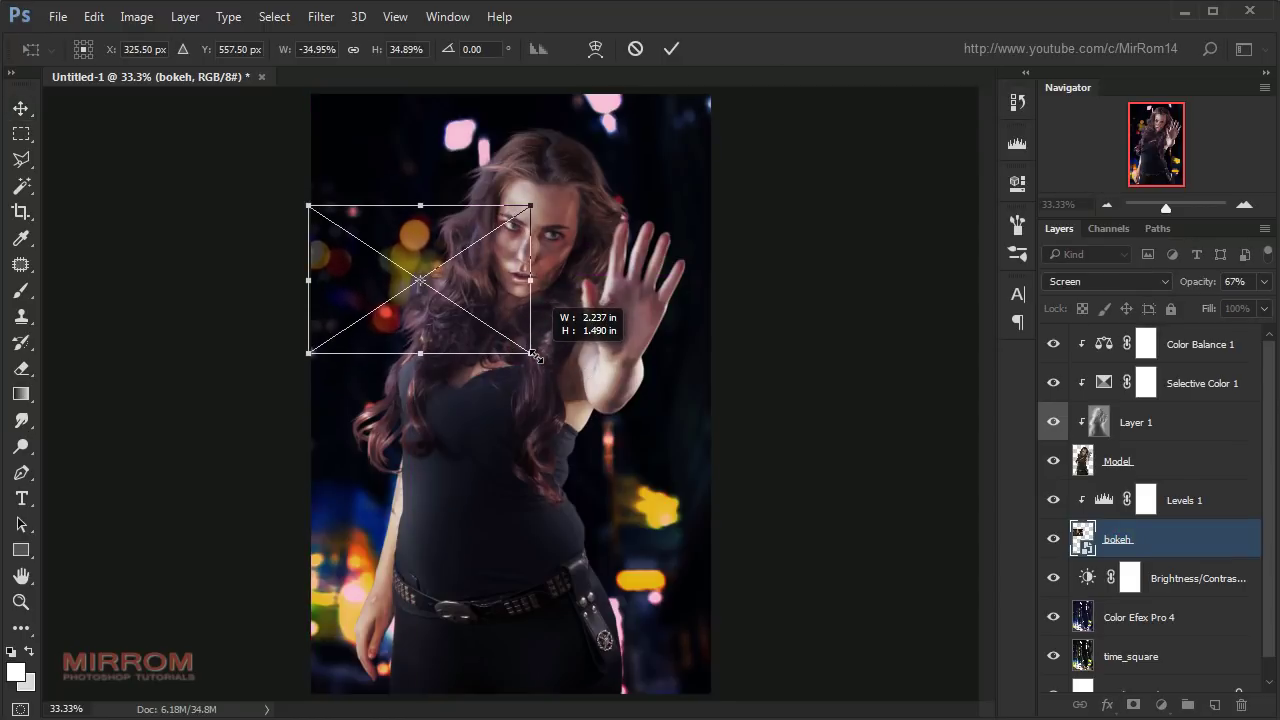
{"action": "right_click", "coordinate": [408, 245]}
{"action": "left_click", "coordinate": [447, 546]}
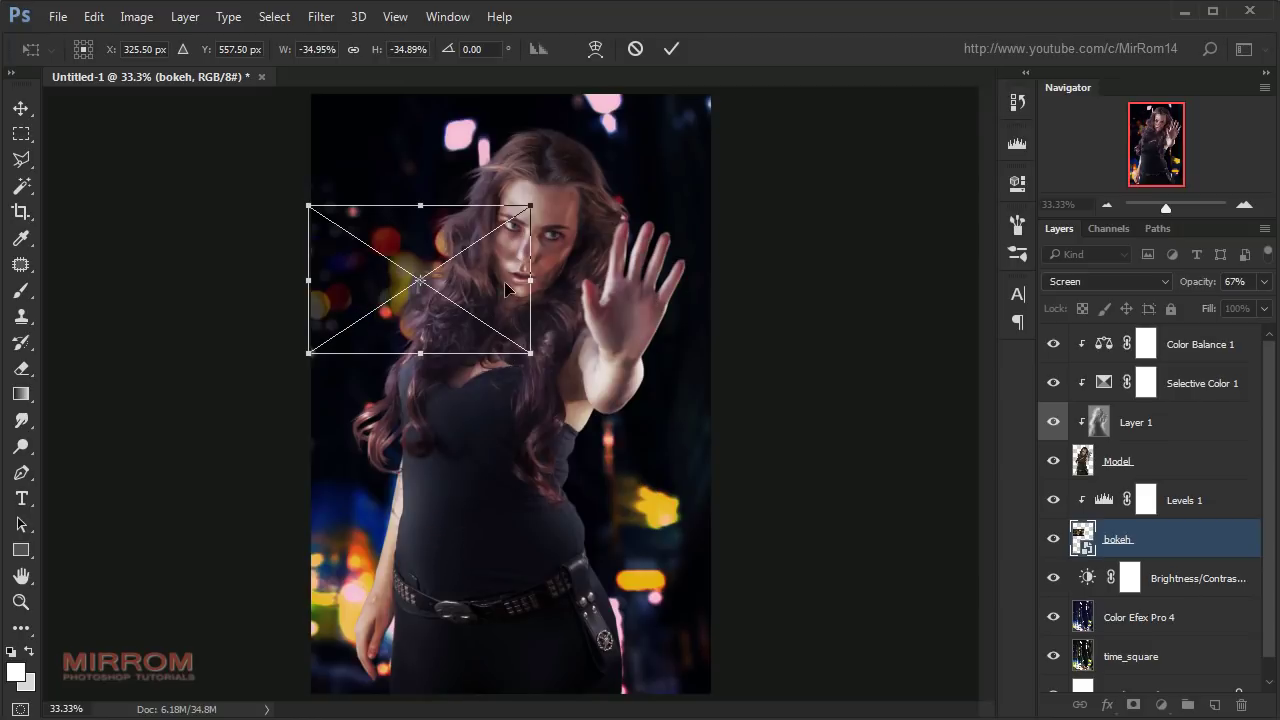
{"action": "key", "text": "Return"}
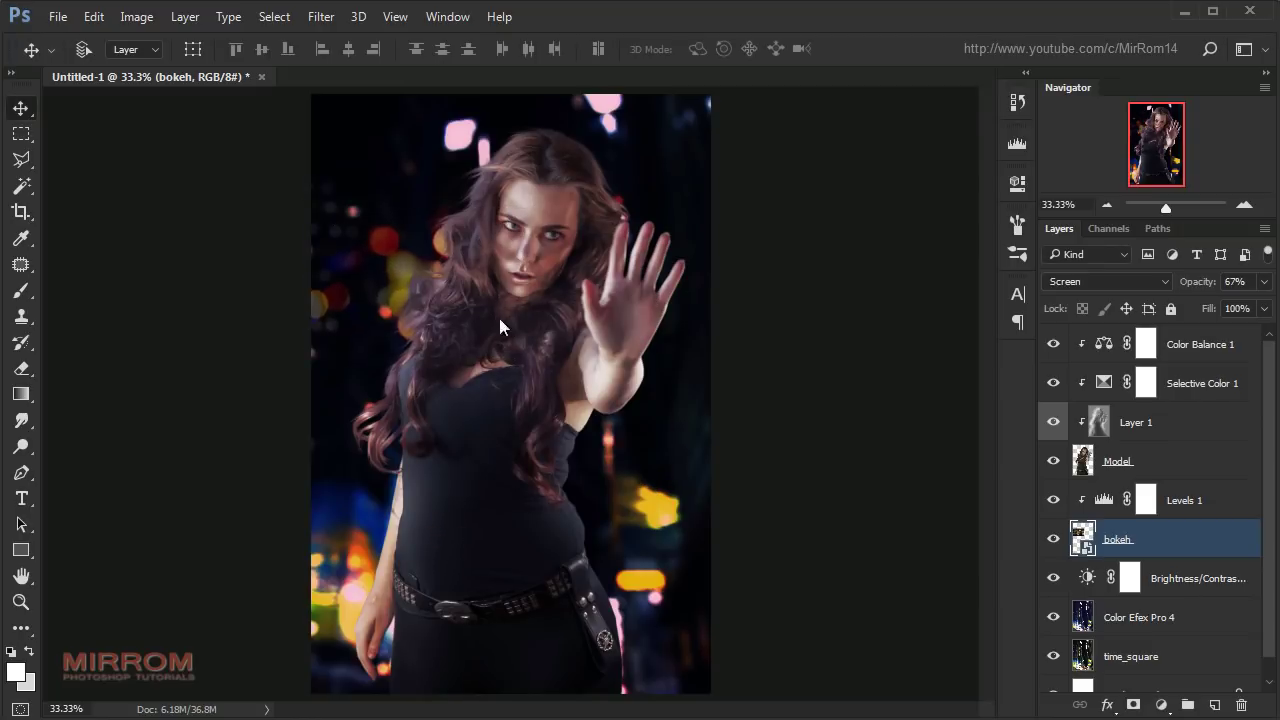
- Enlarge the bokeh patch further up toward the woman's face
{"action": "key", "text": "ctrl+t"}
{"action": "left_click_drag", "start_coordinate": [529, 200], "coordinate": [552, 187]}
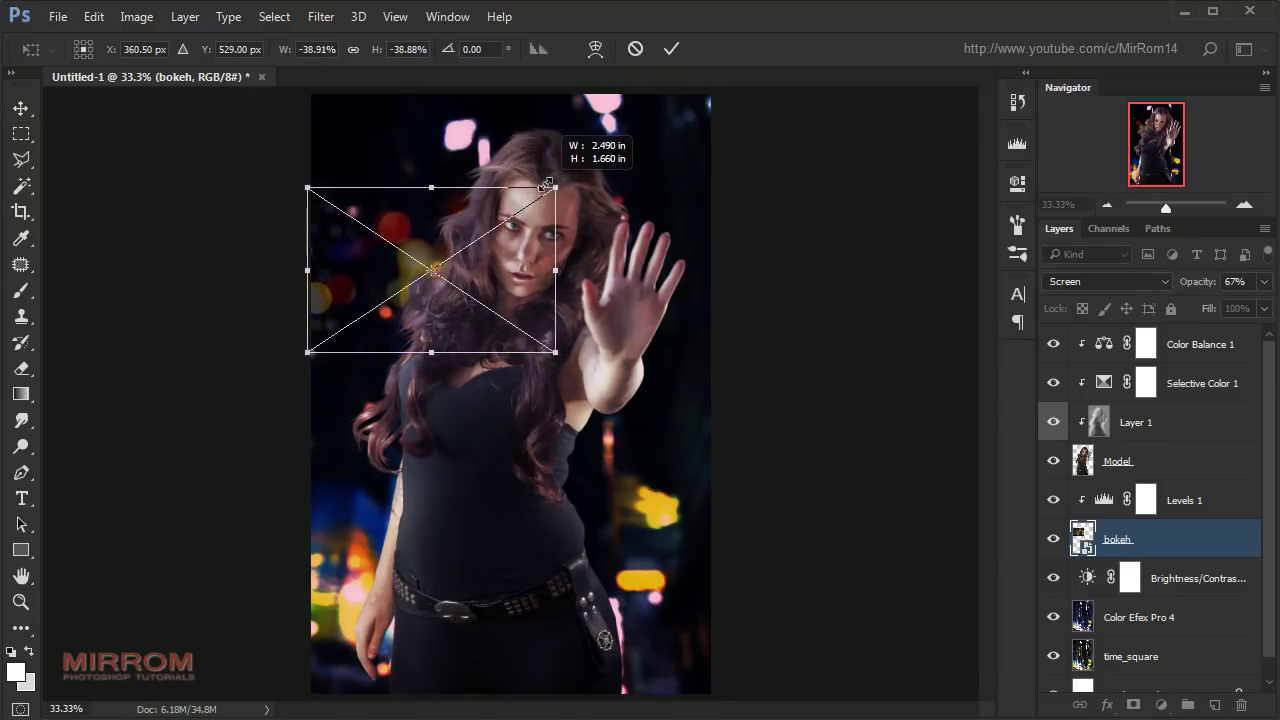
{"action": "key", "text": "Return"}
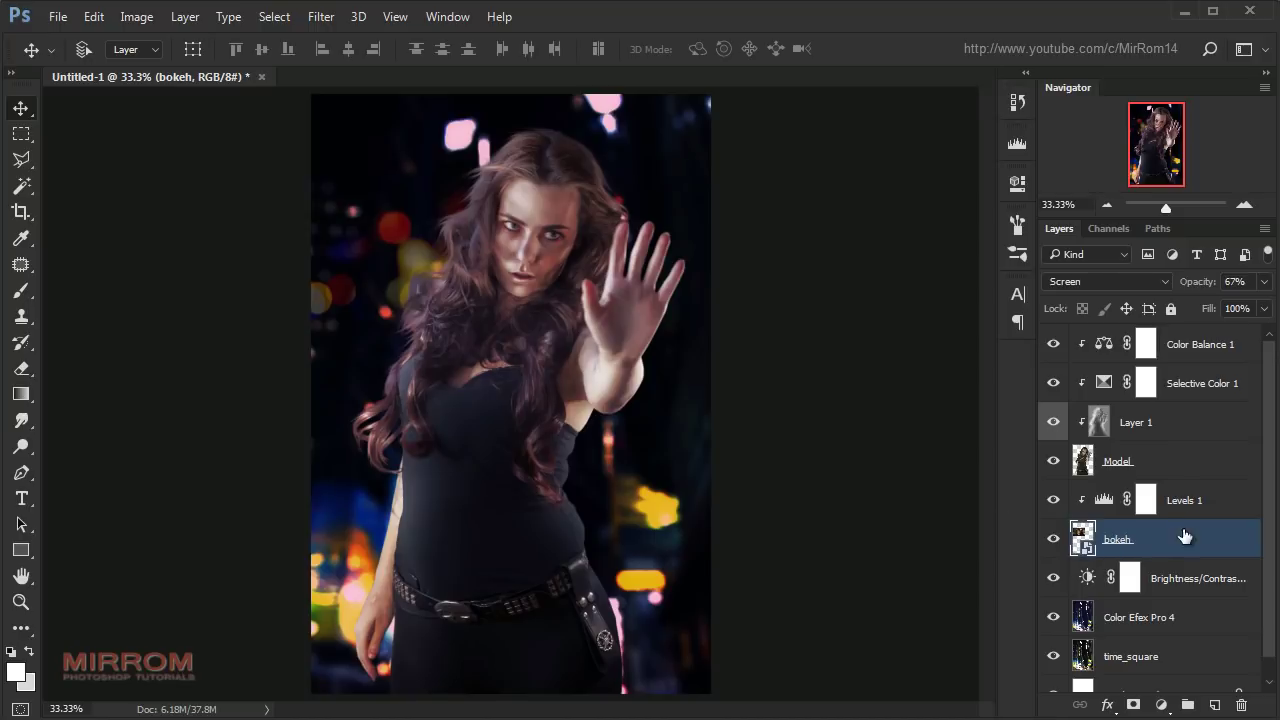
{"action": "left_click", "coordinate": [1187, 512]}
- Place the glitters image embedded, scaled down and moved to the left edge
{"action": "left_click", "coordinate": [58, 17]}
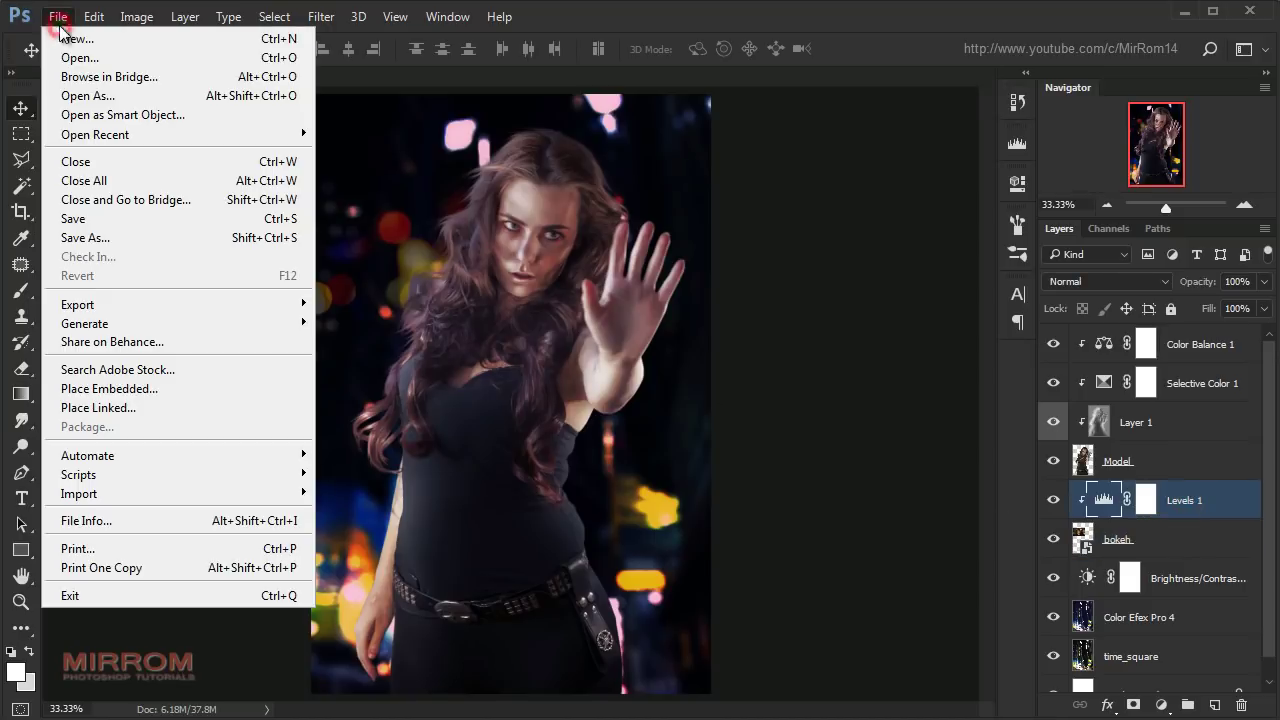
{"action": "left_click", "coordinate": [157, 388]}
{"action": "left_click_drag", "start_coordinate": [698, 243], "coordinate": [500, 400]}
{"action": "left_click_drag", "start_coordinate": [420, 470], "coordinate": [405, 415]}
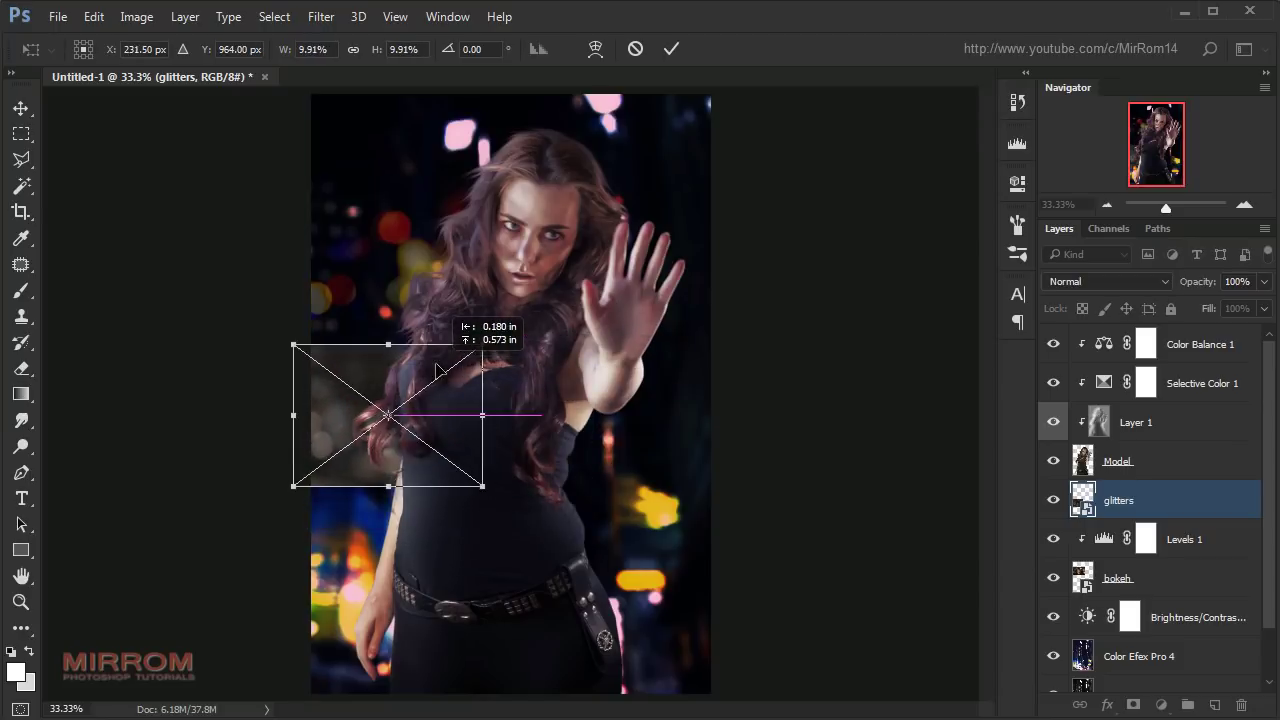
{"action": "left_click_drag", "start_coordinate": [390, 343], "coordinate": [369, 353]}
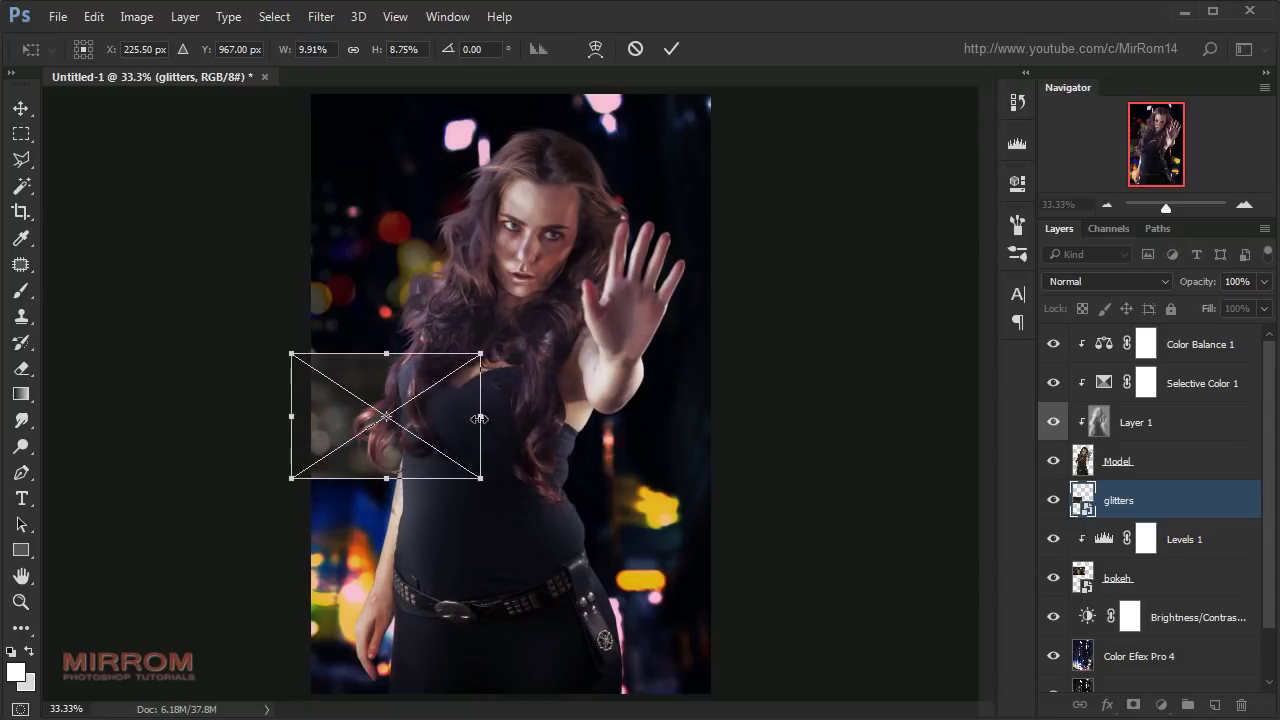
{"action": "key", "text": "Return"}
{"action": "left_click_drag", "start_coordinate": [444, 419], "coordinate": [433, 445]}
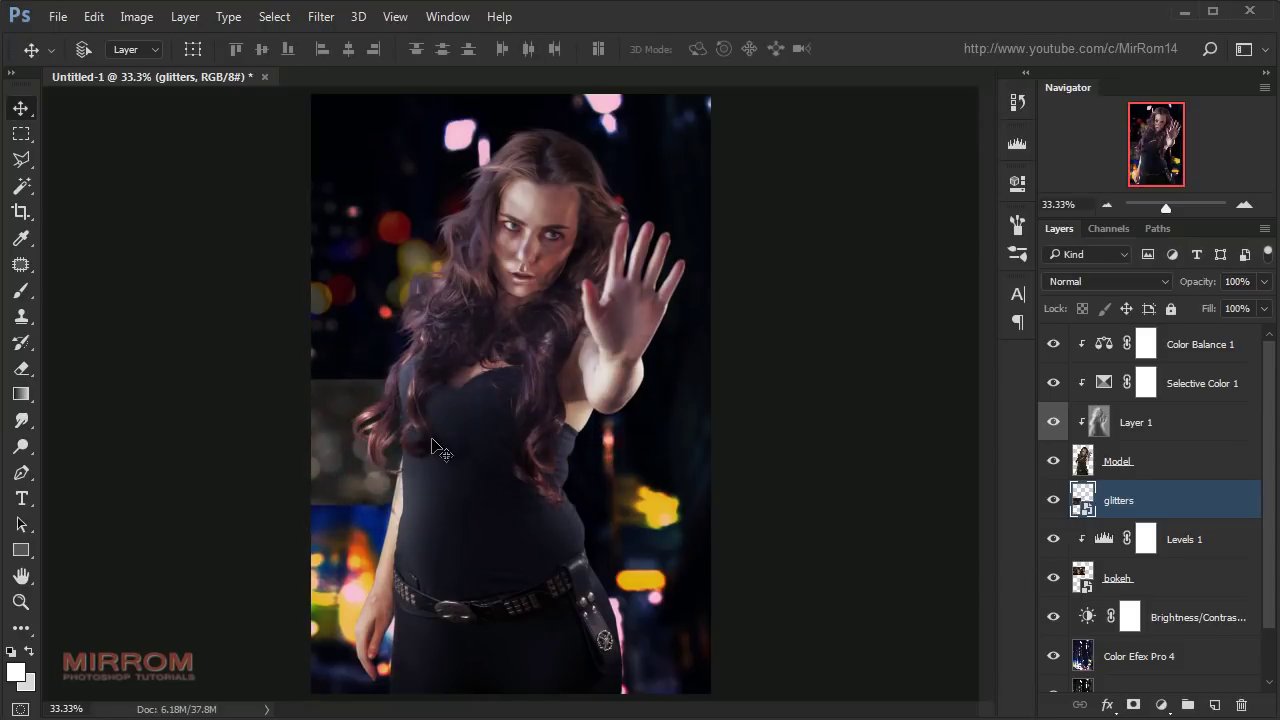
- Set the glitters layer to Screen and stretch it wider beside the woman's chest
{"action": "left_click", "coordinate": [1070, 282]}
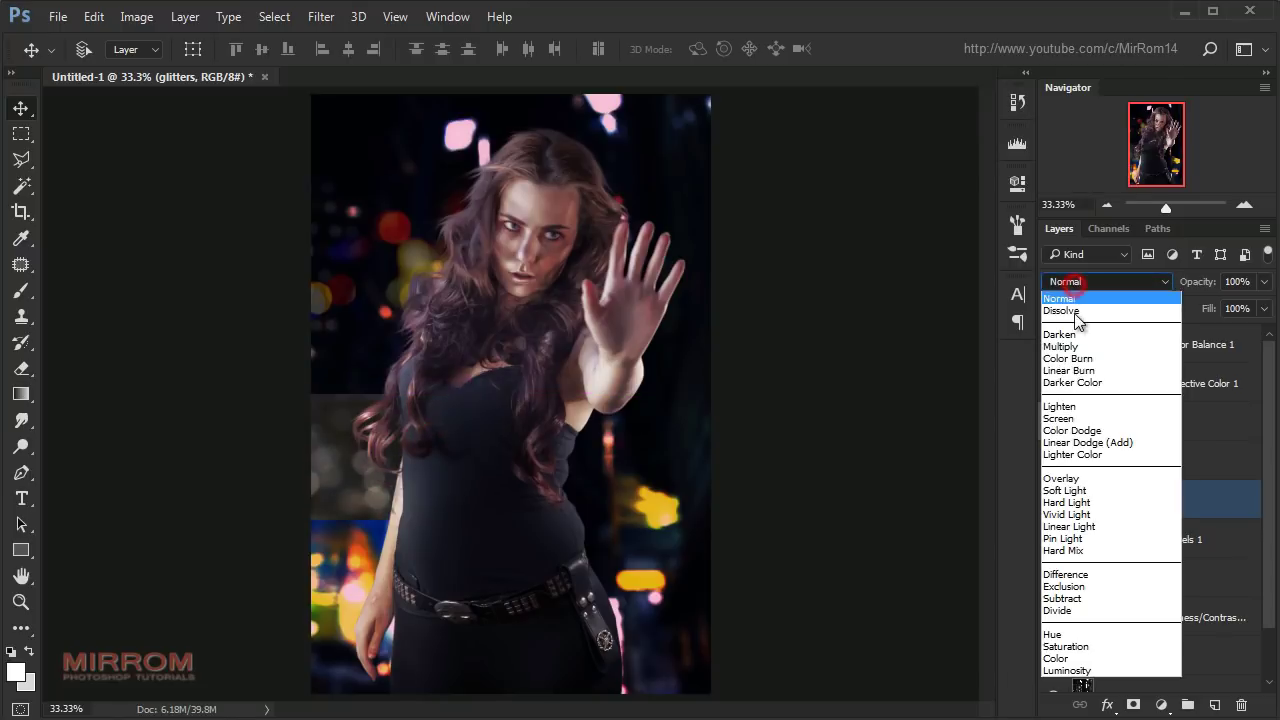
{"action": "left_click", "coordinate": [1060, 418]}
{"action": "left_click_drag", "start_coordinate": [457, 476], "coordinate": [455, 469]}
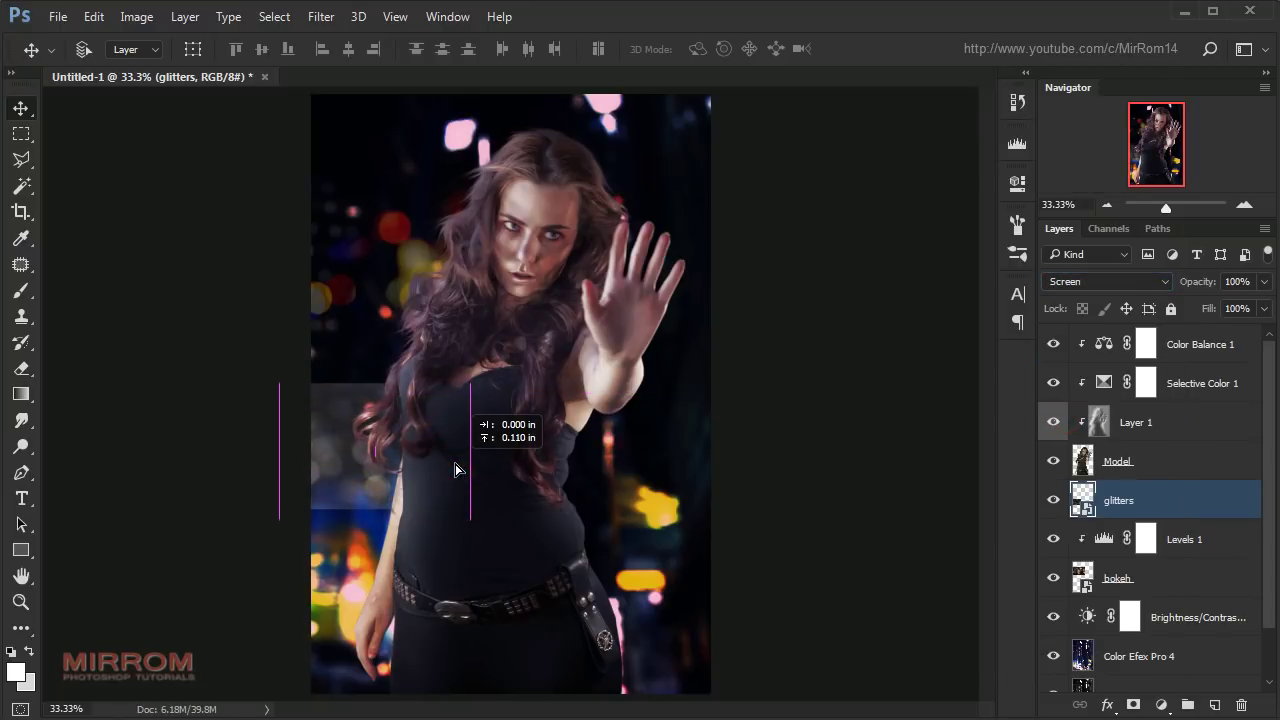
{"action": "key", "text": "ctrl+t"}
{"action": "left_click_drag", "start_coordinate": [469, 449], "coordinate": [511, 452]}
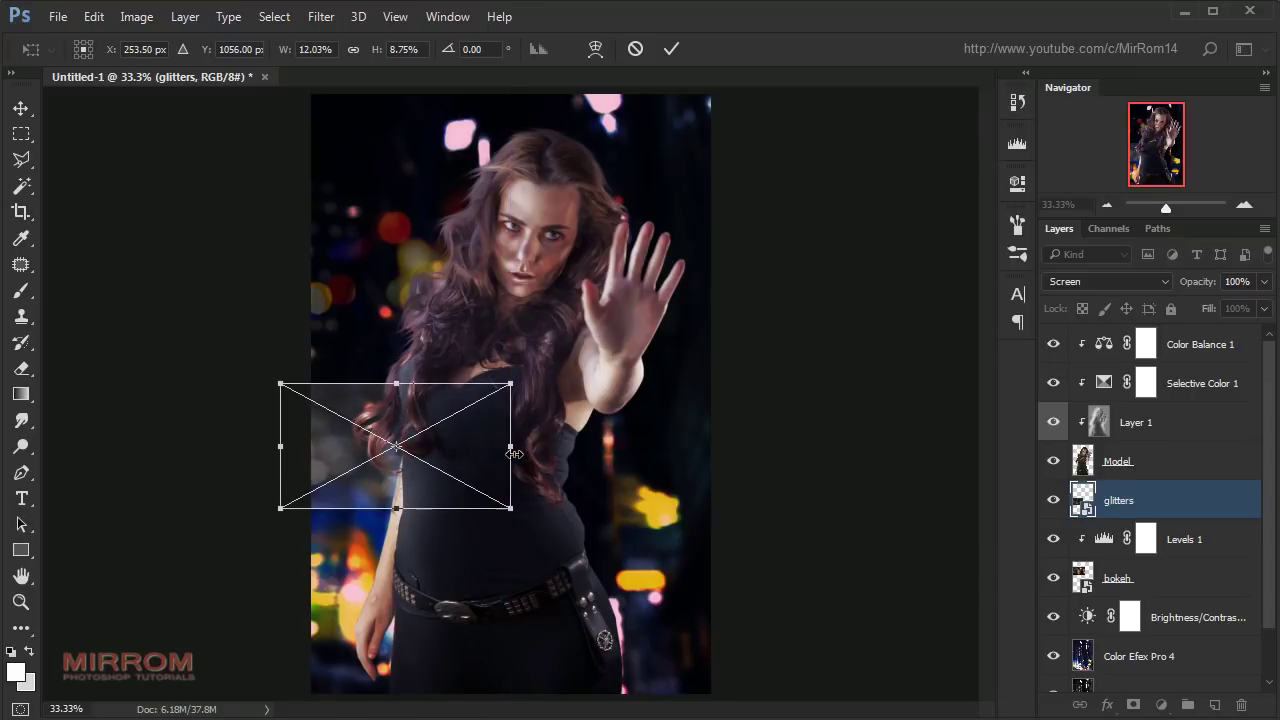
{"action": "left_click_drag", "start_coordinate": [400, 383], "coordinate": [400, 379]}
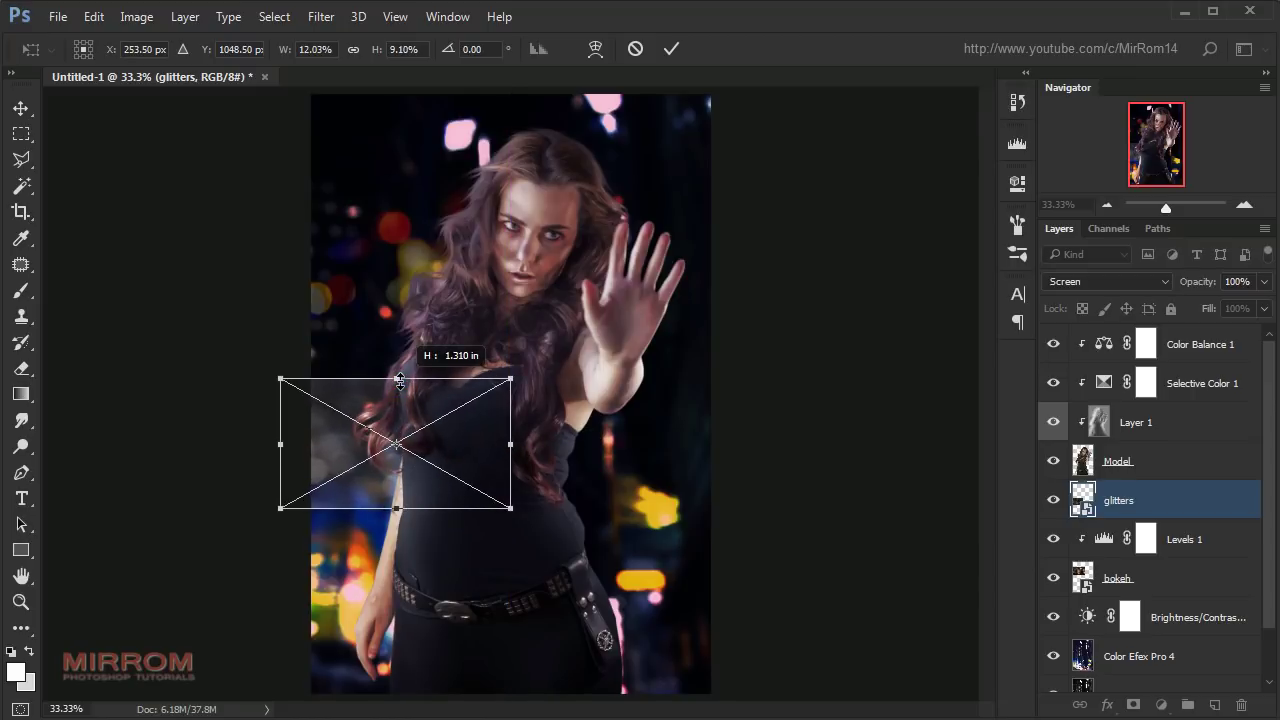
{"action": "key", "text": "Return"}
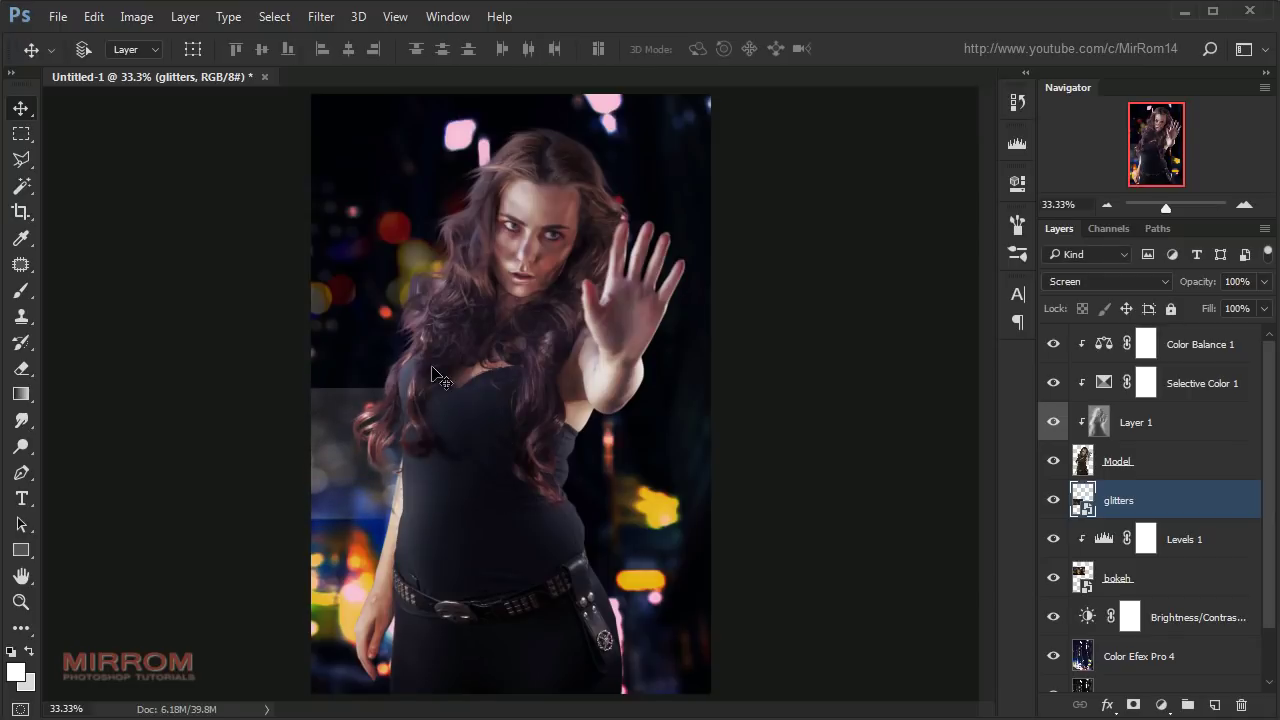
{"action": "left_click", "coordinate": [1162, 706]}
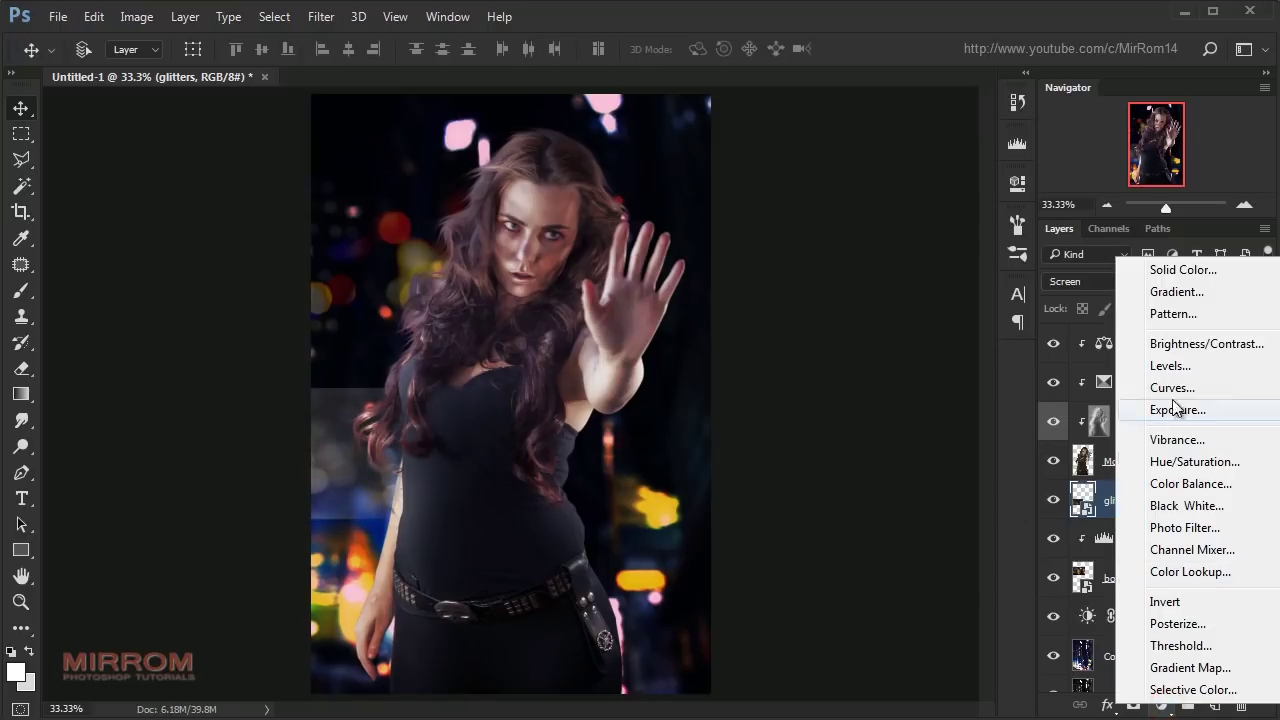
- Add a Levels layer clipped to glitters with black input 45 and midtones 1.30
{"action": "left_click", "coordinate": [1166, 366]}
{"action": "left_click", "coordinate": [840, 480]}
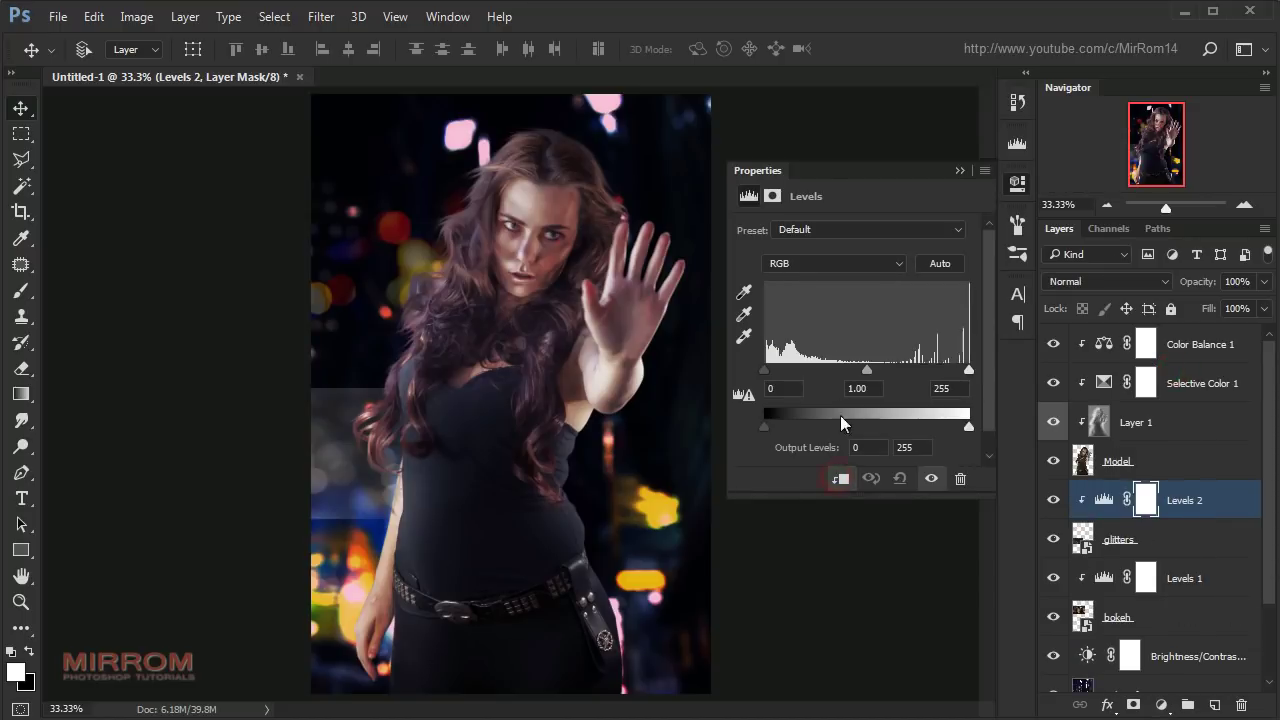
{"action": "left_click_drag", "start_coordinate": [765, 371], "coordinate": [800, 375]}
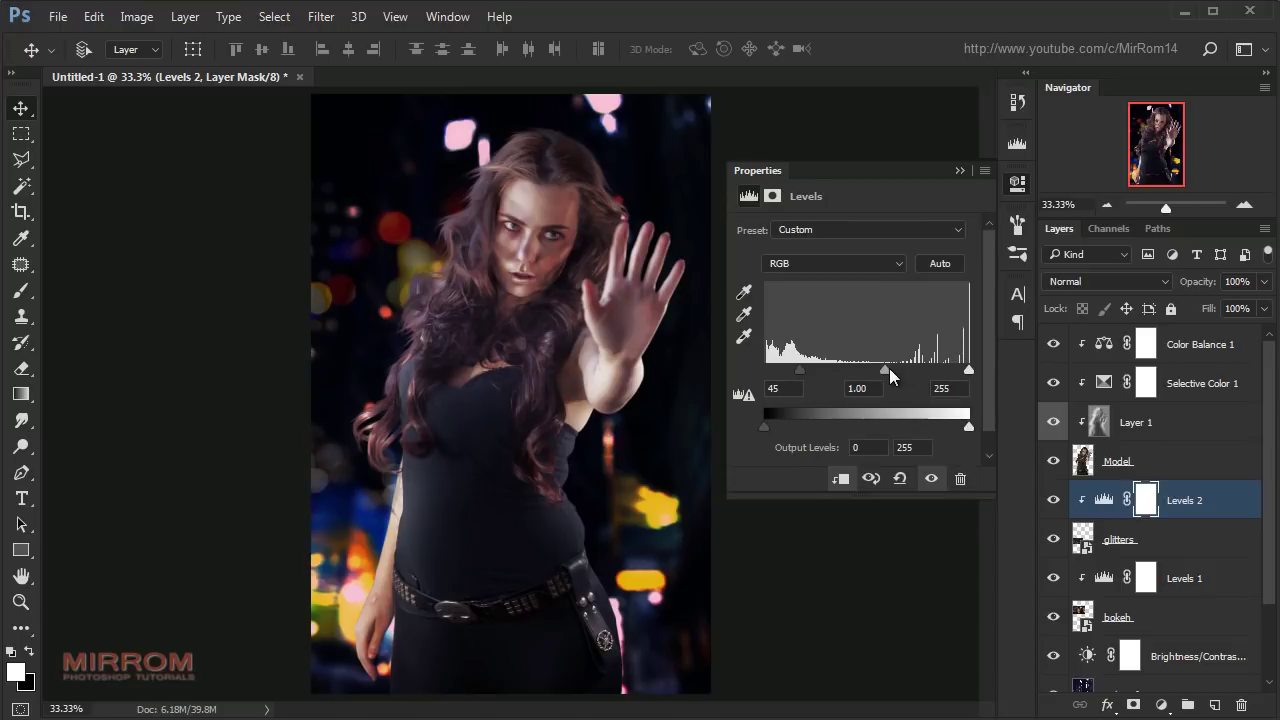
{"action": "left_click_drag", "start_coordinate": [881, 368], "coordinate": [872, 369]}
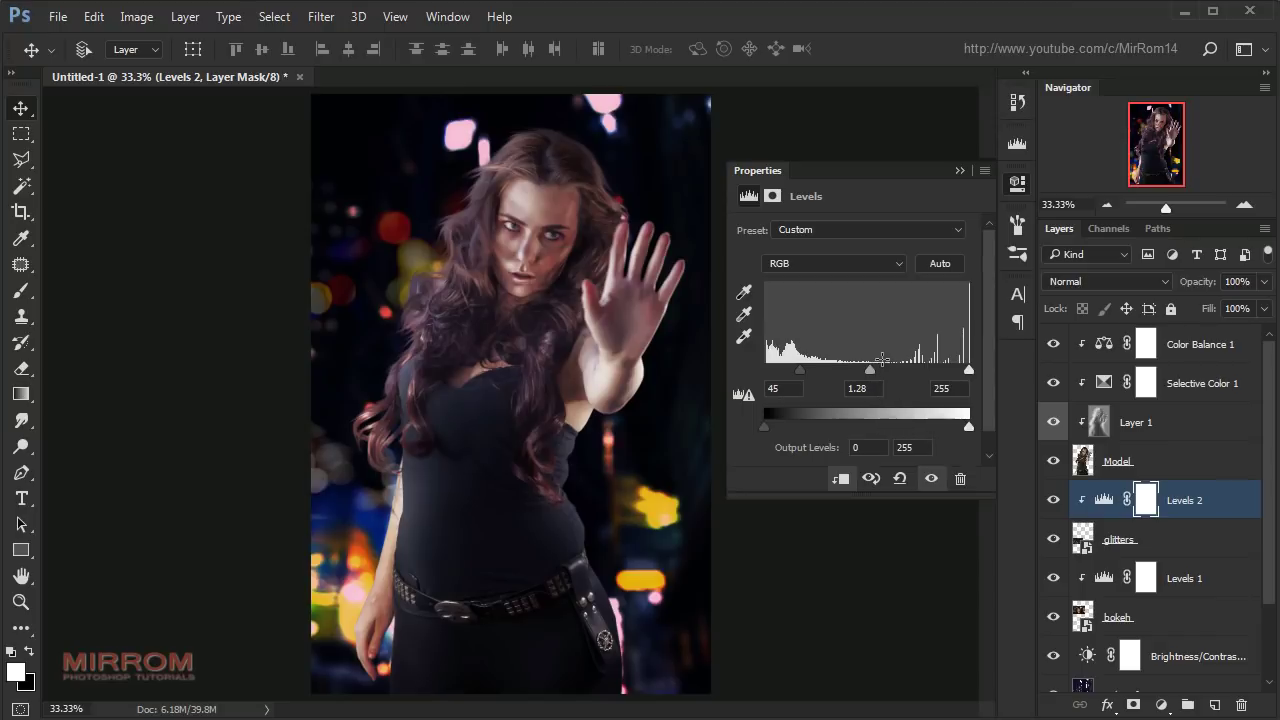
- Mask the glitters layer and paint black with a 150 px brush beside the model's waist
{"action": "left_click", "coordinate": [959, 171]}
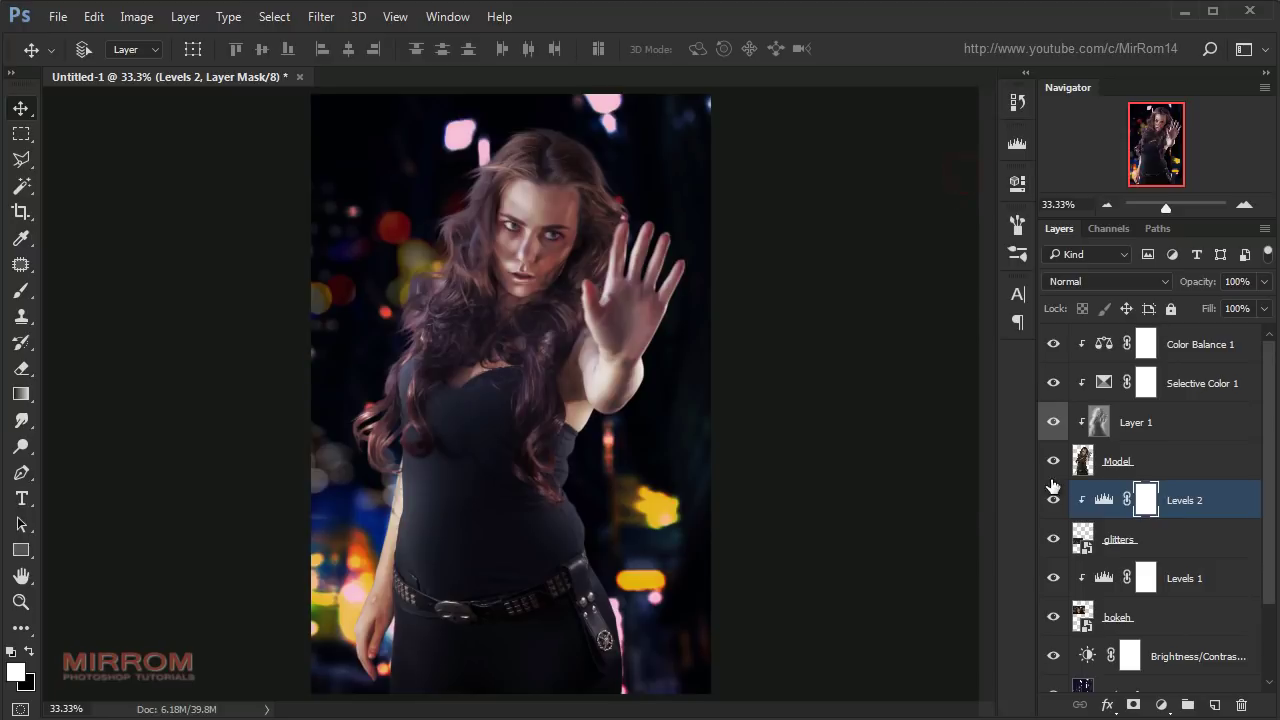
{"action": "left_click", "coordinate": [1105, 555]}
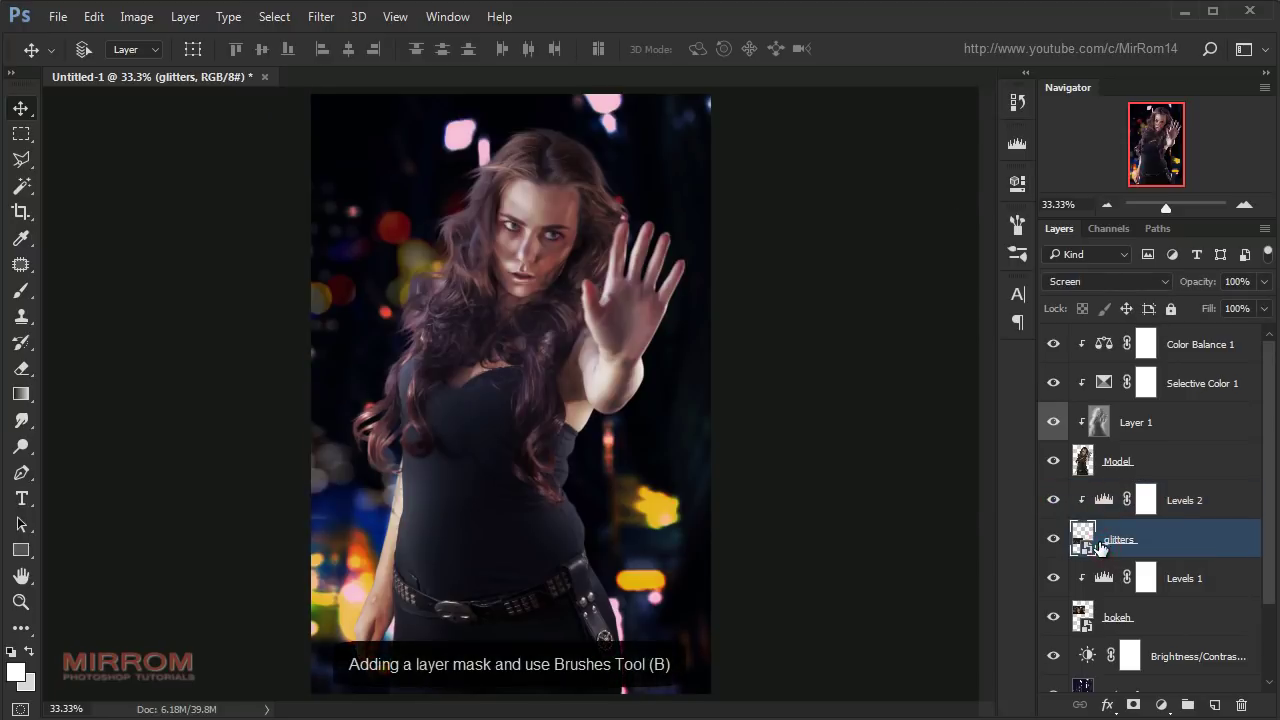
{"action": "left_click", "coordinate": [1133, 704]}
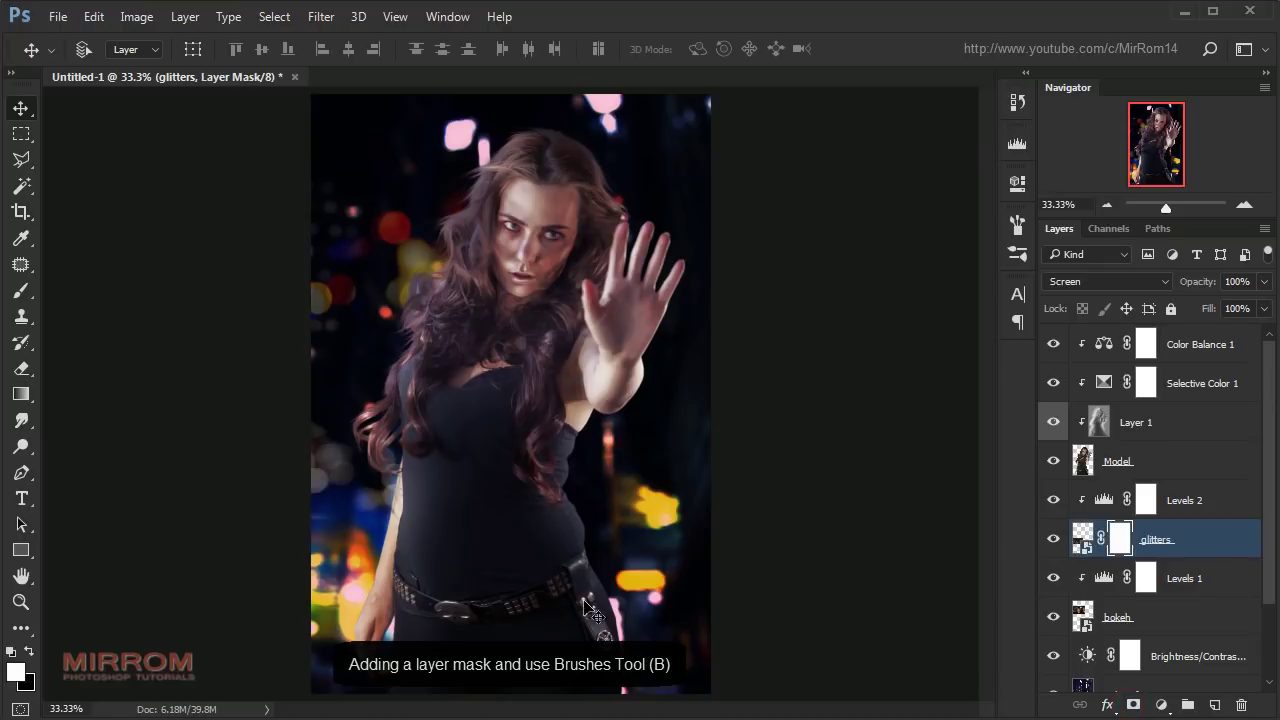
{"action": "key", "text": "x"}
{"action": "key", "text": "b"}
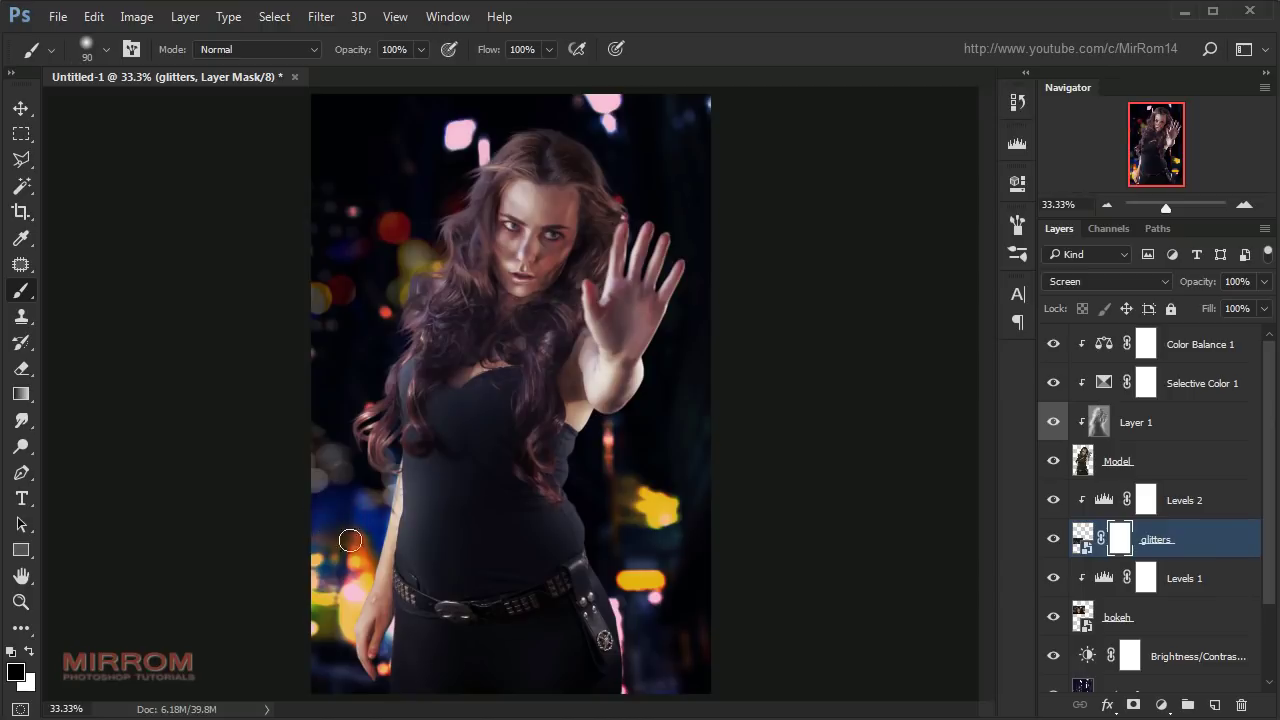
{"action": "key", "text": "bracketright"}
{"action": "key", "text": "bracketright"}
{"action": "key", "text": "bracketright"}
{"action": "key", "text": "v"}
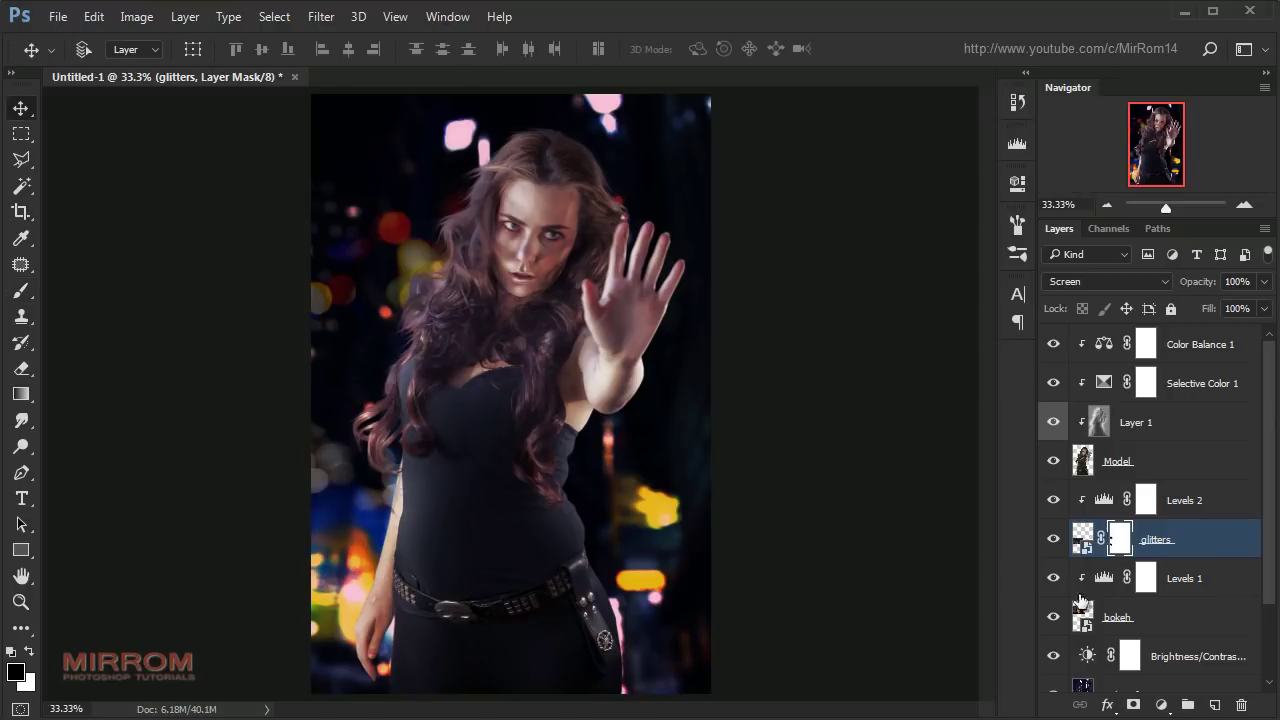
- Group Levels 2 with glitters as Group 1, and Levels 1 with bokeh as Group 2
{"action": "left_click", "coordinate": [1190, 505], "text": "shift"}
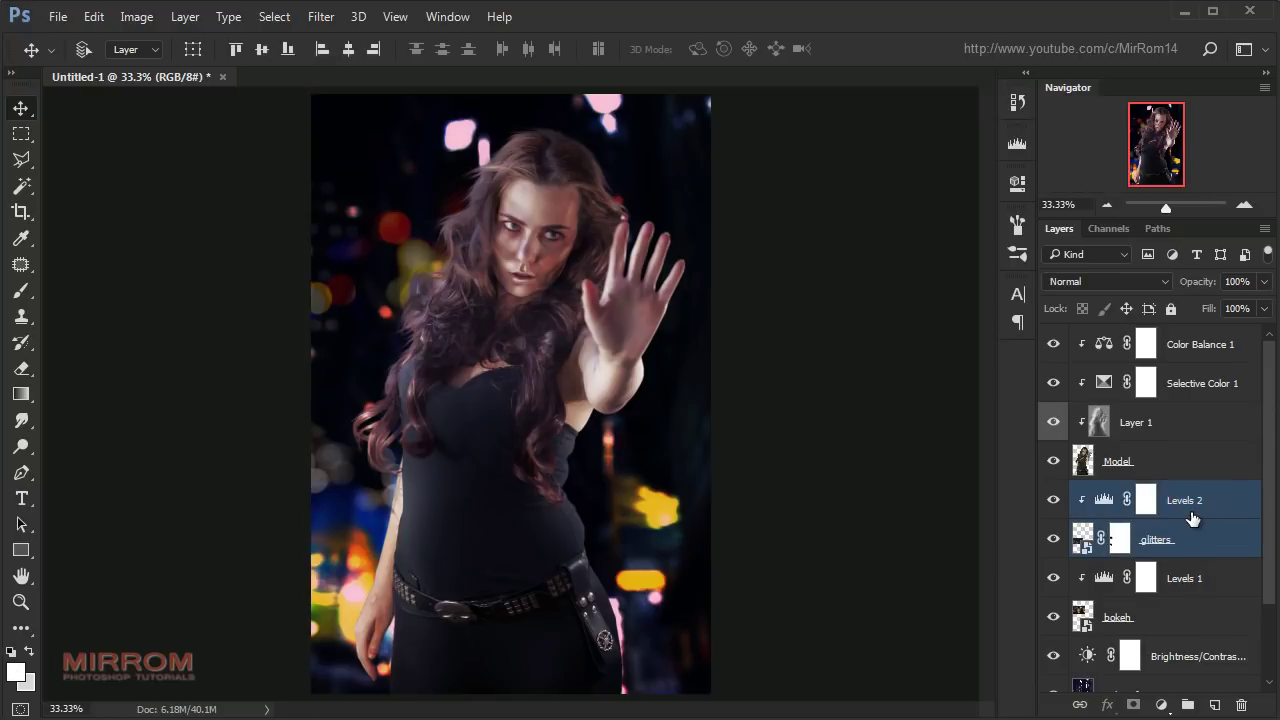
{"action": "key", "text": "ctrl+g"}
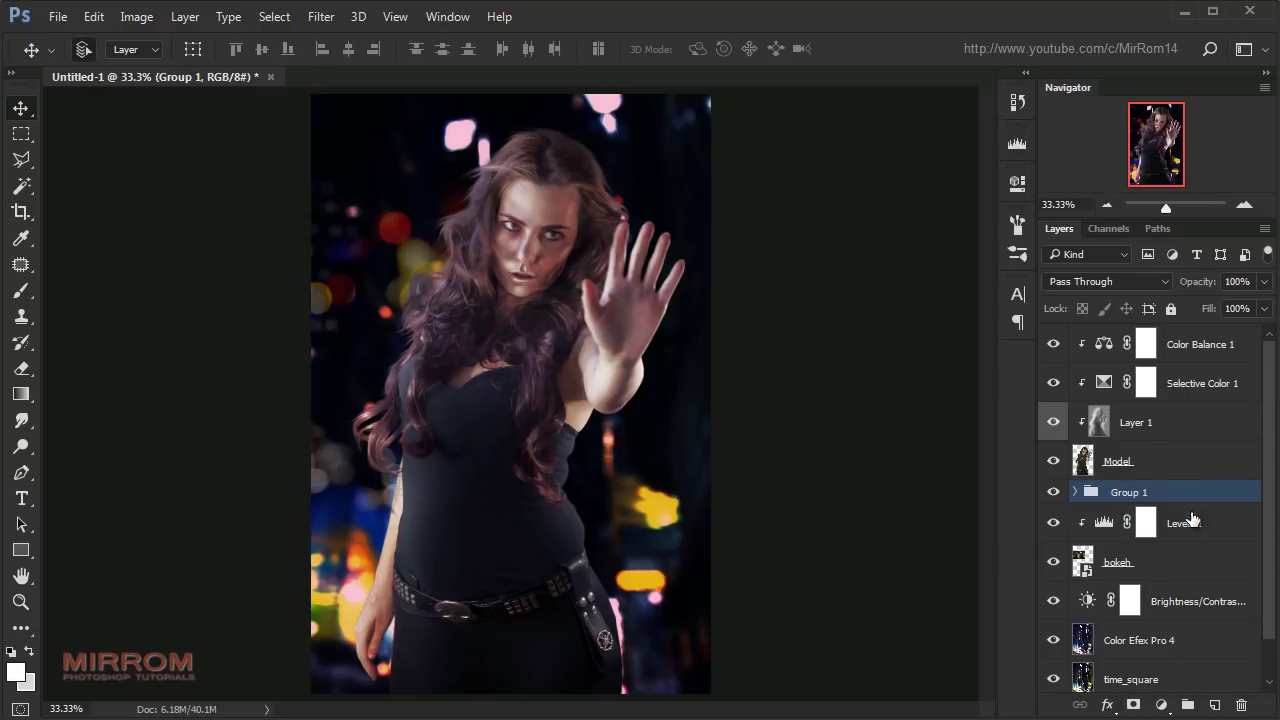
{"action": "left_click", "coordinate": [1178, 530]}
{"action": "left_click", "coordinate": [1175, 556], "text": "shift"}
{"action": "key", "text": "ctrl+g"}
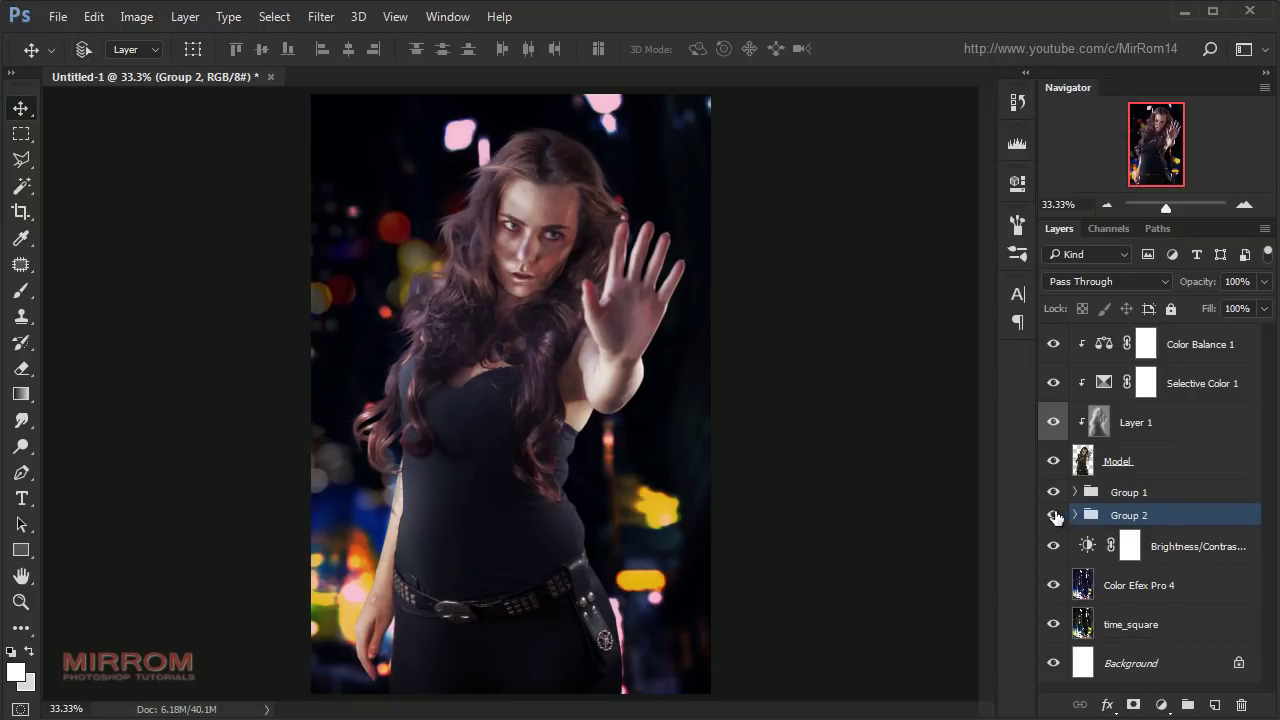
- Duplicate Group 1 and place the copy above the original
{"action": "left_click", "coordinate": [1128, 494]}
{"action": "key", "text": "ctrl+j"}
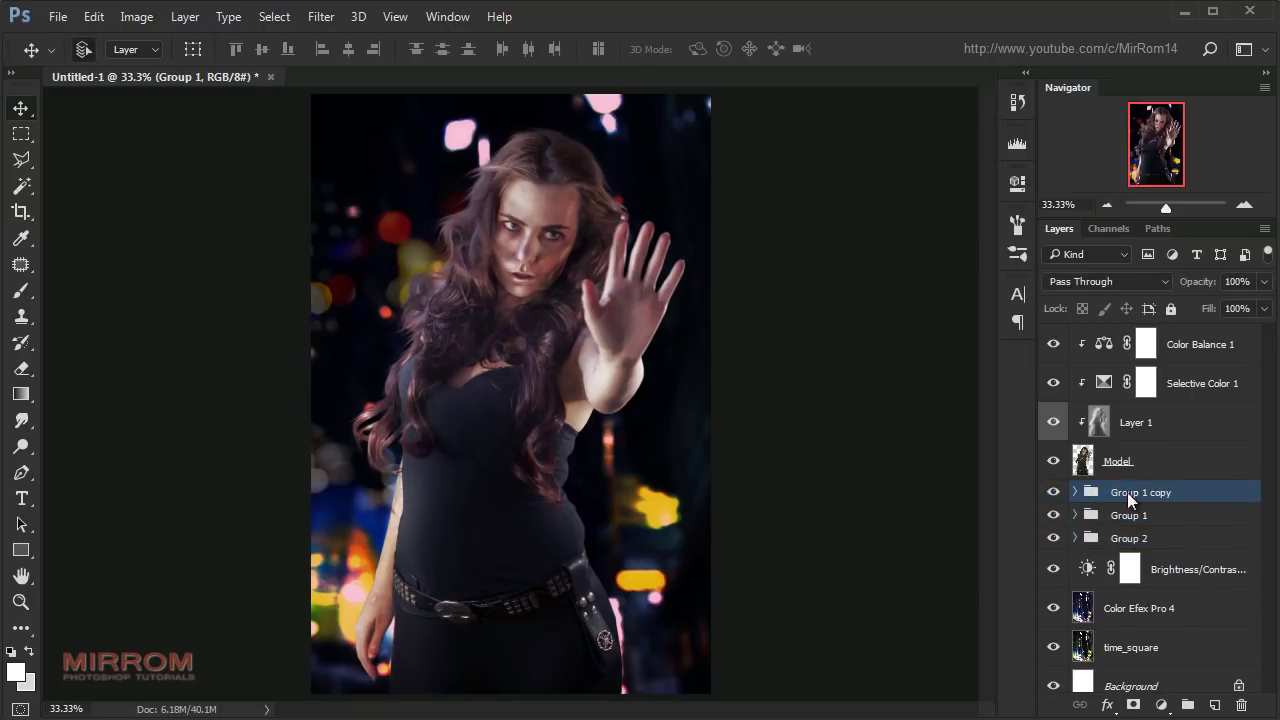
{"action": "mouse_move", "coordinate": [657, 503]}
{"action": "left_mouse_down"}
{"action": "mouse_move", "coordinate": [737, 455]}
{"action": "mouse_move", "coordinate": [748, 467]}
{"action": "left_mouse_up"}
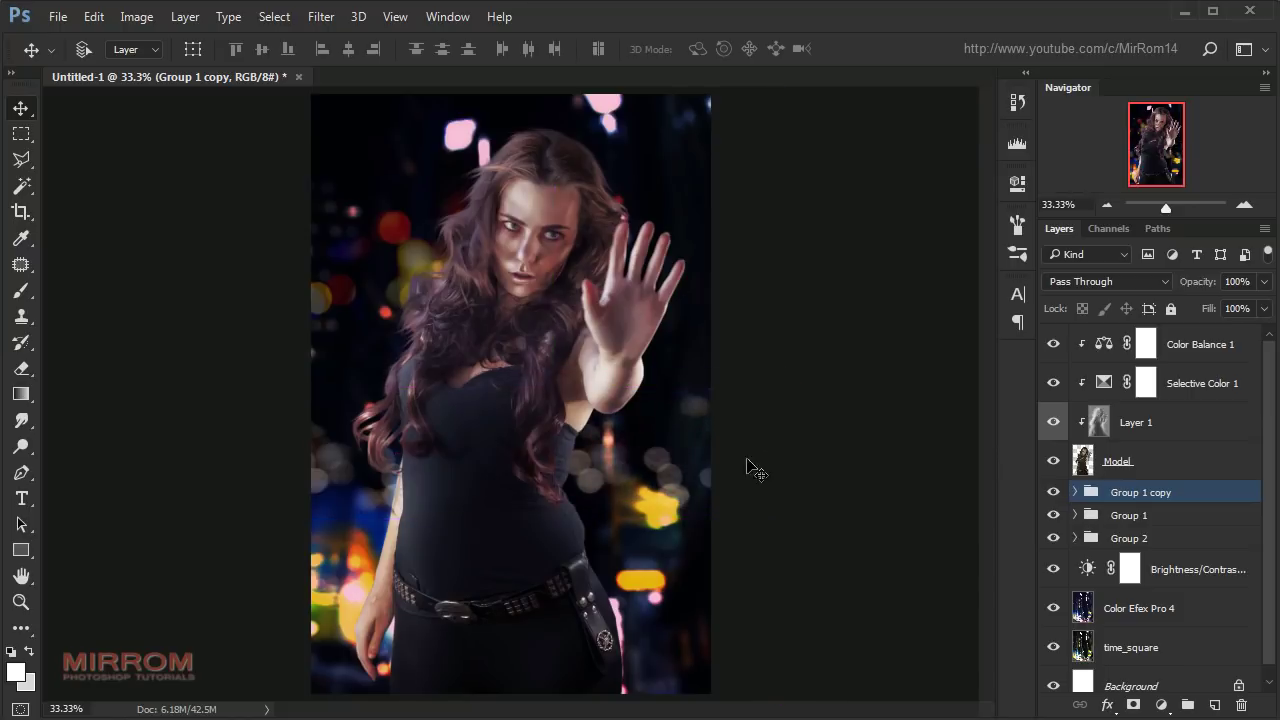
- Paint on the copied glitters mask to hide glitter beside the outstretched hand
{"action": "left_click", "coordinate": [1075, 492]}
{"action": "left_click", "coordinate": [1053, 523]}
{"action": "left_click", "coordinate": [1053, 523]}
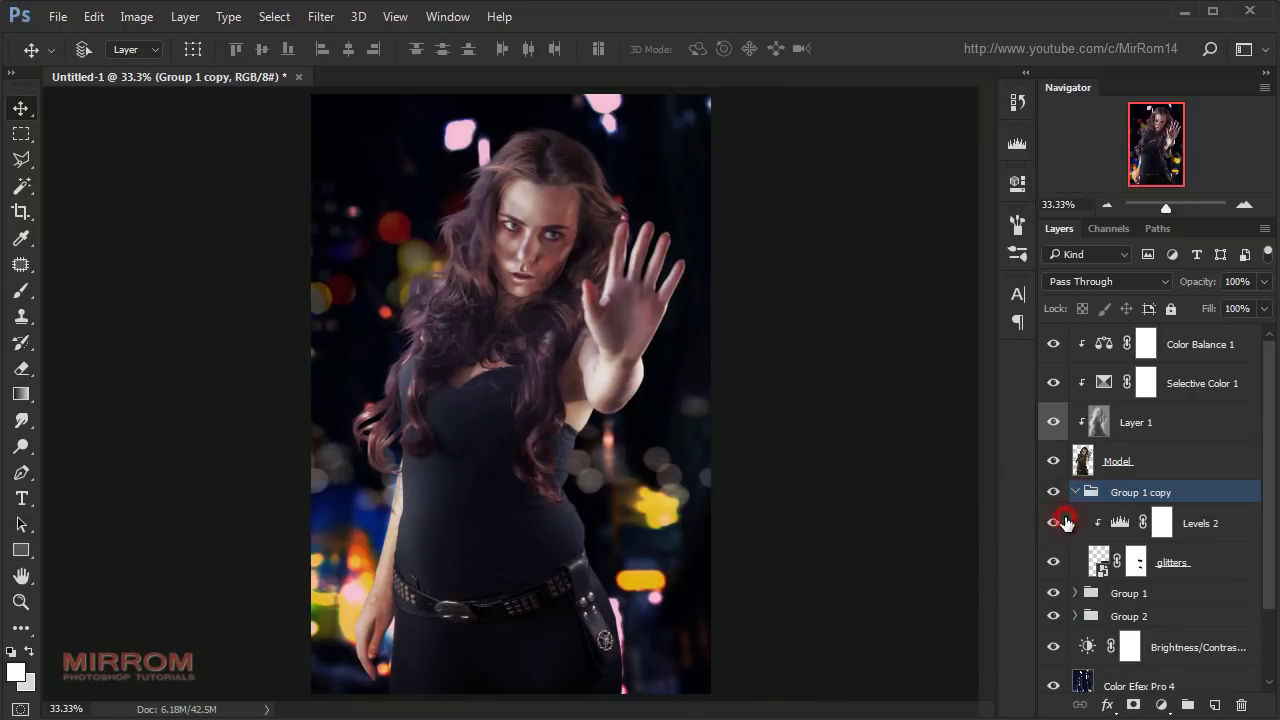
{"action": "left_click", "coordinate": [1133, 562]}
{"action": "key", "text": "b"}
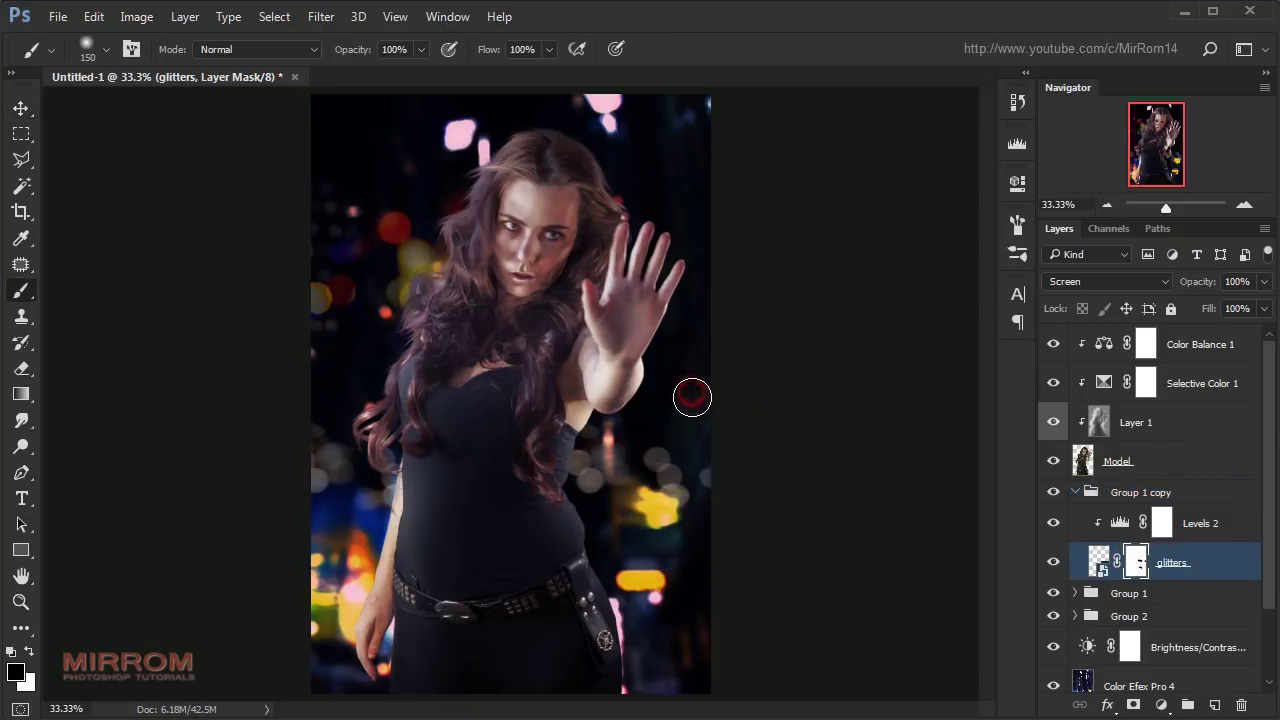
{"action": "left_click", "coordinate": [711, 429]}
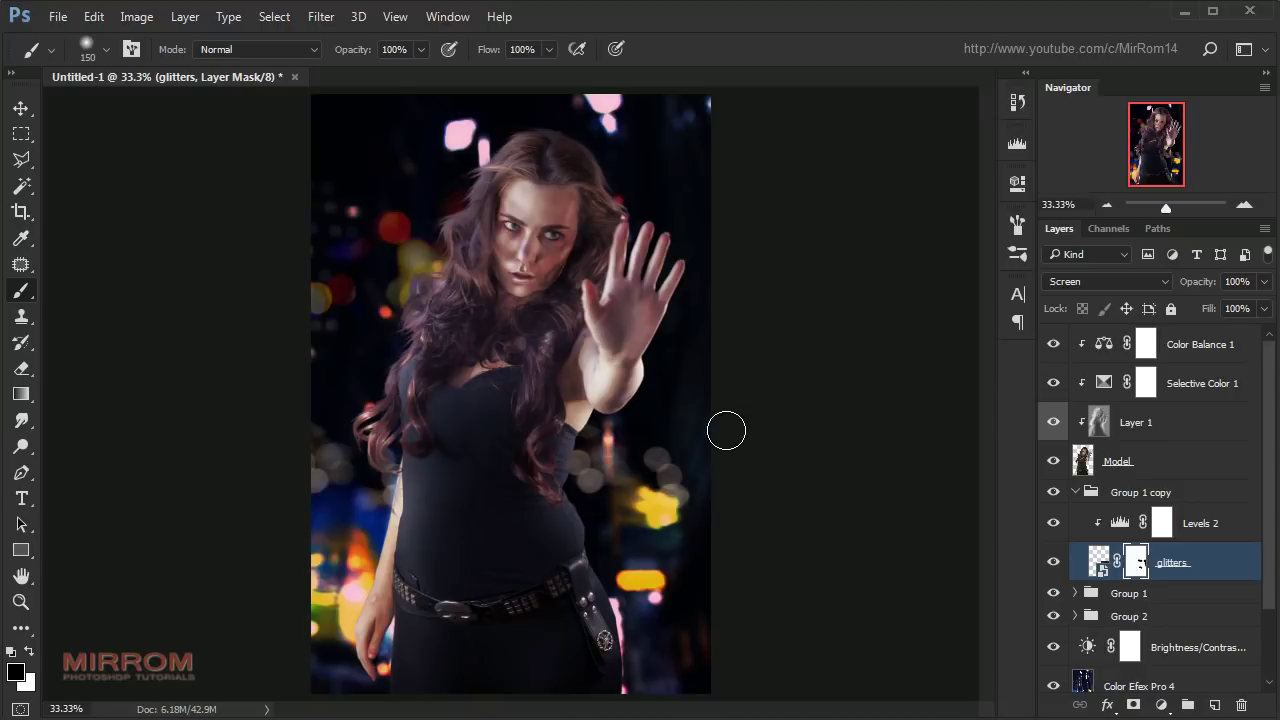
{"action": "key", "text": "v"}
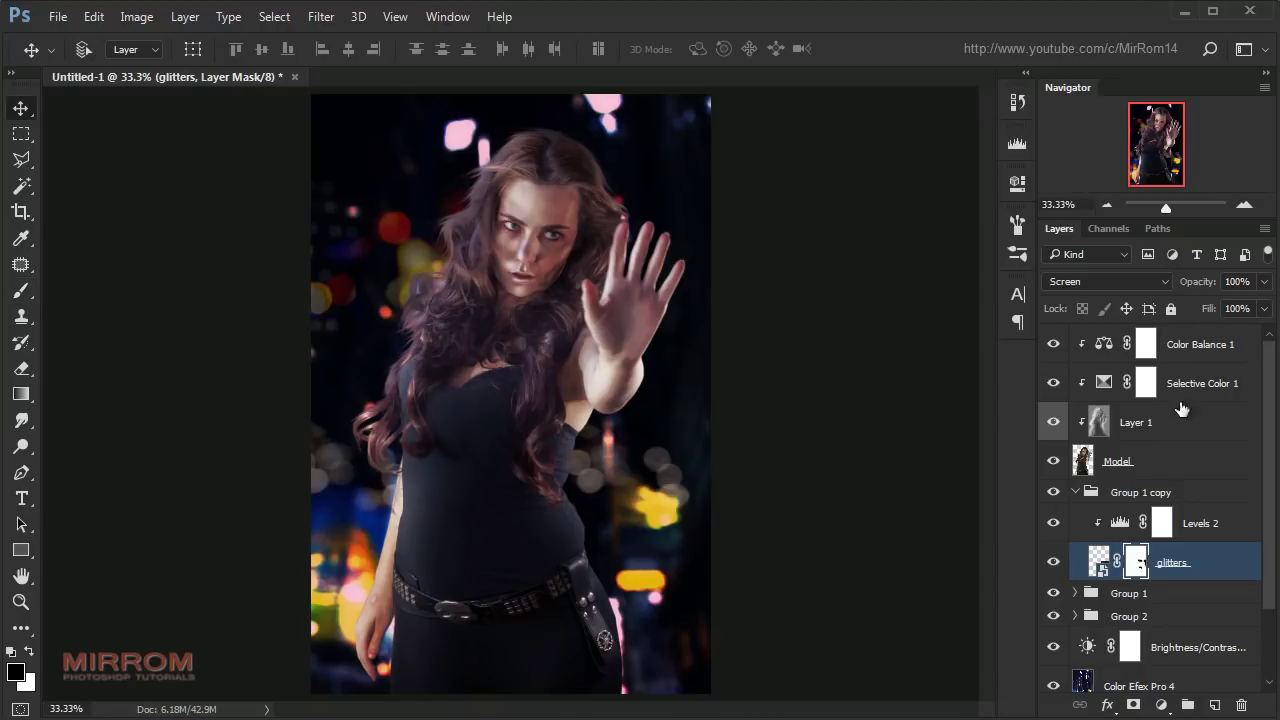
- Set the copied glitters layer to 33% opacity and collapse Group 1 copy
{"action": "left_click_drag", "start_coordinate": [1207, 286], "coordinate": [1162, 290]}
{"action": "left_click", "coordinate": [1262, 282]}
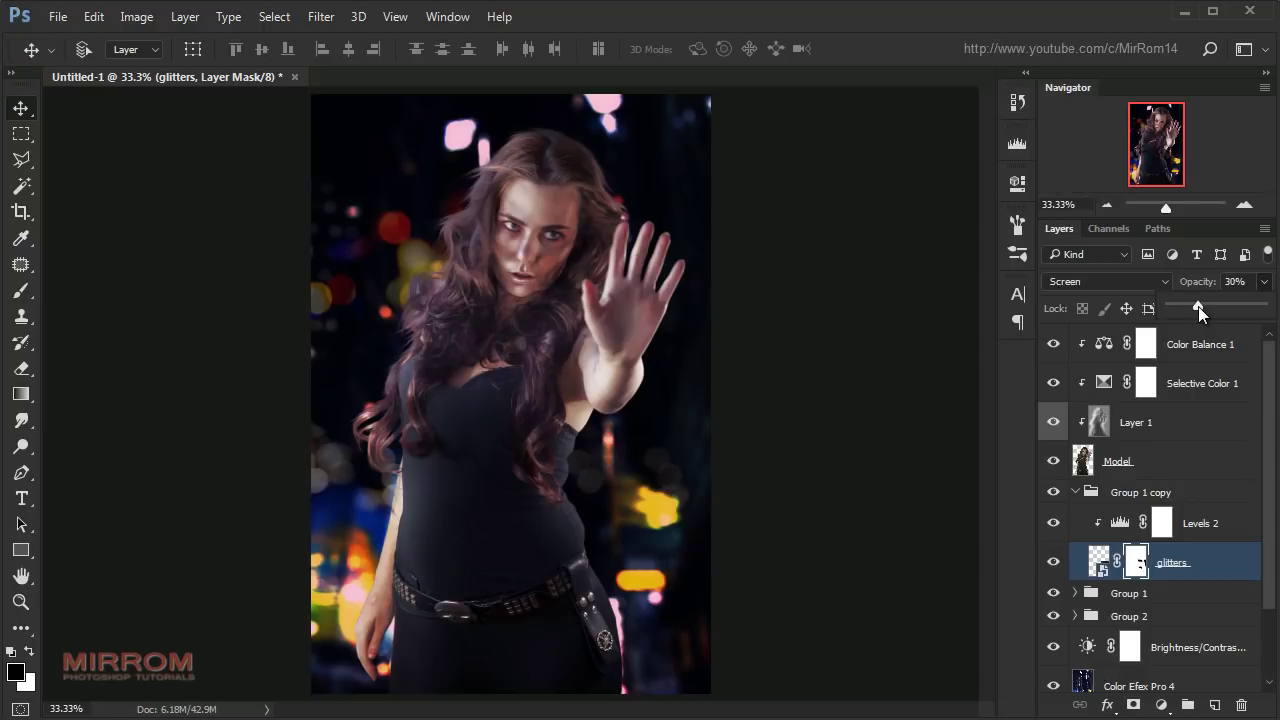
{"action": "key", "text": "Return"}
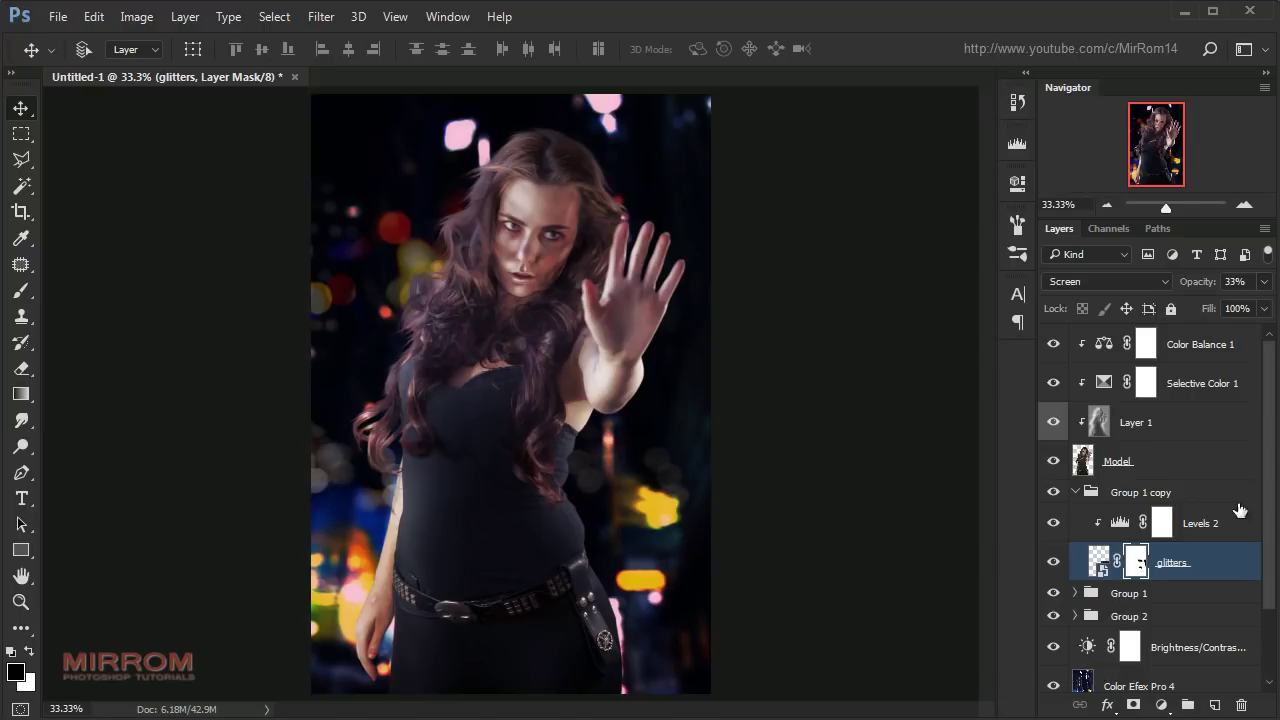
{"action": "left_click", "coordinate": [1076, 493]}
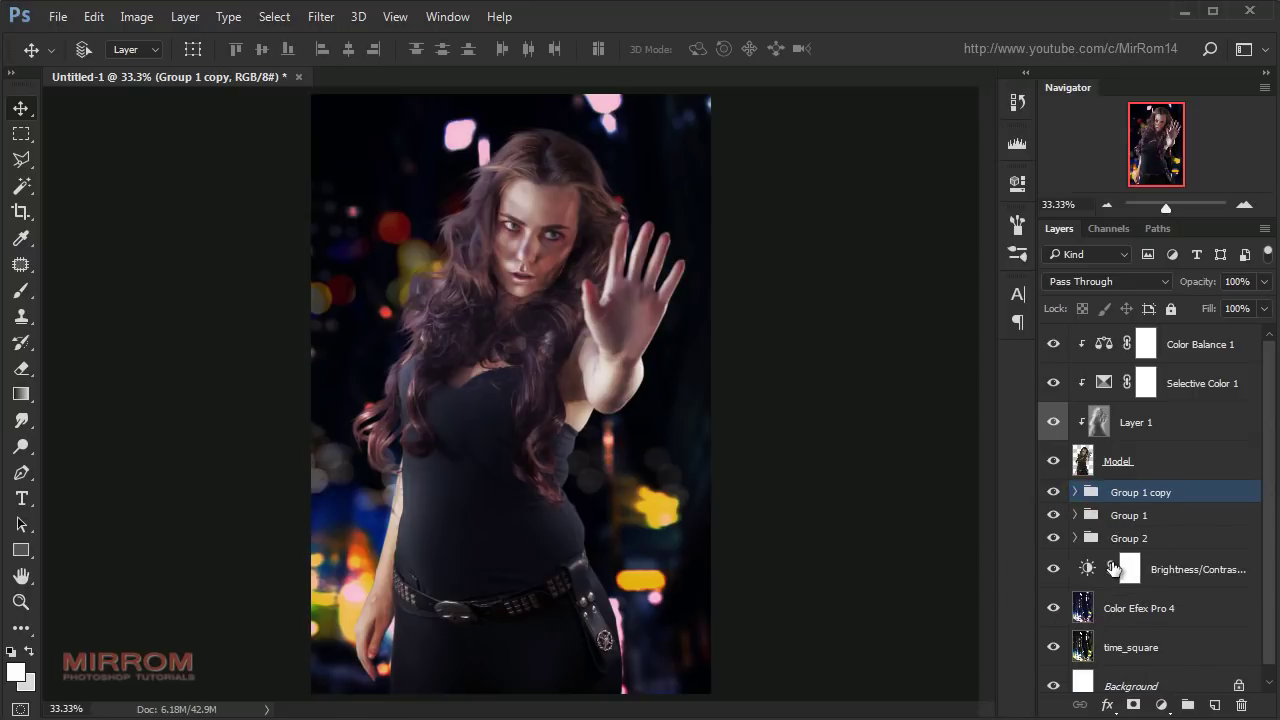
{"action": "key", "text": "ctrl+plus"}
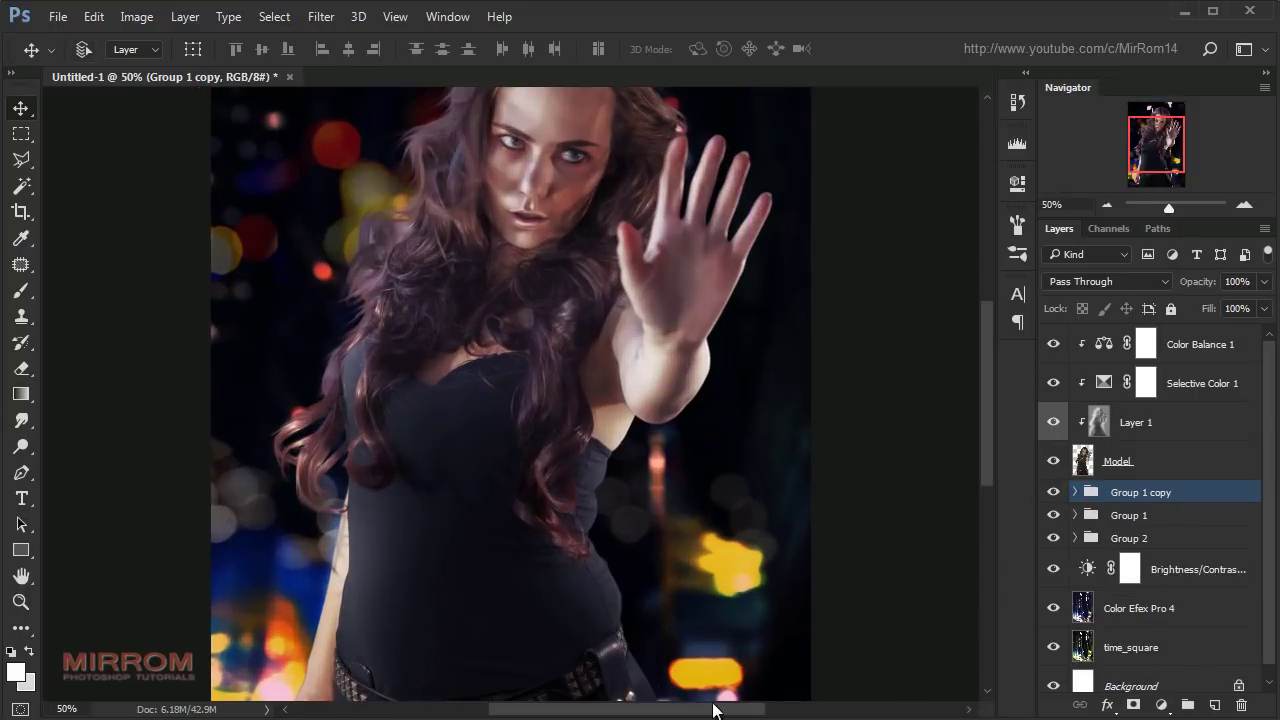
{"action": "left_click_drag", "start_coordinate": [714, 708], "coordinate": [757, 708]}
{"action": "scroll", "coordinate": [728, 450], "scroll_direction": "up", "scroll_amount": 2}
{"action": "key", "text": "ctrl+minus"}
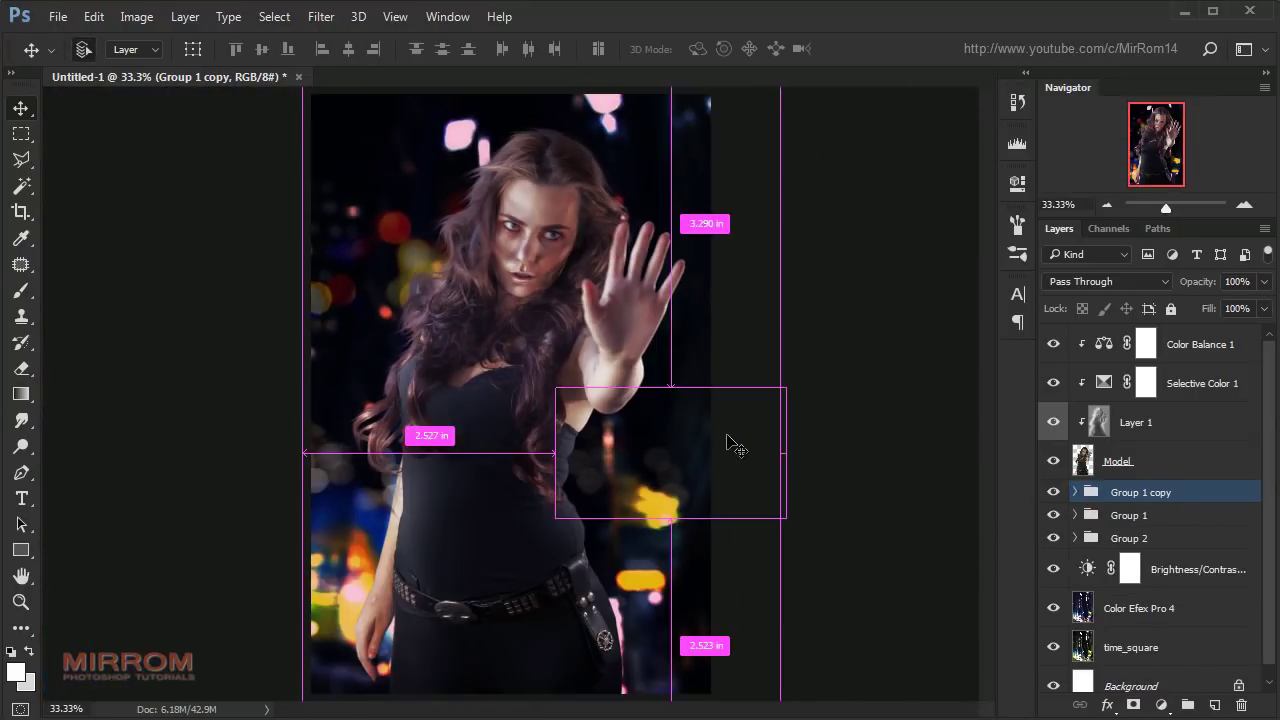
{"action": "key", "text": "ctrl+minus"}
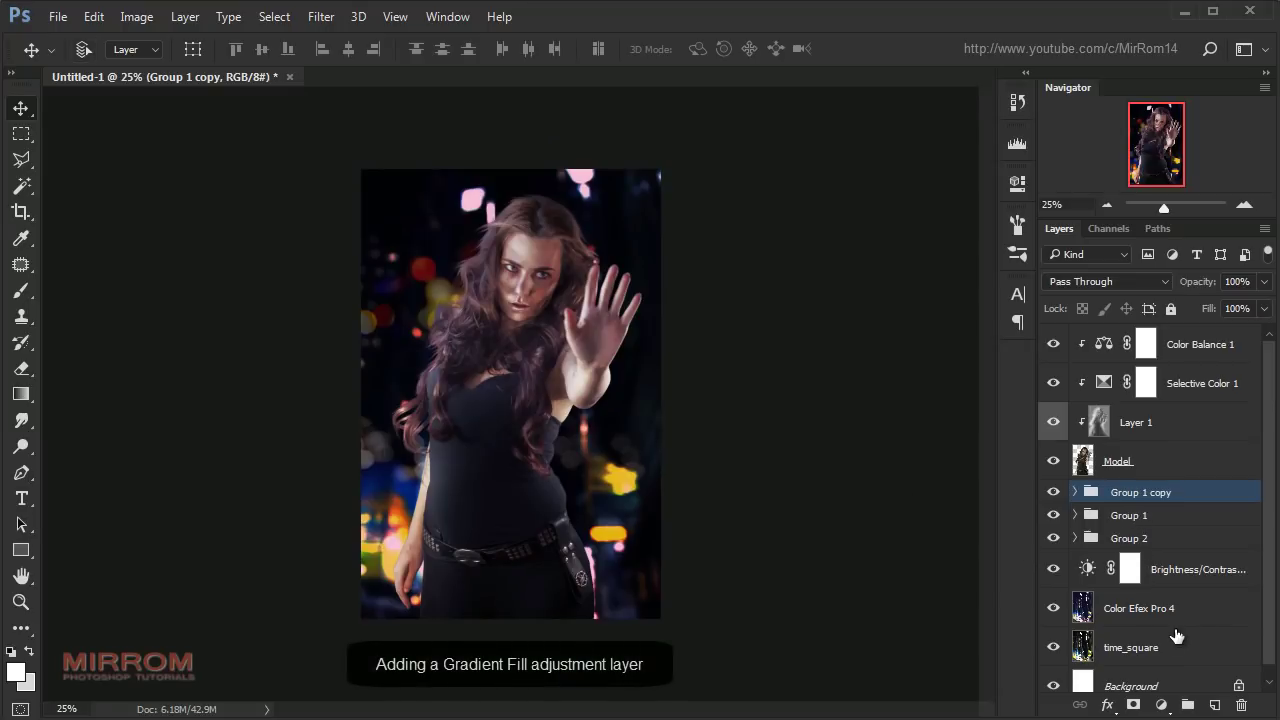
- Add a gradient fill layer with a white-to-purple (#865481) gradient
{"action": "left_click", "coordinate": [1161, 705]}
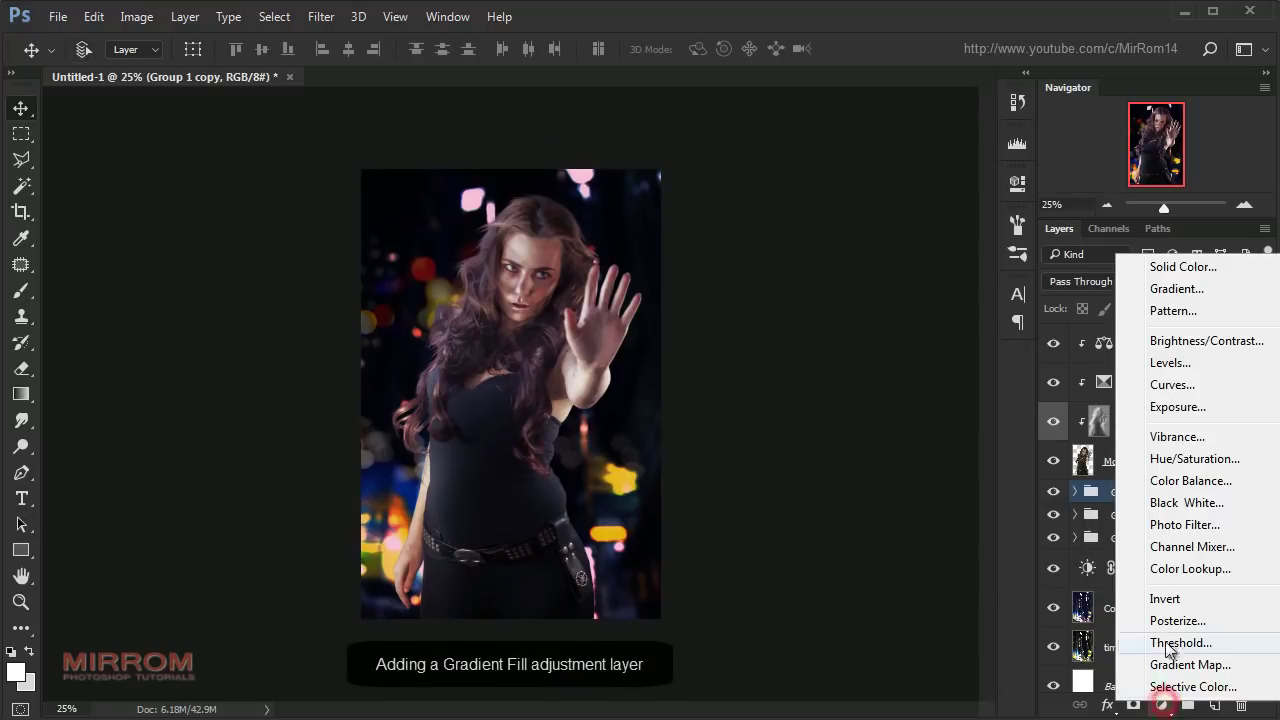
{"action": "left_click", "coordinate": [1172, 289]}
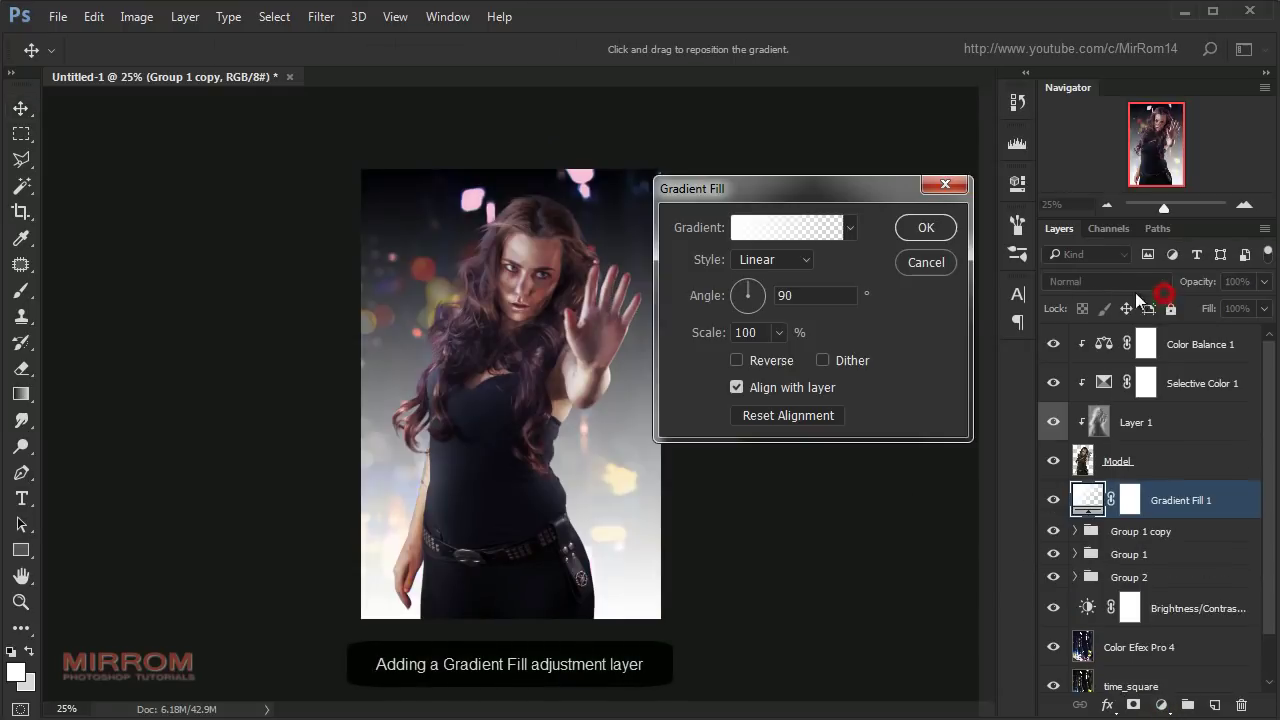
{"action": "left_click", "coordinate": [764, 237]}
{"action": "left_click", "coordinate": [811, 474]}
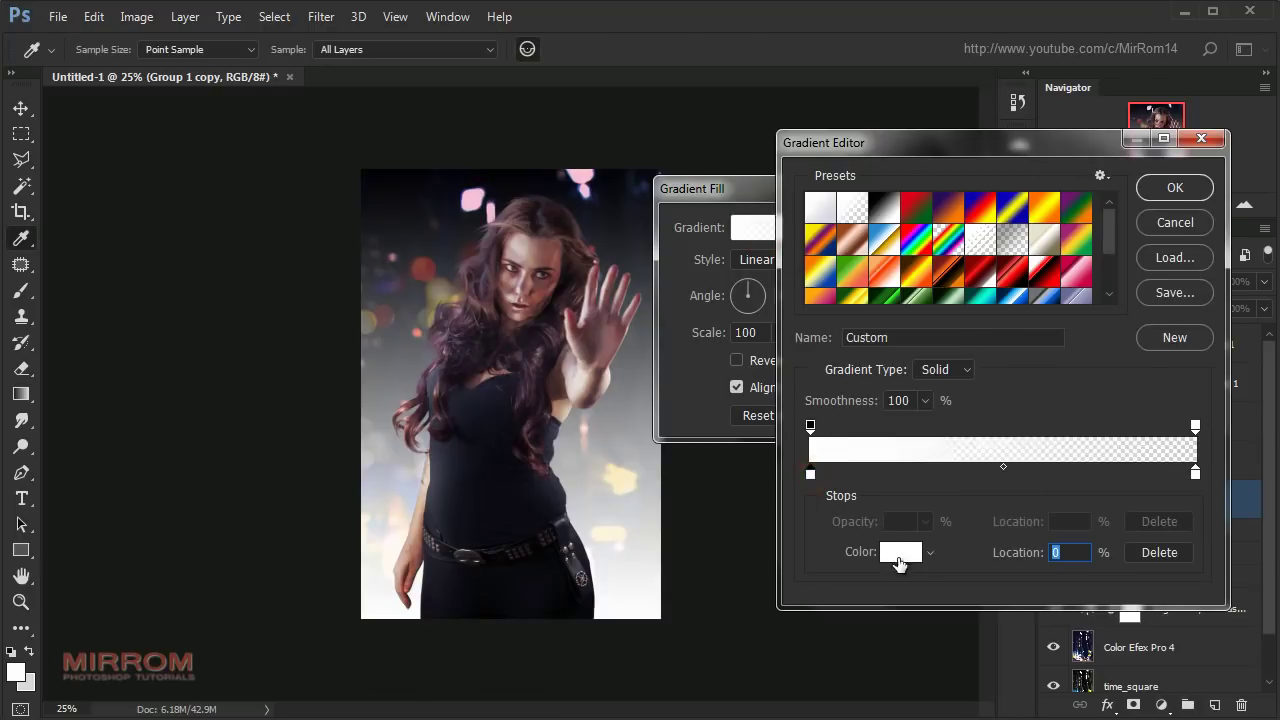
{"action": "left_click", "coordinate": [899, 555]}
{"action": "left_click", "coordinate": [1062, 56]}
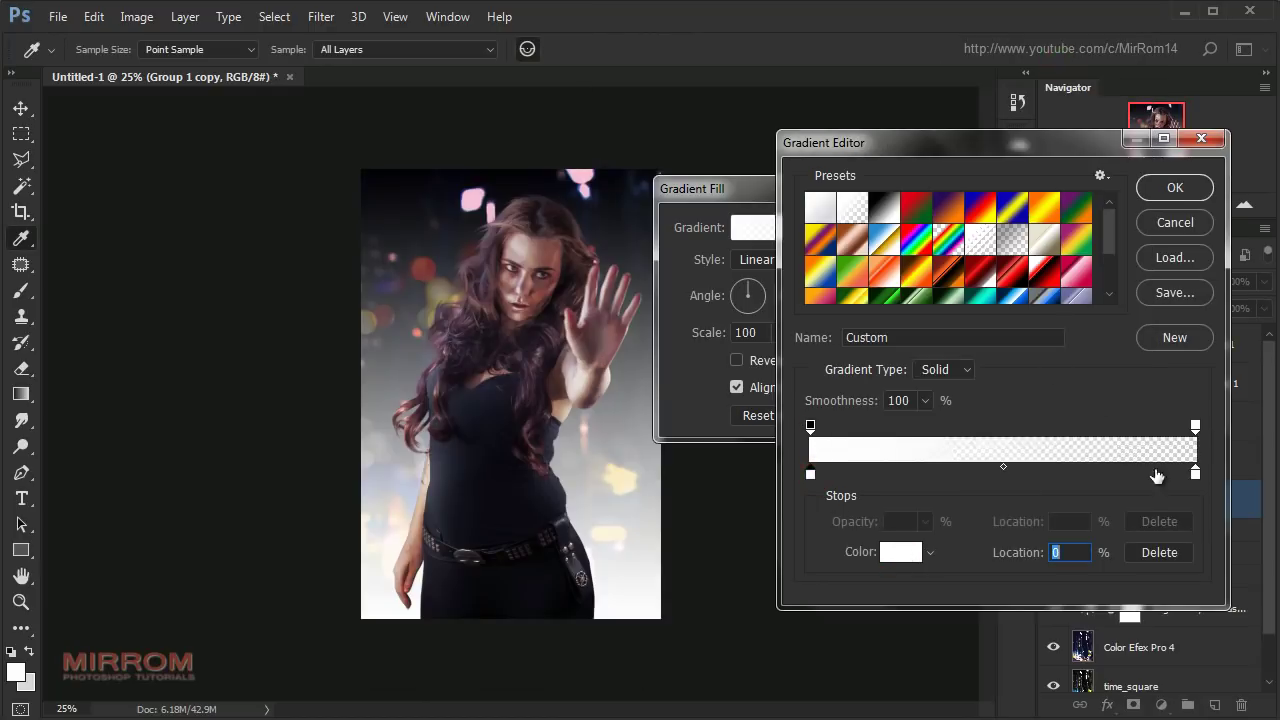
{"action": "left_click", "coordinate": [1195, 474]}
{"action": "left_click", "coordinate": [911, 556]}
{"action": "left_click_drag", "start_coordinate": [893, 250], "coordinate": [898, 118]}
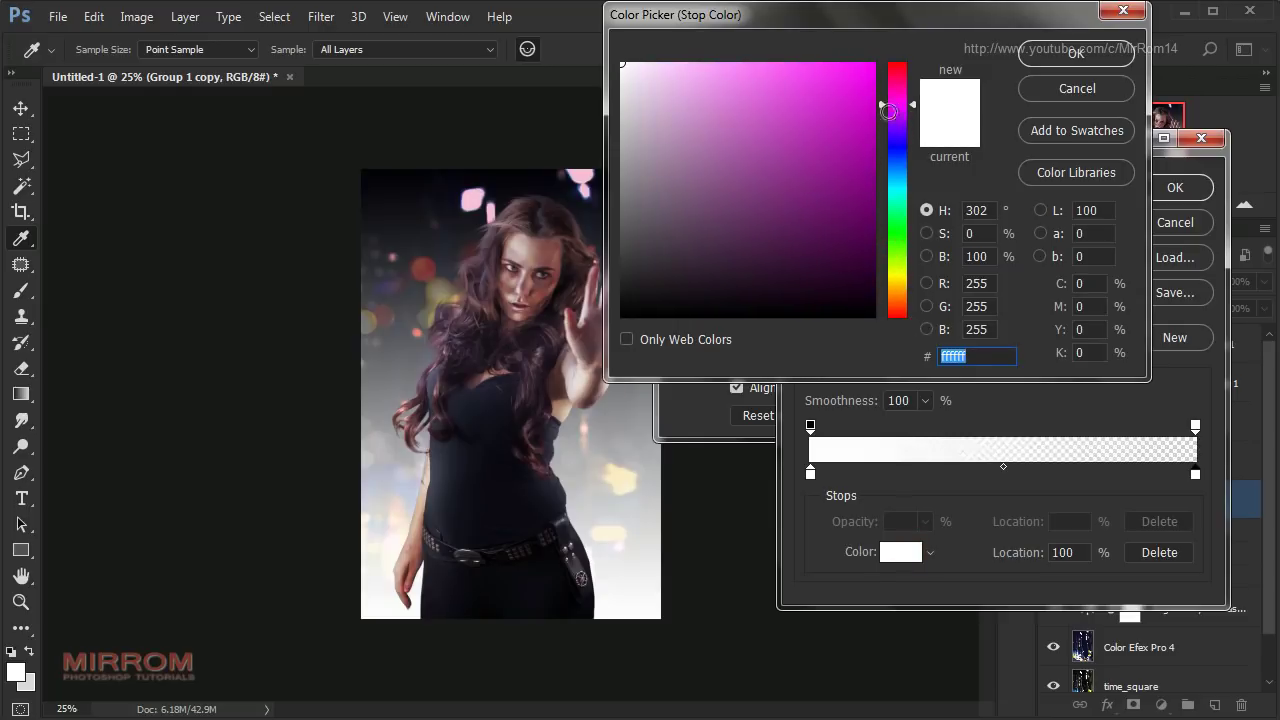
{"action": "mouse_move", "coordinate": [726, 189]}
{"action": "left_mouse_down"}
{"action": "mouse_move", "coordinate": [732, 171]}
{"action": "mouse_move", "coordinate": [715, 184]}
{"action": "left_mouse_up"}
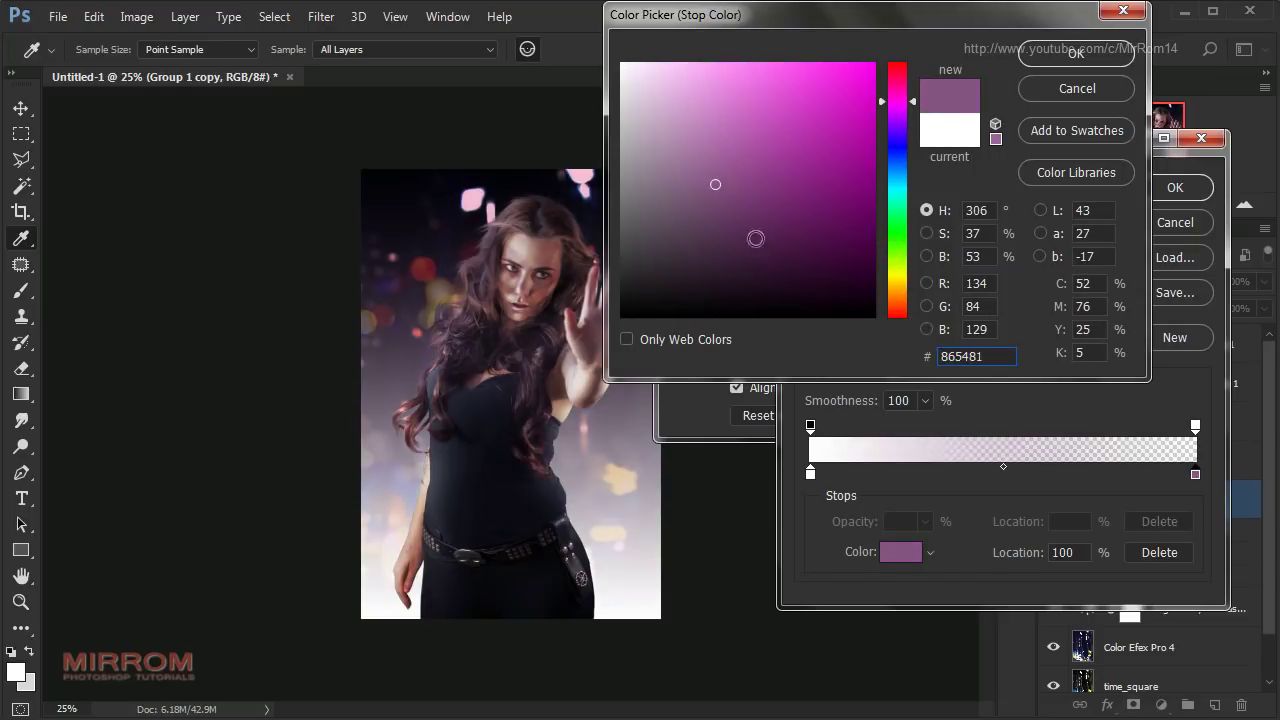
{"action": "left_click_drag", "start_coordinate": [998, 360], "coordinate": [931, 360]}
{"action": "left_click", "coordinate": [1050, 58]}
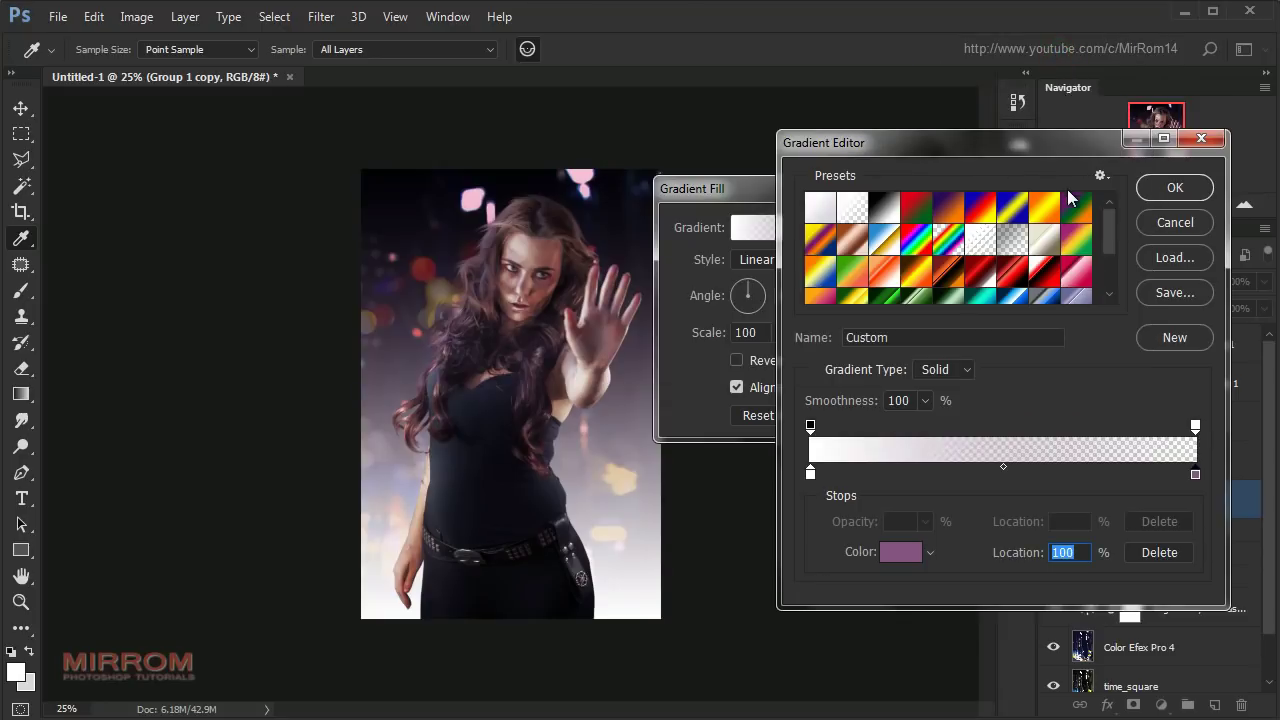
{"action": "left_click", "coordinate": [1172, 188]}
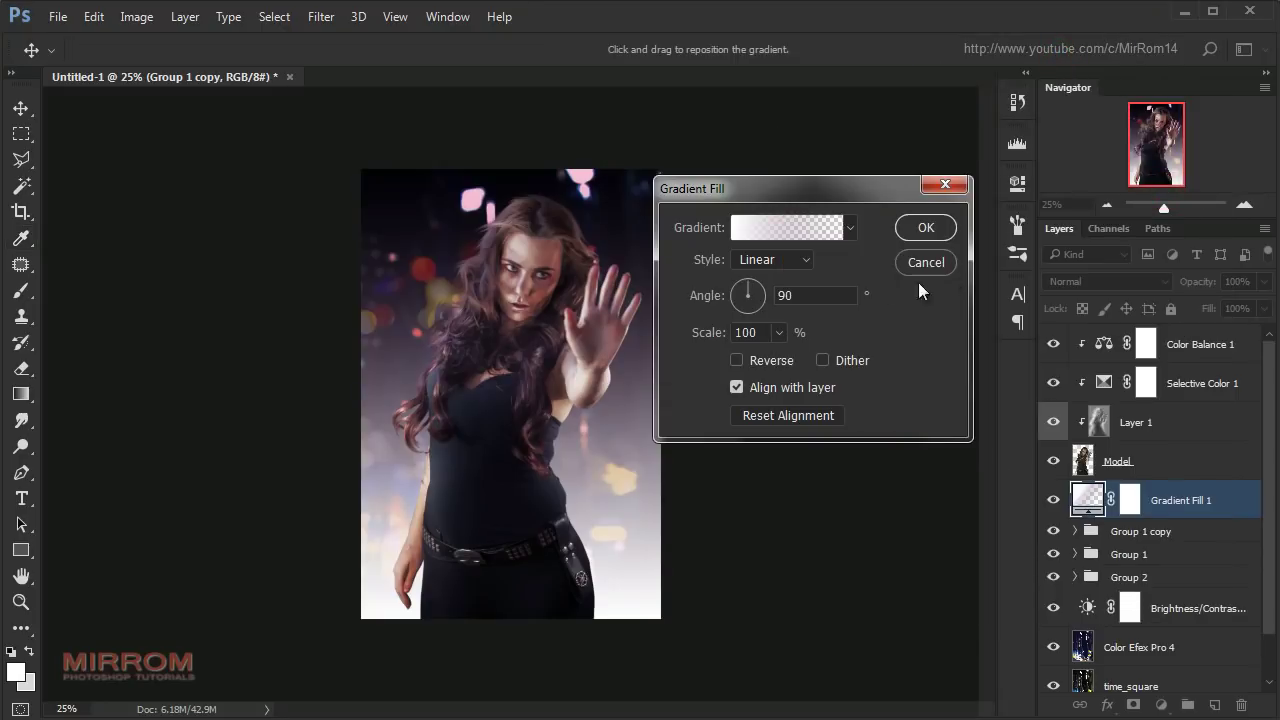
- Make the gradient radial at 88% scale, shifted up toward her hair
{"action": "left_click", "coordinate": [795, 262]}
{"action": "left_click", "coordinate": [784, 291]}
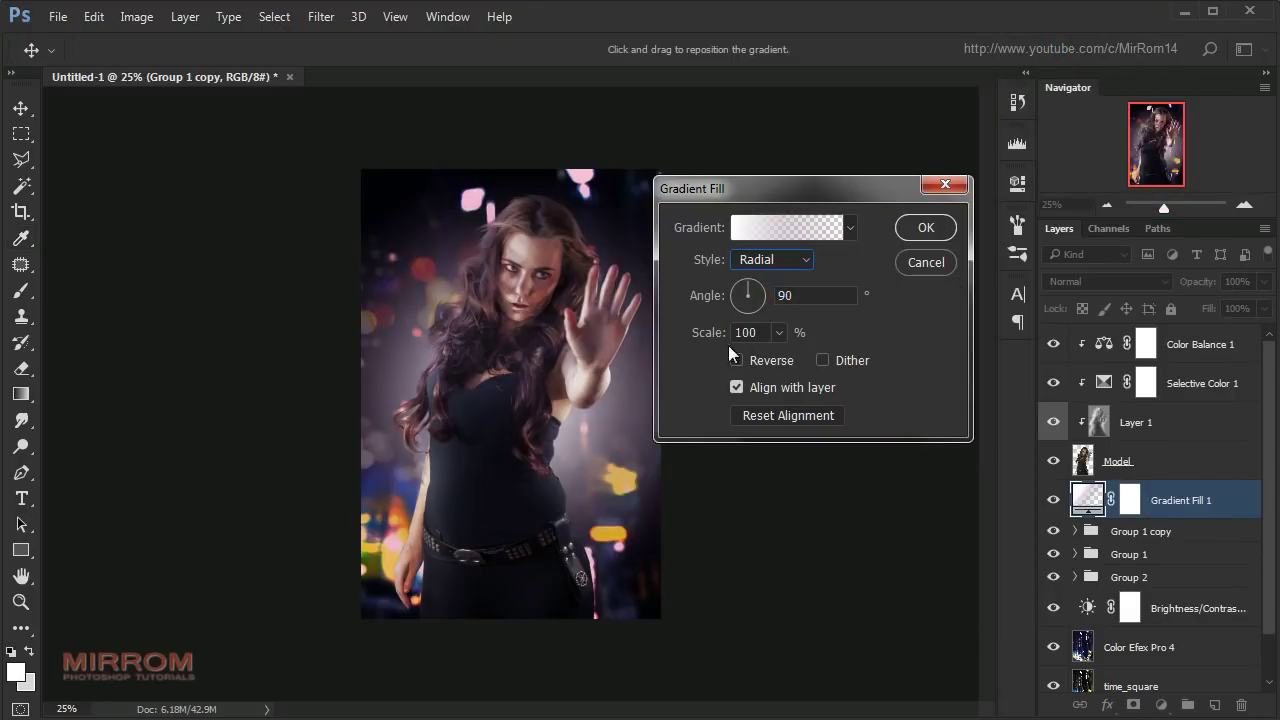
{"action": "left_click", "coordinate": [778, 332]}
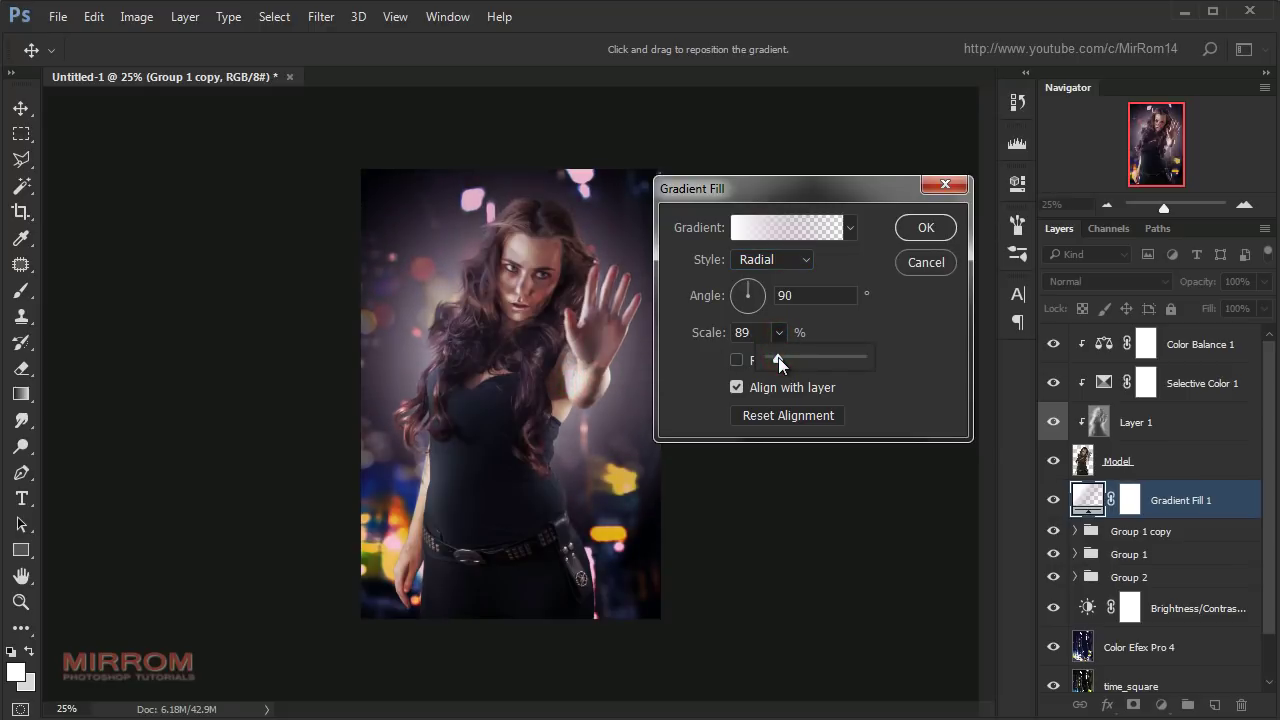
{"action": "left_click_drag", "start_coordinate": [778, 357], "coordinate": [776, 352]}
{"action": "left_click", "coordinate": [757, 338]}
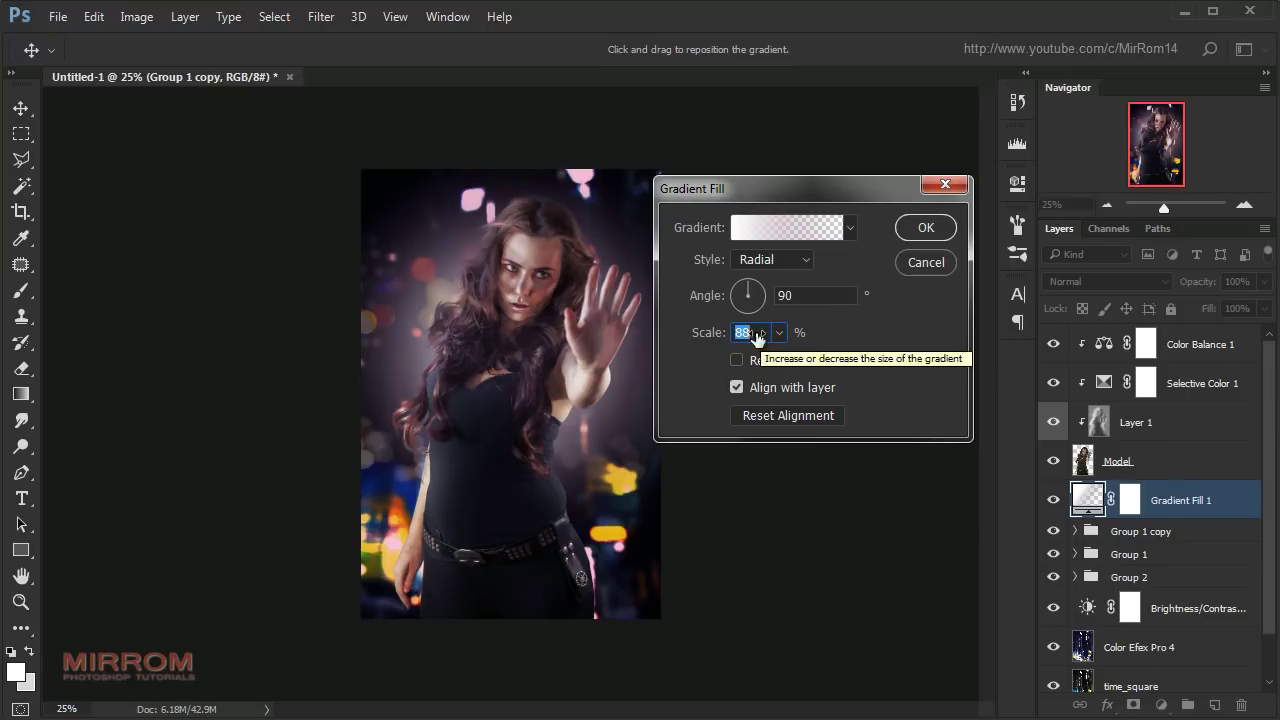
{"action": "mouse_move", "coordinate": [545, 330]}
{"action": "left_mouse_down"}
{"action": "mouse_move", "coordinate": [533, 318]}
{"action": "mouse_move", "coordinate": [509, 340]}
{"action": "left_mouse_up"}
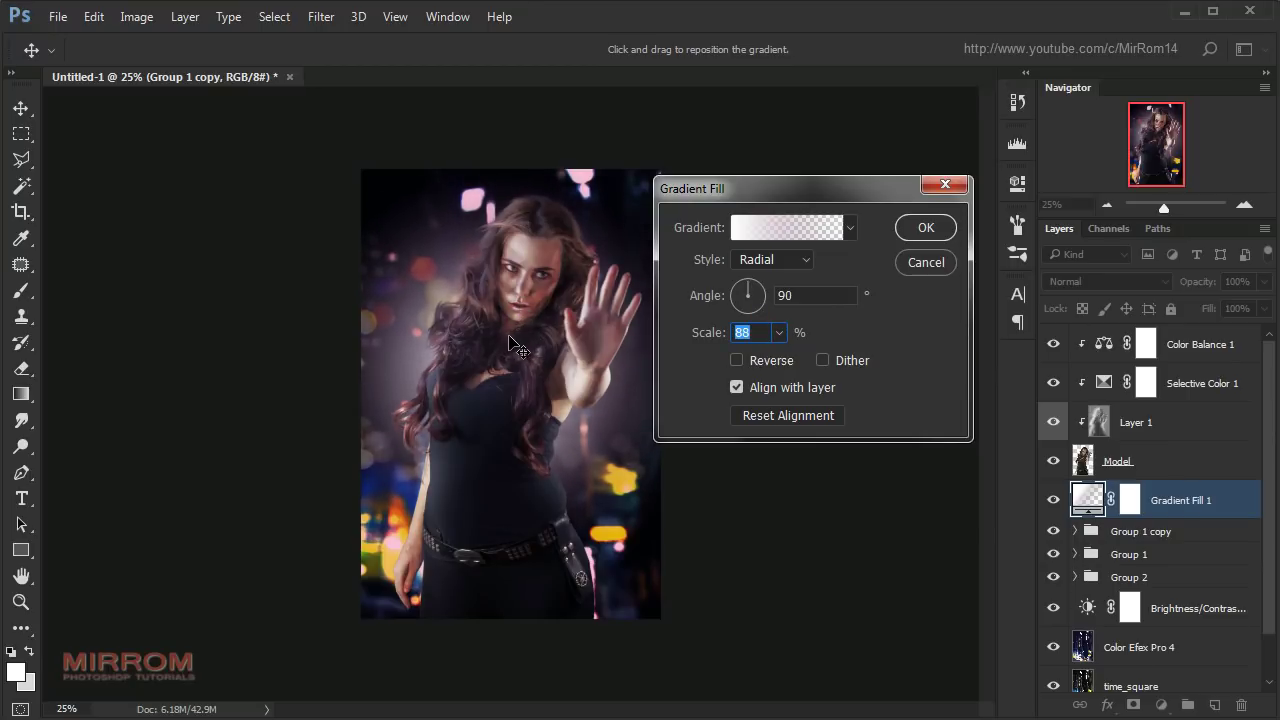
{"action": "left_click", "coordinate": [926, 230]}
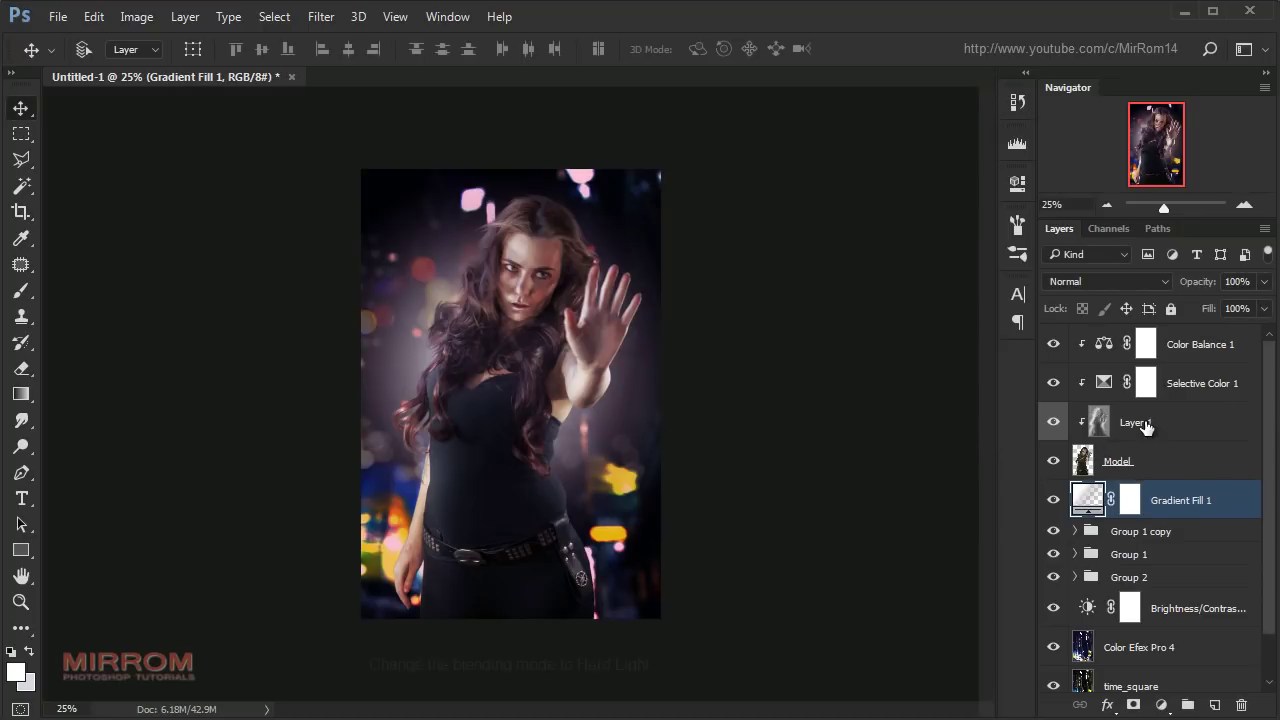
- Set Gradient Fill 1 to Hard Light blending at 66% opacity, then reopen its settings
{"action": "left_click", "coordinate": [1160, 282]}
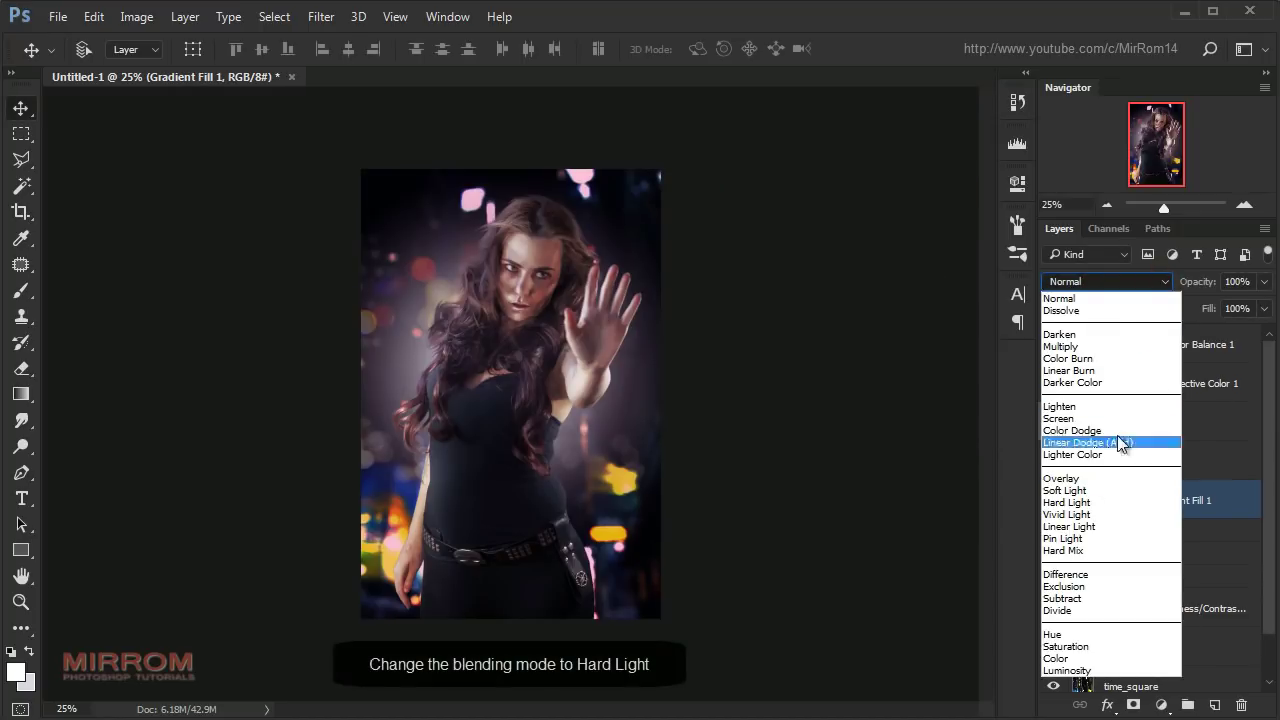
{"action": "left_click", "coordinate": [1097, 497]}
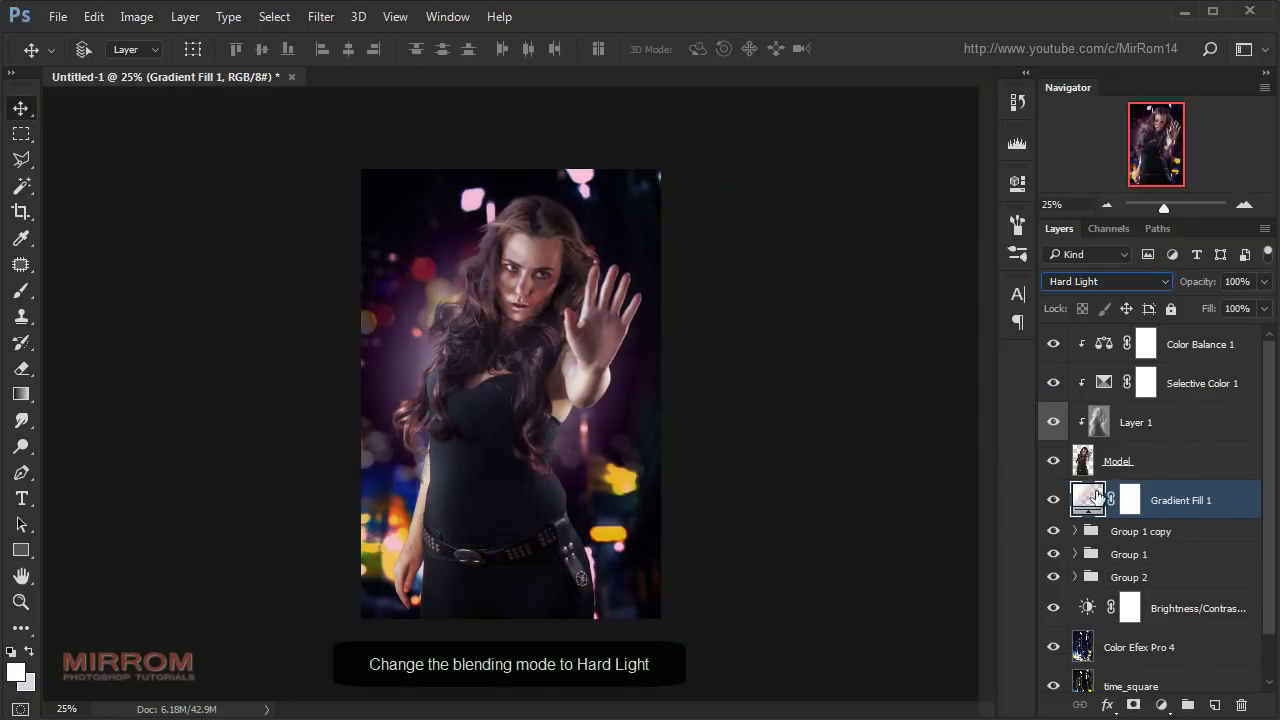
{"action": "left_click", "coordinate": [1264, 281]}
{"action": "left_click_drag", "start_coordinate": [1262, 304], "coordinate": [1239, 309]}
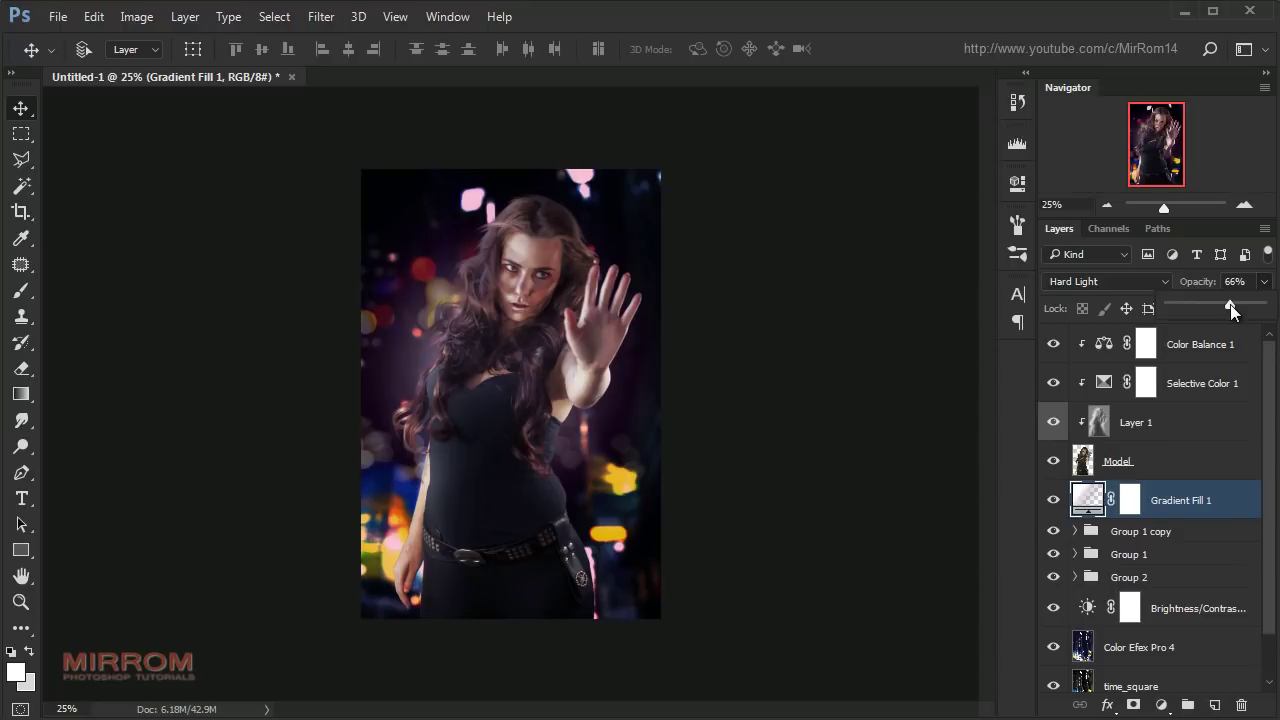
{"action": "left_click_drag", "start_coordinate": [1230, 304], "coordinate": [1230, 304]}
{"action": "double_click", "coordinate": [1088, 498]}
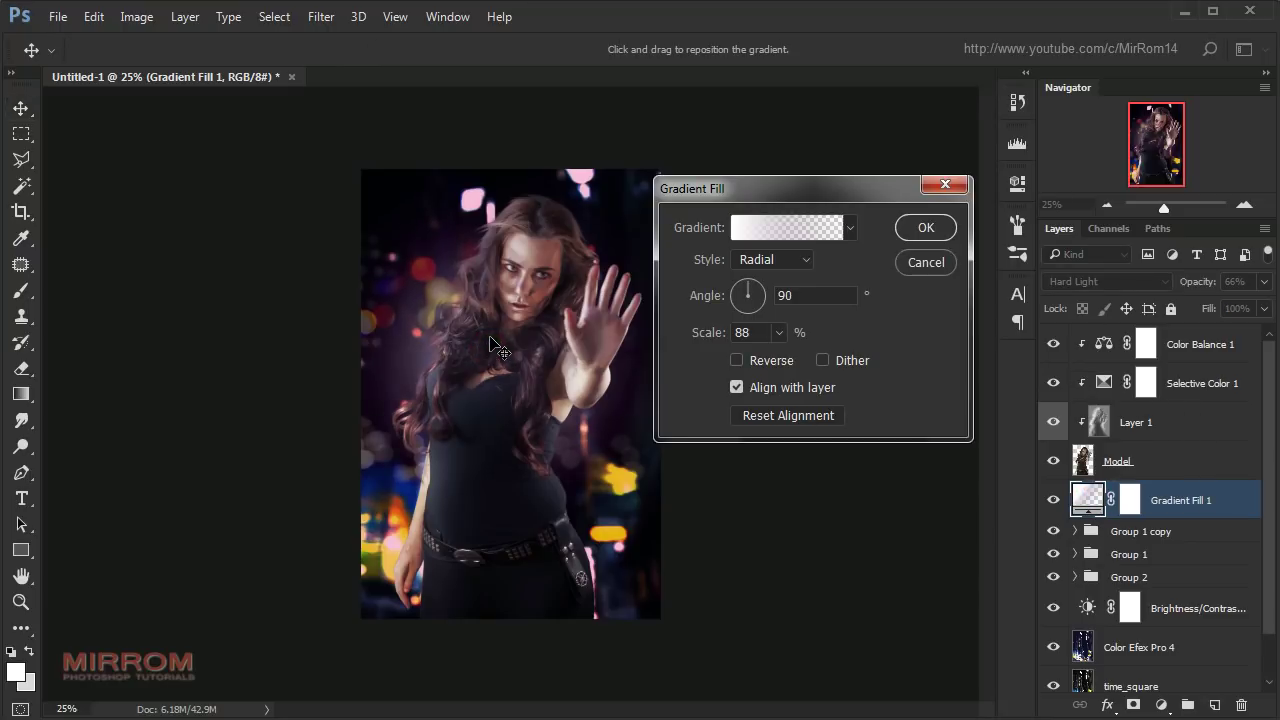
- Place the Condense texture, flip it vertically, and scale it to cover the canvas
{"action": "left_click", "coordinate": [906, 231]}
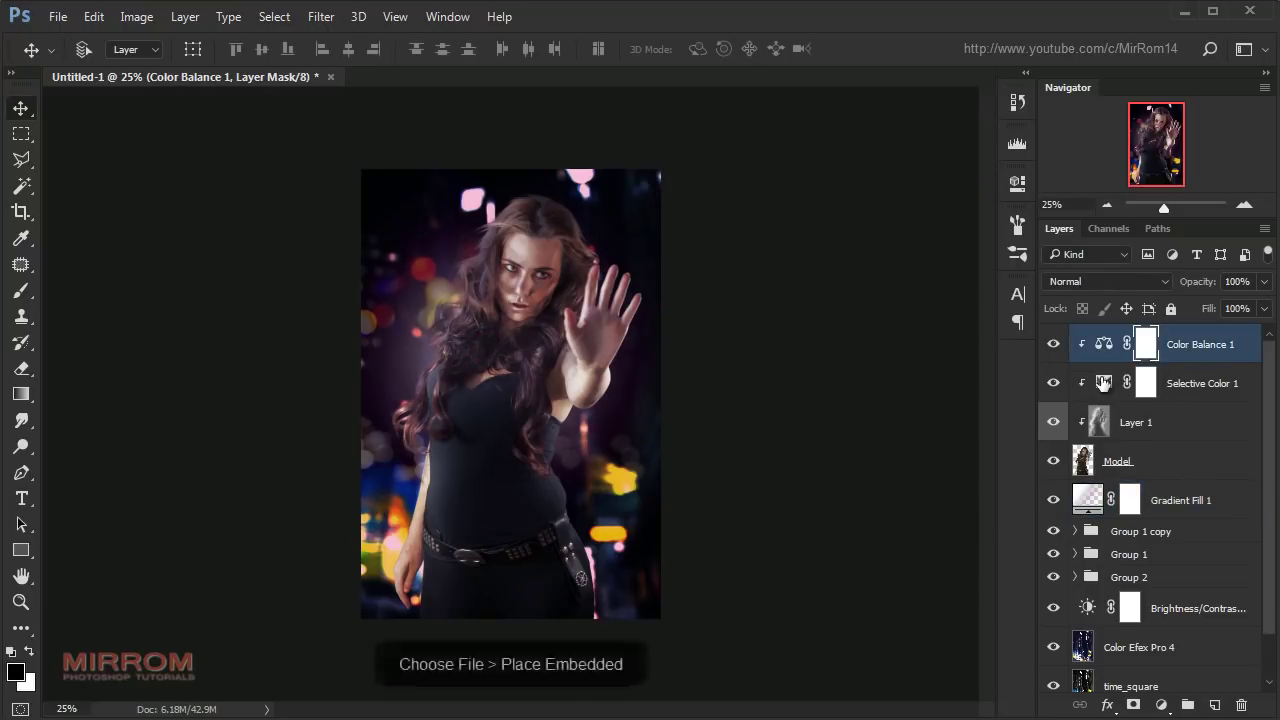
{"action": "left_click", "coordinate": [58, 17]}
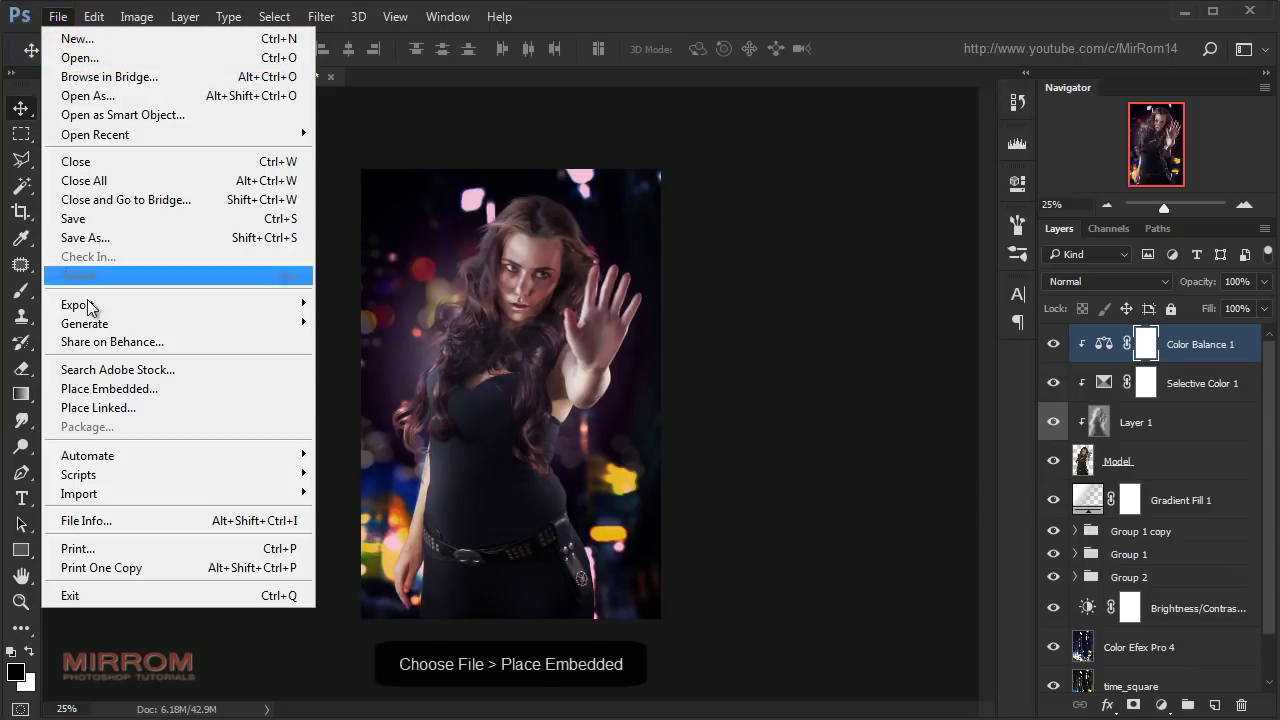
{"action": "left_click", "coordinate": [186, 383]}
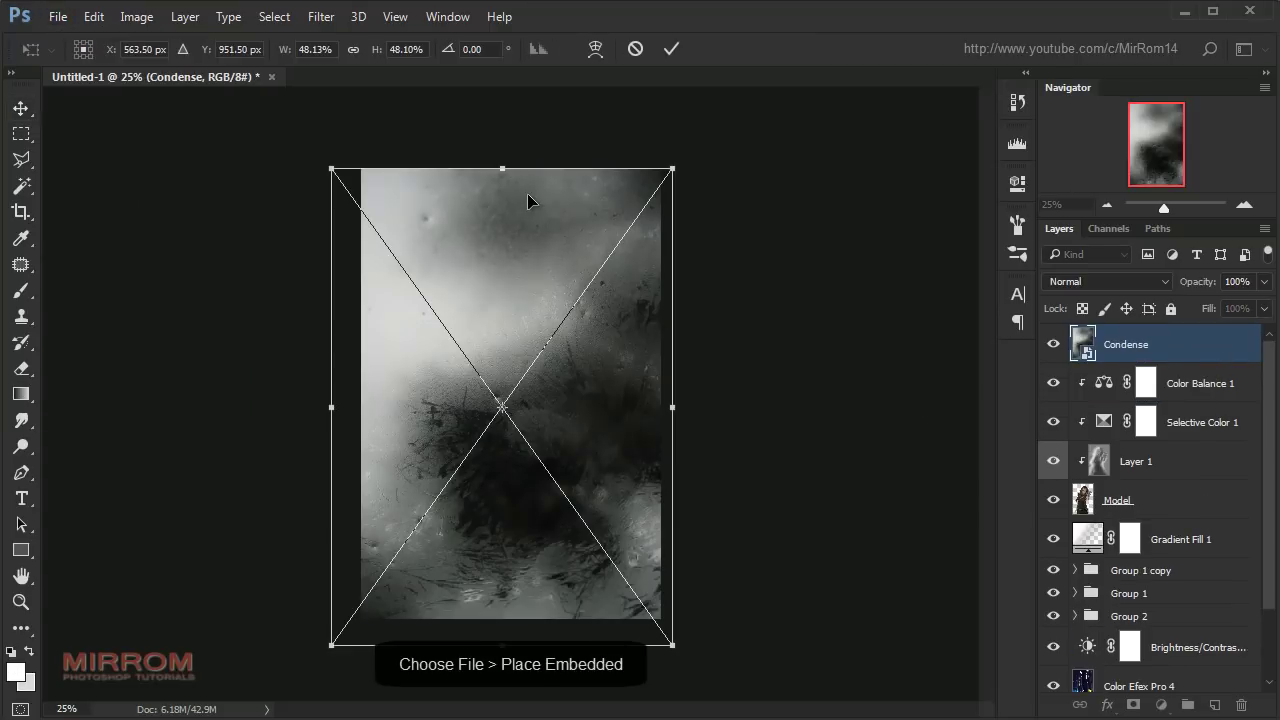
{"action": "right_click", "coordinate": [527, 193]}
{"action": "left_click", "coordinate": [591, 496]}
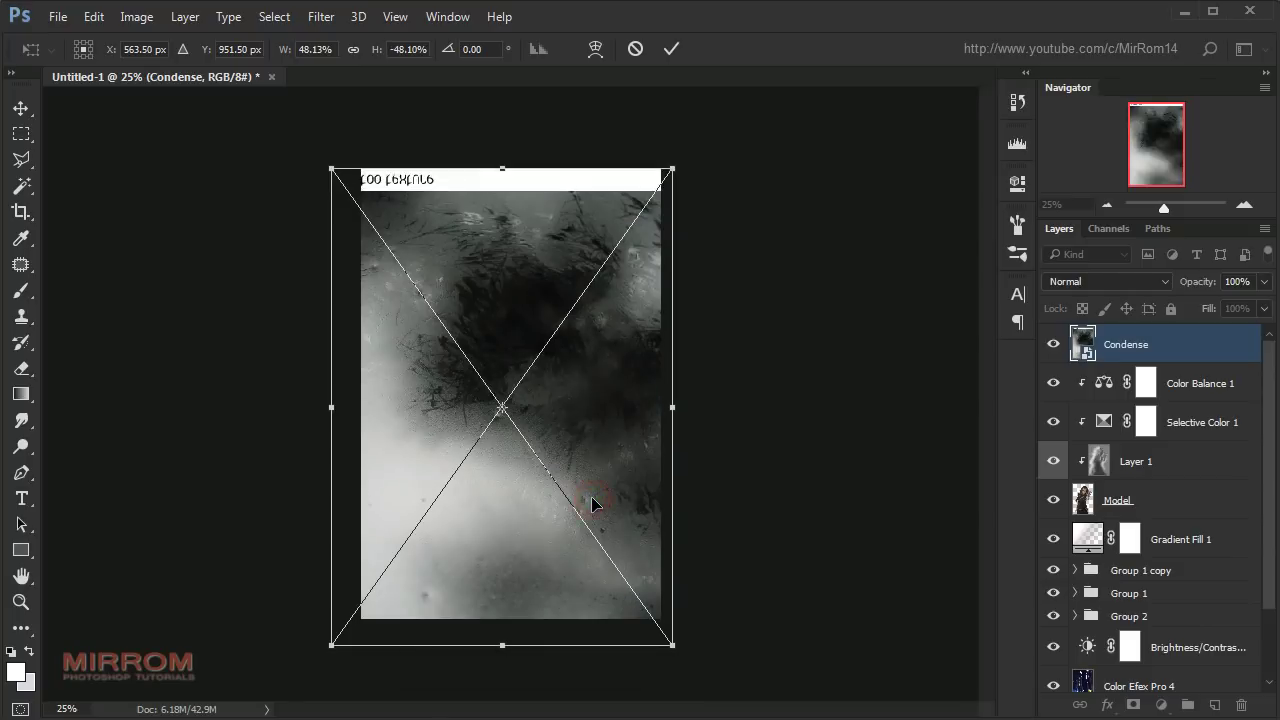
{"action": "left_click_drag", "start_coordinate": [596, 450], "coordinate": [587, 398]}
{"action": "left_click_drag", "start_coordinate": [657, 617], "coordinate": [699, 671]}
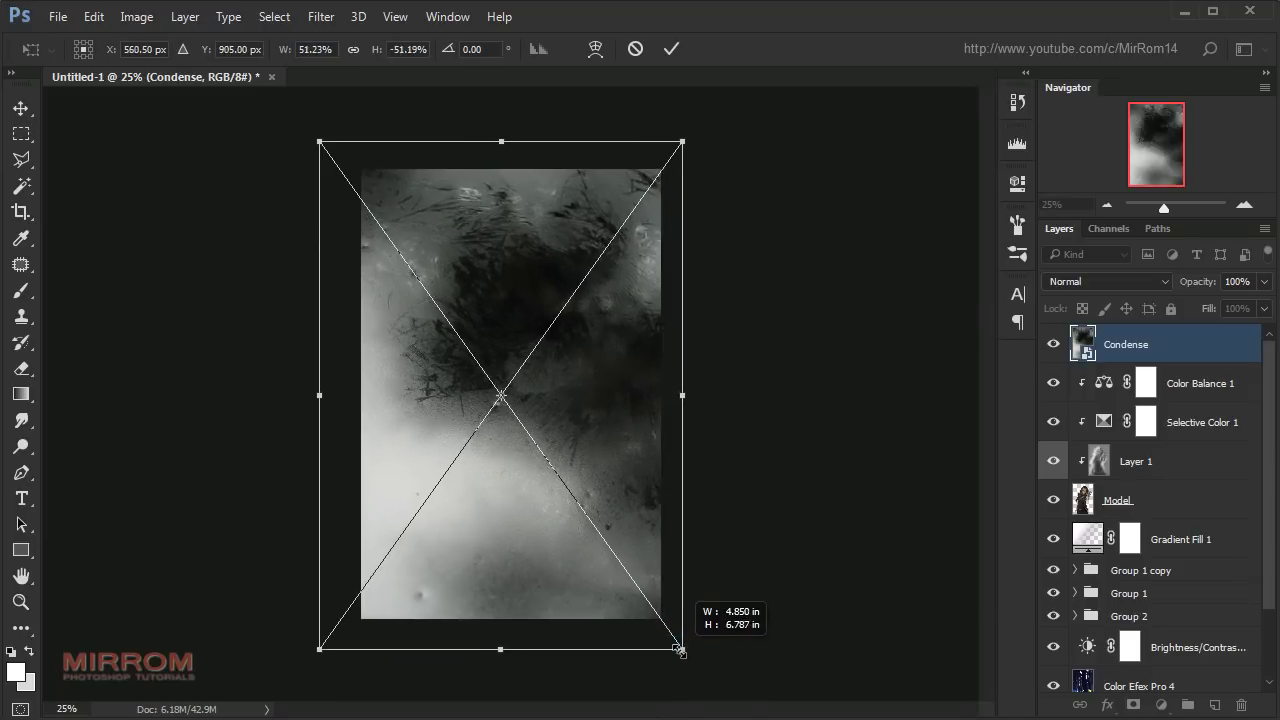
{"action": "left_click_drag", "start_coordinate": [655, 474], "coordinate": [643, 470]}
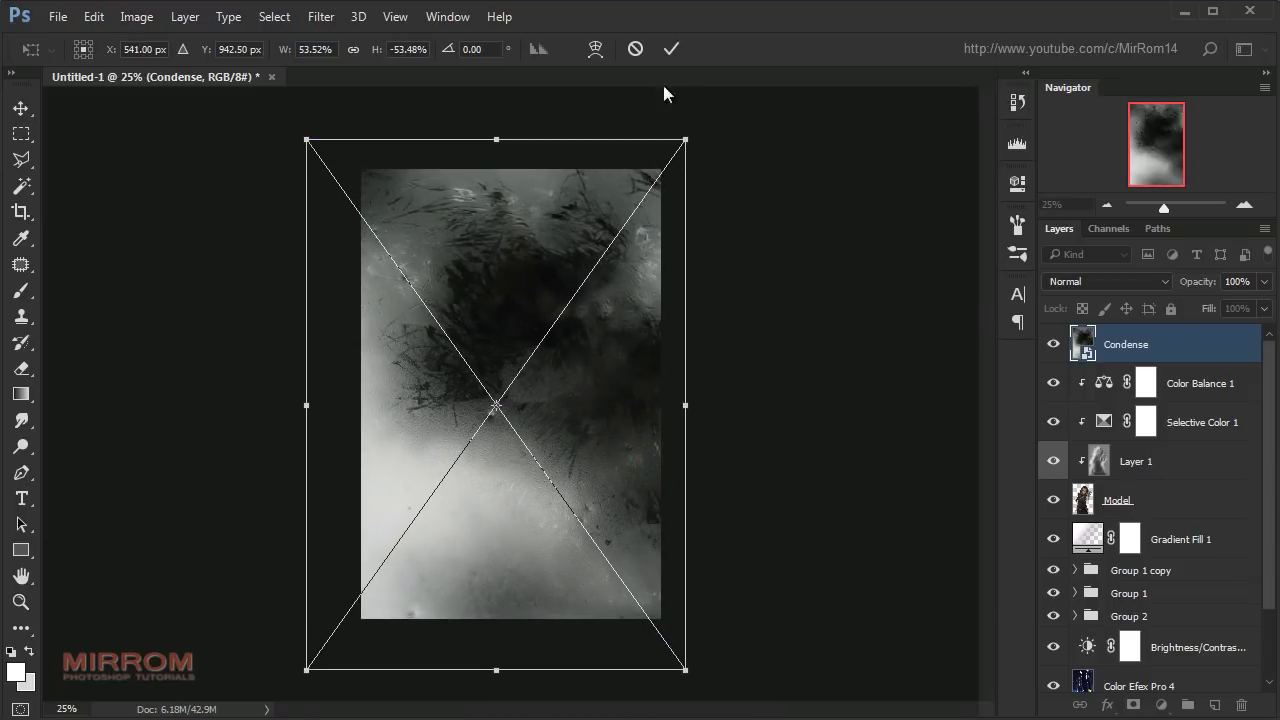
{"action": "left_click", "coordinate": [672, 49]}
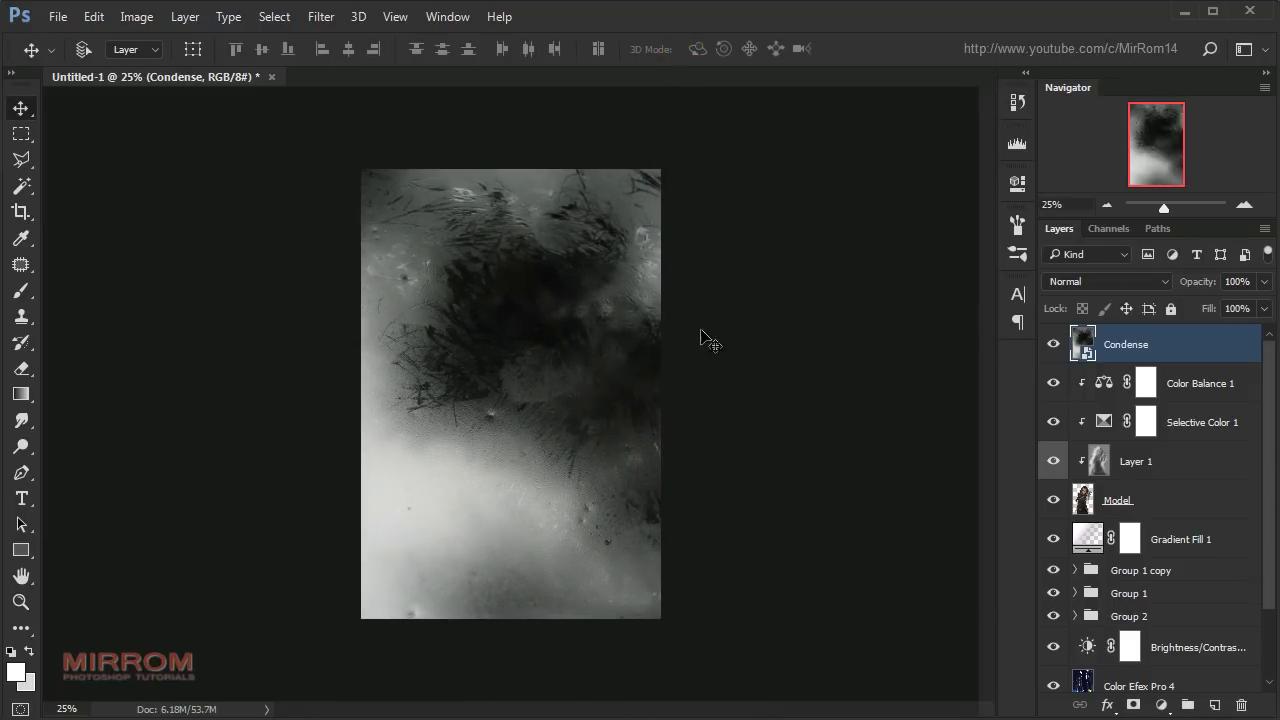
{"action": "left_click_drag", "start_coordinate": [703, 338], "coordinate": [577, 307]}
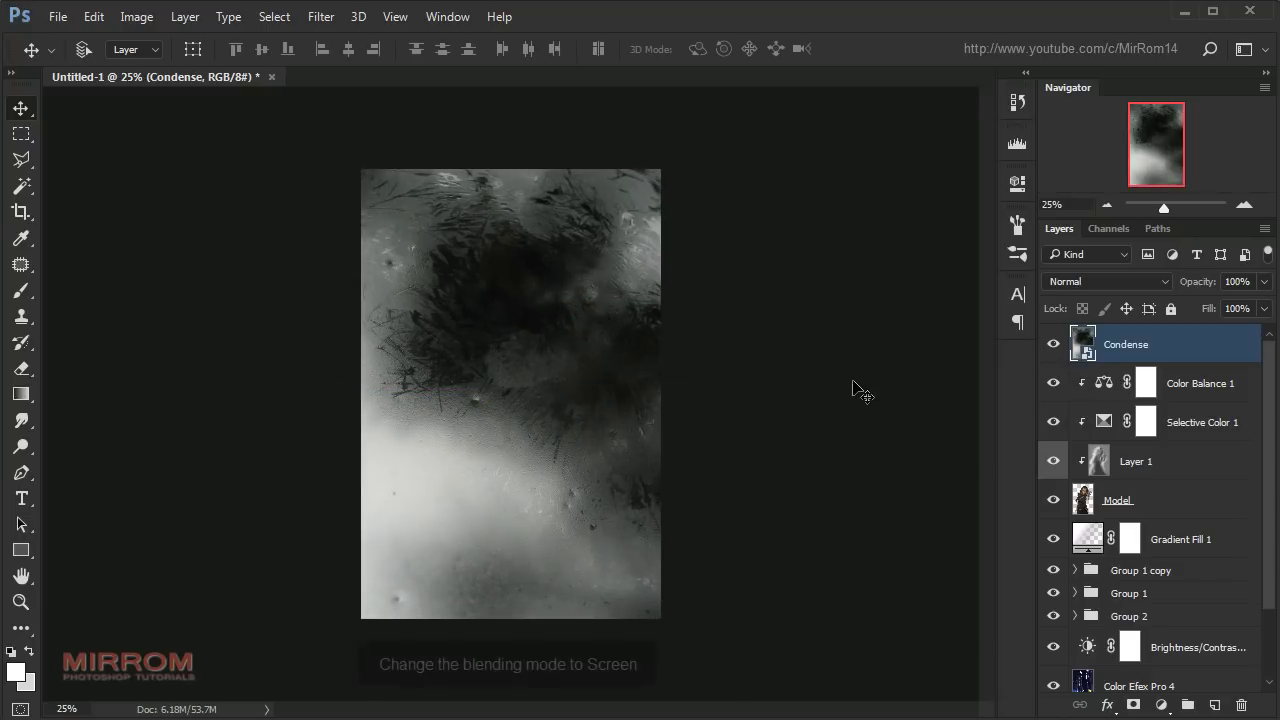
- Blend the Condense texture in Screen, stretch it further, and set 45% opacity
{"action": "left_click", "coordinate": [1072, 282]}
{"action": "left_click", "coordinate": [1068, 412]}
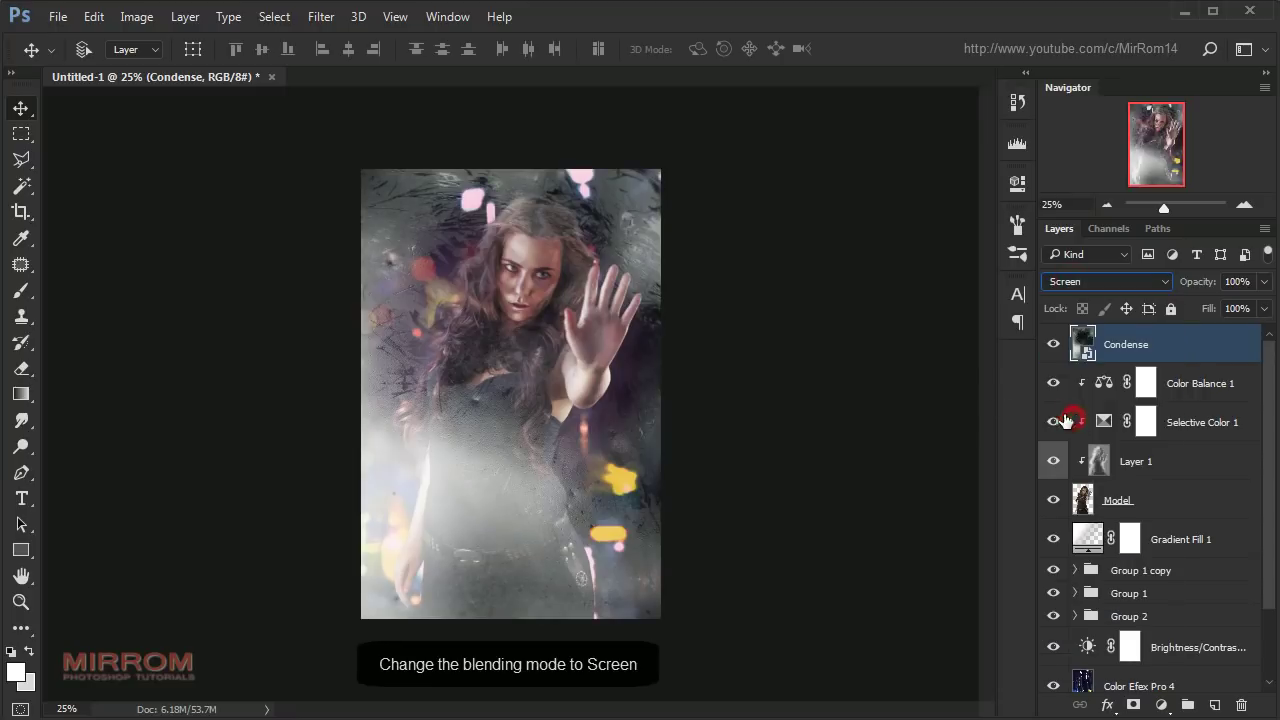
{"action": "key", "text": "ctrl+t"}
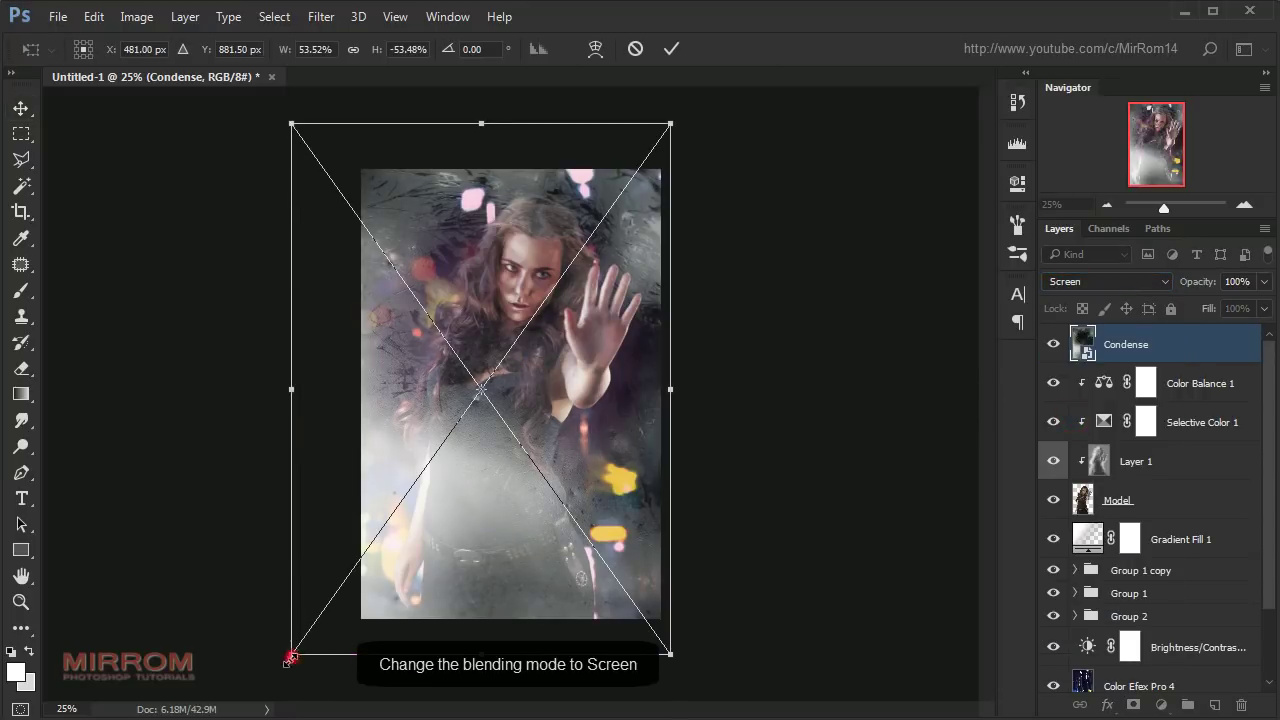
{"action": "left_click_drag", "start_coordinate": [289, 661], "coordinate": [272, 679]}
{"action": "left_click_drag", "start_coordinate": [481, 683], "coordinate": [481, 688]}
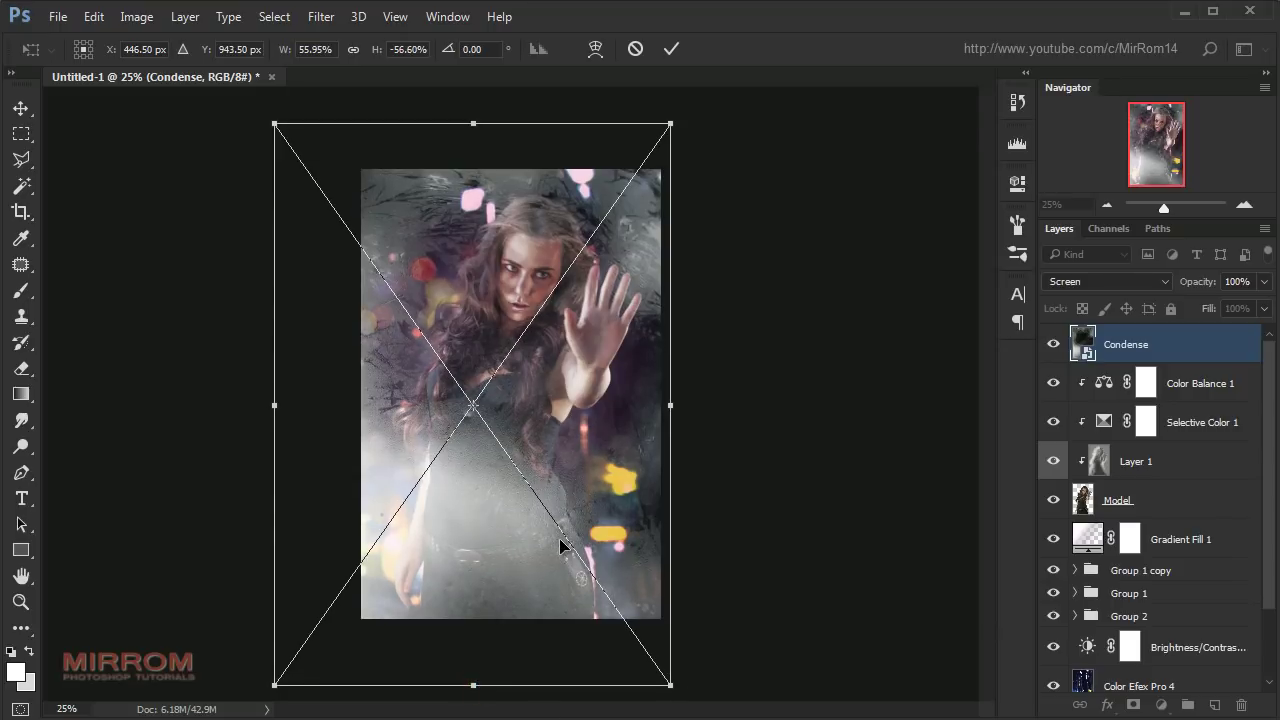
{"action": "key", "text": "Return"}
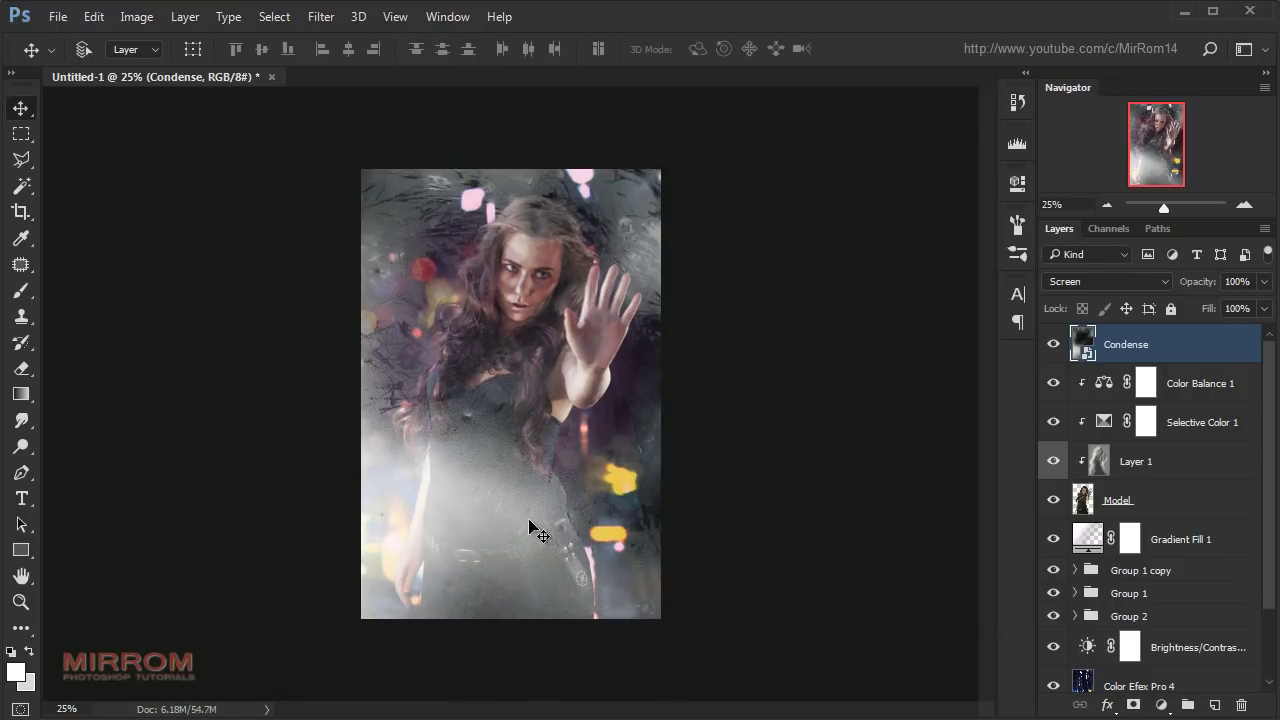
{"action": "left_click", "coordinate": [1263, 281]}
{"action": "left_click_drag", "start_coordinate": [1229, 302], "coordinate": [1217, 304]}
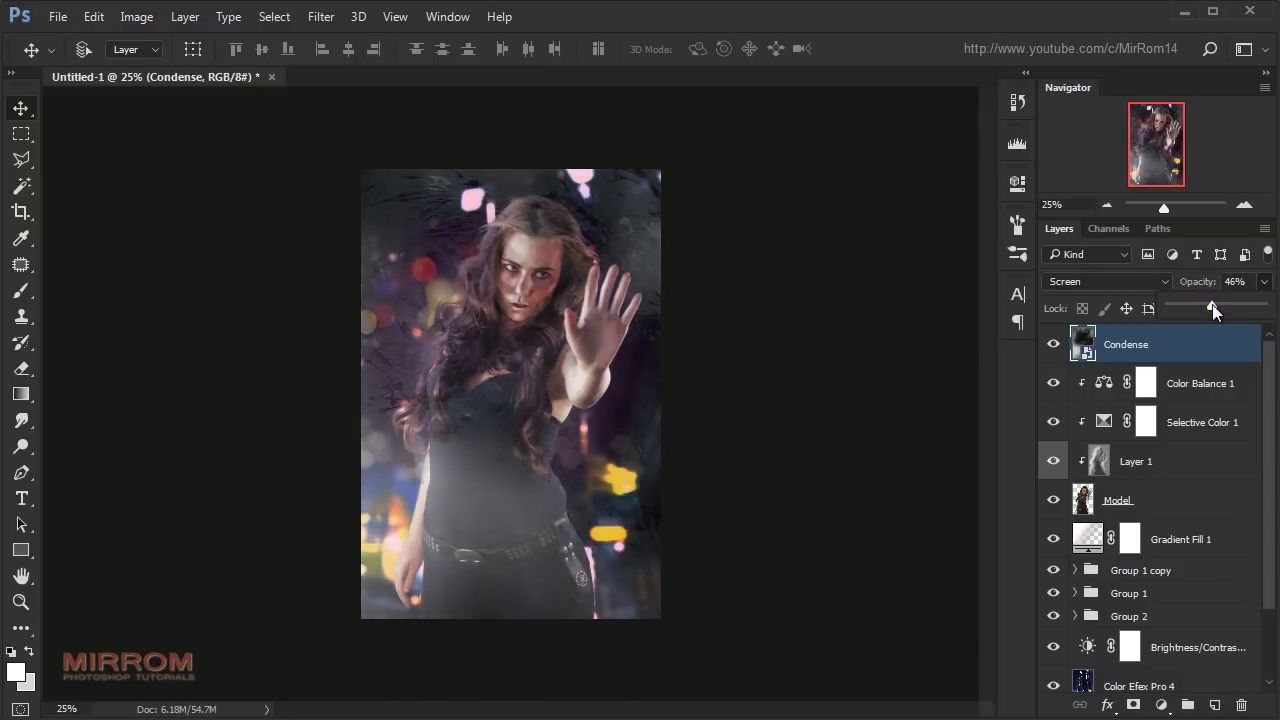
{"action": "left_click", "coordinate": [1249, 282]}
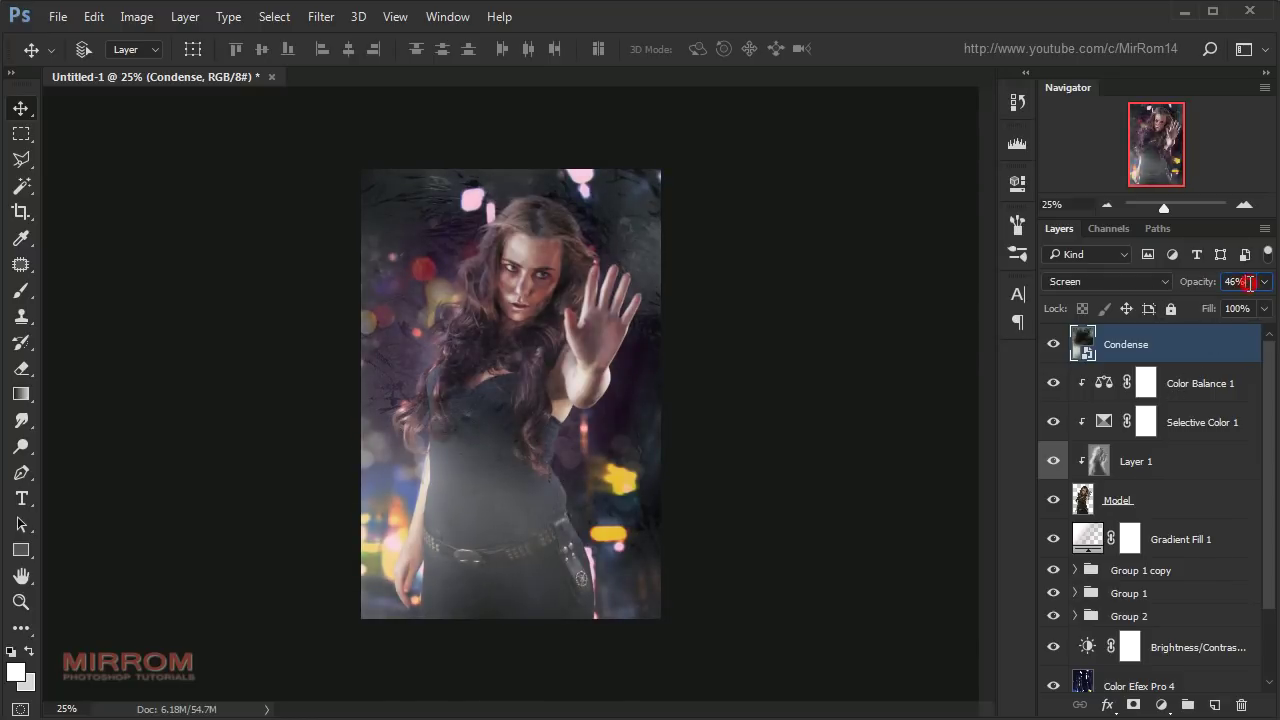
{"action": "key", "text": "Return"}
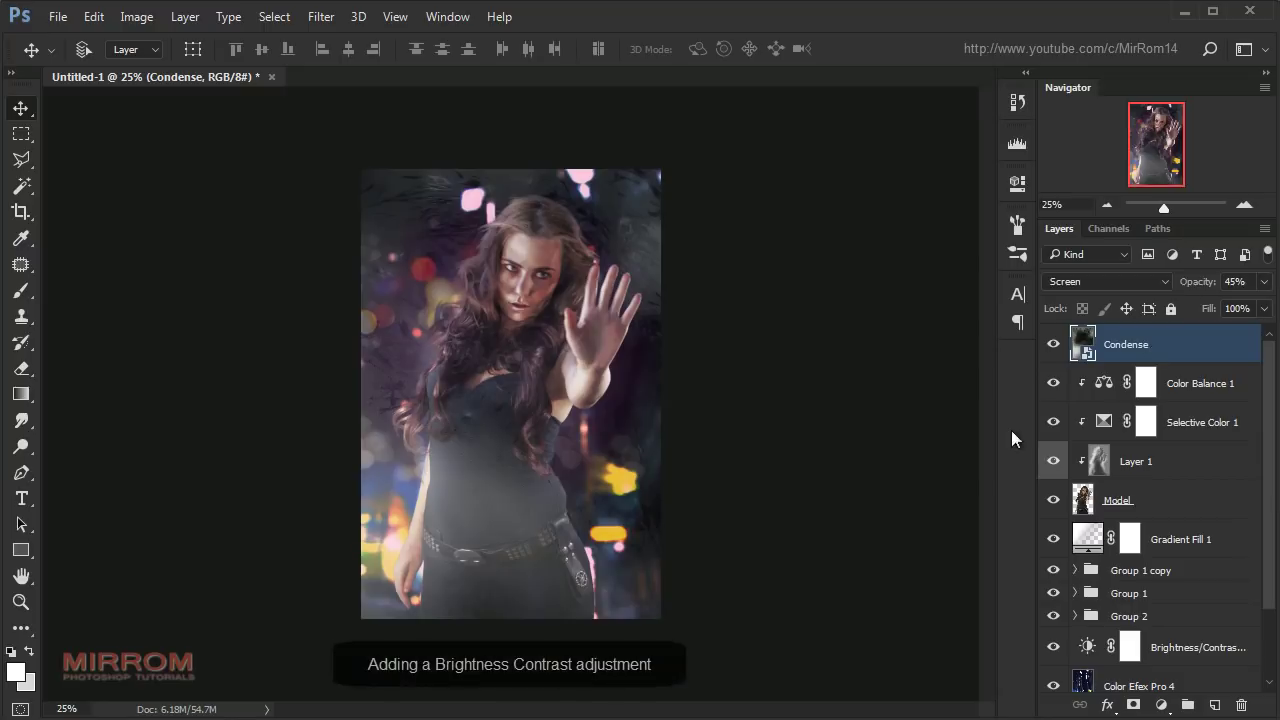
- Add a Brightness/Contrast layer clipped to Condense with brightness -37 and contrast 100
{"action": "left_click", "coordinate": [1166, 707]}
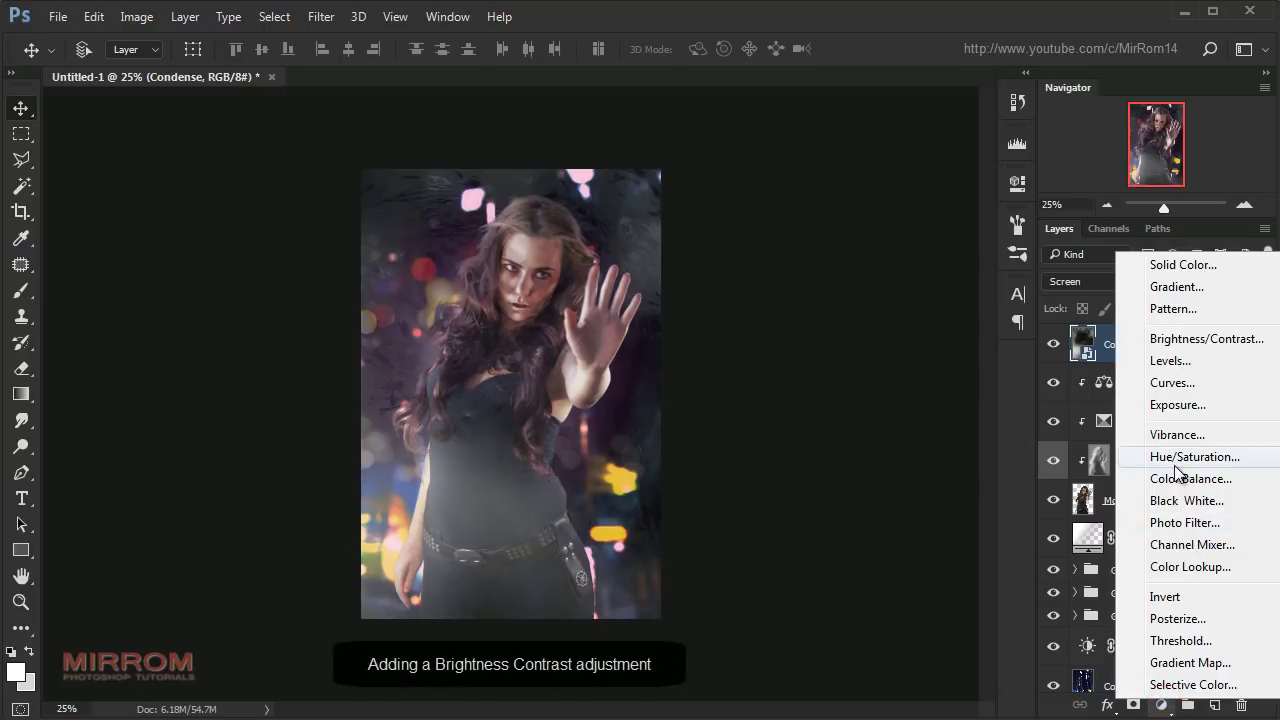
{"action": "left_click", "coordinate": [1170, 339]}
{"action": "left_click", "coordinate": [841, 479]}
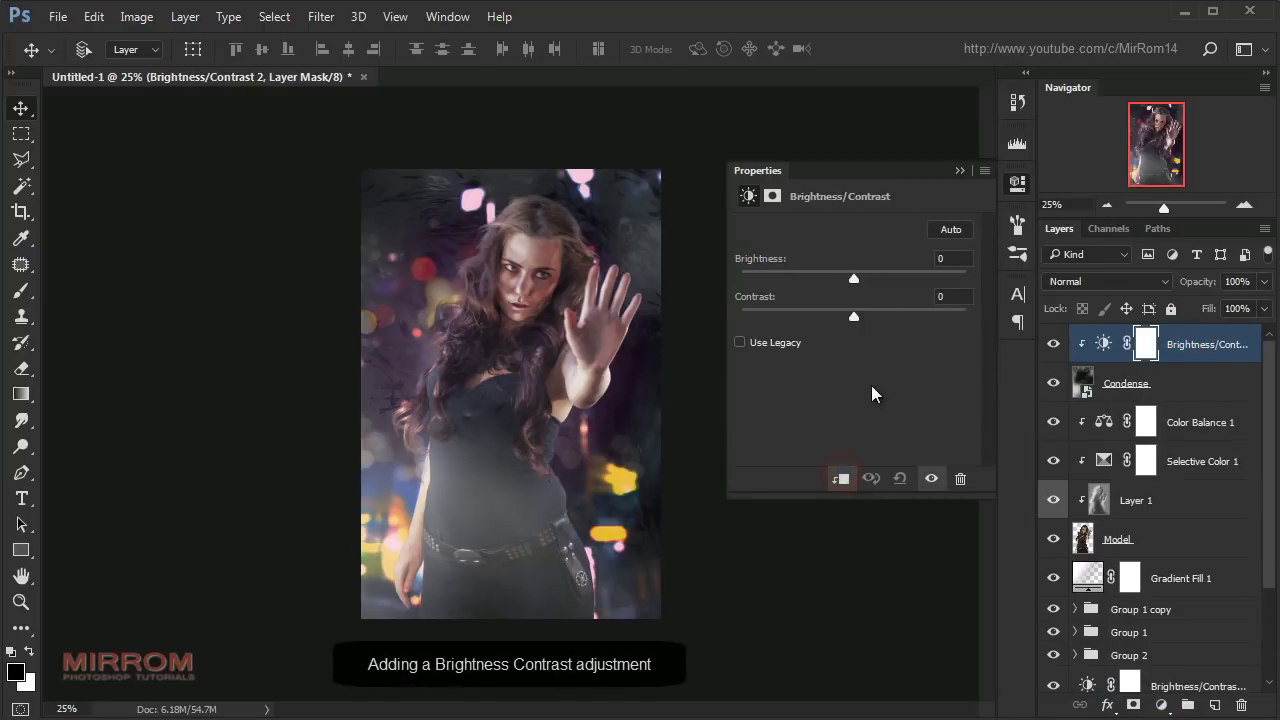
{"action": "left_click_drag", "start_coordinate": [853, 278], "coordinate": [838, 280]}
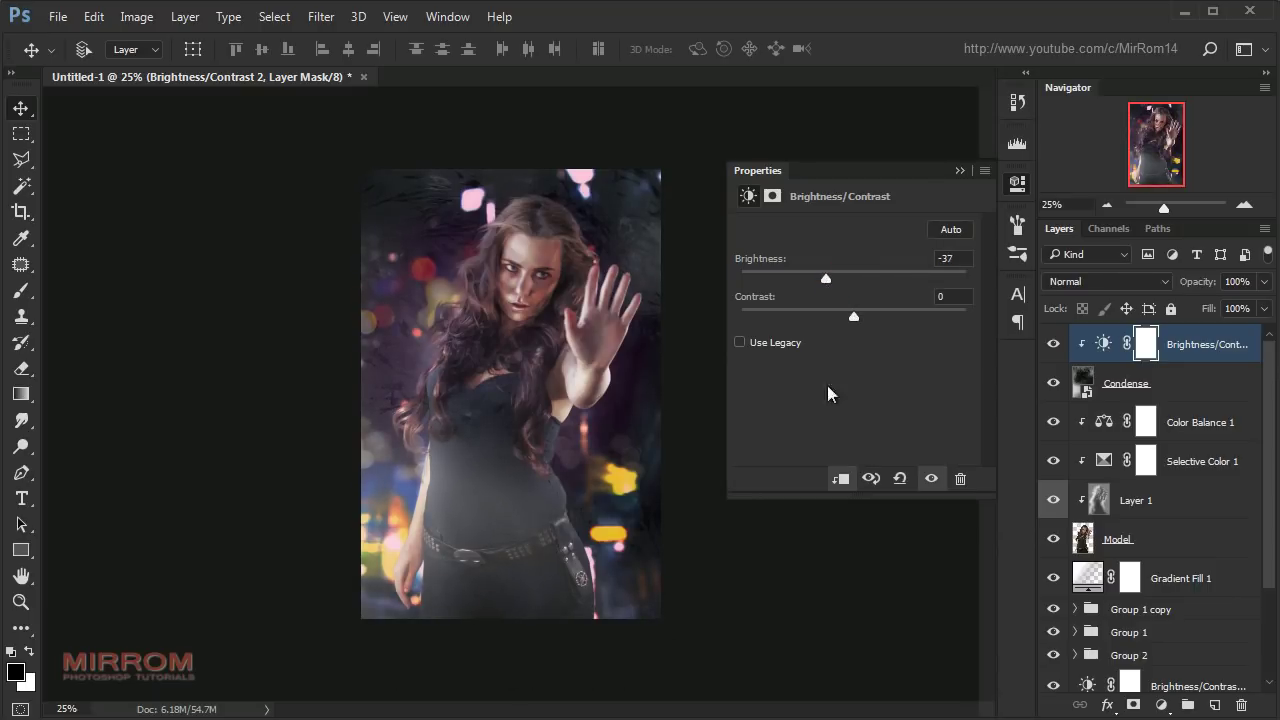
{"action": "left_click_drag", "start_coordinate": [852, 320], "coordinate": [998, 322]}
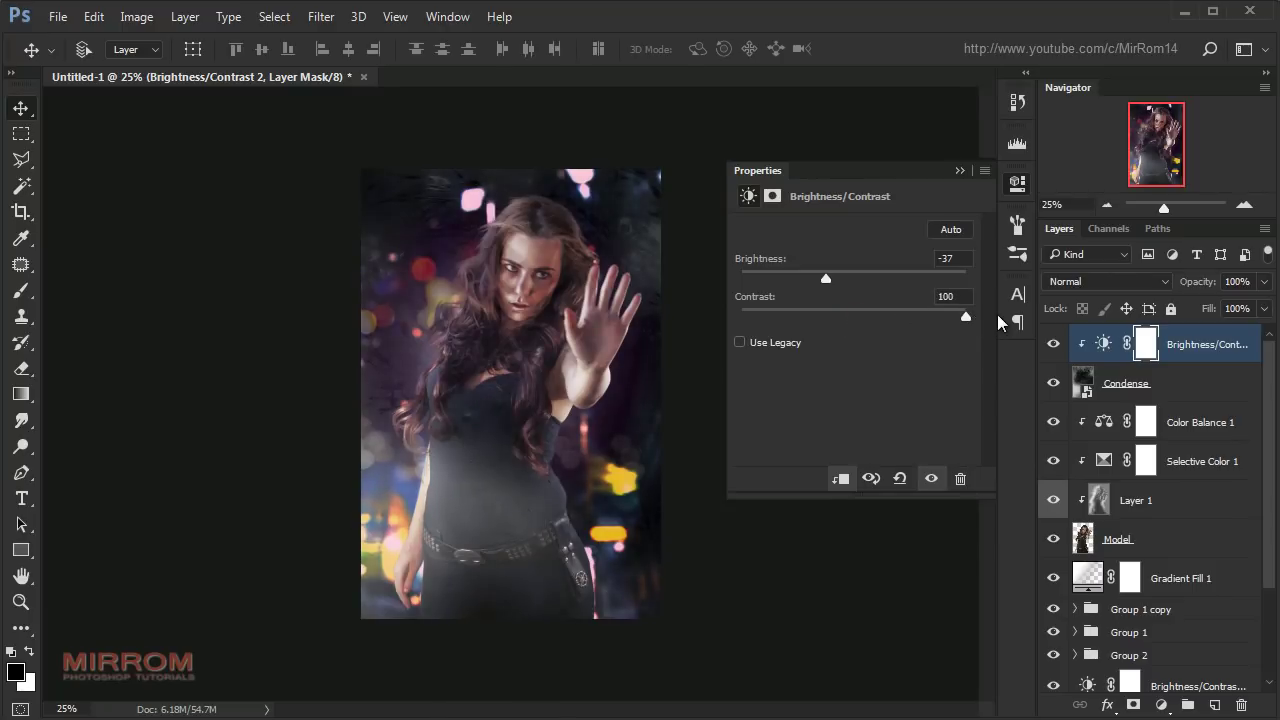
{"action": "left_click", "coordinate": [960, 172]}
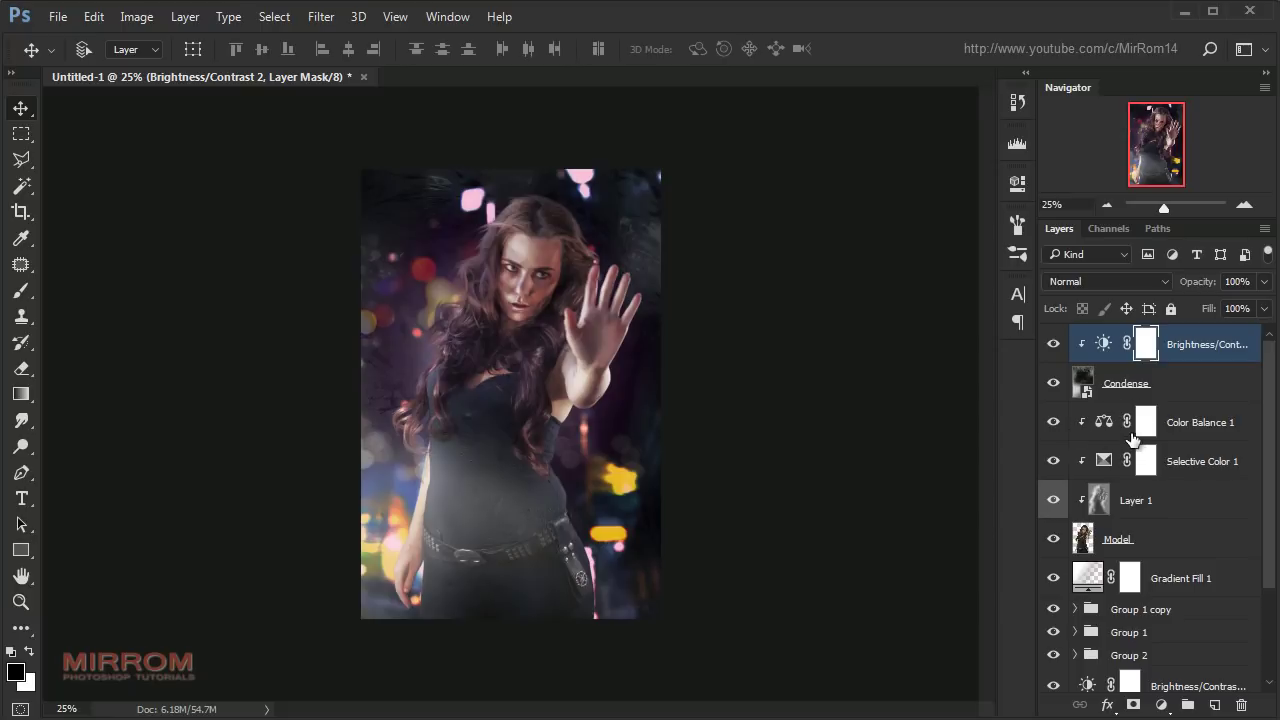
{"action": "left_click", "coordinate": [1140, 392]}
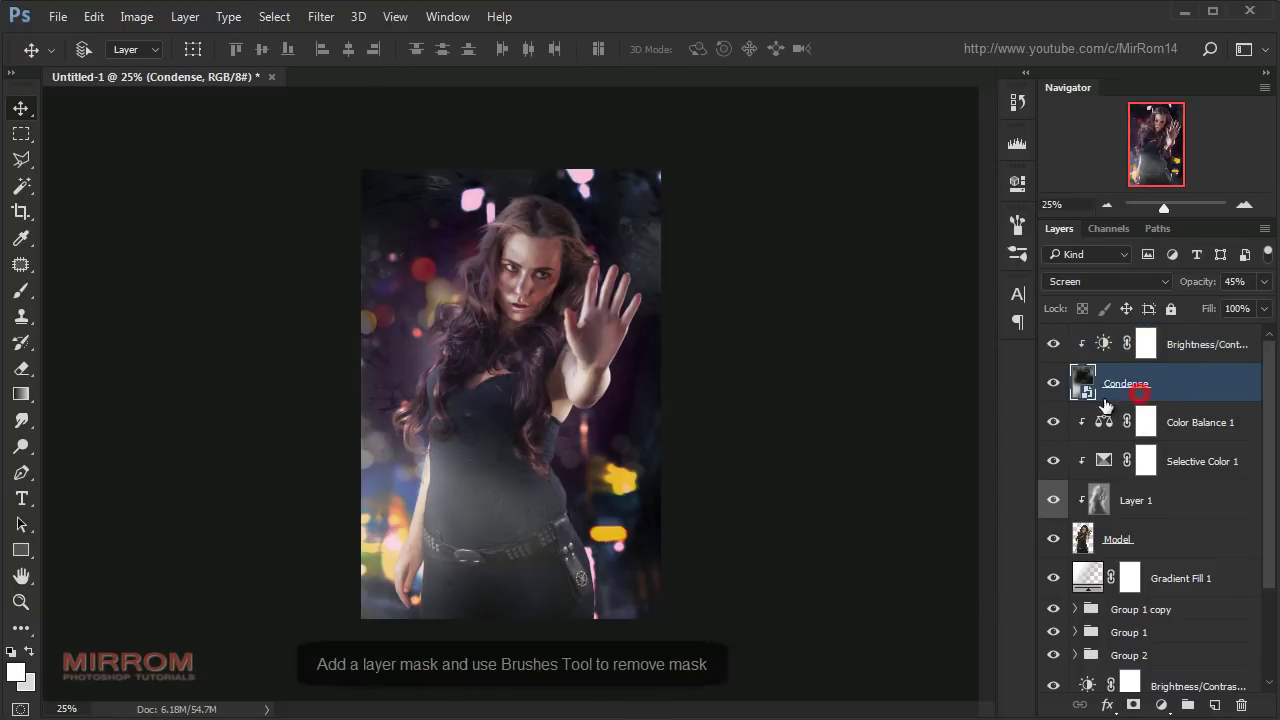
- Mask Condense and paint black at 72% brush opacity over the belly, chest and right edge
{"action": "left_click", "coordinate": [1128, 707]}
{"action": "key", "text": "b"}
{"action": "left_click_drag", "start_coordinate": [420, 49], "coordinate": [395, 74]}
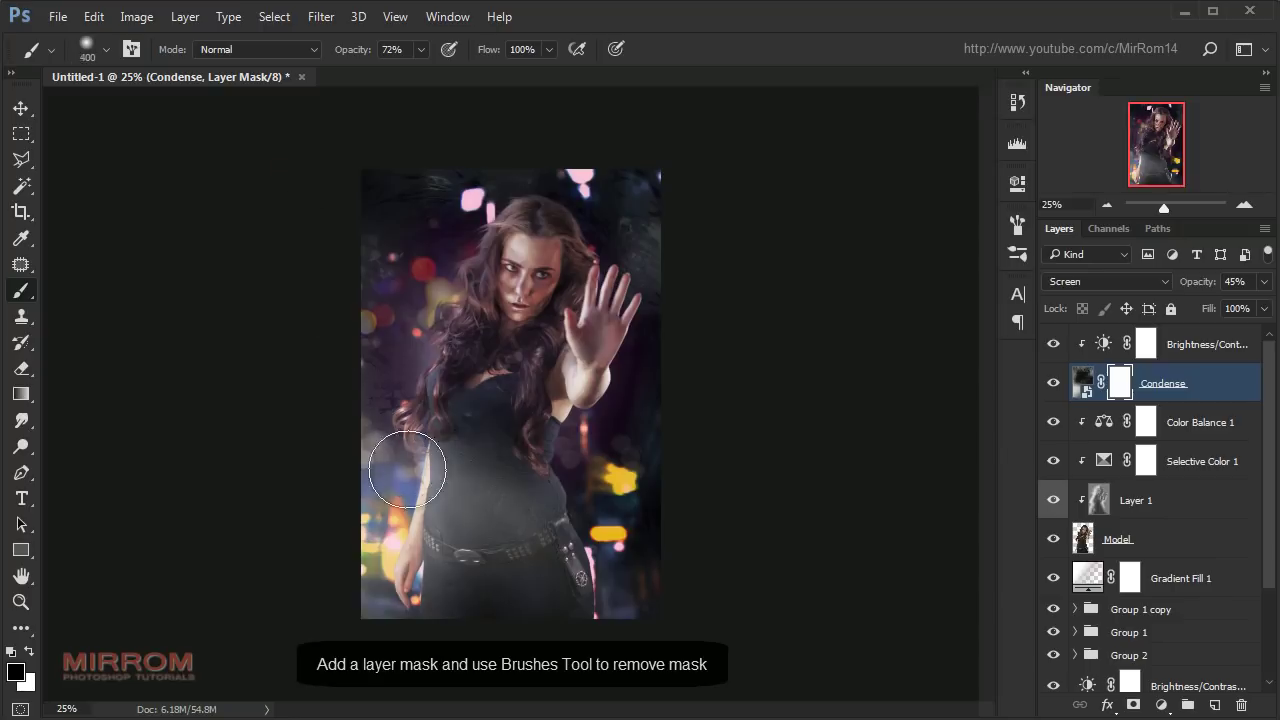
{"action": "mouse_move", "coordinate": [449, 629]}
{"action": "left_mouse_down"}
{"action": "mouse_move", "coordinate": [480, 477]}
{"action": "mouse_move", "coordinate": [443, 480]}
{"action": "left_mouse_up"}
{"action": "key", "text": "bracketleft"}
{"action": "key", "text": "bracketleft"}
{"action": "key", "text": "bracketleft"}
{"action": "left_click_drag", "start_coordinate": [506, 320], "coordinate": [491, 380]}
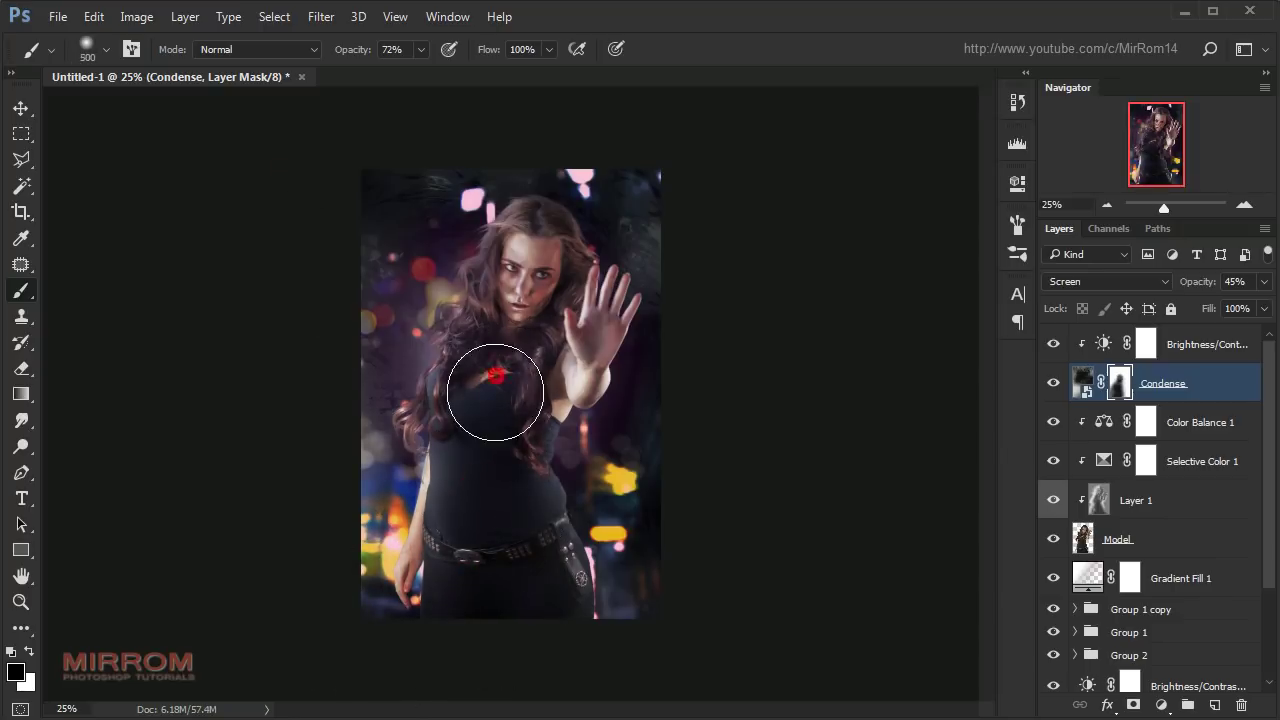
{"action": "key", "text": "bracketright"}
{"action": "key", "text": "bracketright"}
{"action": "left_click_drag", "start_coordinate": [477, 509], "coordinate": [486, 528]}
{"action": "key", "text": "bracketright"}
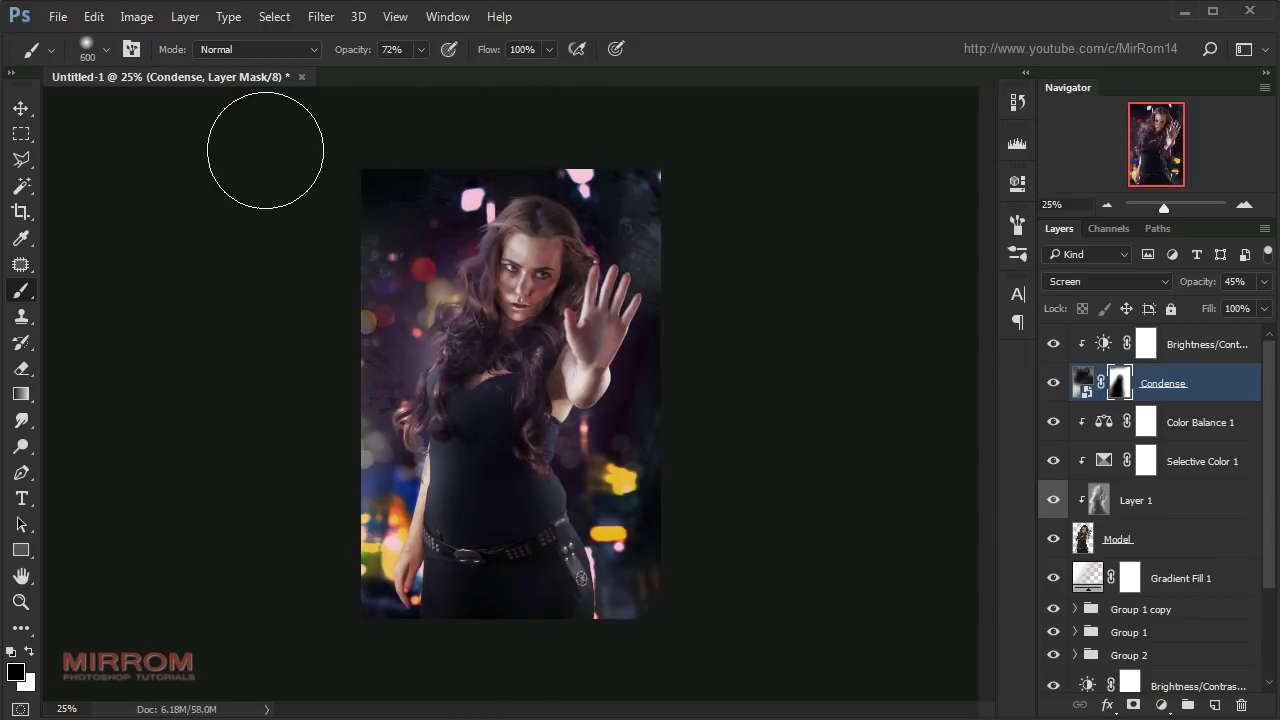
{"action": "key", "text": "bracketright"}
{"action": "left_click_drag", "start_coordinate": [734, 192], "coordinate": [697, 371]}
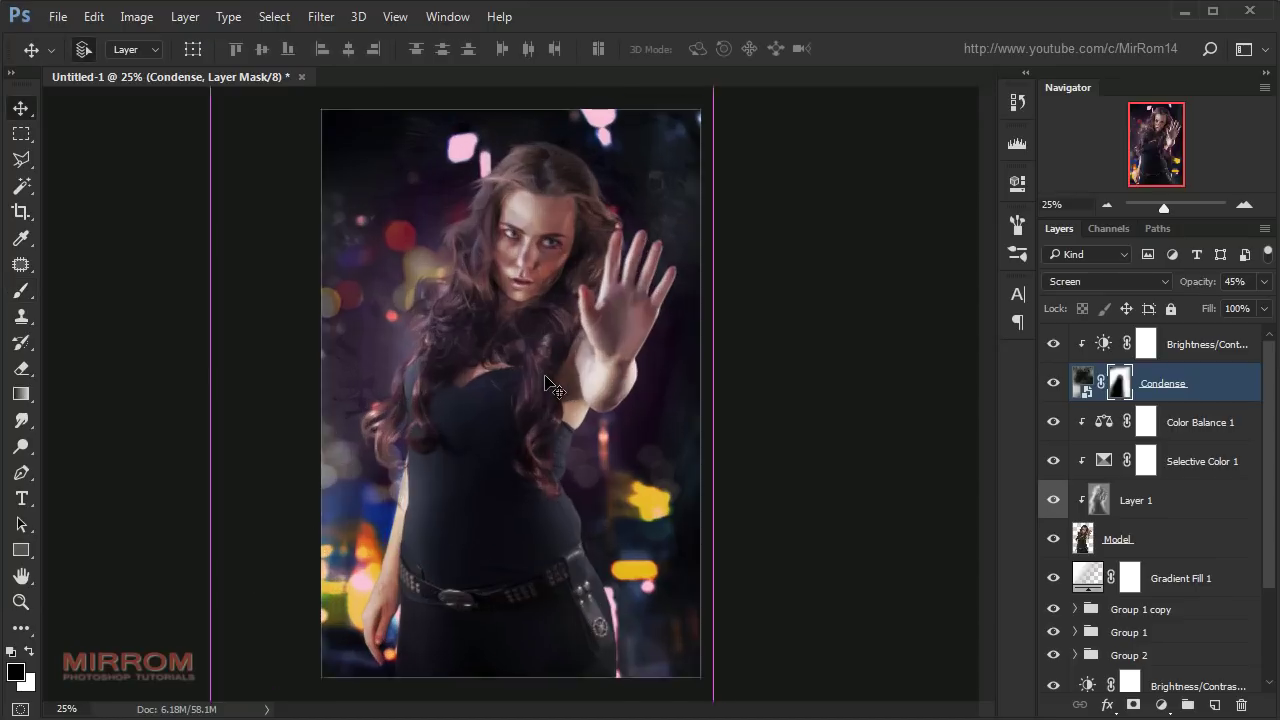
- Add a gradient fill layer above Brightness/Contrast 2 with its left stop set to blue #31a0f0
{"action": "key", "text": "alt+bracketright"}
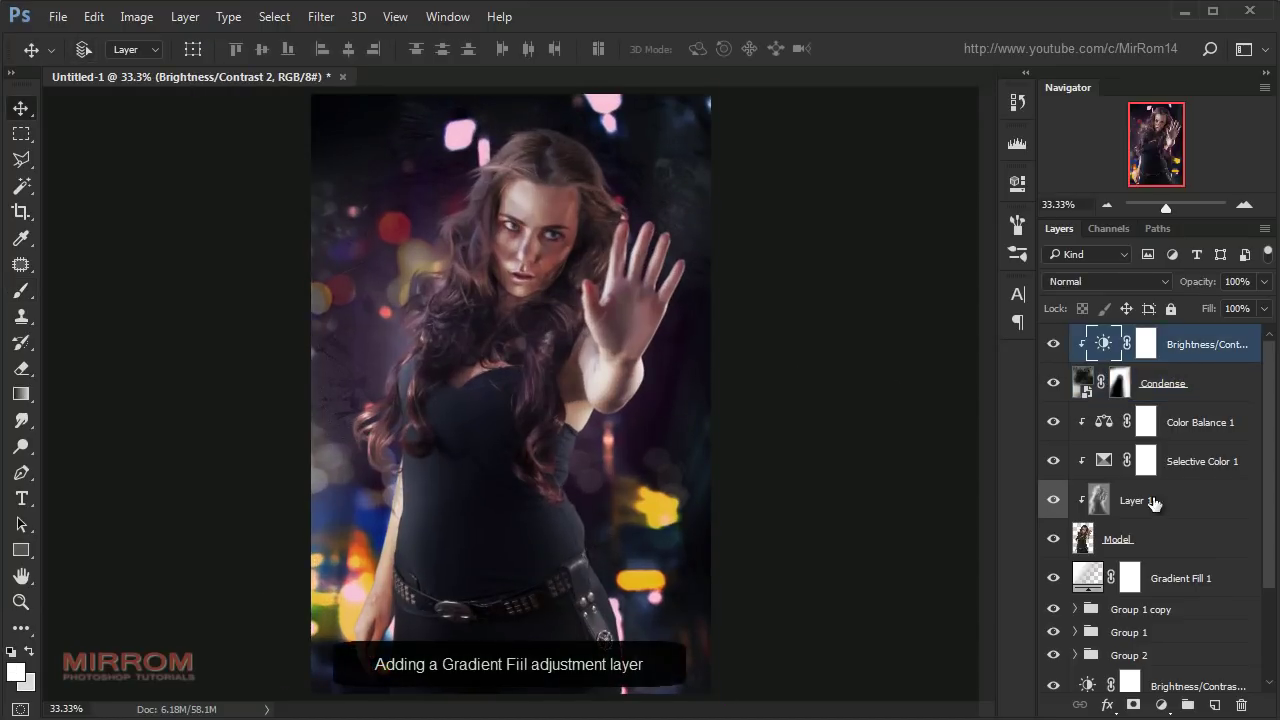
{"action": "left_click", "coordinate": [1161, 705]}
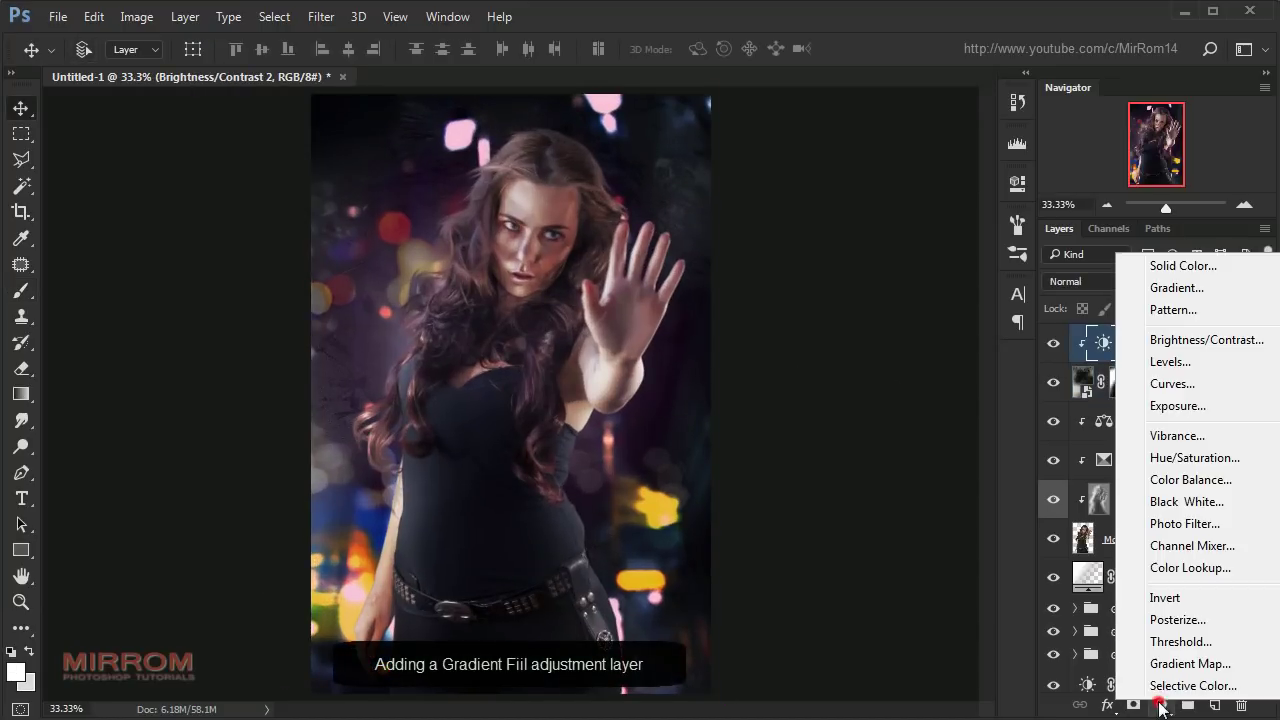
{"action": "left_click", "coordinate": [1178, 286]}
{"action": "left_click", "coordinate": [763, 230]}
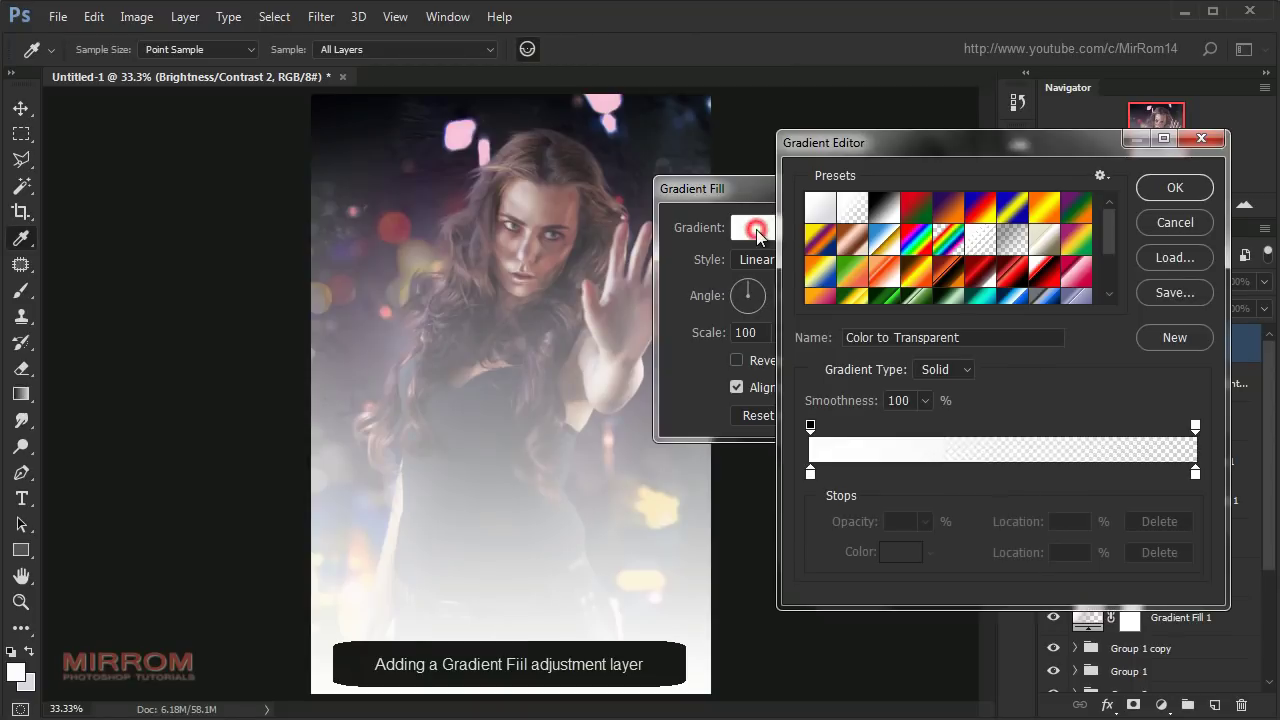
{"action": "left_click", "coordinate": [810, 472]}
{"action": "left_click", "coordinate": [900, 552]}
{"action": "left_click_drag", "start_coordinate": [903, 331], "coordinate": [897, 178]}
{"action": "left_click_drag", "start_coordinate": [729, 126], "coordinate": [822, 78]}
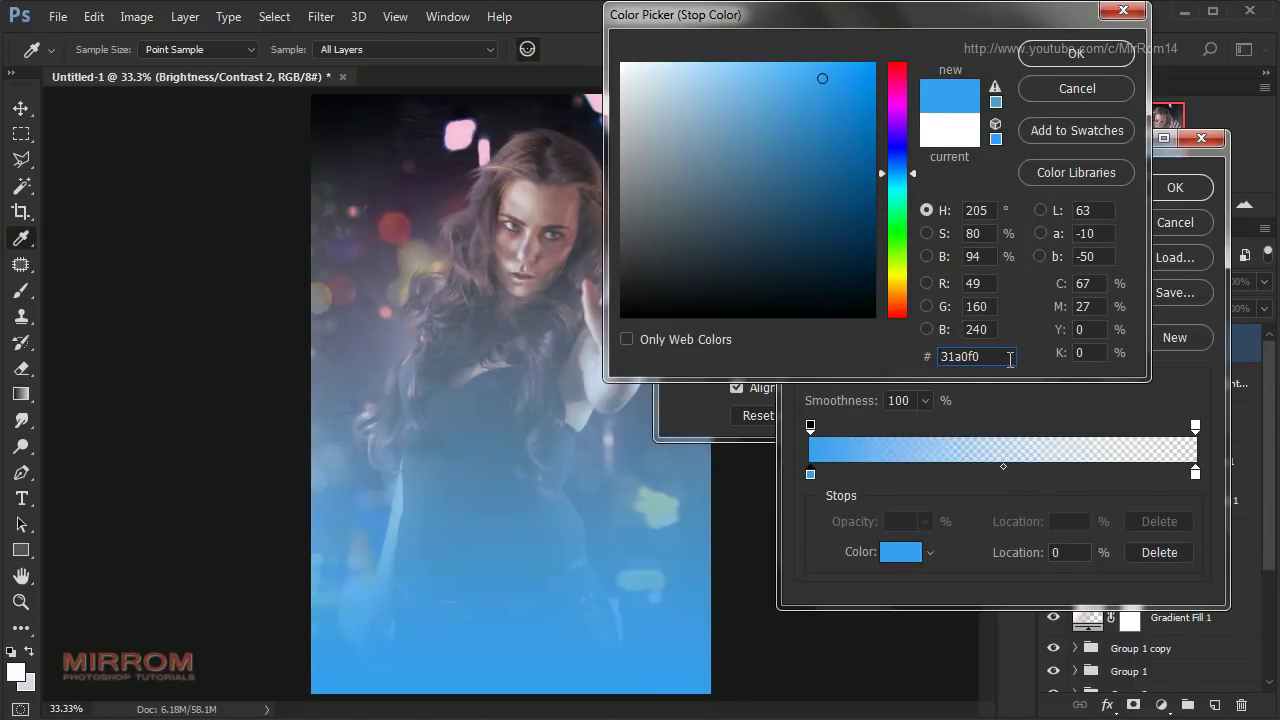
{"action": "left_click", "coordinate": [1040, 60]}
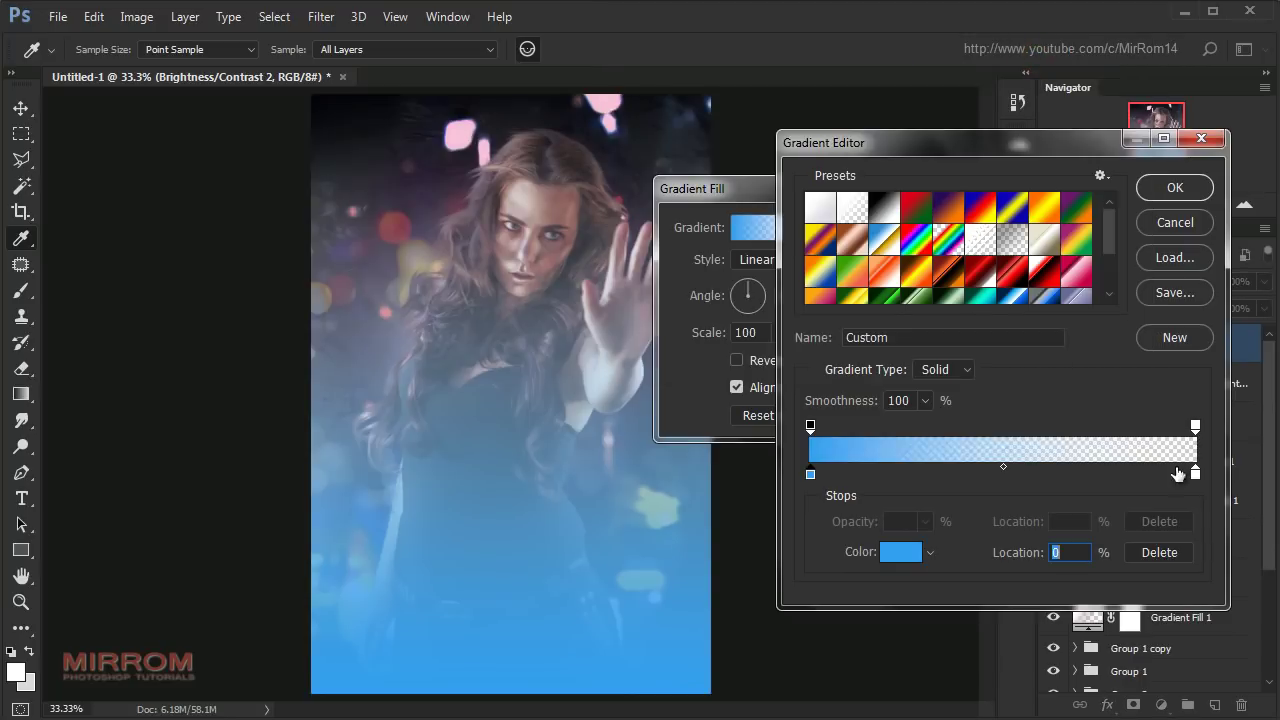
- Set the gradient's right stop to light cyan #cef8f8 and accept the gradient
{"action": "left_click", "coordinate": [1195, 473]}
{"action": "left_click", "coordinate": [900, 552]}
{"action": "left_click_drag", "start_coordinate": [900, 317], "coordinate": [900, 189]}
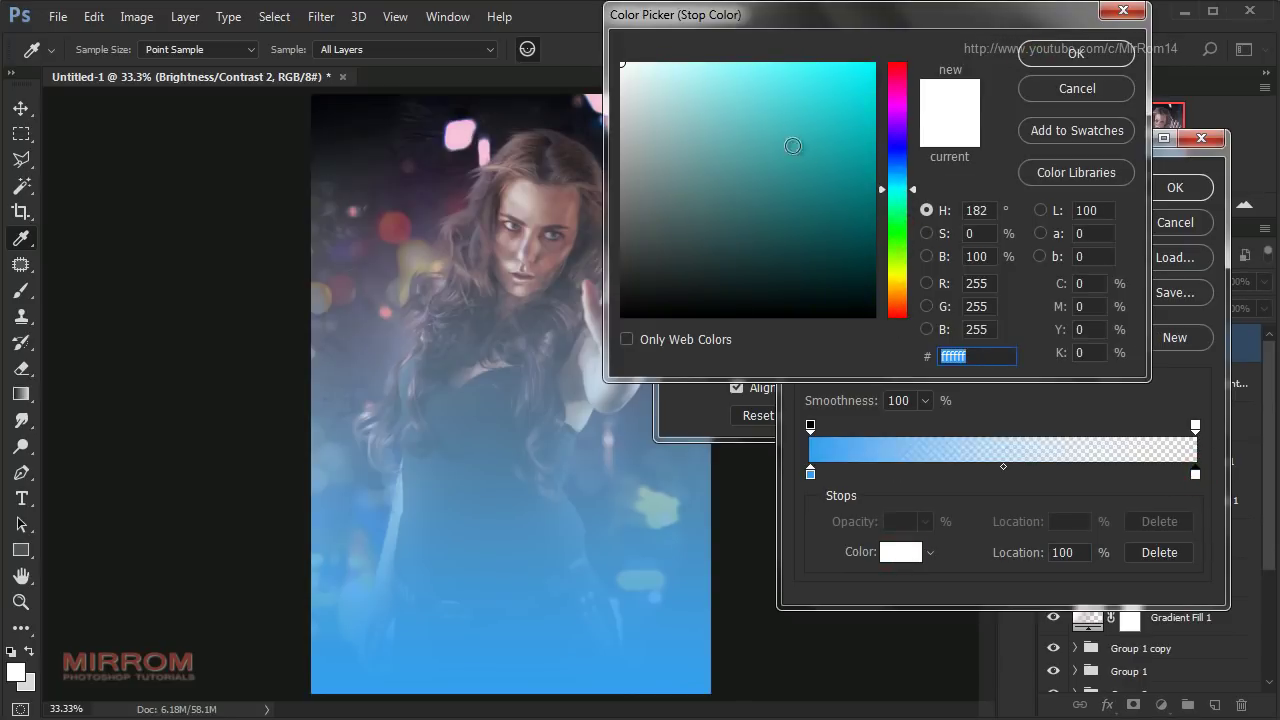
{"action": "left_click_drag", "start_coordinate": [792, 146], "coordinate": [663, 70]}
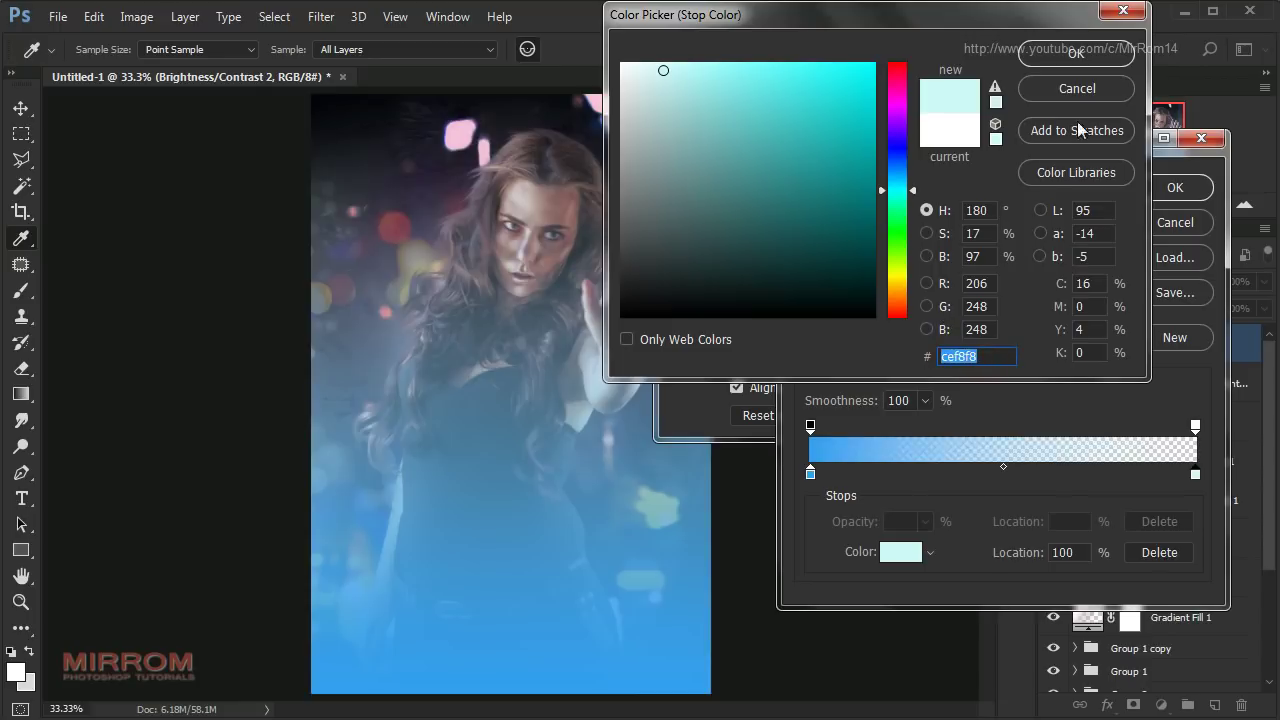
{"action": "left_click", "coordinate": [1075, 56]}
{"action": "left_click", "coordinate": [1177, 190]}
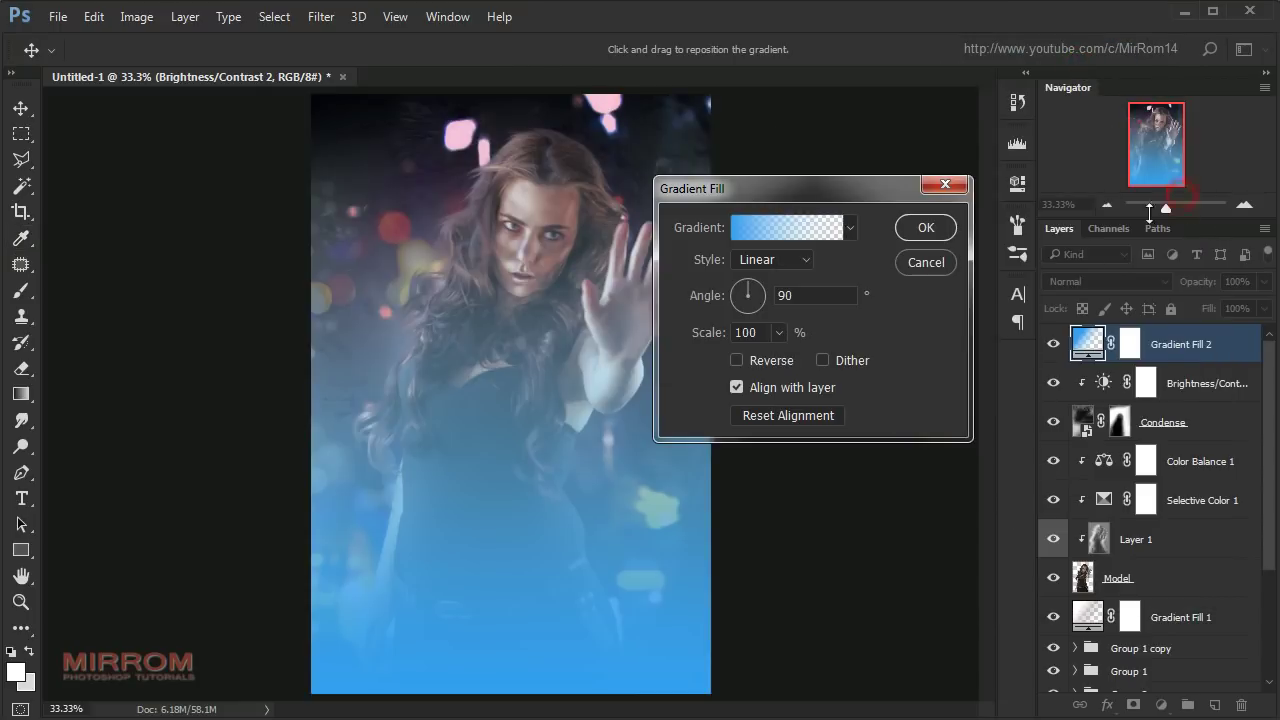
- Make the gradient radial at 70% scale, glowing from the lower left
{"action": "left_click", "coordinate": [805, 259]}
{"action": "left_click", "coordinate": [765, 290]}
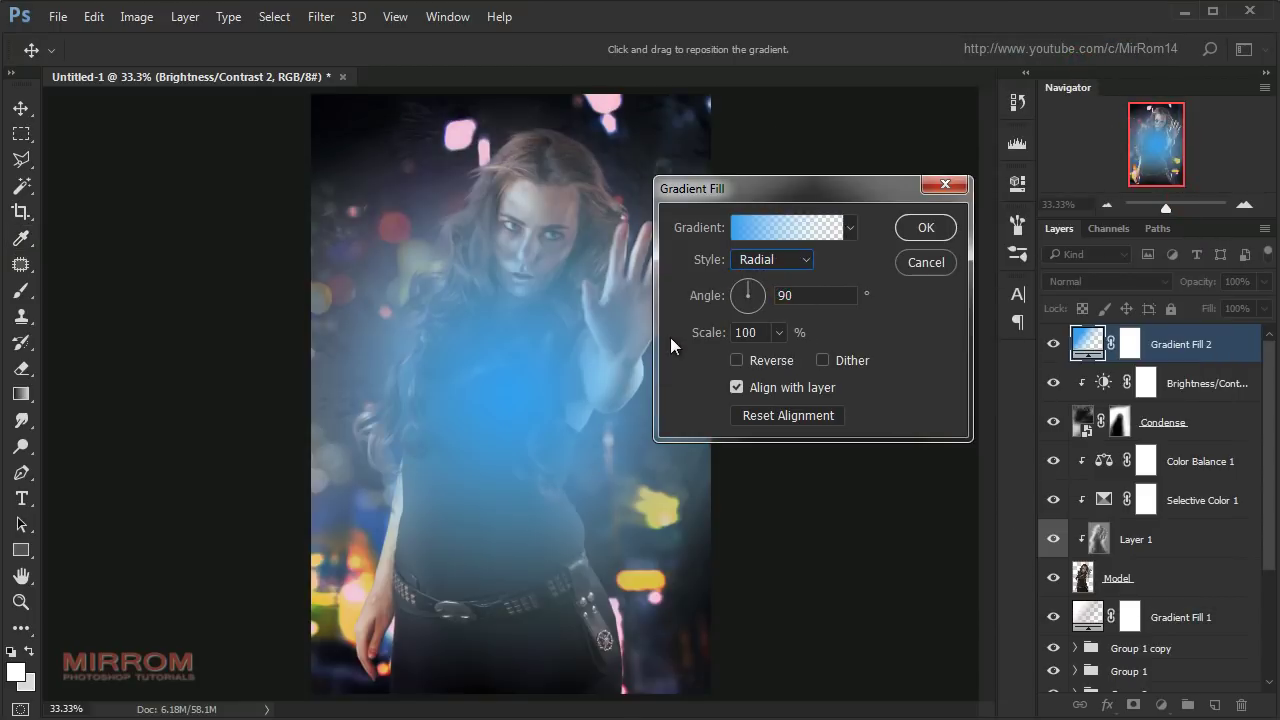
{"action": "mouse_move", "coordinate": [533, 368]}
{"action": "left_mouse_down"}
{"action": "mouse_move", "coordinate": [428, 430]}
{"action": "mouse_move", "coordinate": [320, 470]}
{"action": "left_mouse_up"}
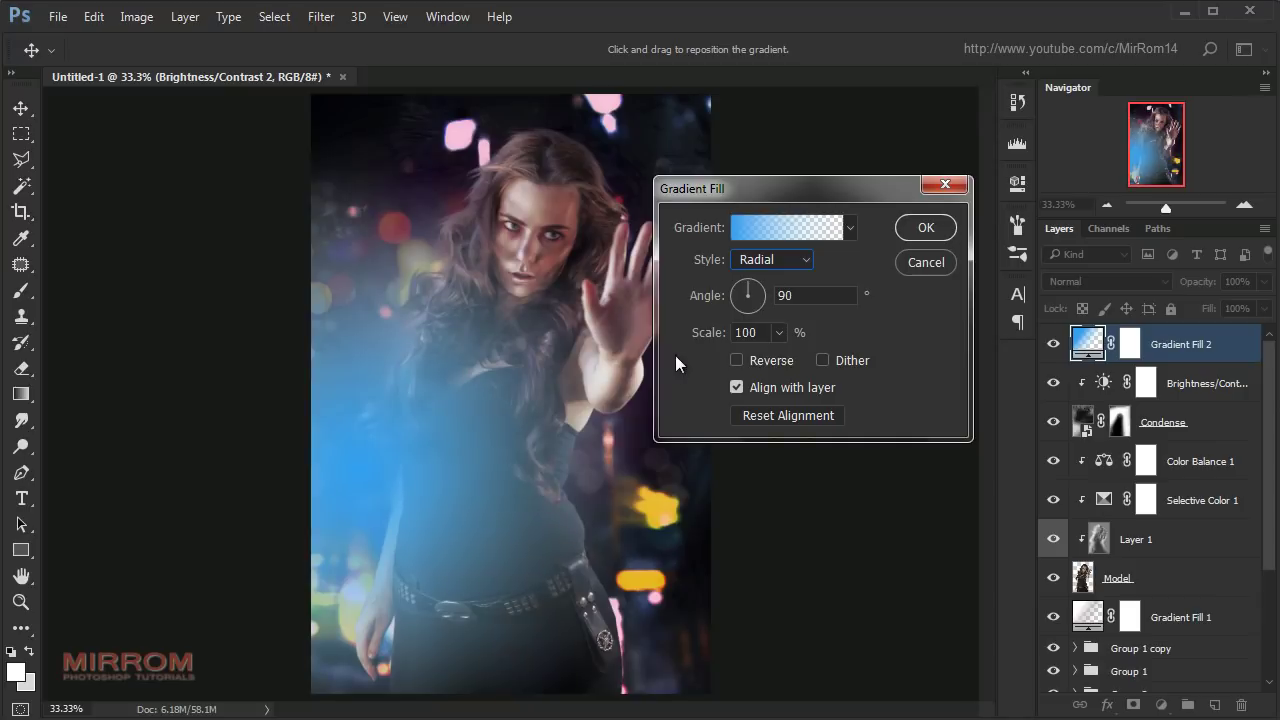
{"action": "left_click", "coordinate": [779, 332]}
{"action": "left_click_drag", "start_coordinate": [777, 360], "coordinate": [766, 352]}
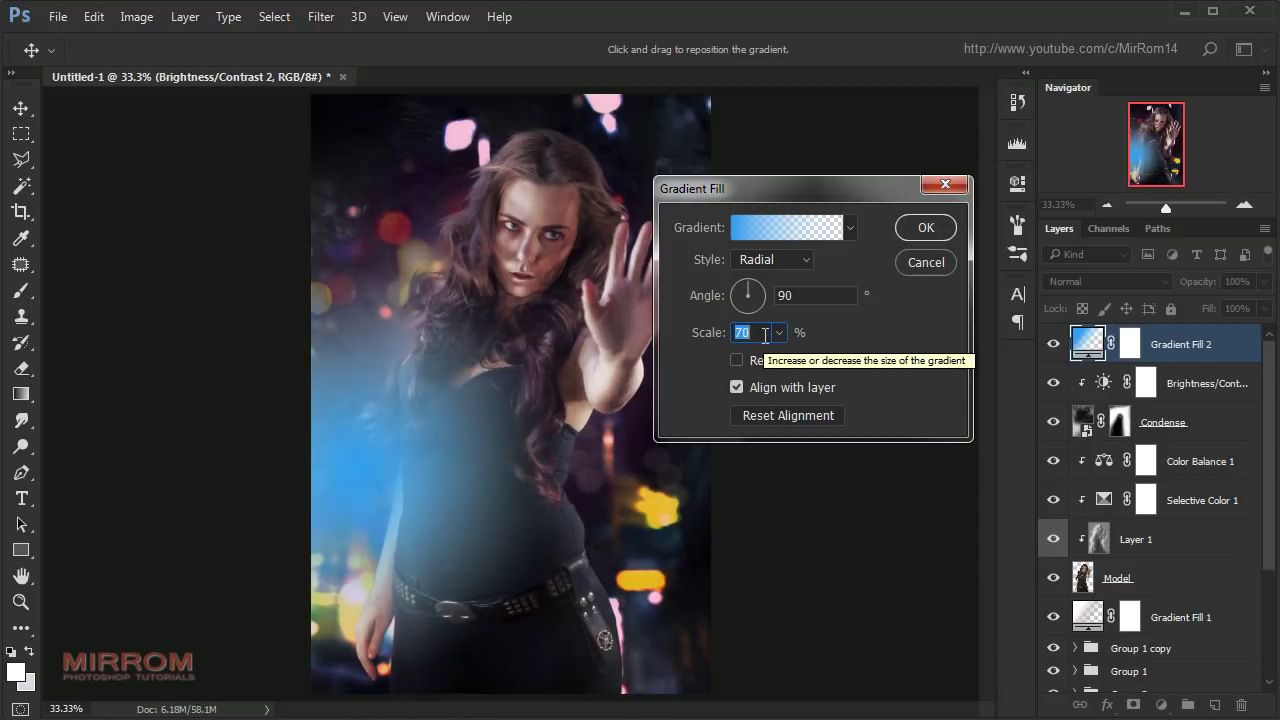
{"action": "left_click_drag", "start_coordinate": [434, 471], "coordinate": [342, 504]}
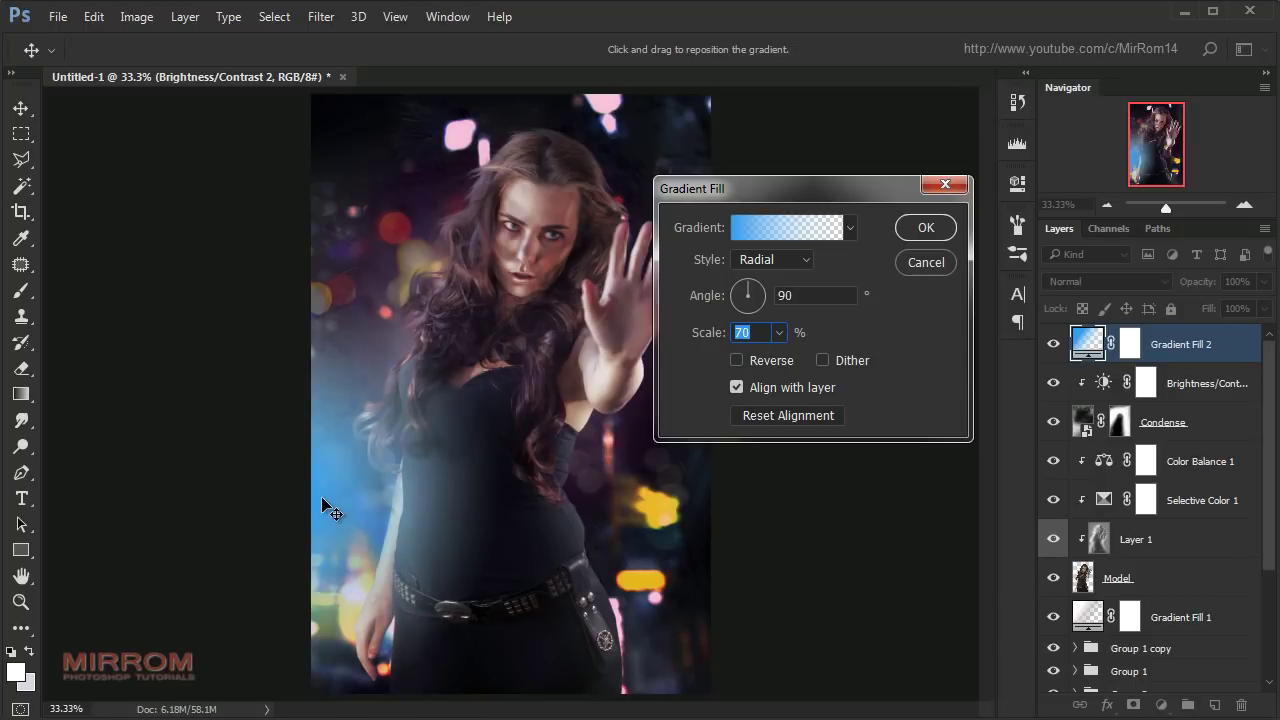
- Commit Gradient Fill 2 and blend it in Overlay
{"action": "left_click", "coordinate": [920, 227]}
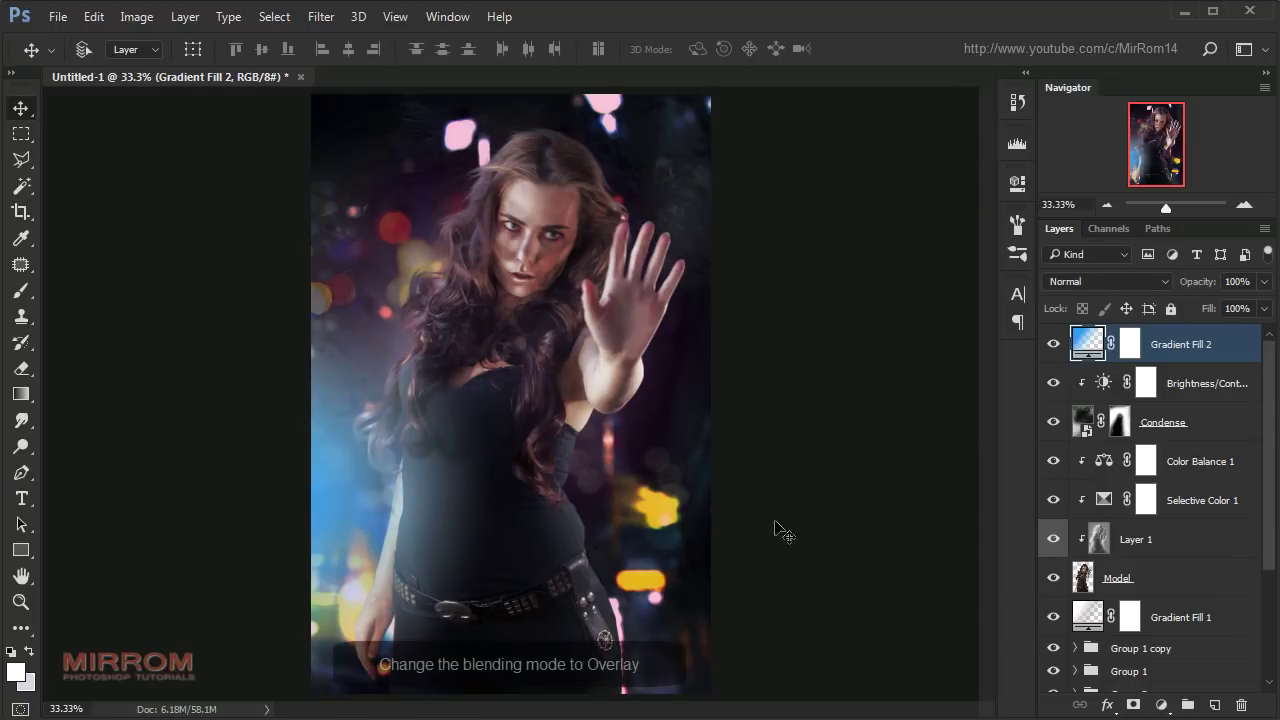
{"action": "left_click", "coordinate": [1161, 286]}
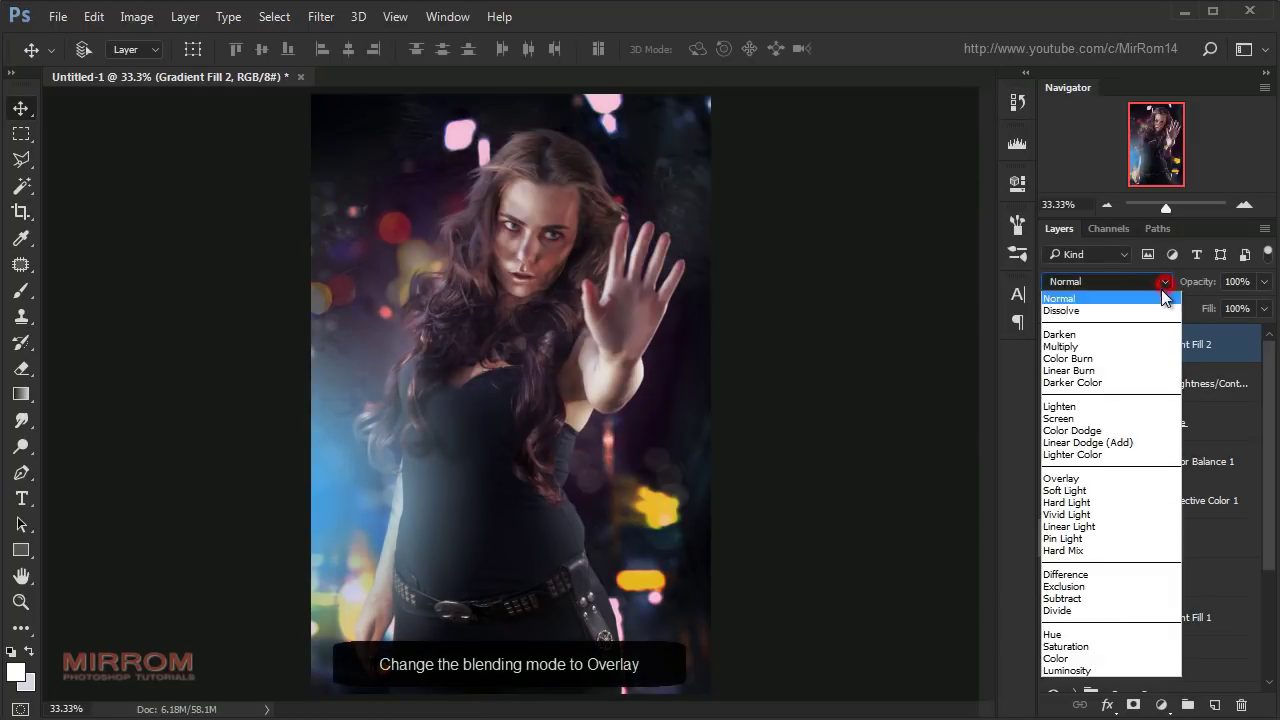
{"action": "left_click", "coordinate": [1076, 482]}
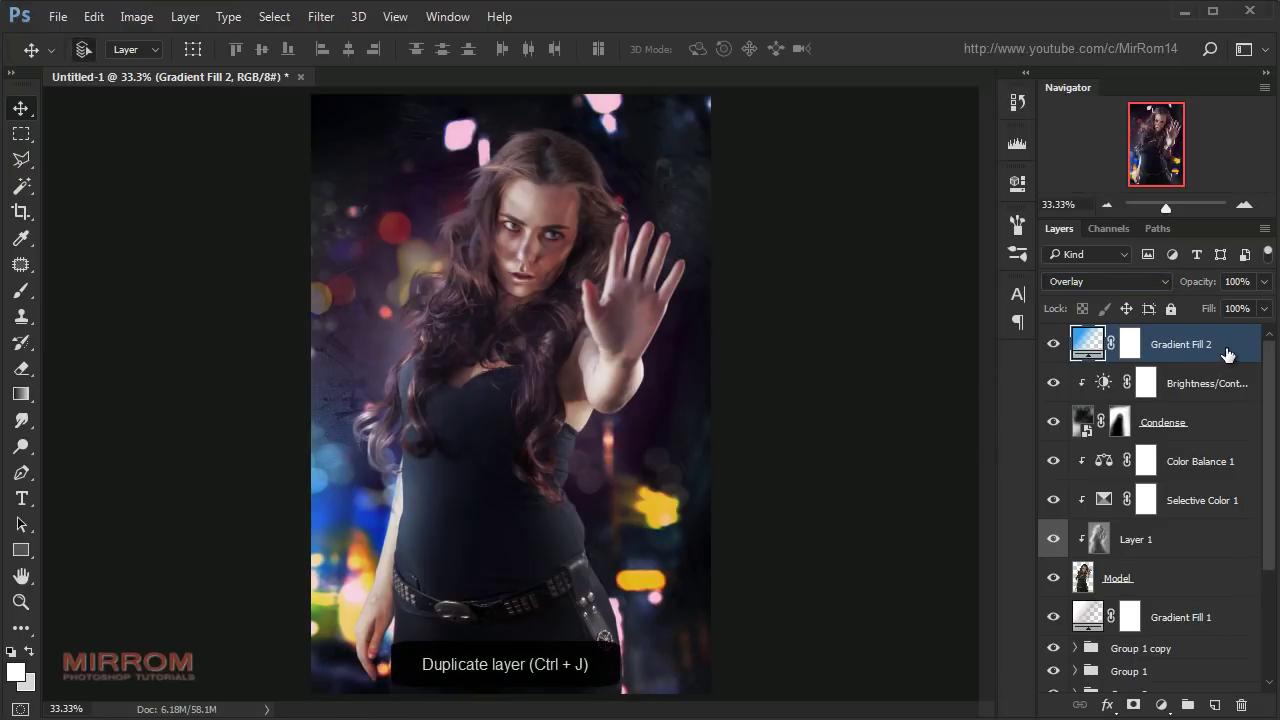
- Duplicate the gradient layer, set the copy to Color, and duplicate it again
{"action": "key", "text": "ctrl+j"}
{"action": "left_click", "coordinate": [1108, 281]}
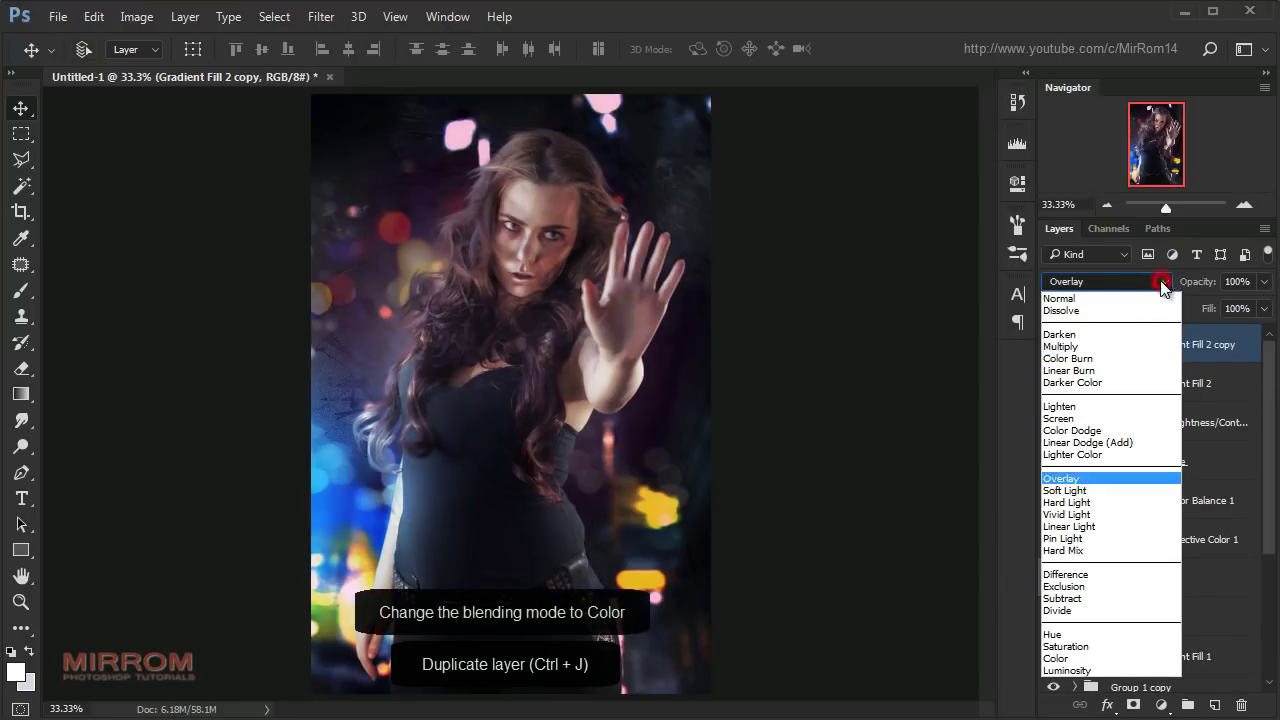
{"action": "left_click", "coordinate": [1065, 664]}
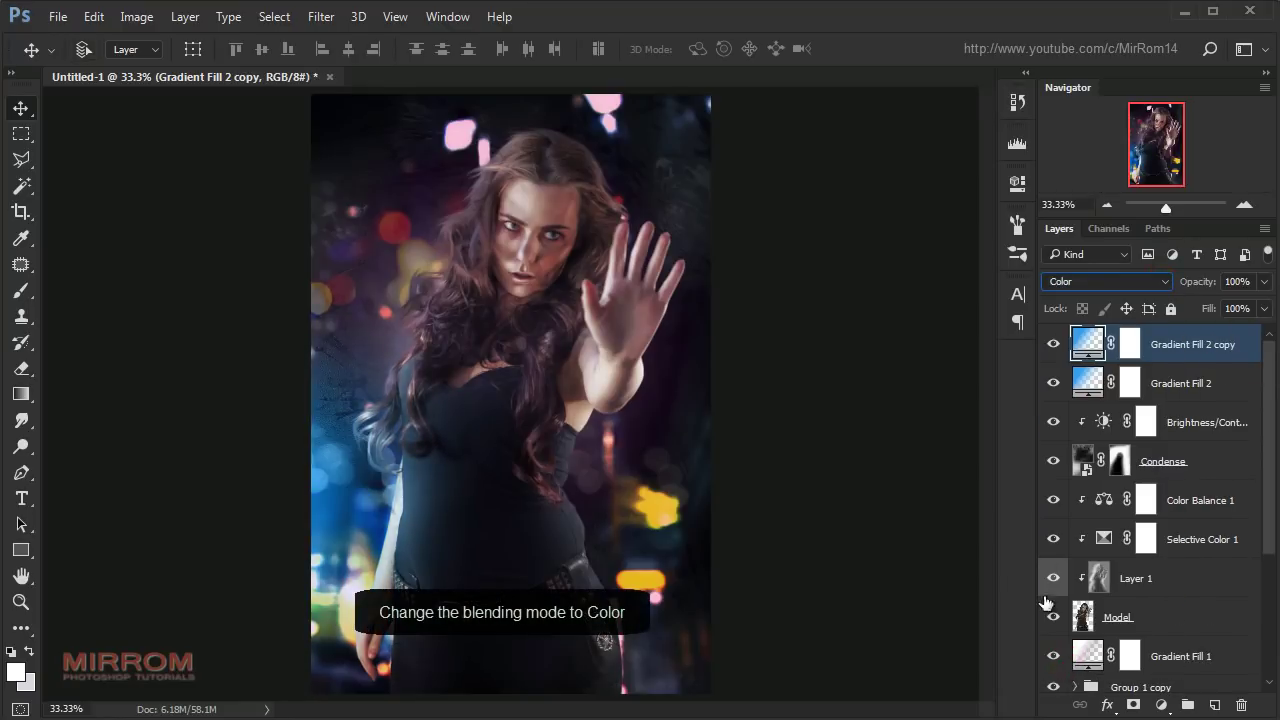
{"action": "key", "text": "ctrl+j"}
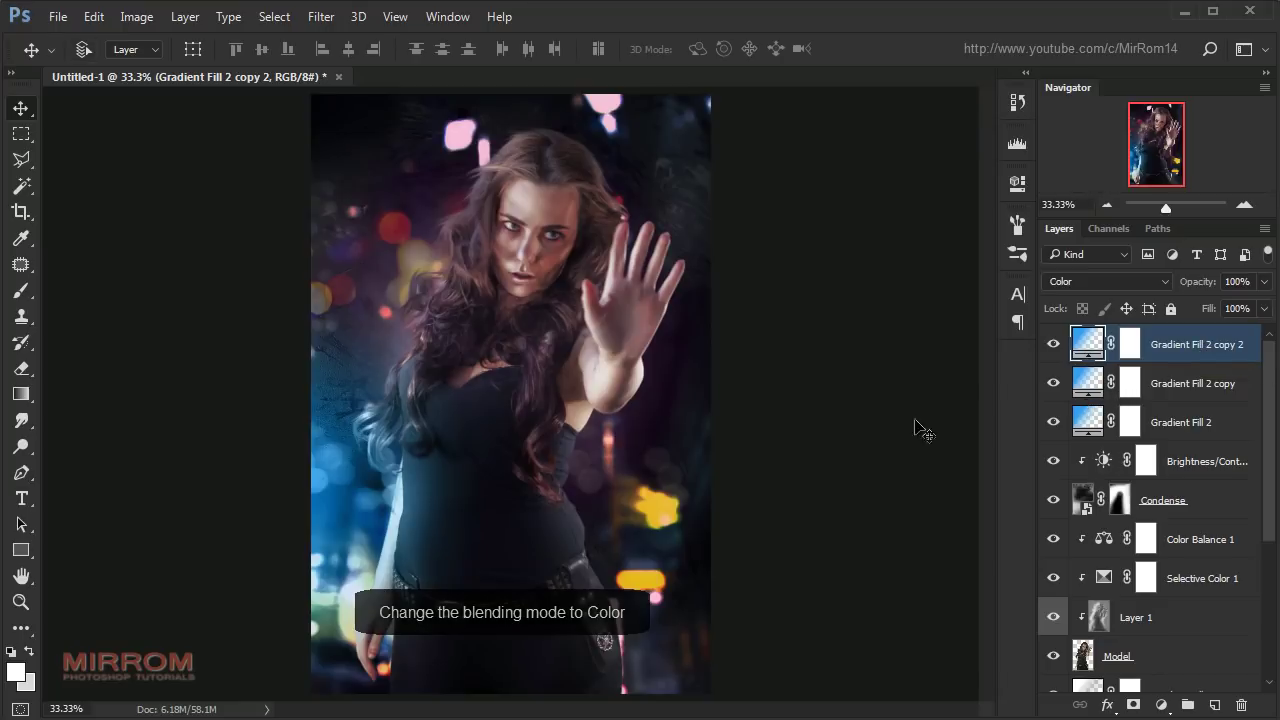
{"action": "left_click_drag", "start_coordinate": [422, 457], "coordinate": [413, 580]}
- Set the top gradient copy to Hard Light and move its glow further down
{"action": "left_click", "coordinate": [1106, 281]}
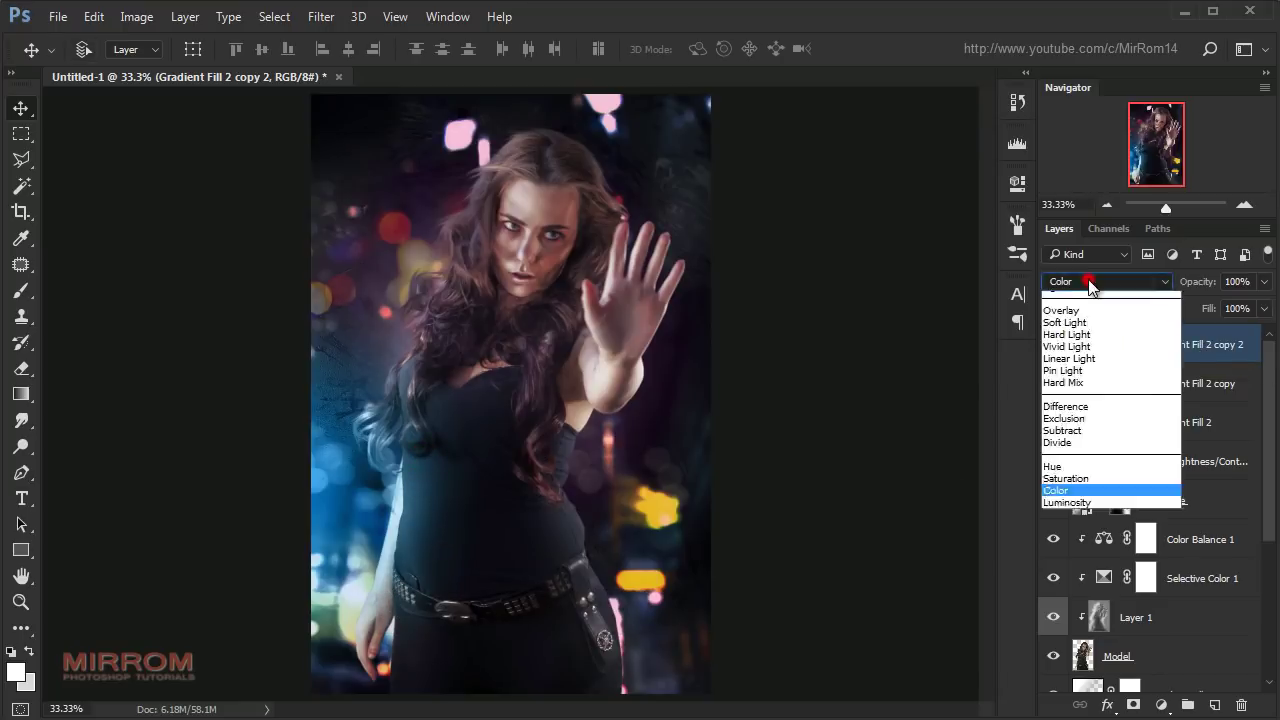
{"action": "left_click", "coordinate": [1070, 502]}
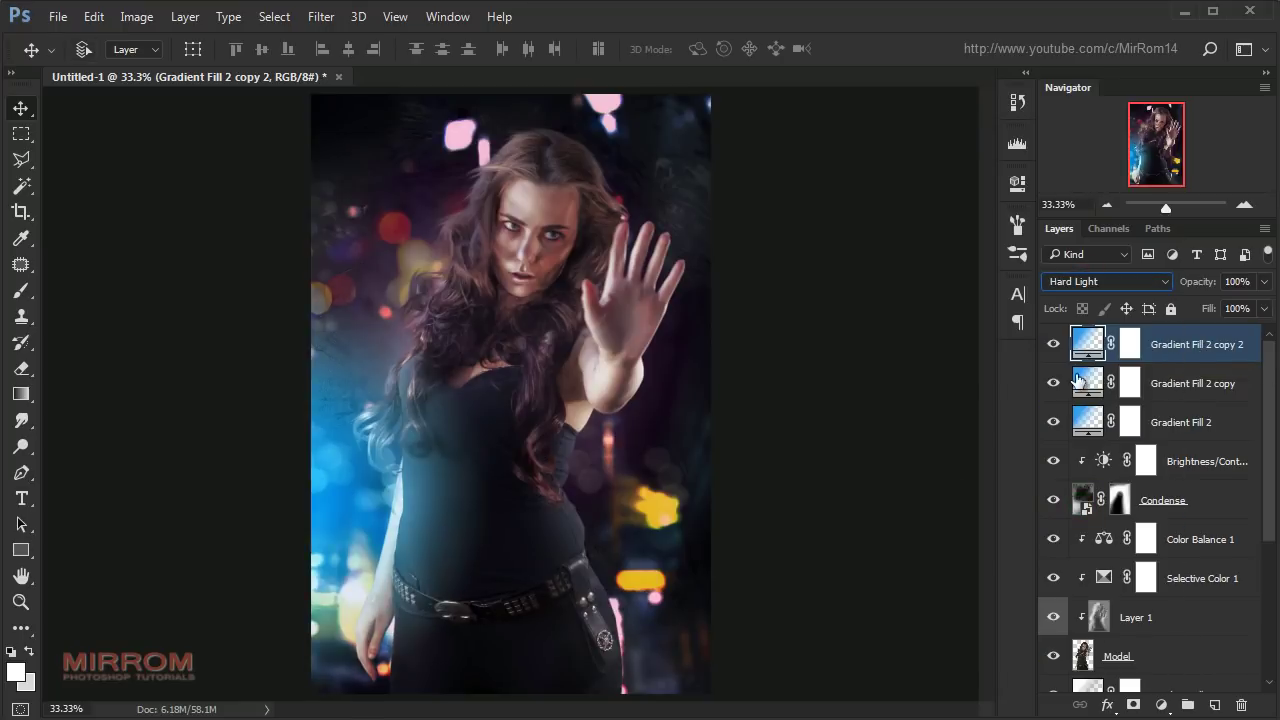
{"action": "double_click", "coordinate": [1082, 344]}
{"action": "mouse_move", "coordinate": [400, 507]}
{"action": "left_mouse_down"}
{"action": "mouse_move", "coordinate": [462, 677]}
{"action": "mouse_move", "coordinate": [501, 686]}
{"action": "mouse_move", "coordinate": [483, 672]}
{"action": "left_mouse_up"}
{"action": "left_click", "coordinate": [926, 227]}
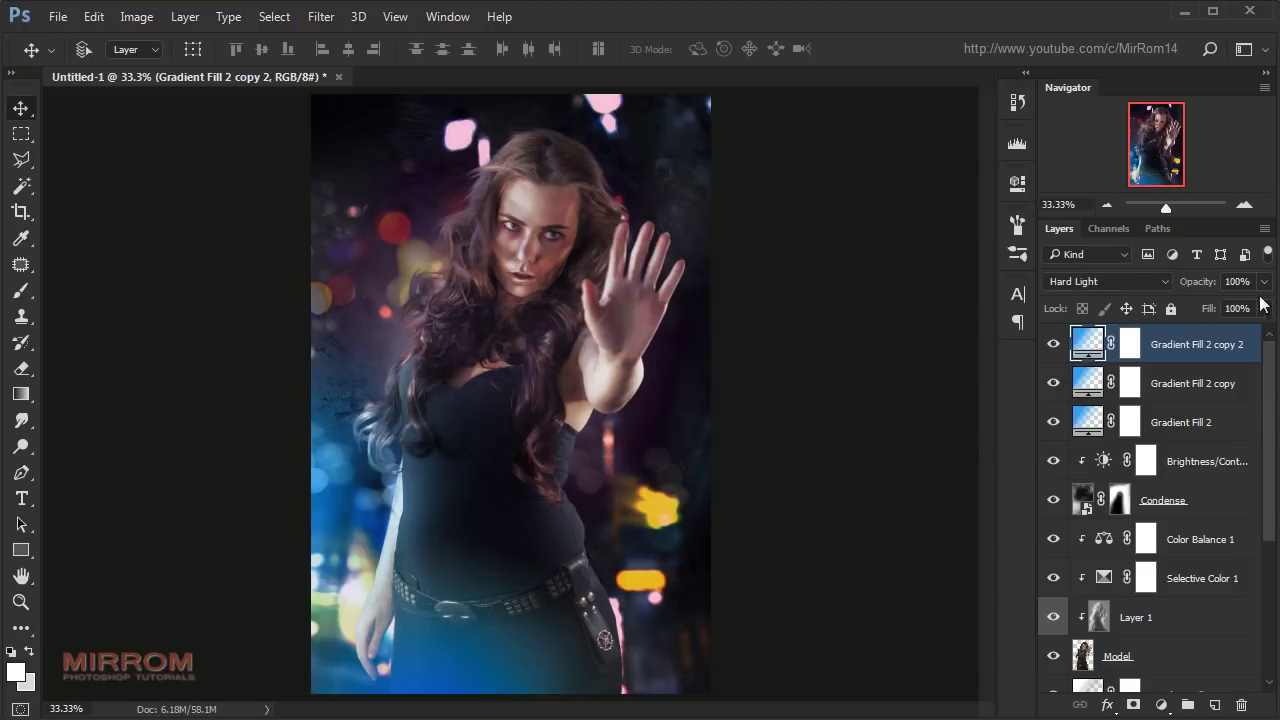
- Lower the top gradient copy to 49% opacity and duplicate it once more
{"action": "left_click", "coordinate": [1264, 281]}
{"action": "left_click_drag", "start_coordinate": [1238, 309], "coordinate": [1233, 311]}
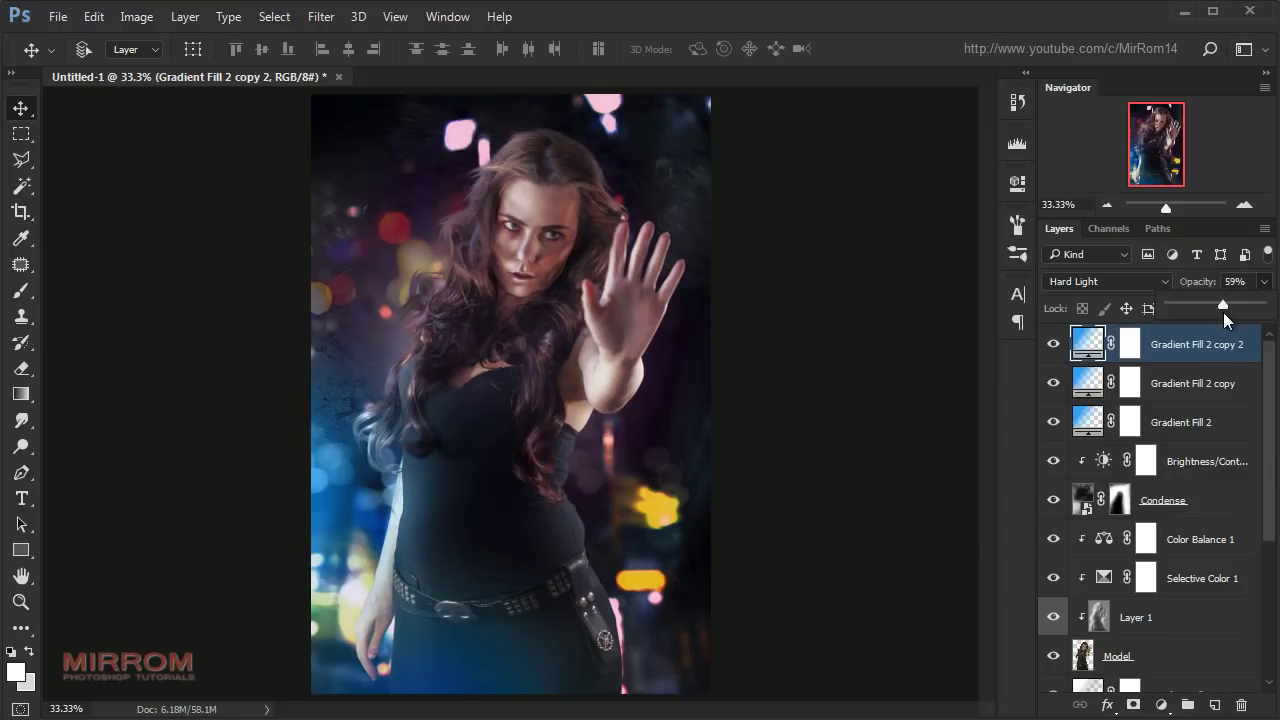
{"action": "left_click_drag", "start_coordinate": [1223, 312], "coordinate": [1223, 312]}
{"action": "left_click", "coordinate": [1162, 349]}
{"action": "left_click", "coordinate": [1201, 288]}
{"action": "key", "text": "Return"}
{"action": "key", "text": "ctrl+j"}
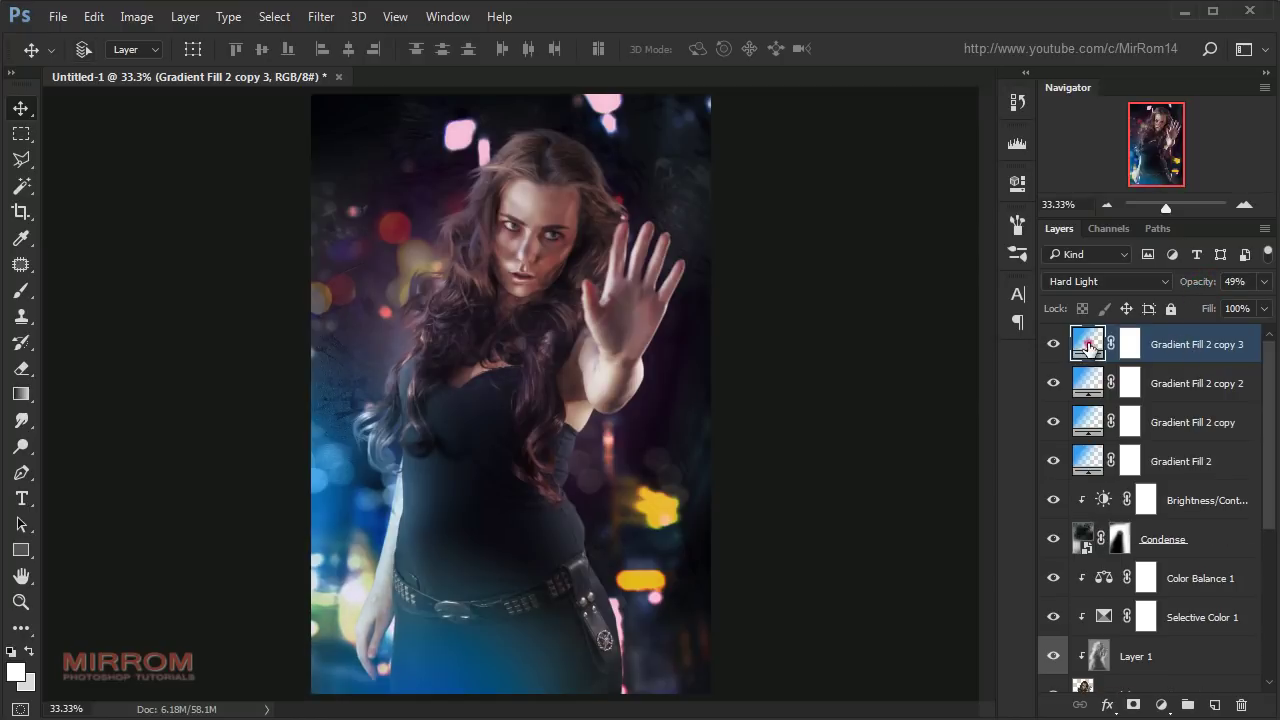
- Switch the top gradient fill layer to Overlay blending
{"action": "double_click", "coordinate": [1088, 345]}
{"action": "left_click", "coordinate": [916, 262]}
{"action": "left_click", "coordinate": [1100, 281]}
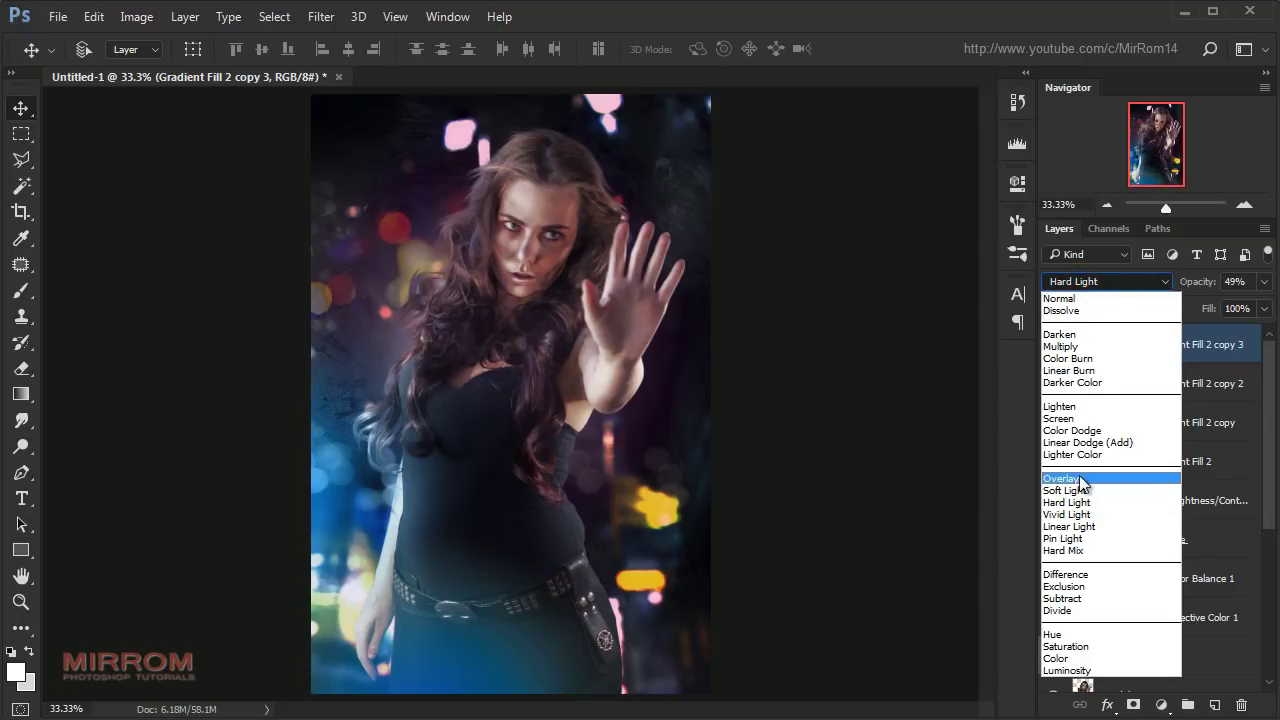
{"action": "left_click", "coordinate": [1085, 478]}
- Reopen the gradient fill and drag the radial glow onto the raised arm
{"action": "double_click", "coordinate": [1088, 344]}
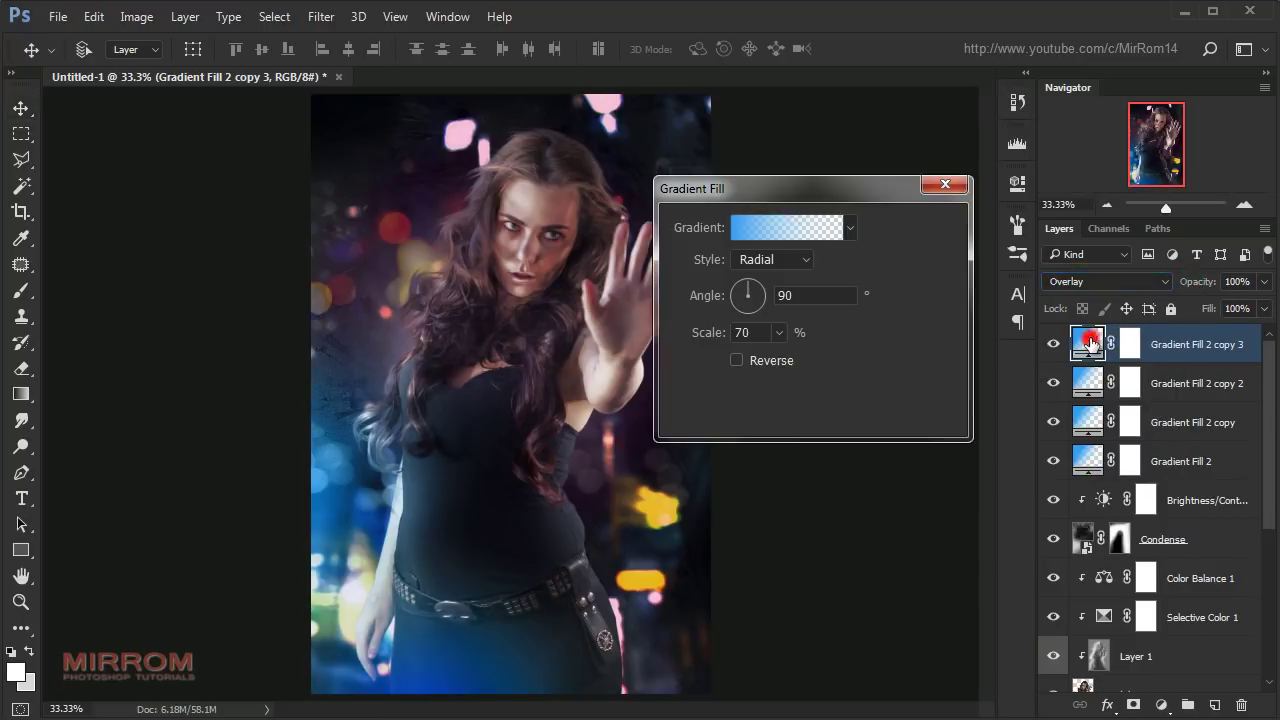
{"action": "key", "text": "ctrl+plus"}
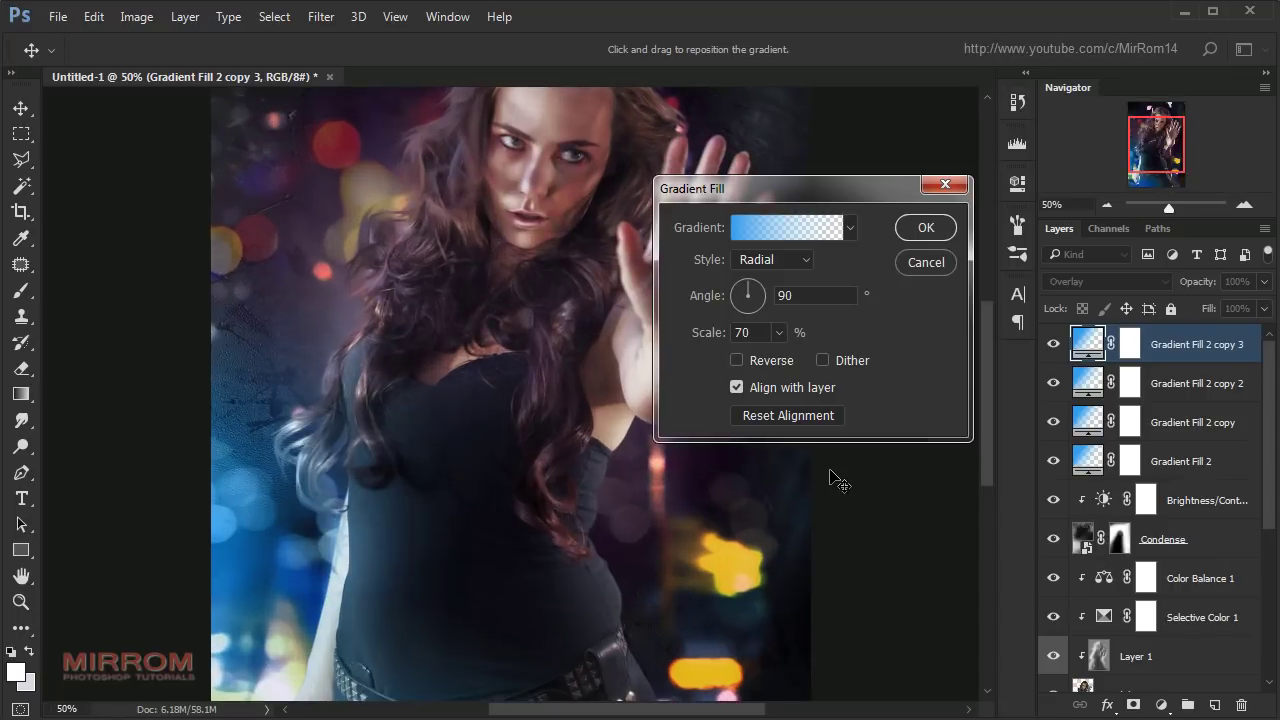
{"action": "left_click_drag", "start_coordinate": [700, 712], "coordinate": [777, 712]}
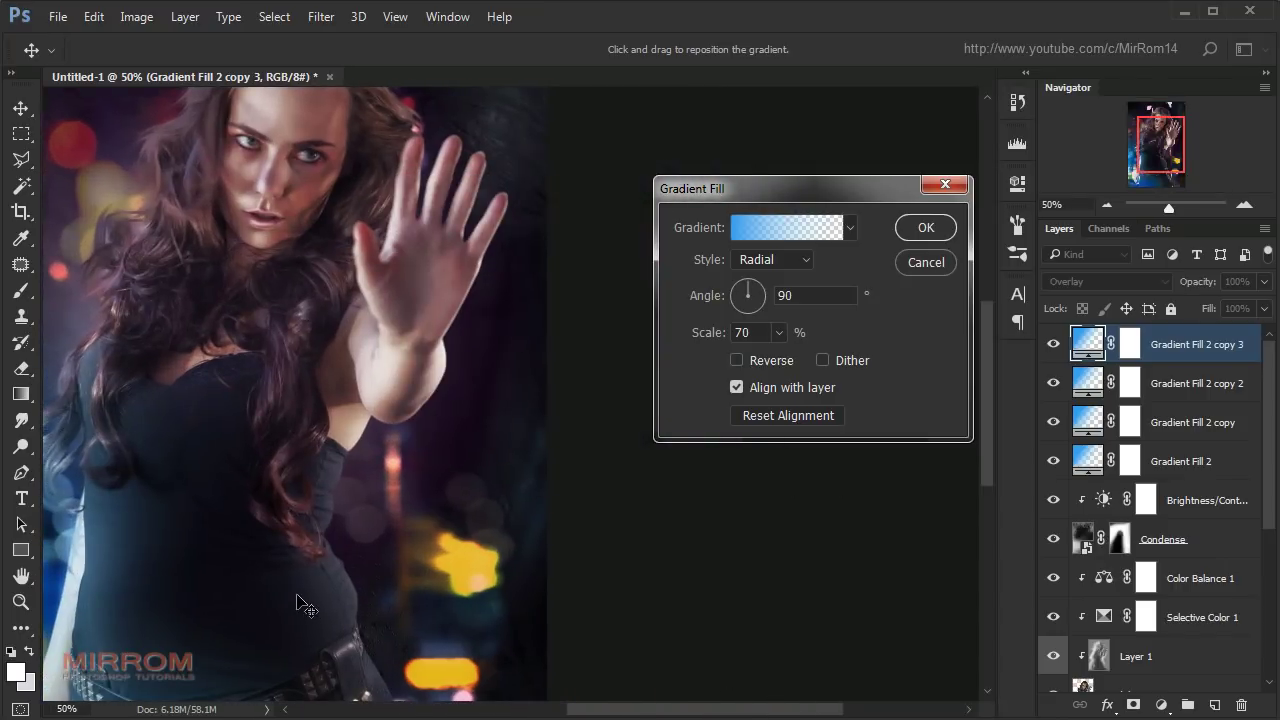
{"action": "left_click_drag", "start_coordinate": [526, 376], "coordinate": [404, 394]}
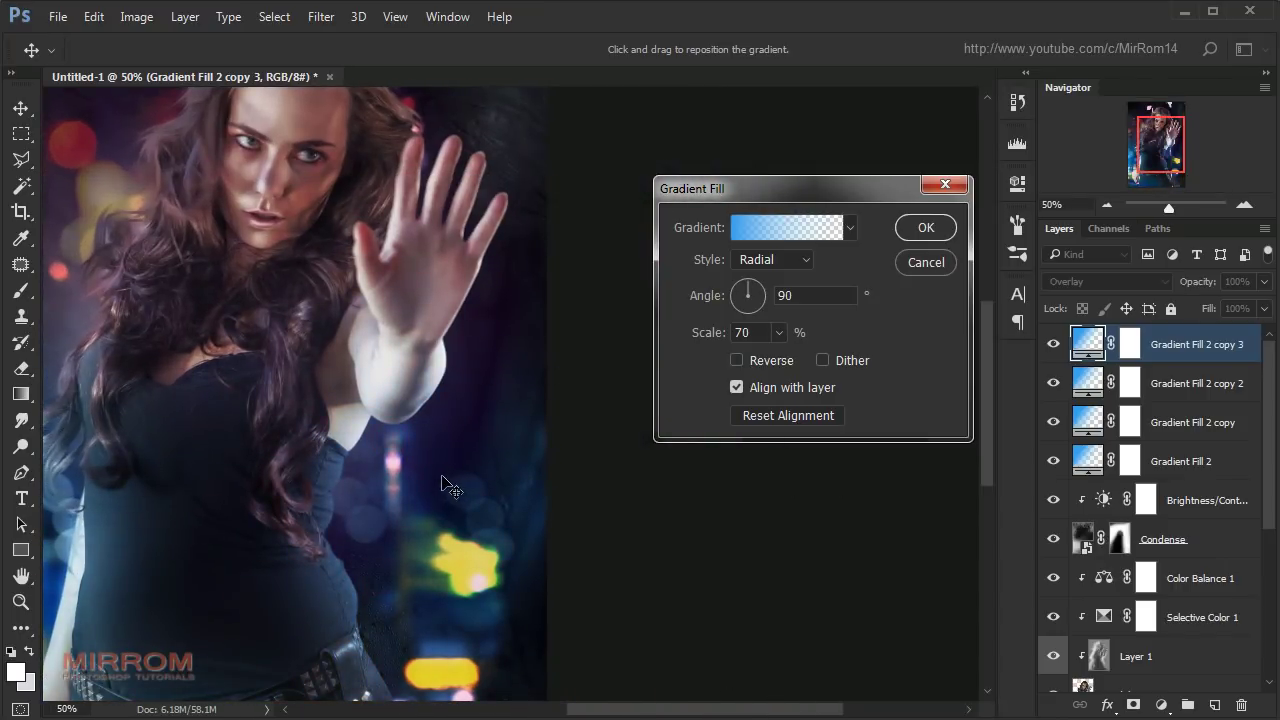
- Edit the gradient: left stop colour #b834f9 and colour midpoint moved to 63%
{"action": "left_click", "coordinate": [755, 228]}
{"action": "left_click", "coordinate": [810, 472]}
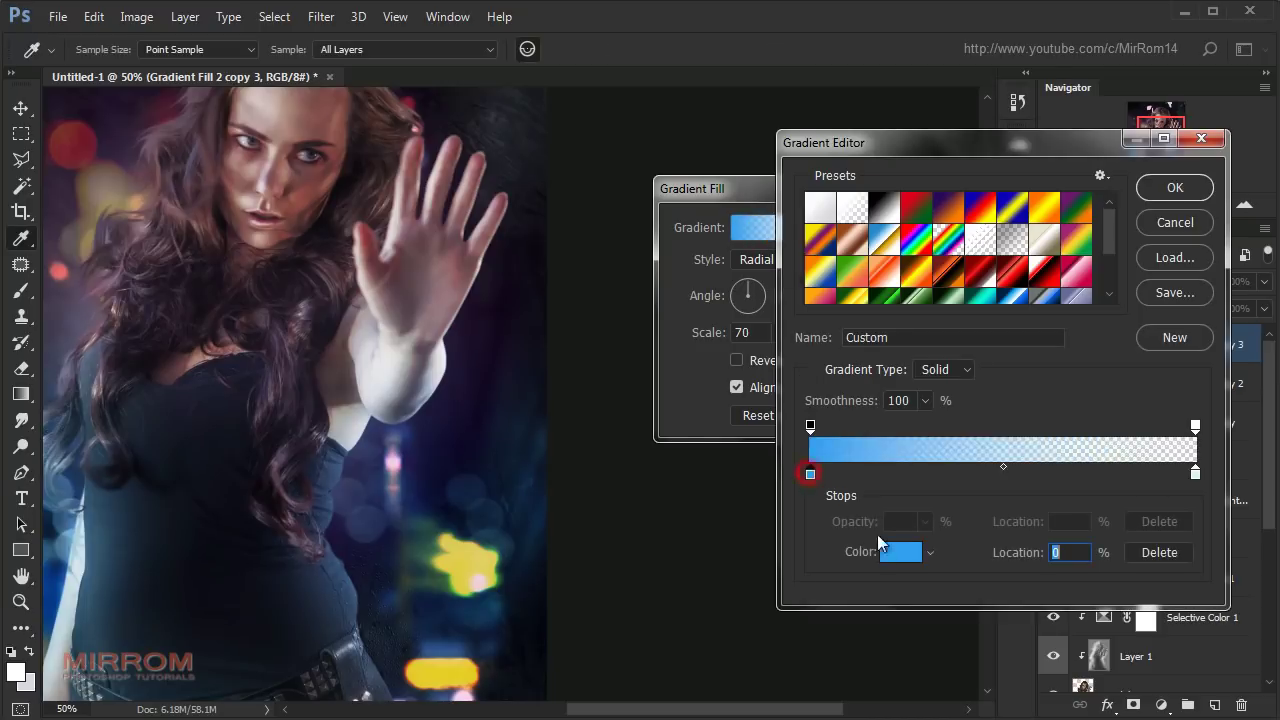
{"action": "left_click", "coordinate": [893, 551]}
{"action": "left_click_drag", "start_coordinate": [898, 173], "coordinate": [898, 106]}
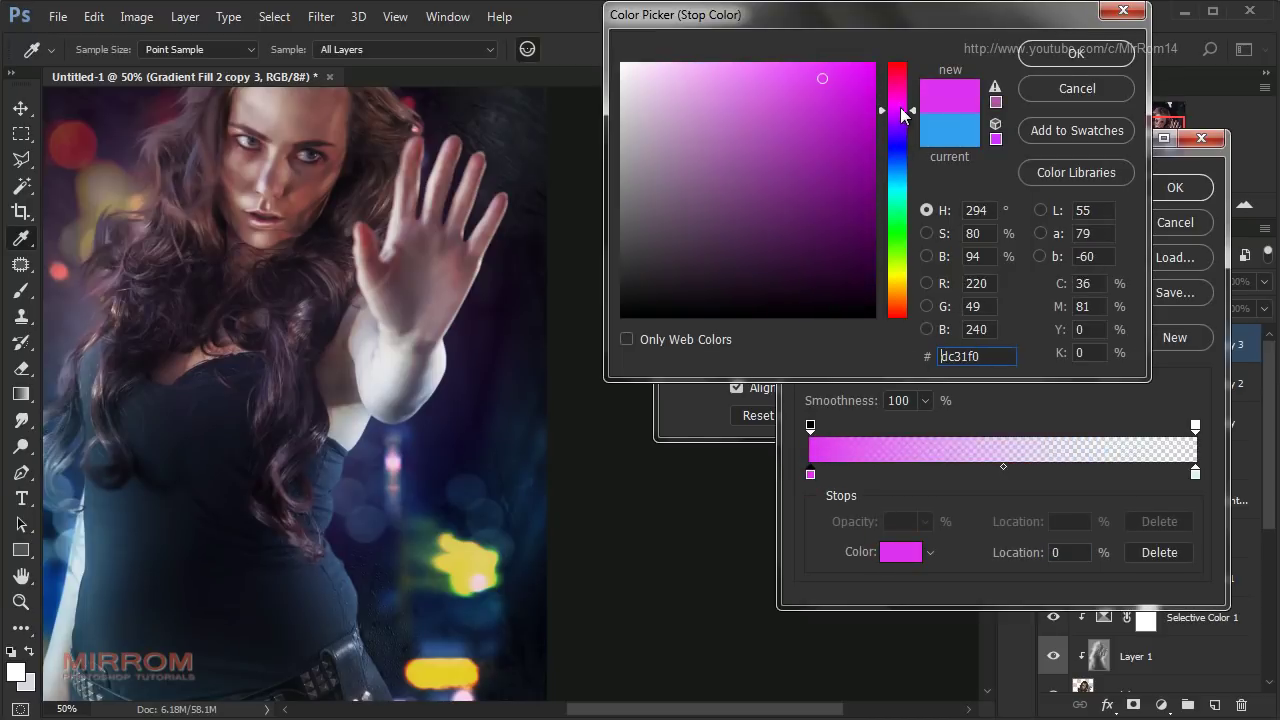
{"action": "type", "text": "b834f9"}
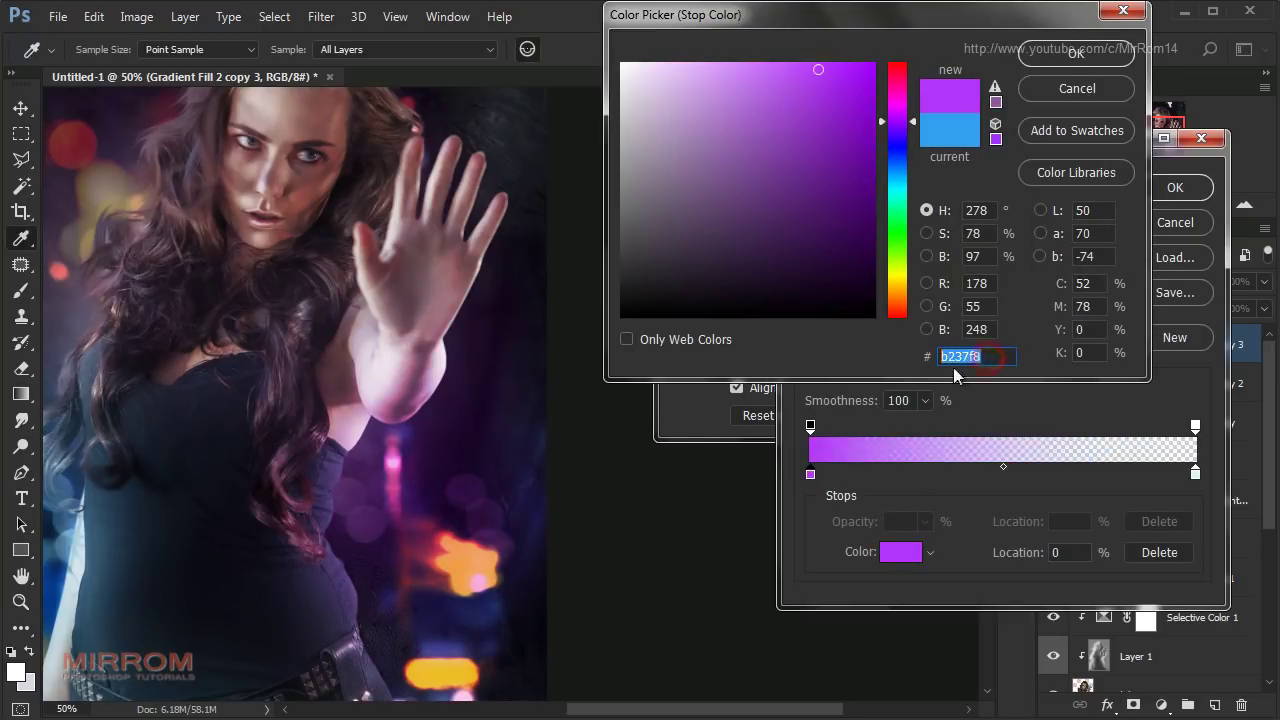
{"action": "left_click", "coordinate": [943, 357]}
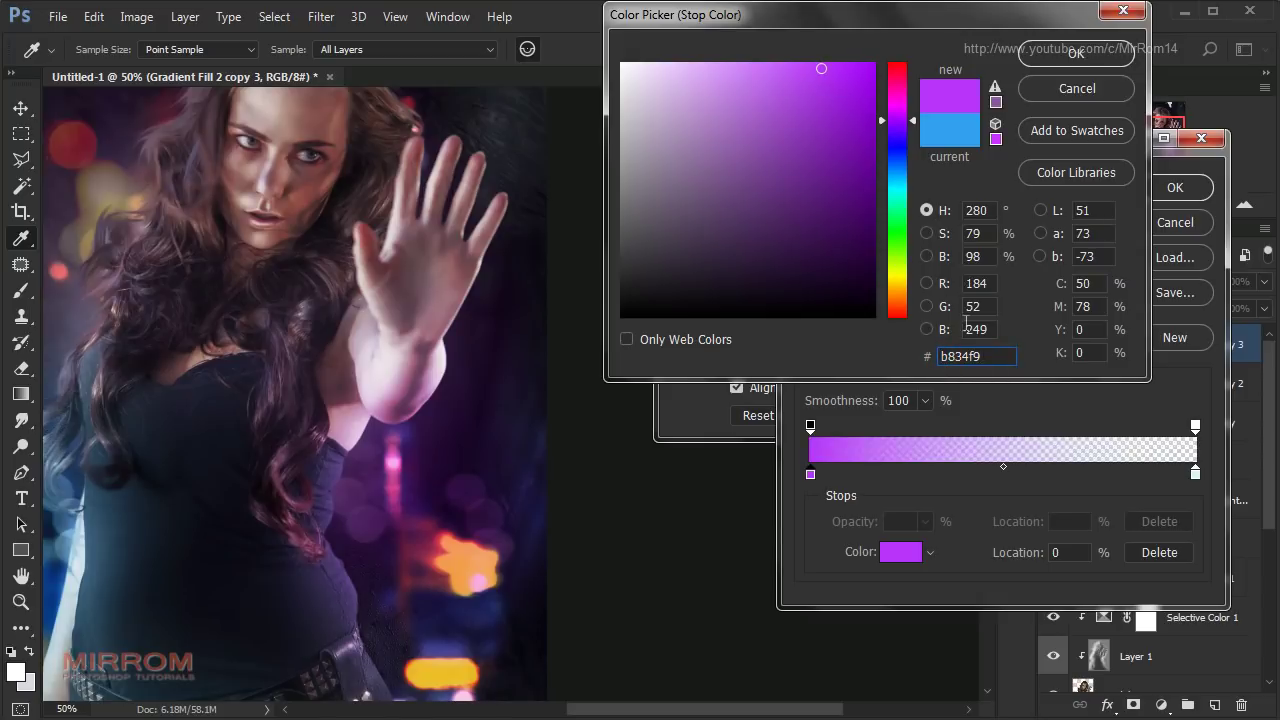
{"action": "left_click", "coordinate": [1077, 58]}
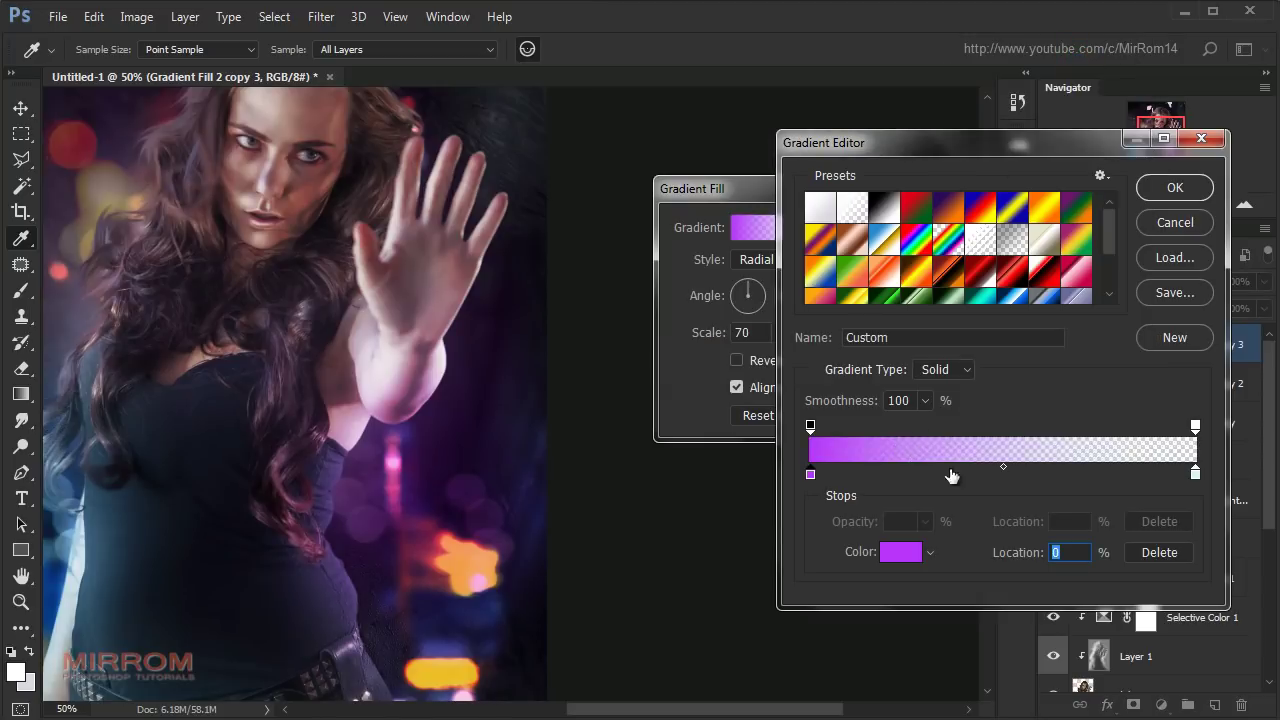
{"action": "left_click_drag", "start_coordinate": [1005, 467], "coordinate": [1035, 476]}
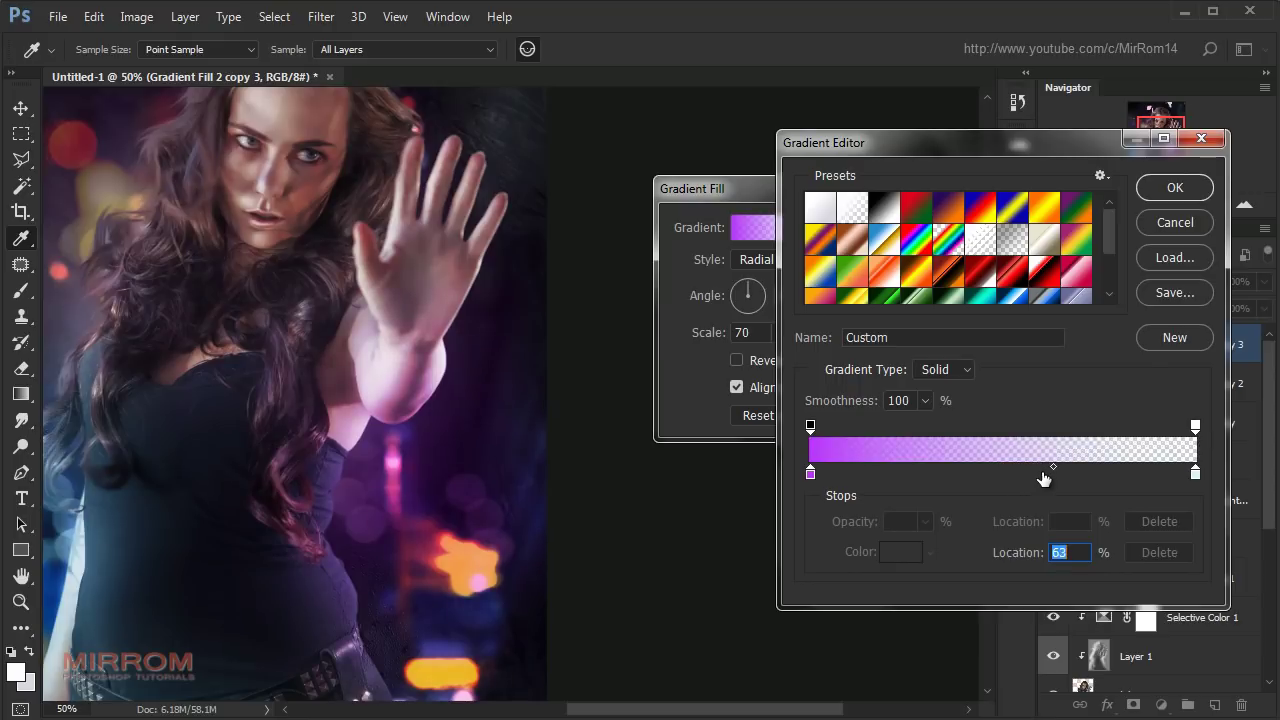
{"action": "left_click", "coordinate": [1174, 192]}
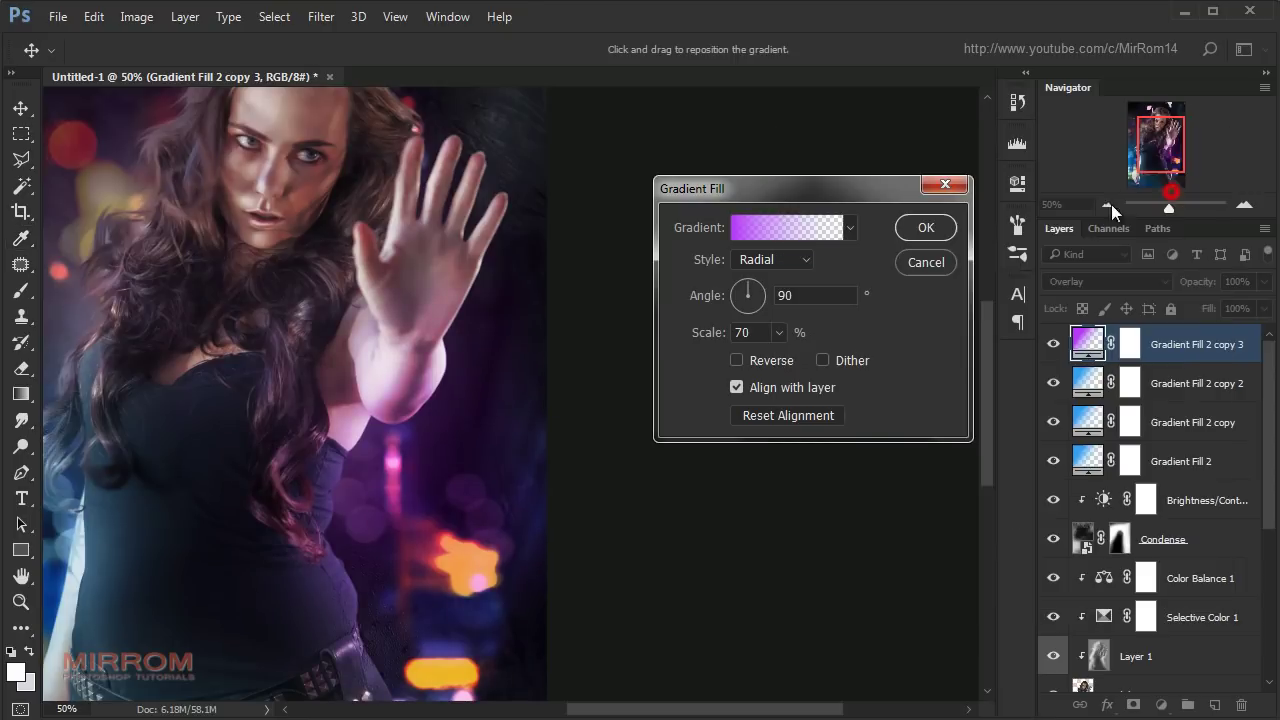
- Set the gradient scale to 74% and reposition the purple glow around the arm
{"action": "double_click", "coordinate": [762, 334]}
{"action": "key", "text": "Up"}
{"action": "key", "text": "Up"}
{"action": "key", "text": "Up"}
{"action": "left_click_drag", "start_coordinate": [350, 519], "coordinate": [368, 414]}
- On a new layer, paint a soft white brush dab at 100% opacity on the chest
{"action": "left_click", "coordinate": [931, 240]}
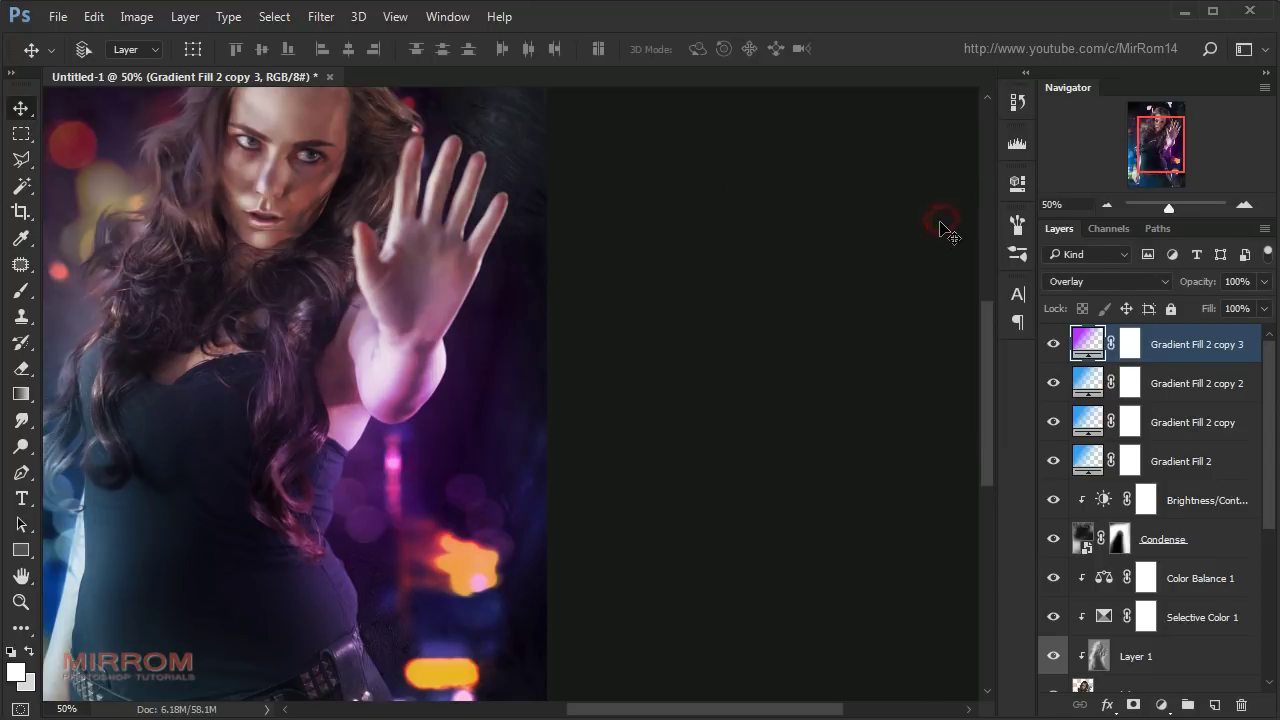
{"action": "key", "text": "ctrl+0"}
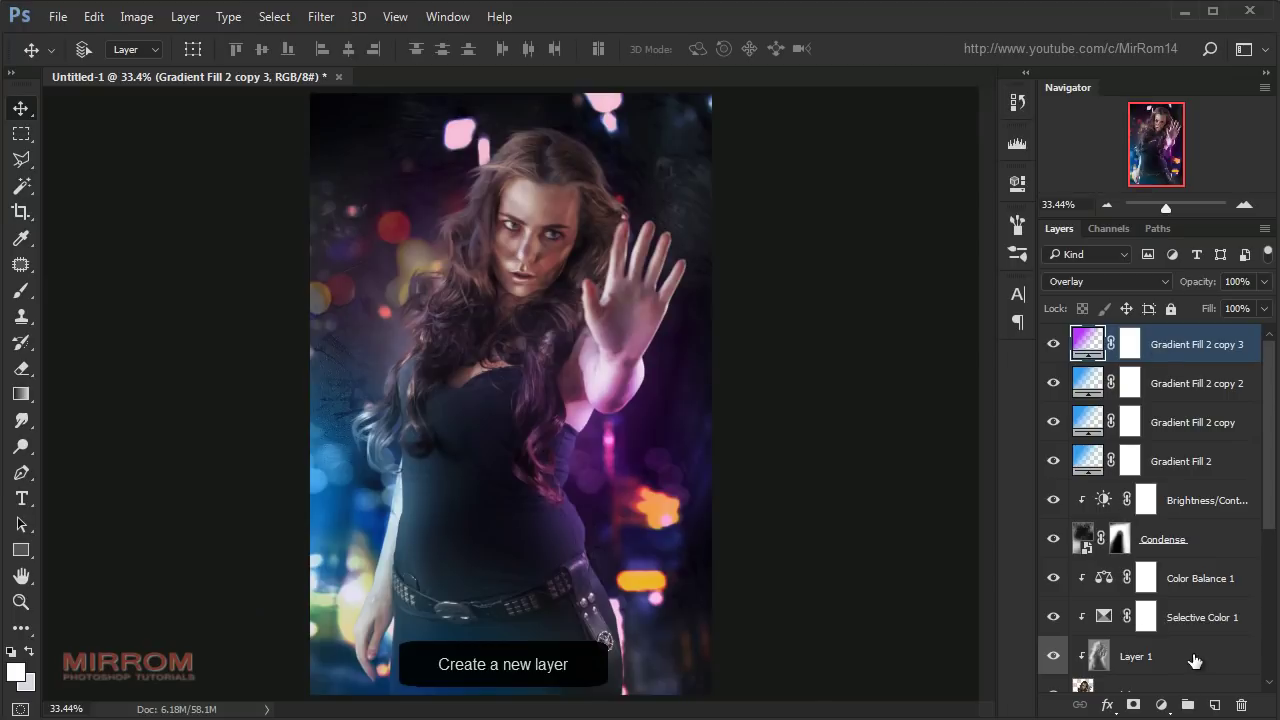
{"action": "left_click", "coordinate": [1215, 705]}
{"action": "left_click", "coordinate": [18, 672]}
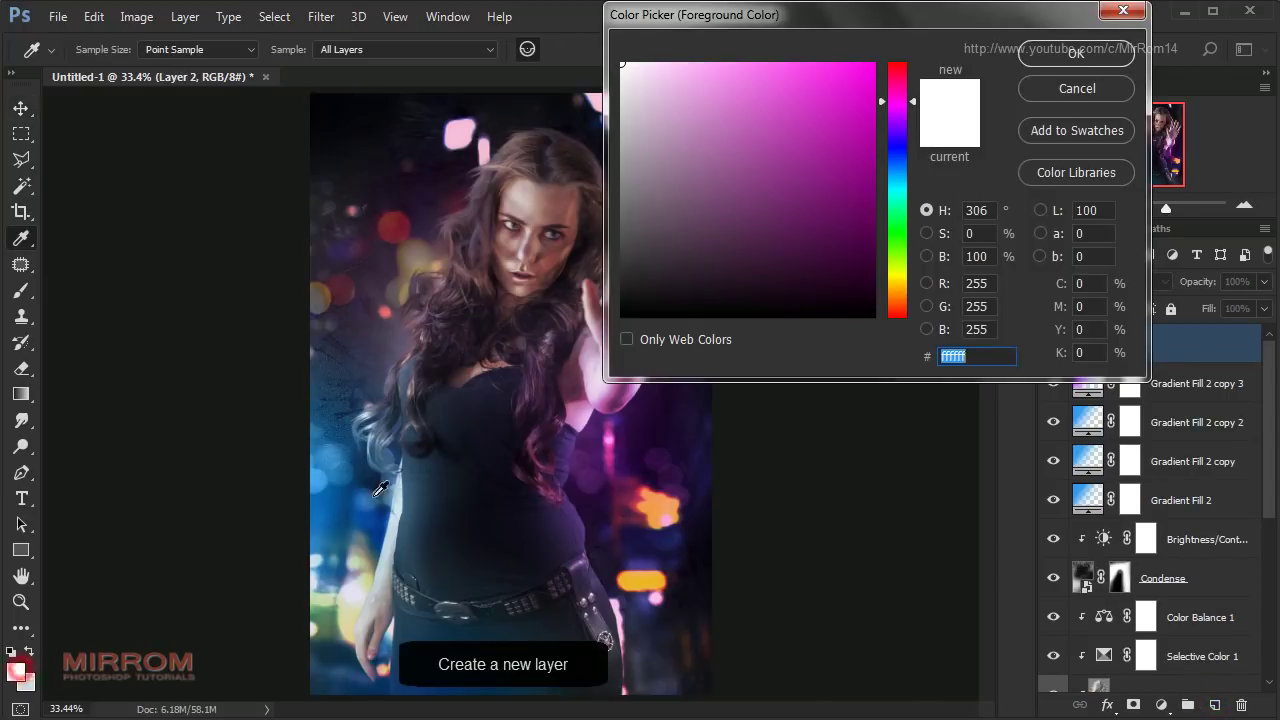
{"action": "left_click", "coordinate": [1052, 45]}
{"action": "key", "text": "b"}
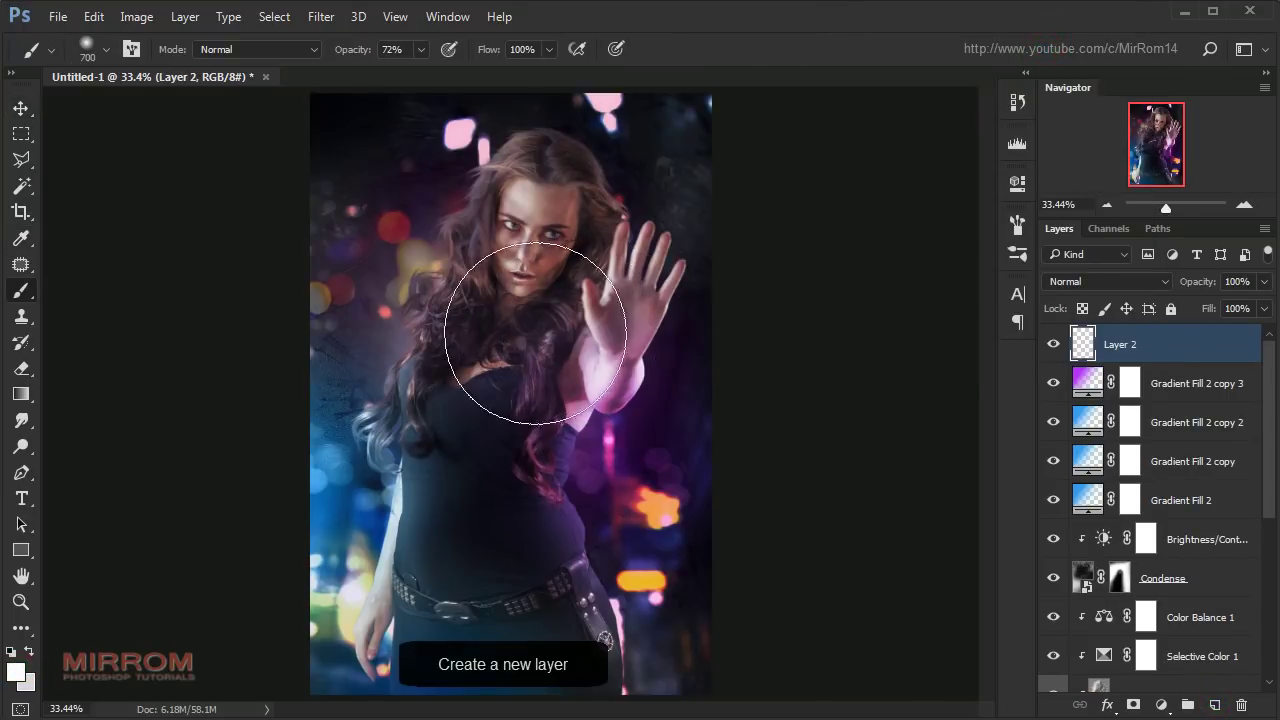
{"action": "left_click", "coordinate": [420, 50]}
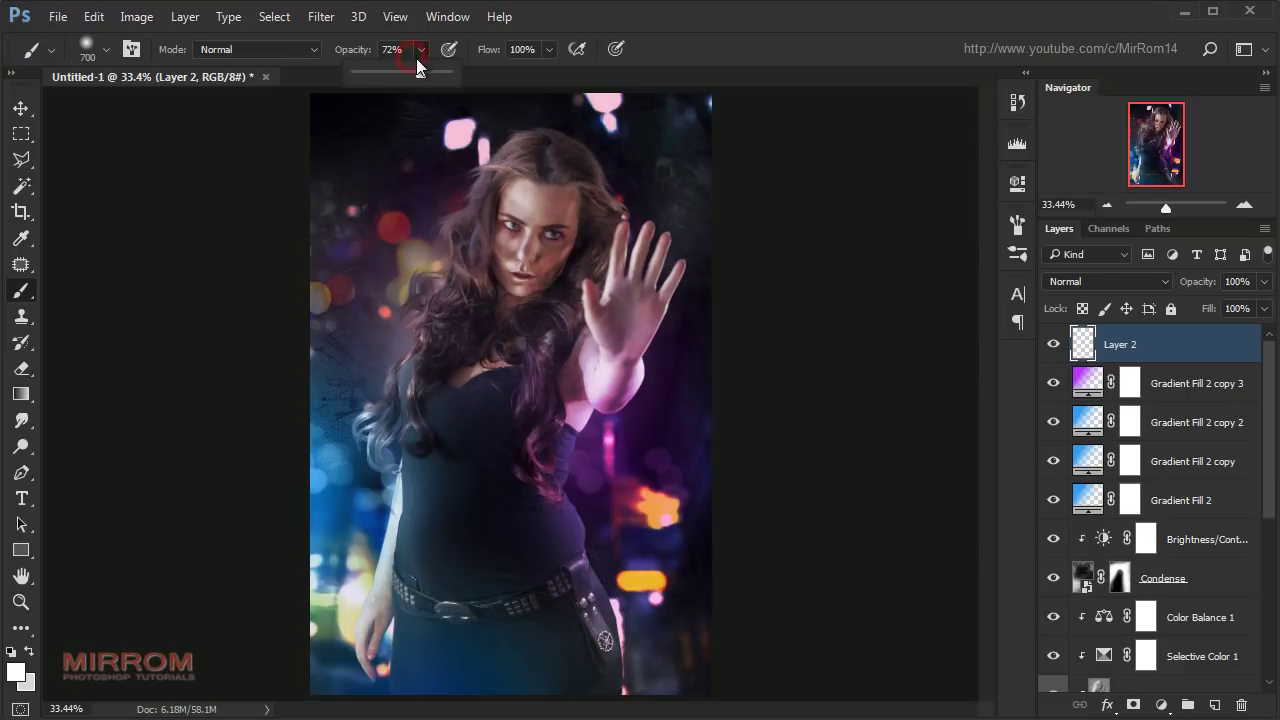
{"action": "left_click", "coordinate": [529, 380]}
{"action": "key", "text": "ctrl+z"}
{"action": "left_click", "coordinate": [472, 427]}
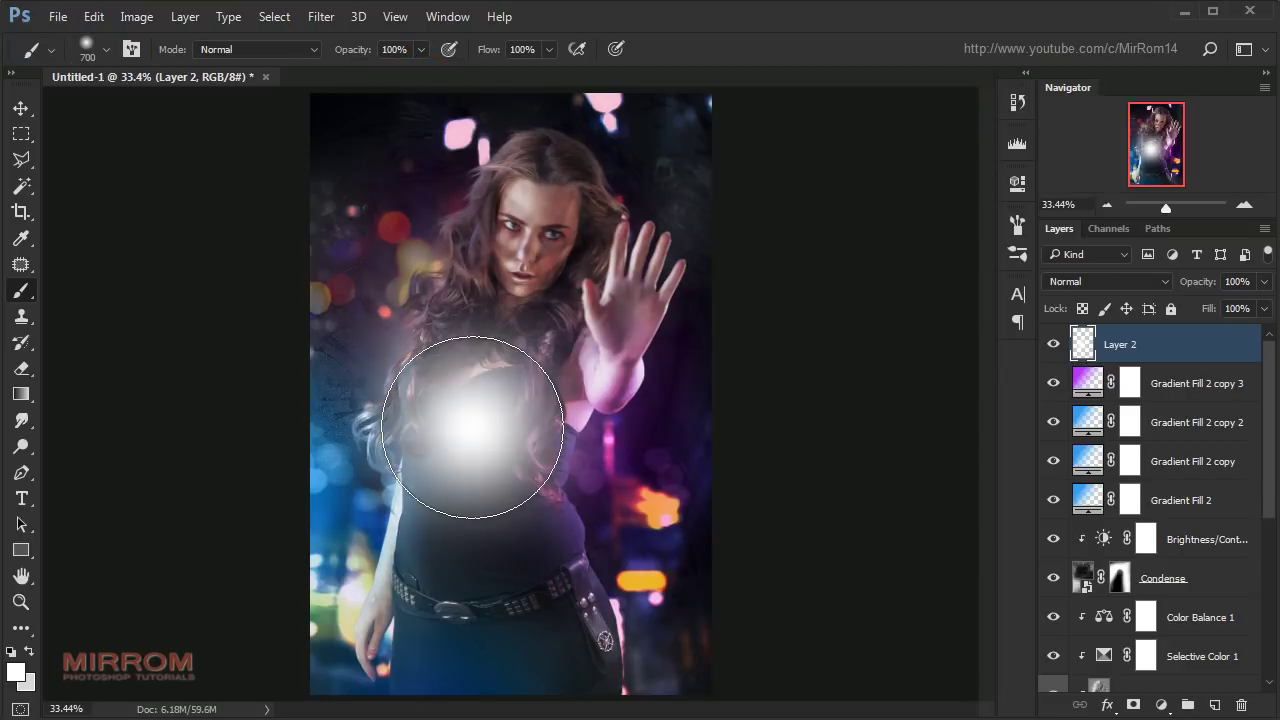
- Move the white glow up beside the face and set it to Overlay blending
{"action": "key", "text": "v"}
{"action": "left_click_drag", "start_coordinate": [472, 427], "coordinate": [483, 240]}
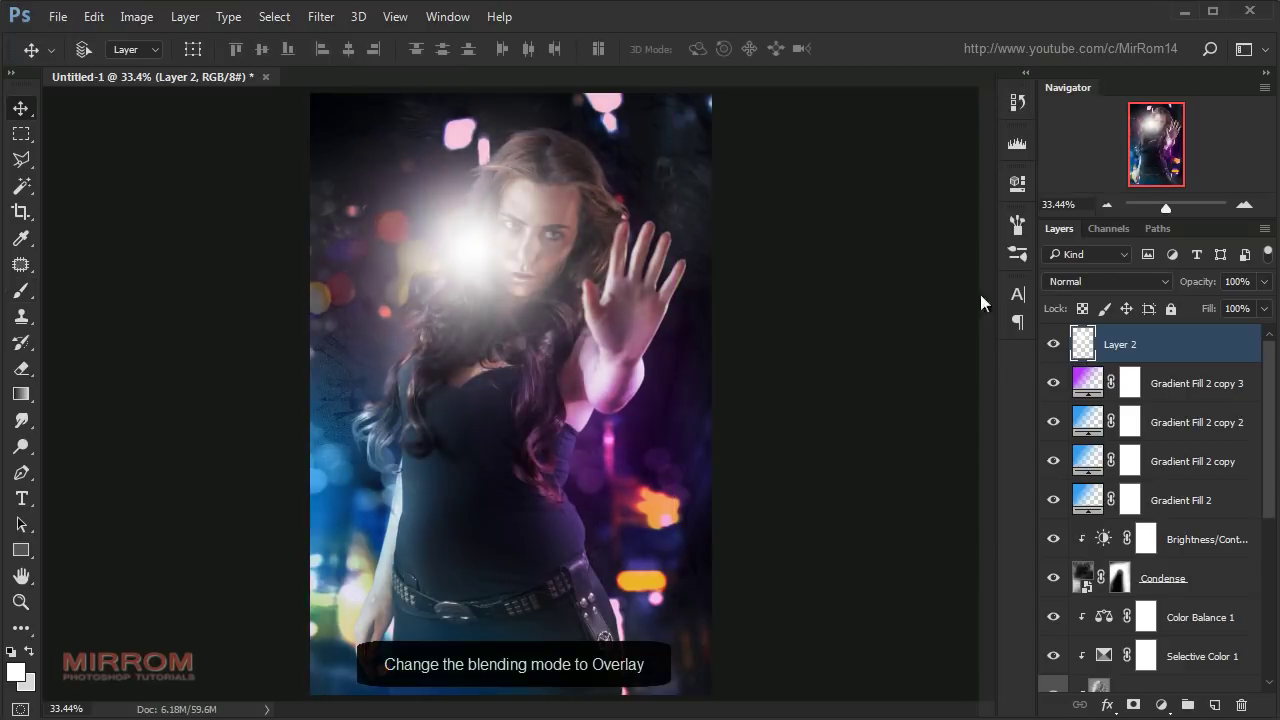
{"action": "left_click", "coordinate": [1081, 283]}
{"action": "left_click", "coordinate": [1090, 456]}
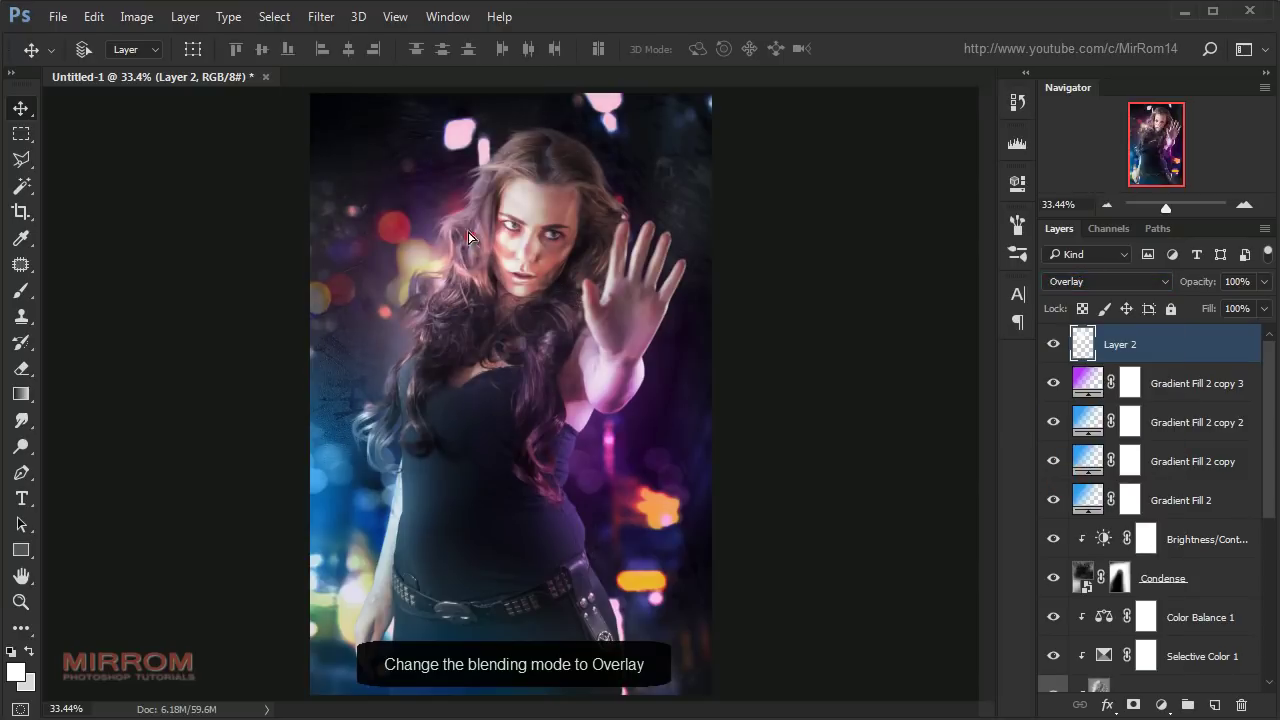
{"action": "left_click_drag", "start_coordinate": [470, 236], "coordinate": [461, 211]}
- Shrink the glow to about 92%, then duplicate it as Layer 2 copy and reposition the copy
{"action": "key", "text": "ctrl+t"}
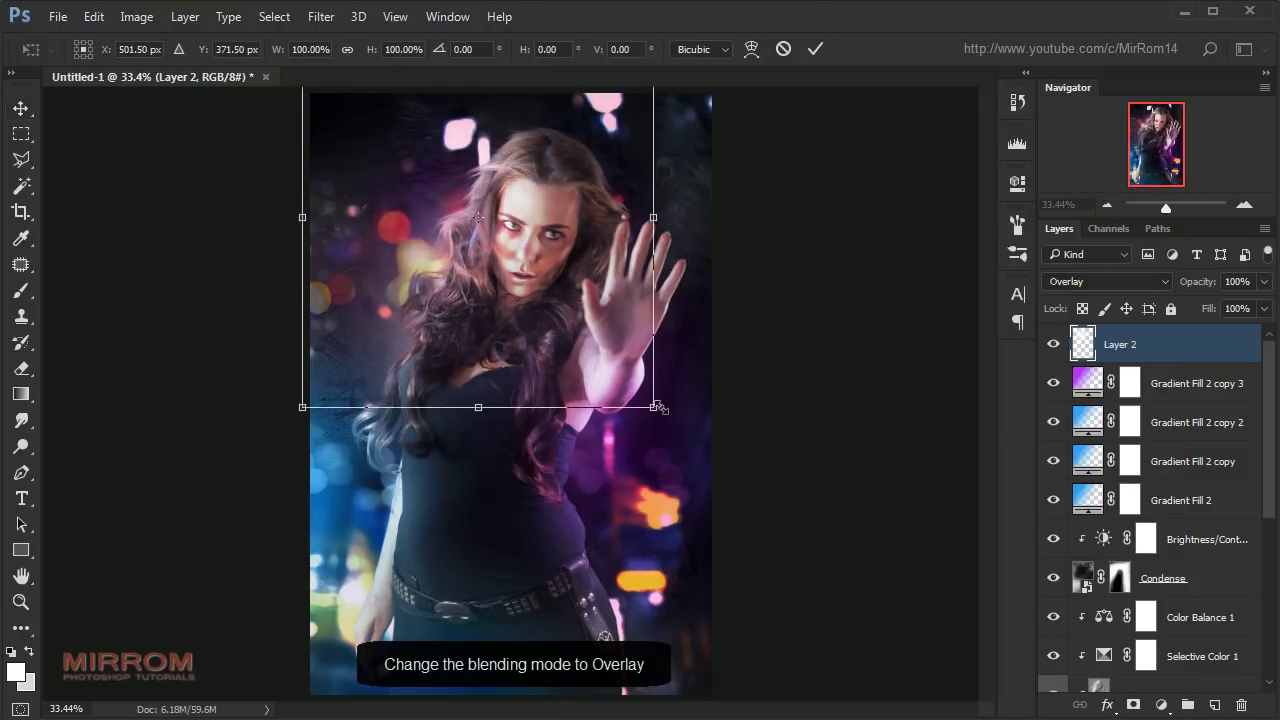
{"action": "left_click_drag", "start_coordinate": [653, 403], "coordinate": [625, 377]}
{"action": "left_click_drag", "start_coordinate": [525, 238], "coordinate": [521, 253]}
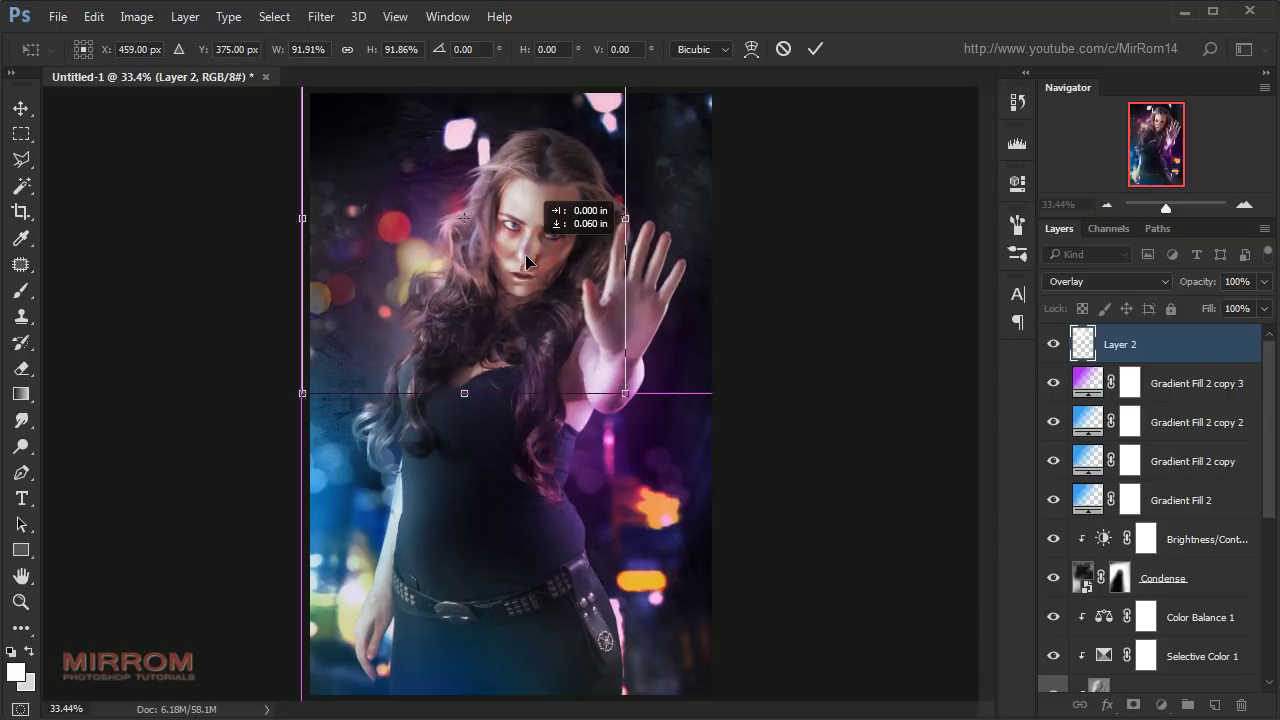
{"action": "key", "text": "Return"}
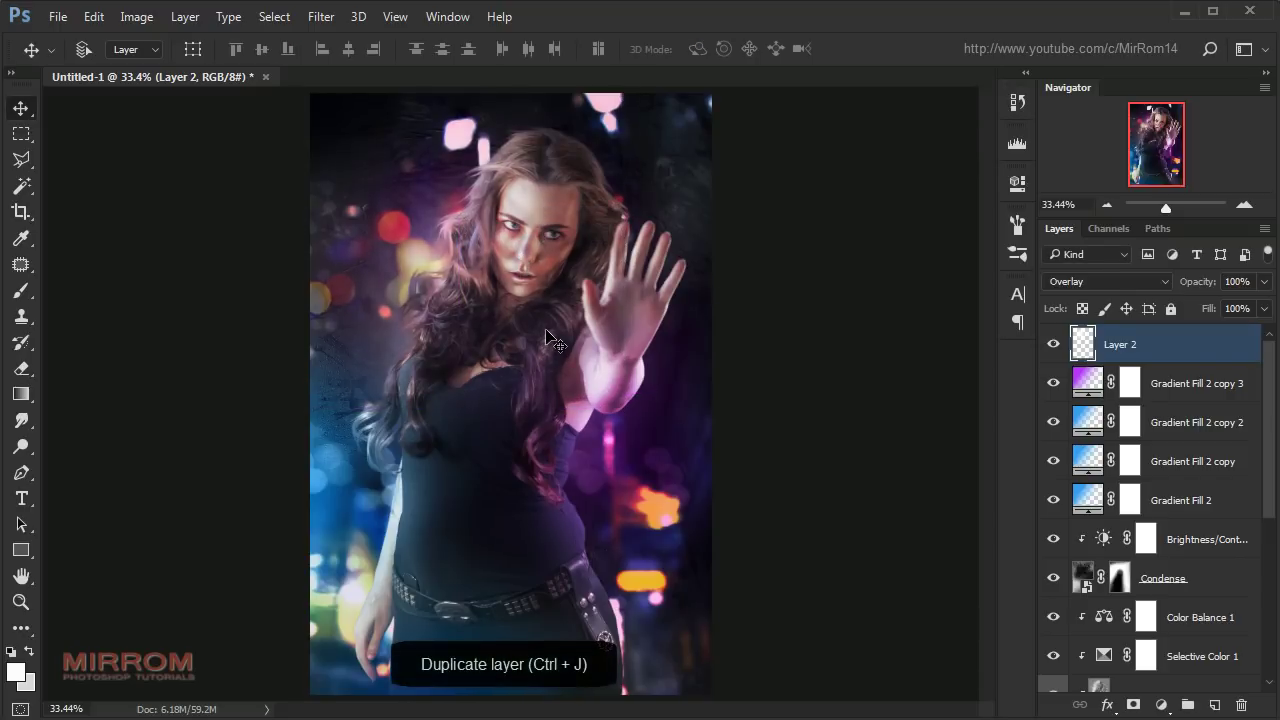
{"action": "key", "text": "ctrl+j"}
{"action": "mouse_move", "coordinate": [549, 340]}
{"action": "left_mouse_down"}
{"action": "mouse_move", "coordinate": [600, 462]}
{"action": "mouse_move", "coordinate": [584, 484]}
{"action": "left_mouse_up"}
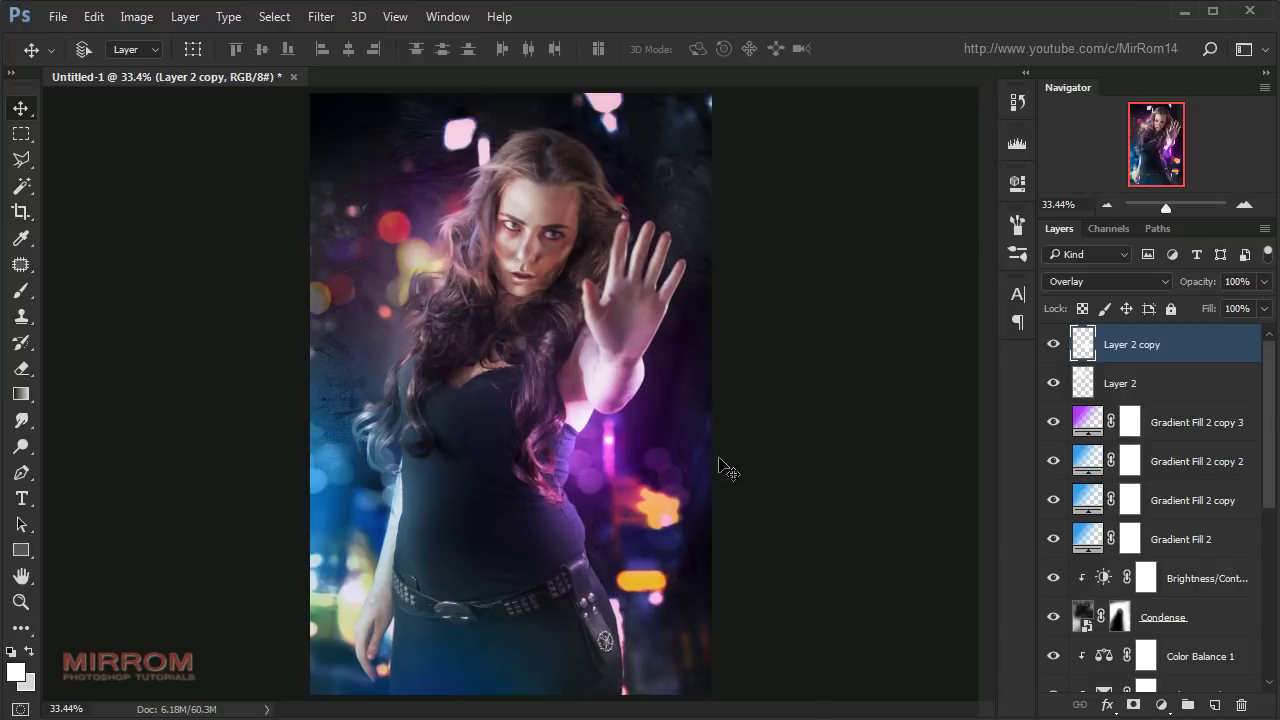
- Select Layer 1 and set up the Dodge tool brush over the hair
{"action": "scroll", "coordinate": [1048, 522], "scroll_direction": "down", "scroll_amount": 2}
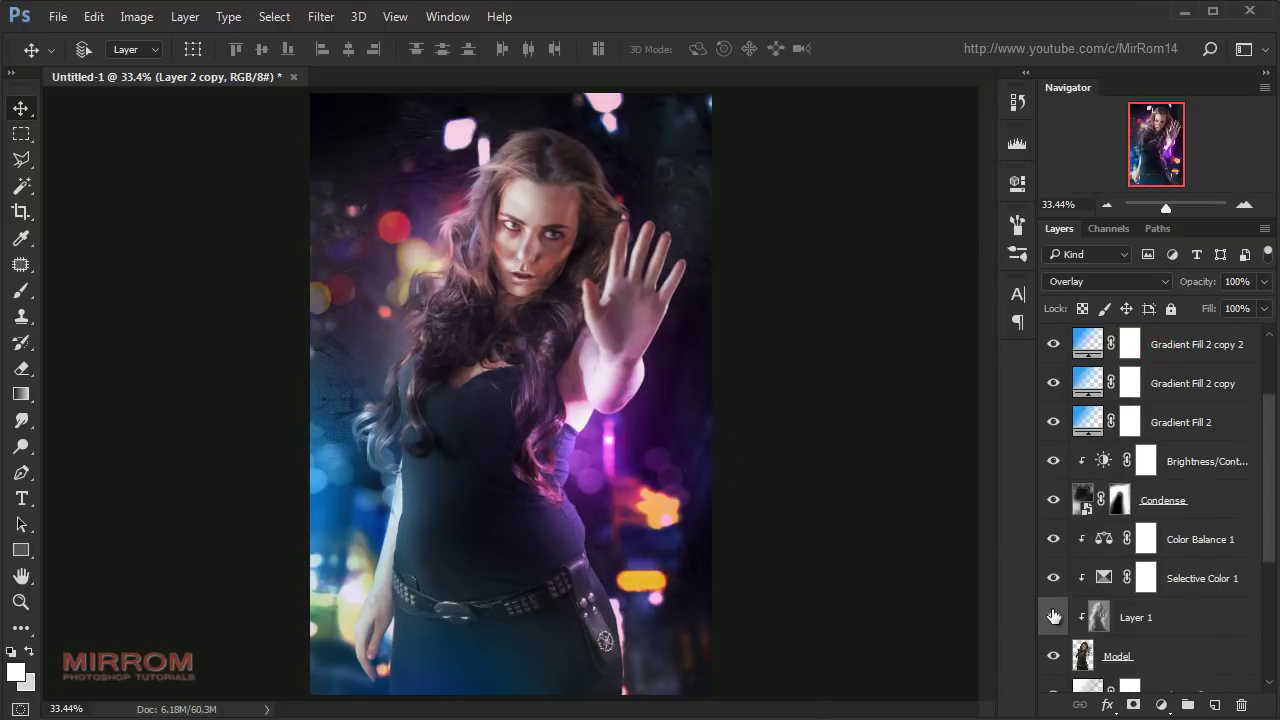
{"action": "left_click", "coordinate": [1053, 617]}
{"action": "left_click", "coordinate": [1103, 620]}
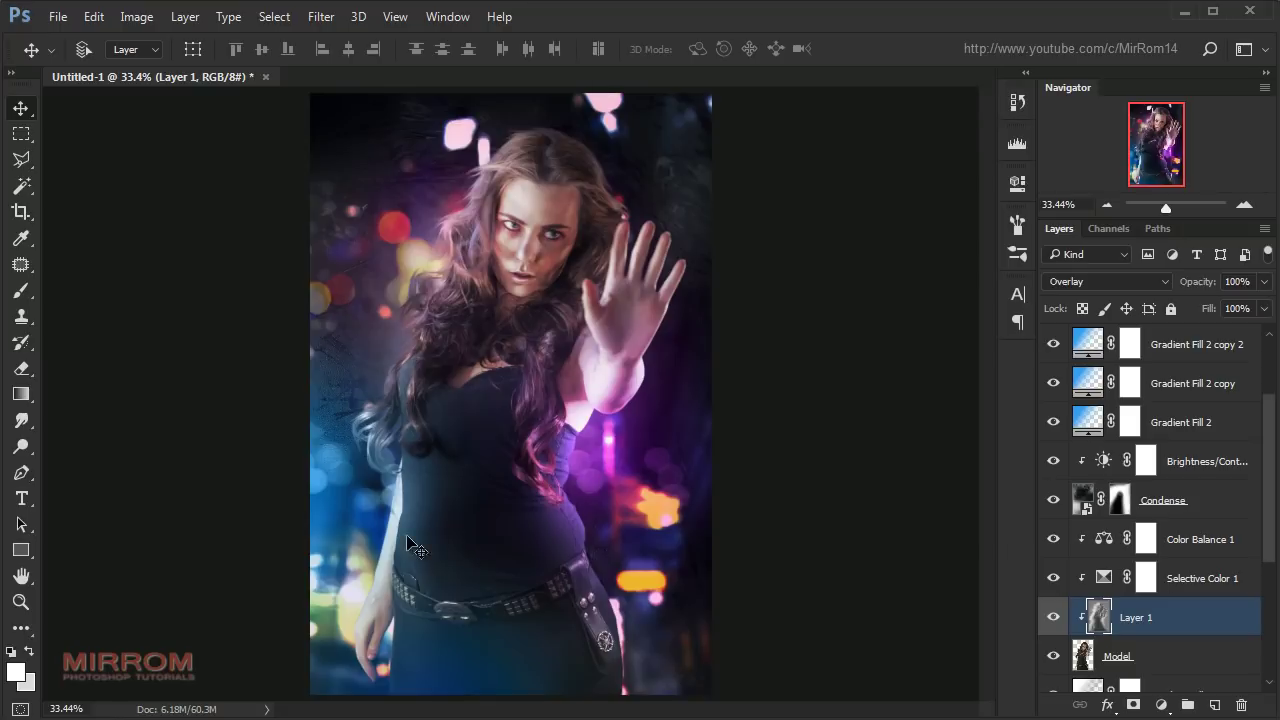
{"action": "left_click", "coordinate": [21, 446]}
{"action": "left_click", "coordinate": [463, 162], "text": "ctrl"}
{"action": "key", "text": "bracketleft"}
{"action": "key", "text": "bracketleft"}
{"action": "key", "text": "bracketleft"}
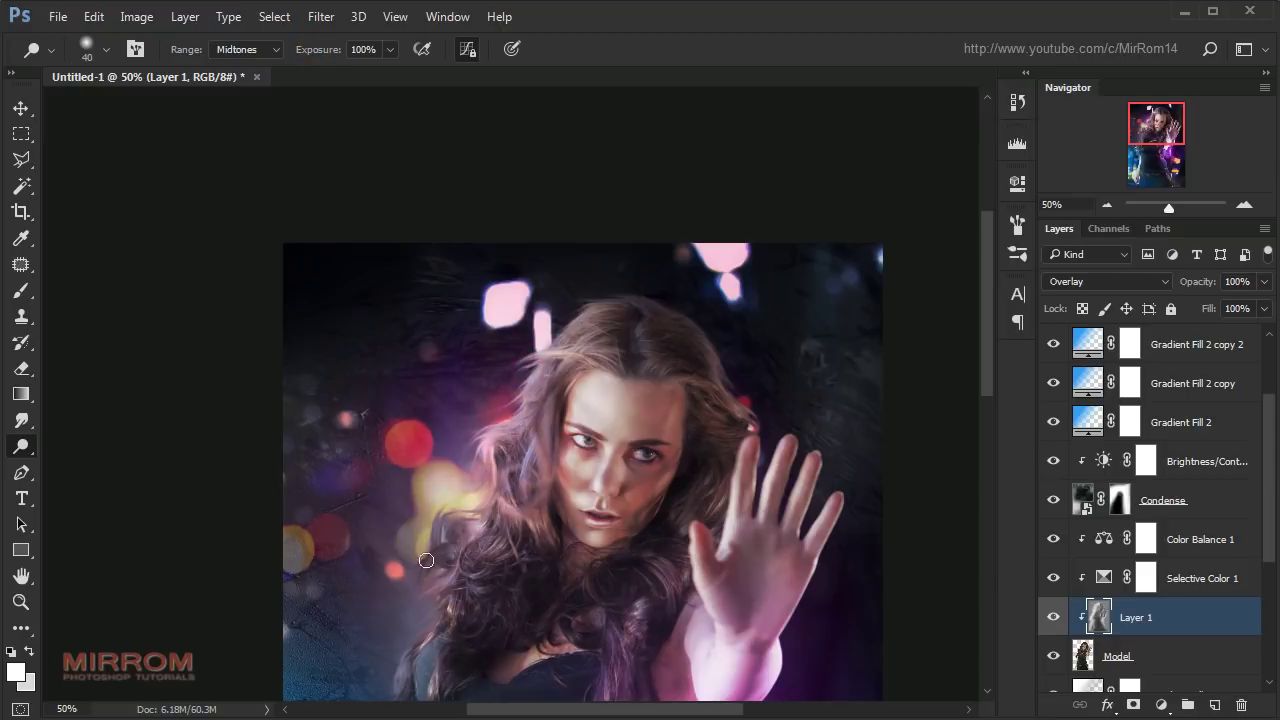
{"action": "key", "text": "bracketright"}
- Dodge the raised arm with a larger brush, then stamp all visible layers into Layer 3
{"action": "scroll", "coordinate": [420, 350], "scroll_direction": "down", "scroll_amount": 5}
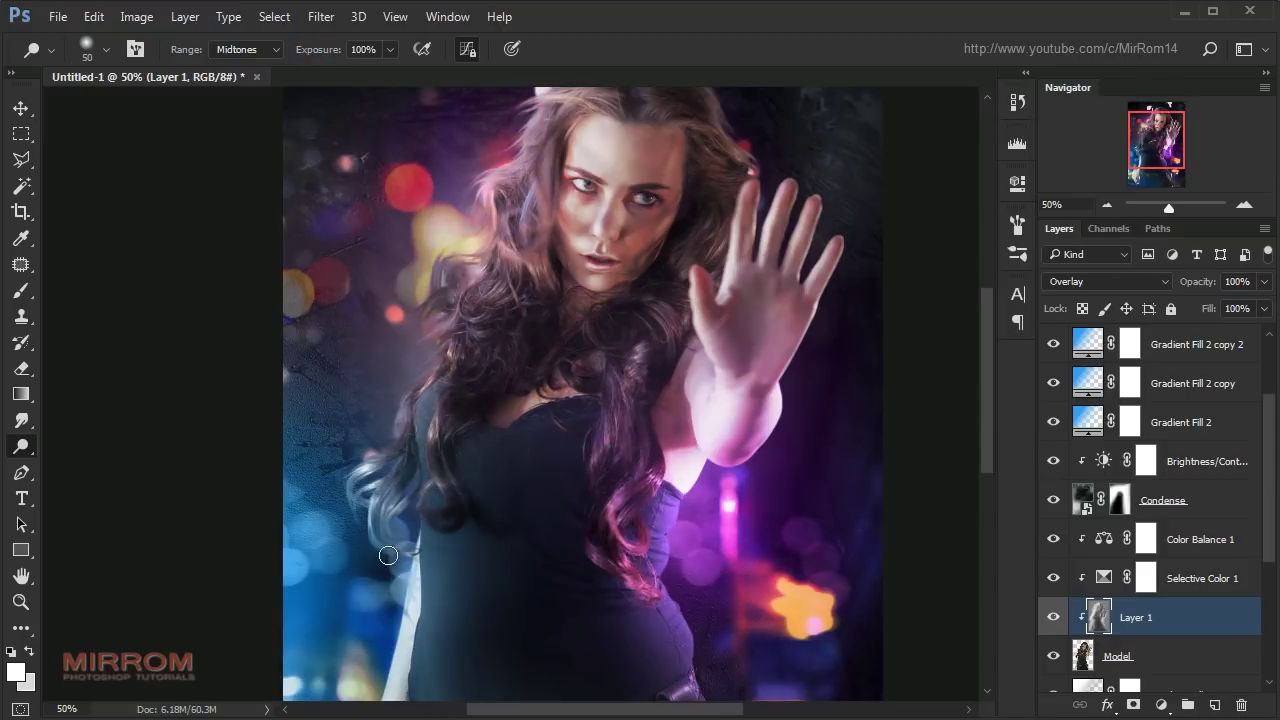
{"action": "left_click_drag", "start_coordinate": [708, 480], "coordinate": [679, 529]}
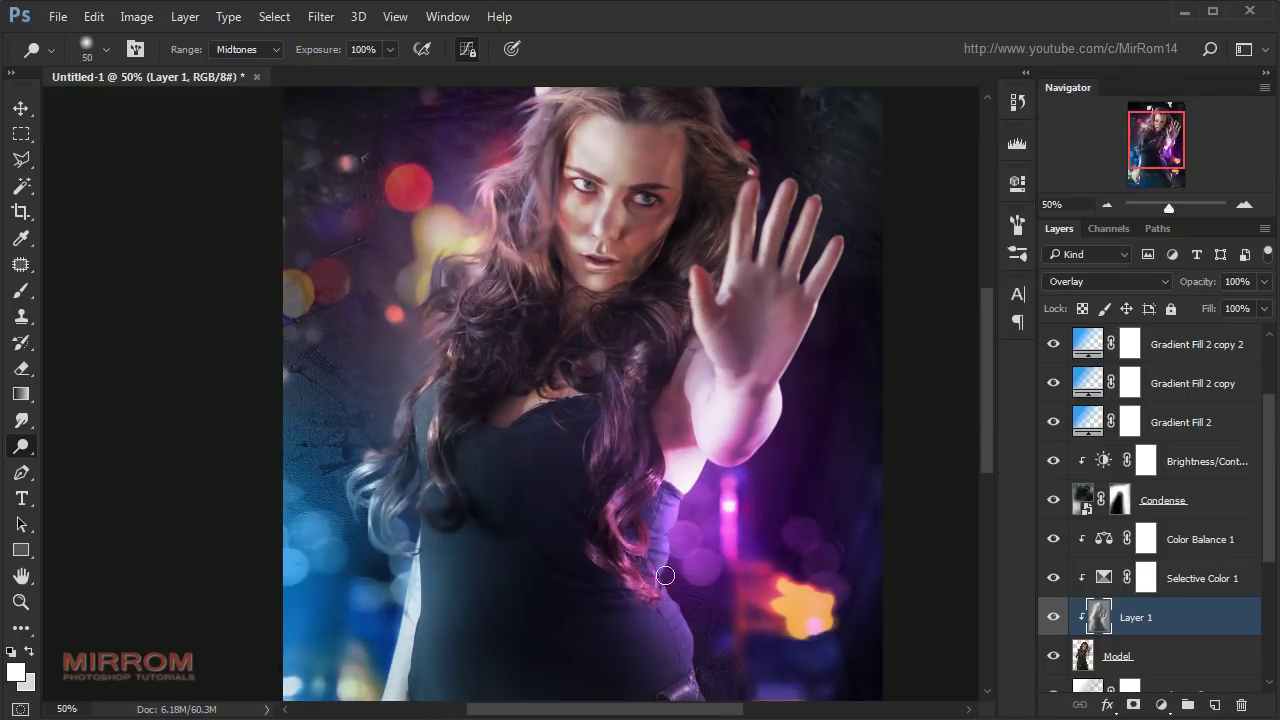
{"action": "scroll", "coordinate": [700, 420], "scroll_direction": "down", "scroll_amount": 5}
{"action": "key", "text": "bracketright"}
{"action": "key", "text": "bracketright"}
{"action": "key", "text": "bracketright"}
{"action": "scroll", "coordinate": [302, 333], "scroll_direction": "up", "scroll_amount": 10}
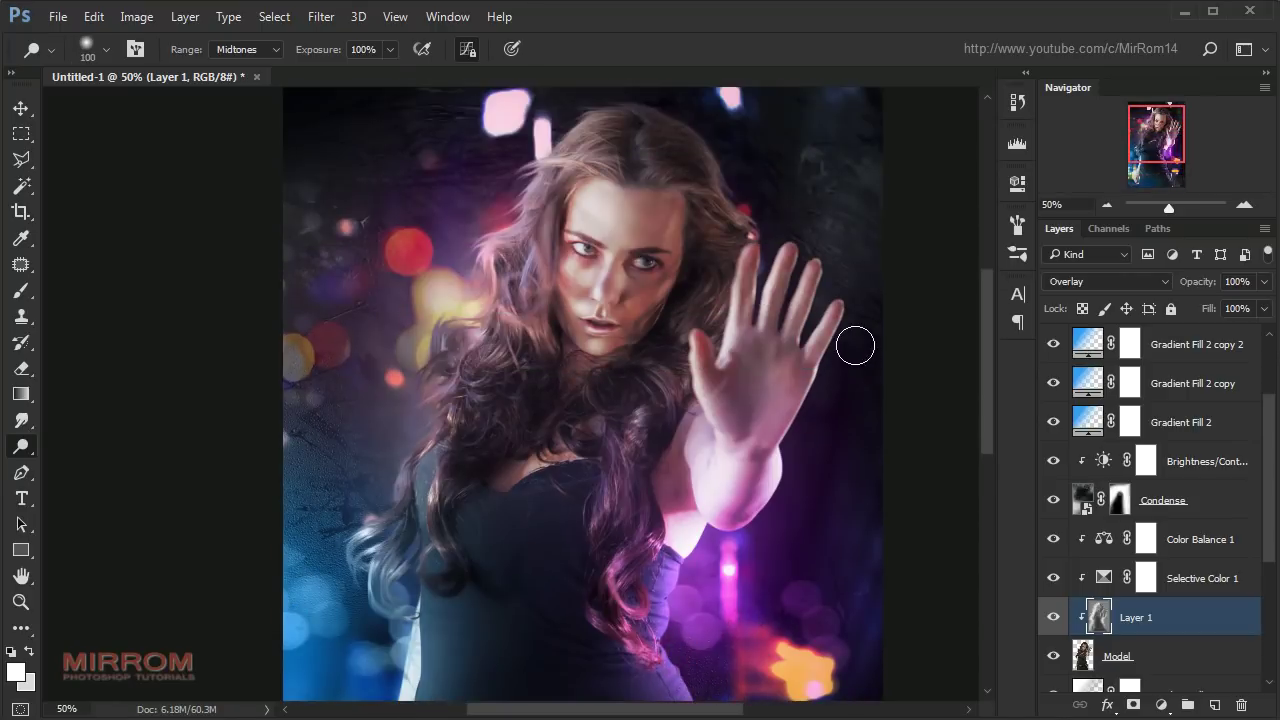
{"action": "scroll", "coordinate": [722, 310], "scroll_direction": "down", "scroll_amount": 2}
{"action": "key", "text": "v"}
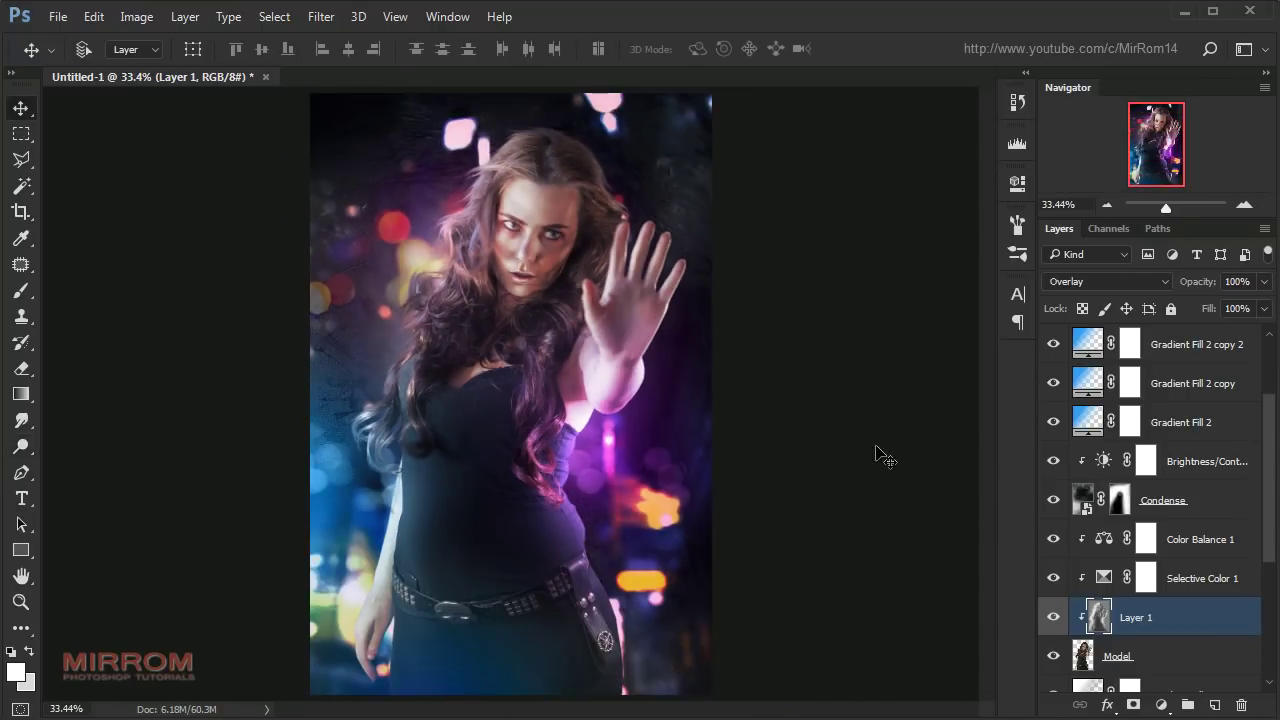
{"action": "key", "text": "shift+ctrl+alt+e"}
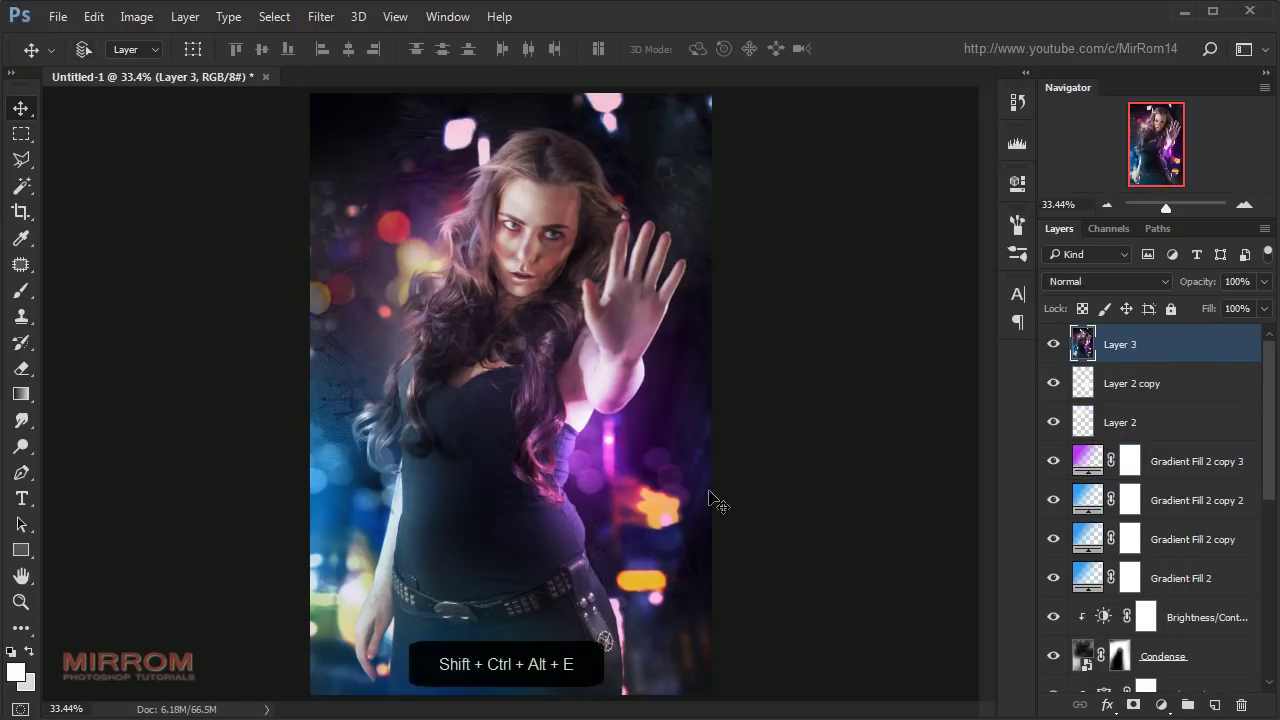
- Launch Nik Collection's Color Efex Pro 4 filter on merged Layer 3
{"action": "left_click", "coordinate": [321, 17]}
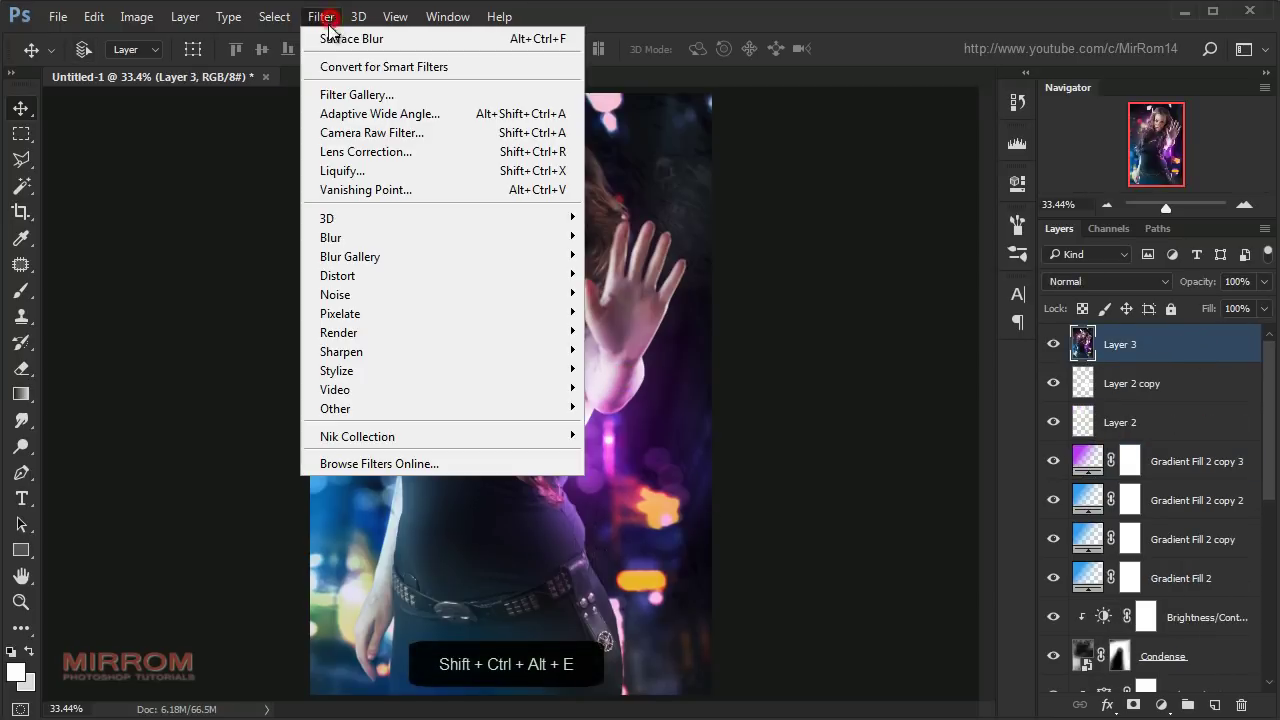
{"action": "mouse_move", "coordinate": [358, 436]}
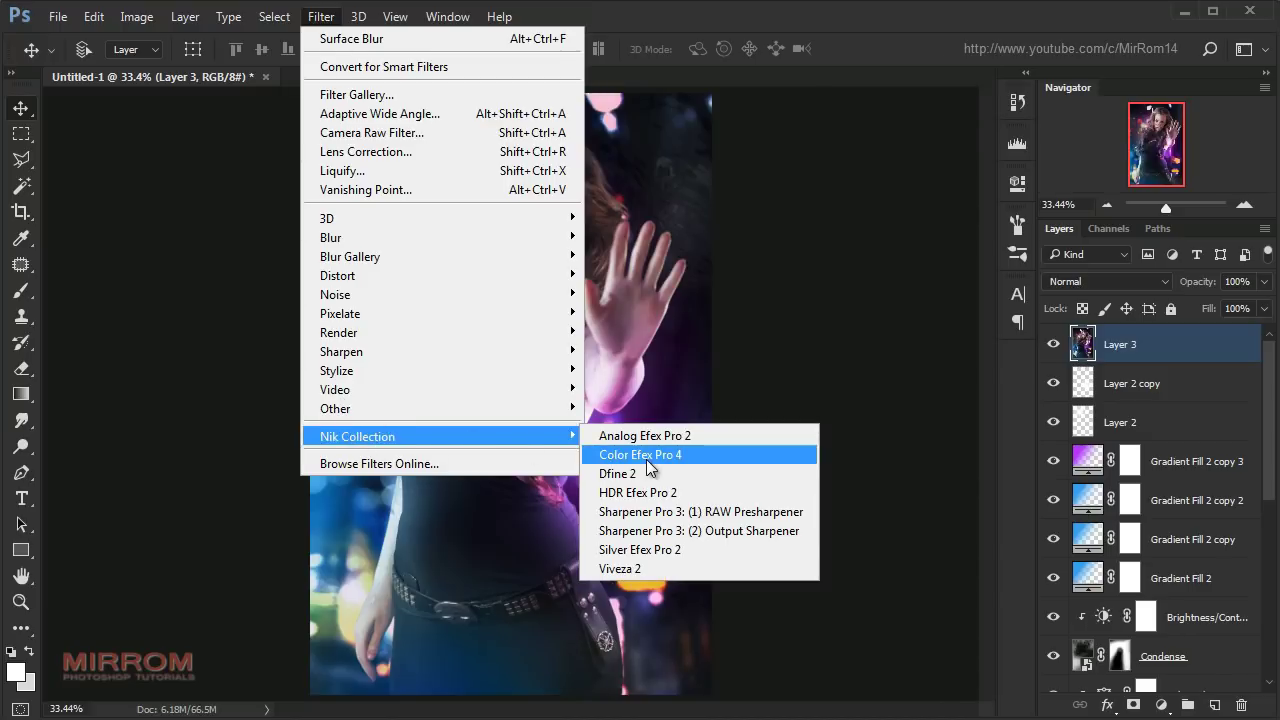
{"action": "left_click", "coordinate": [640, 460]}
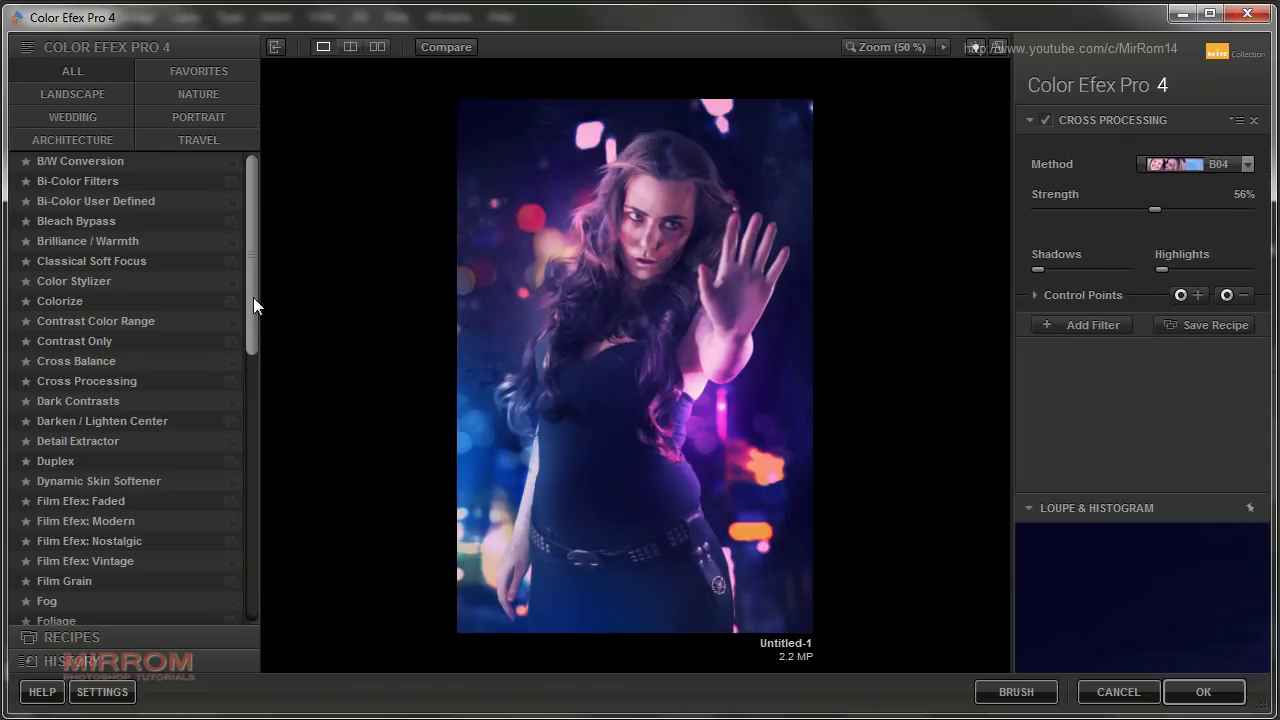
- Apply Detail Extractor with Fine radius, lower strength and contrast at 13%
{"action": "left_click_drag", "start_coordinate": [256, 327], "coordinate": [255, 335]}
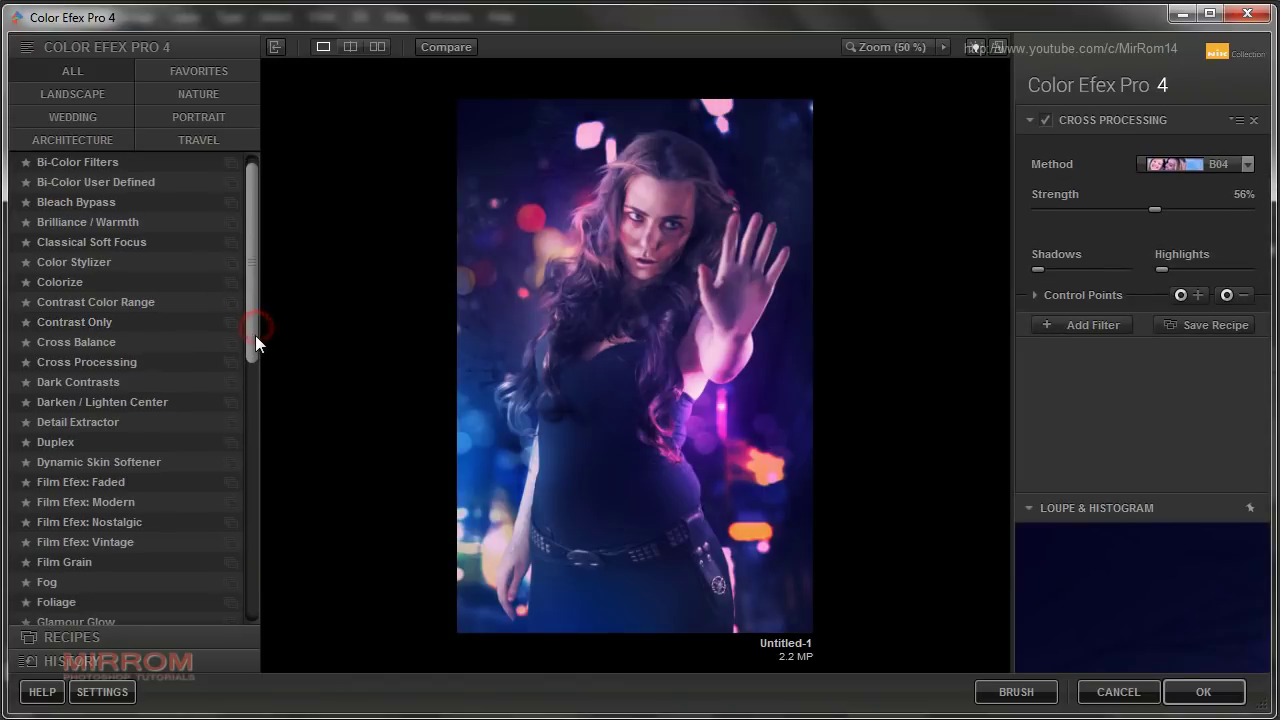
{"action": "left_click", "coordinate": [118, 423]}
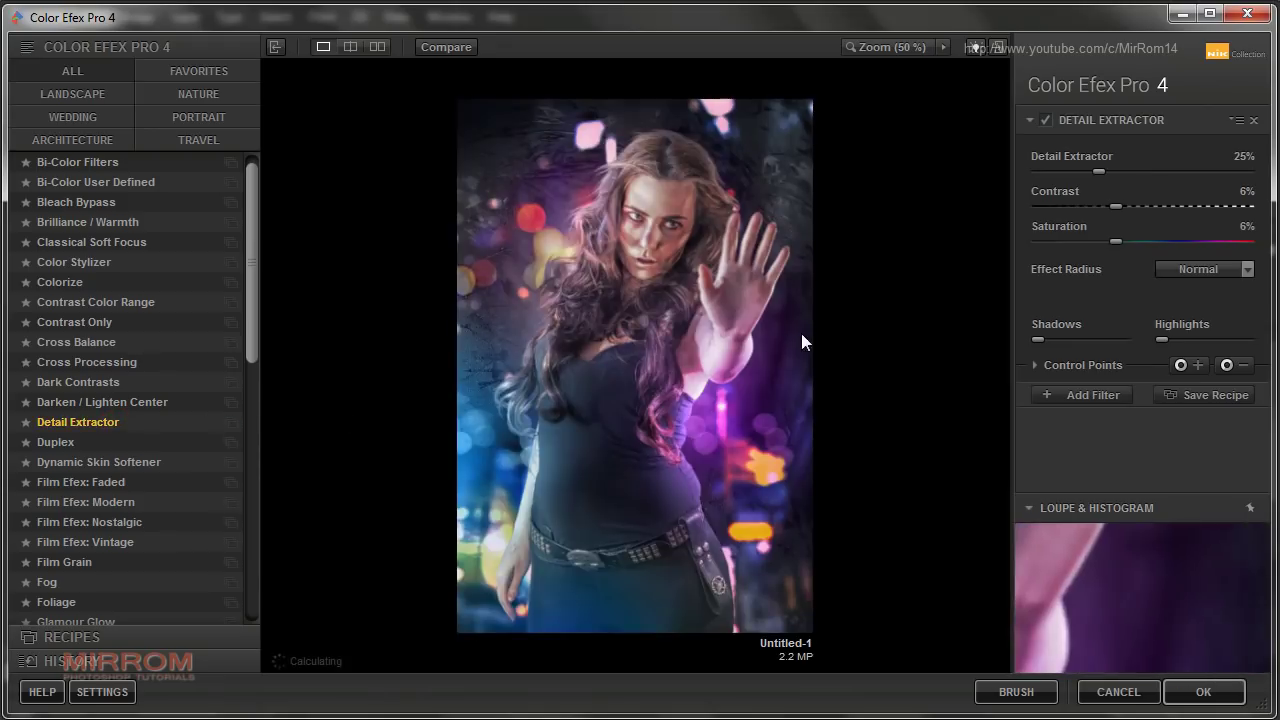
{"action": "left_click", "coordinate": [1175, 275]}
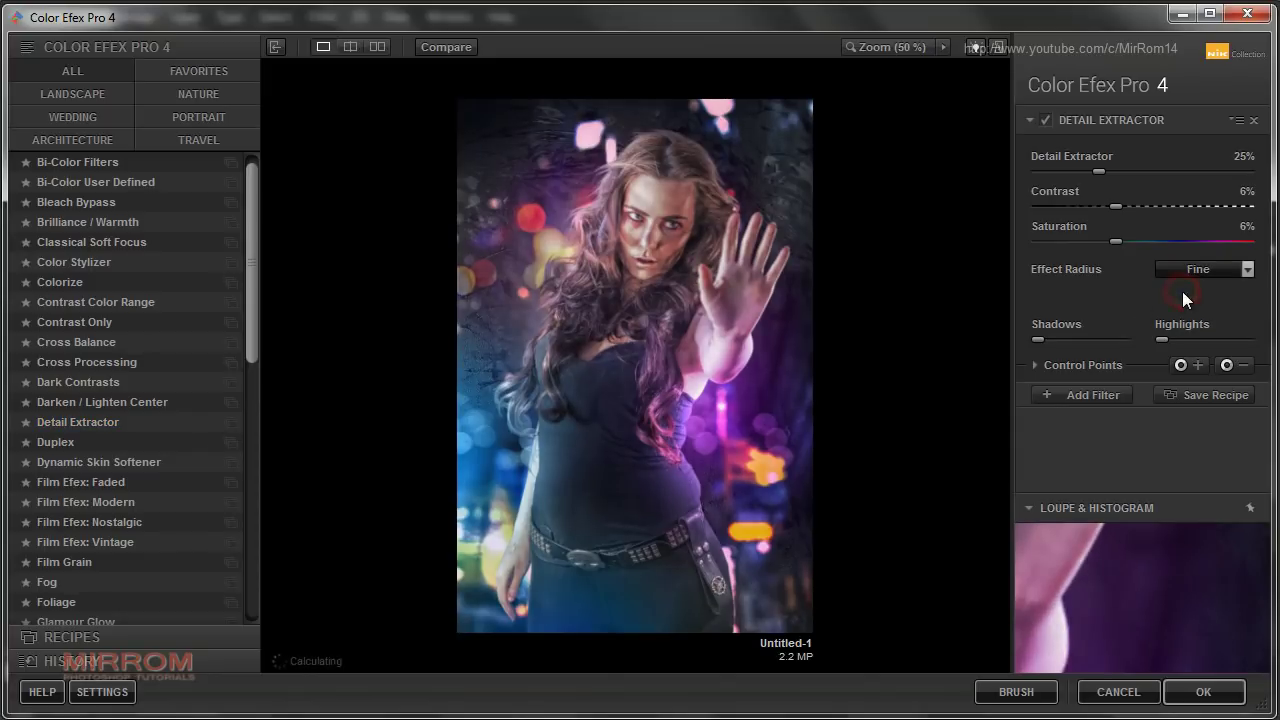
{"action": "left_click_drag", "start_coordinate": [1101, 170], "coordinate": [1074, 172]}
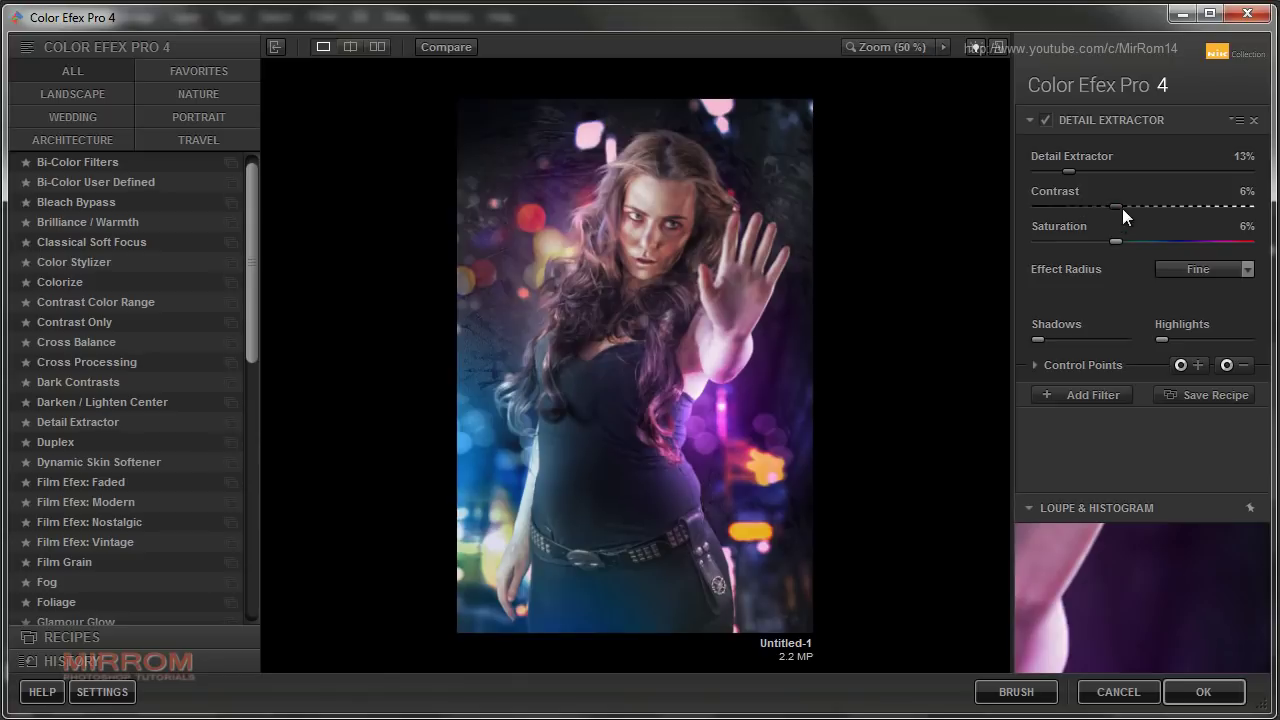
{"action": "mouse_move", "coordinate": [1122, 208]}
{"action": "left_mouse_down"}
{"action": "mouse_move", "coordinate": [1145, 214]}
{"action": "mouse_move", "coordinate": [1130, 202]}
{"action": "mouse_move", "coordinate": [1124, 242]}
{"action": "left_mouse_up"}
- Add Dynamic Skin Softener with wider Color Reach and Small Details 50%, then return to Photoshop
{"action": "left_click", "coordinate": [1055, 394]}
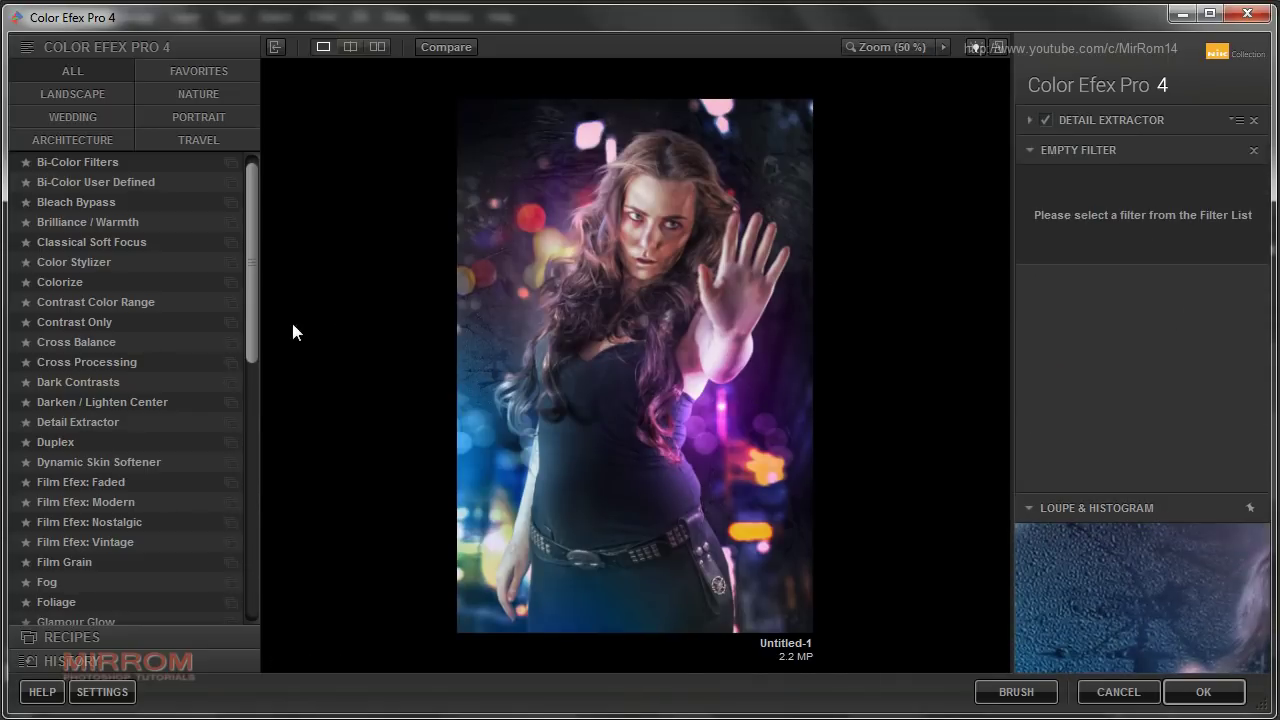
{"action": "scroll", "coordinate": [247, 294], "scroll_direction": "down", "scroll_amount": 1}
{"action": "scroll", "coordinate": [246, 299], "scroll_direction": "down", "scroll_amount": 1}
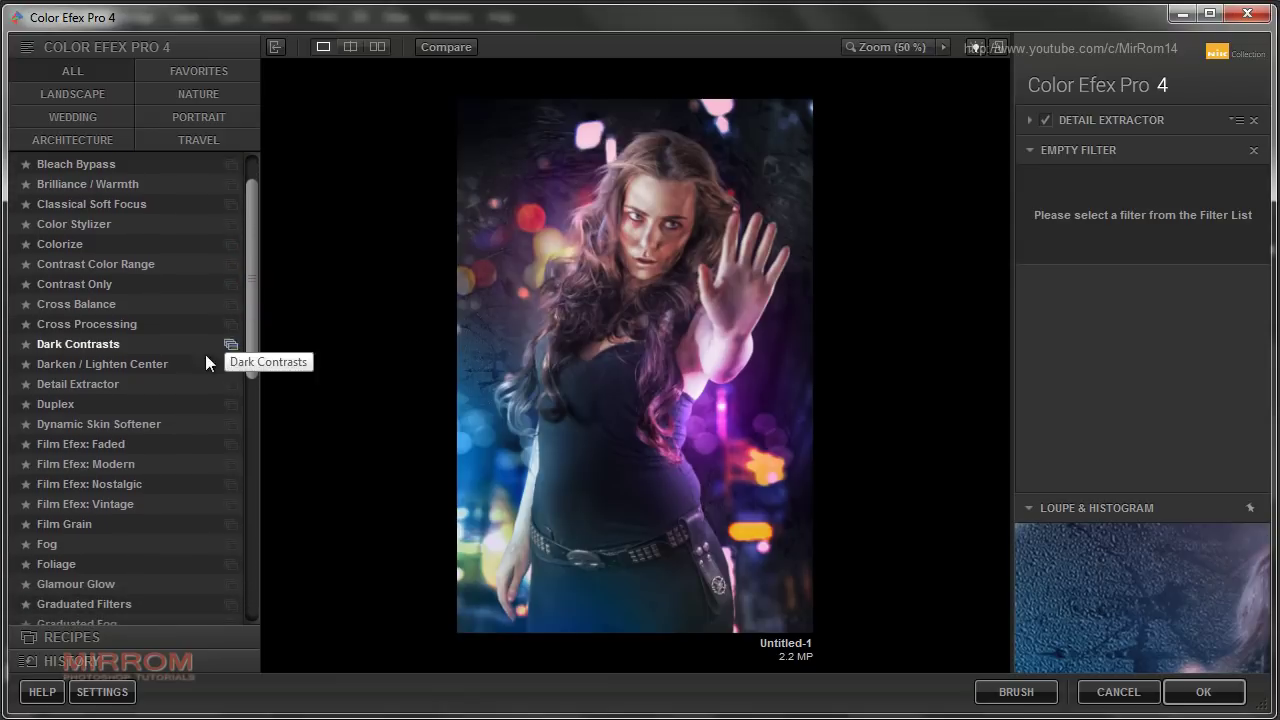
{"action": "left_click", "coordinate": [146, 422]}
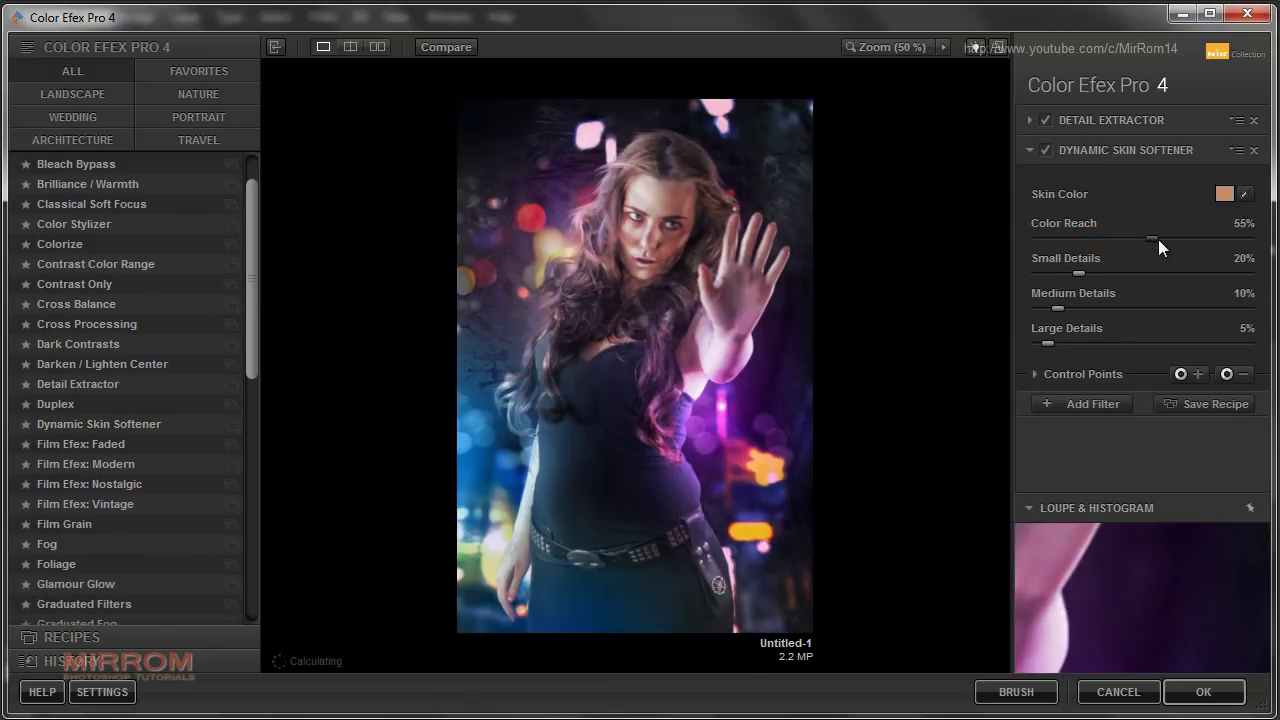
{"action": "left_click_drag", "start_coordinate": [1094, 239], "coordinate": [1194, 239]}
{"action": "left_click_drag", "start_coordinate": [1083, 272], "coordinate": [1141, 274]}
{"action": "left_click", "coordinate": [1203, 691]}
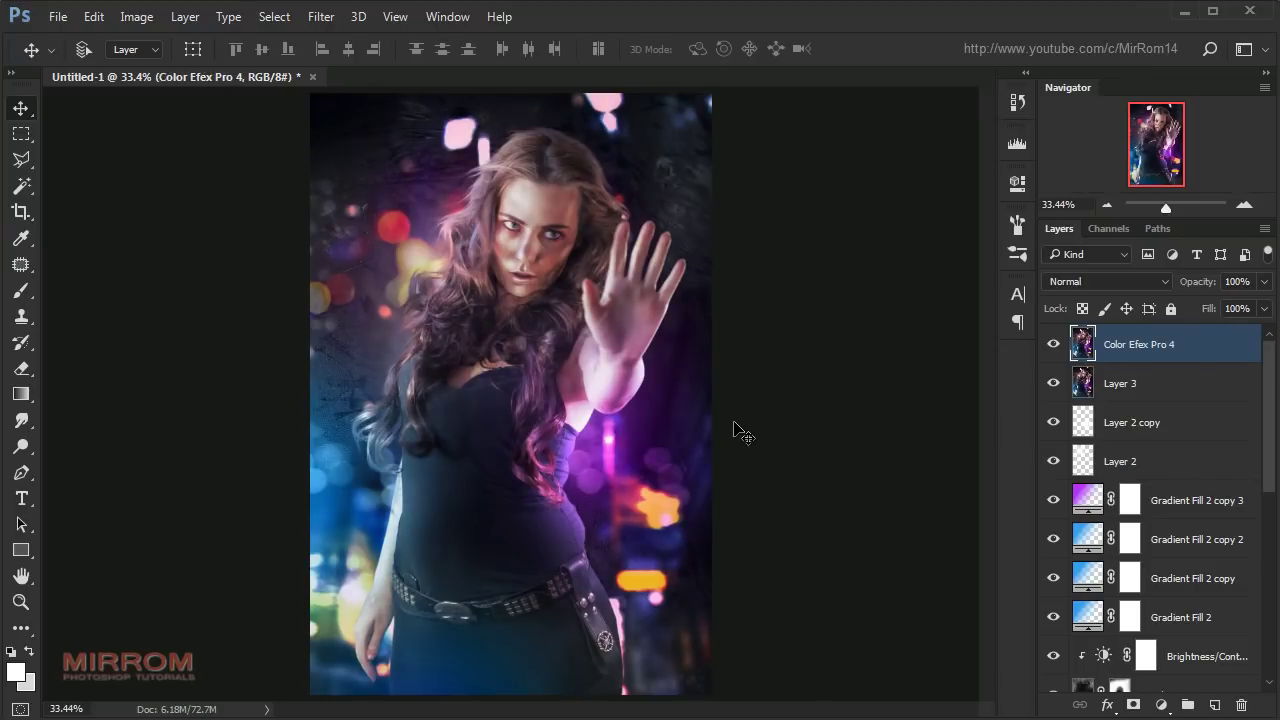
- Apply Sharpen More, then add a Brightness/Contrast layer with contrast at 13
{"action": "left_click", "coordinate": [322, 17]}
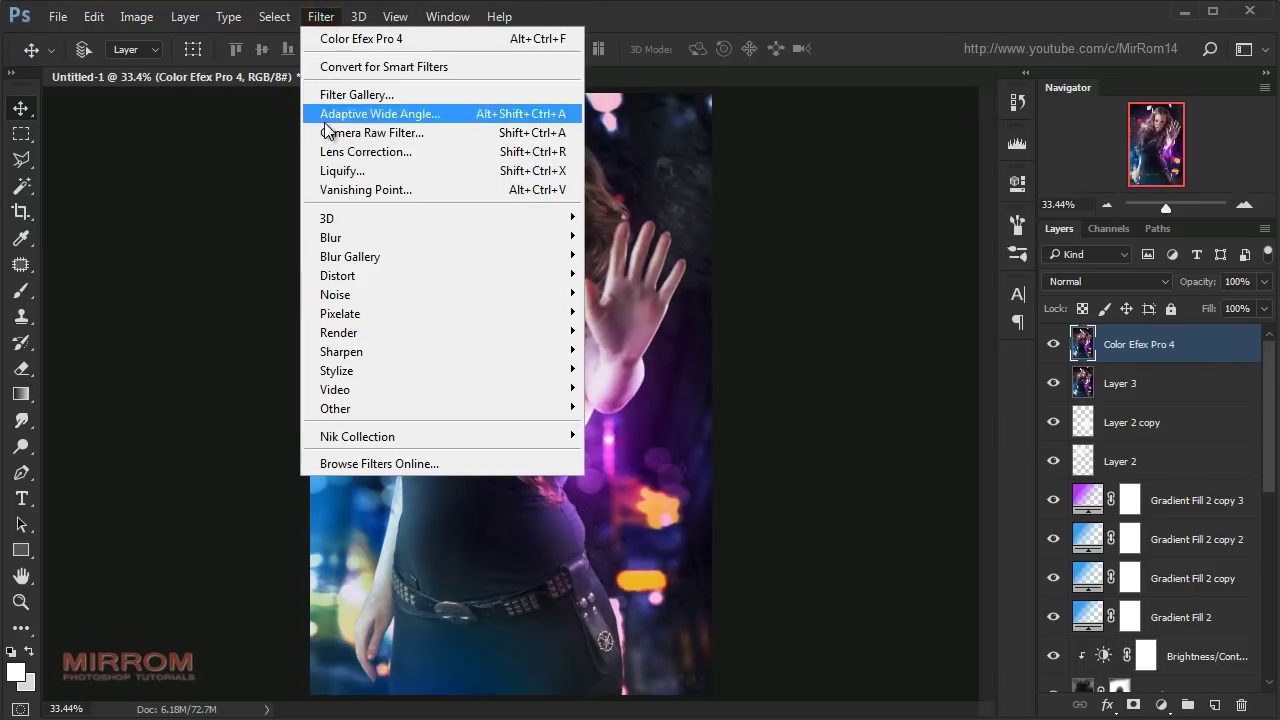
{"action": "left_click", "coordinate": [630, 407]}
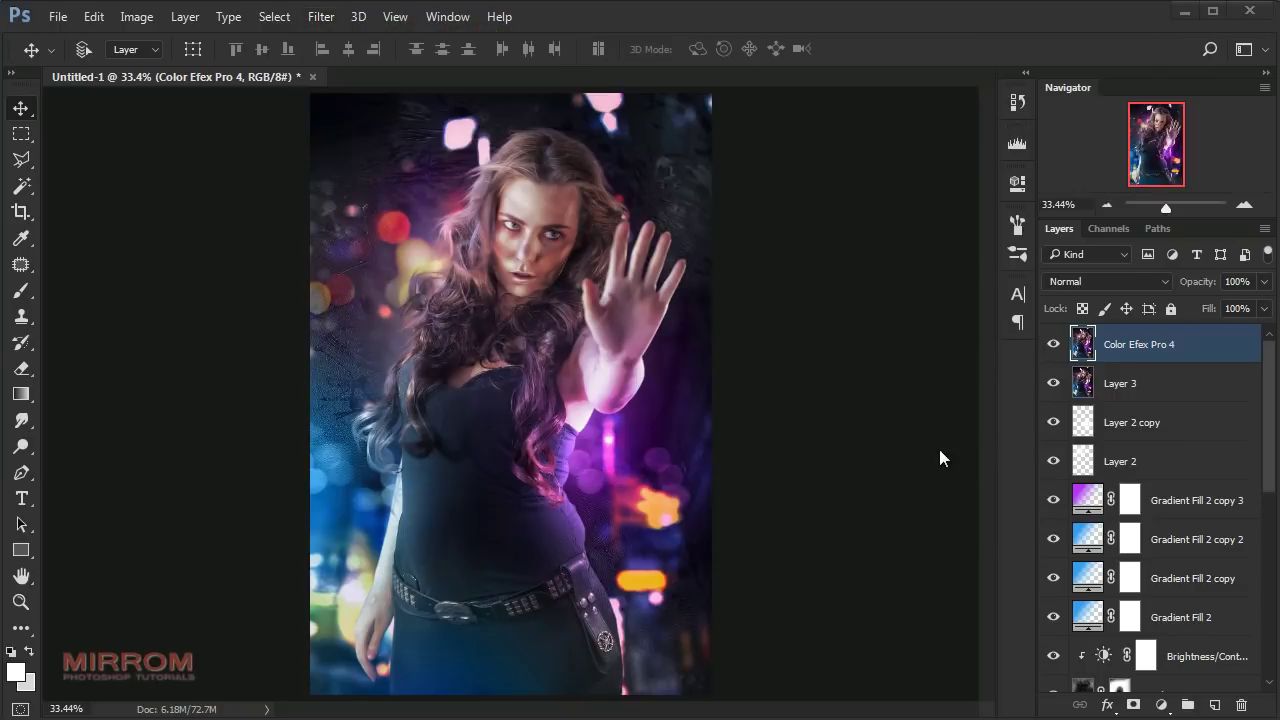
{"action": "left_click", "coordinate": [1161, 705]}
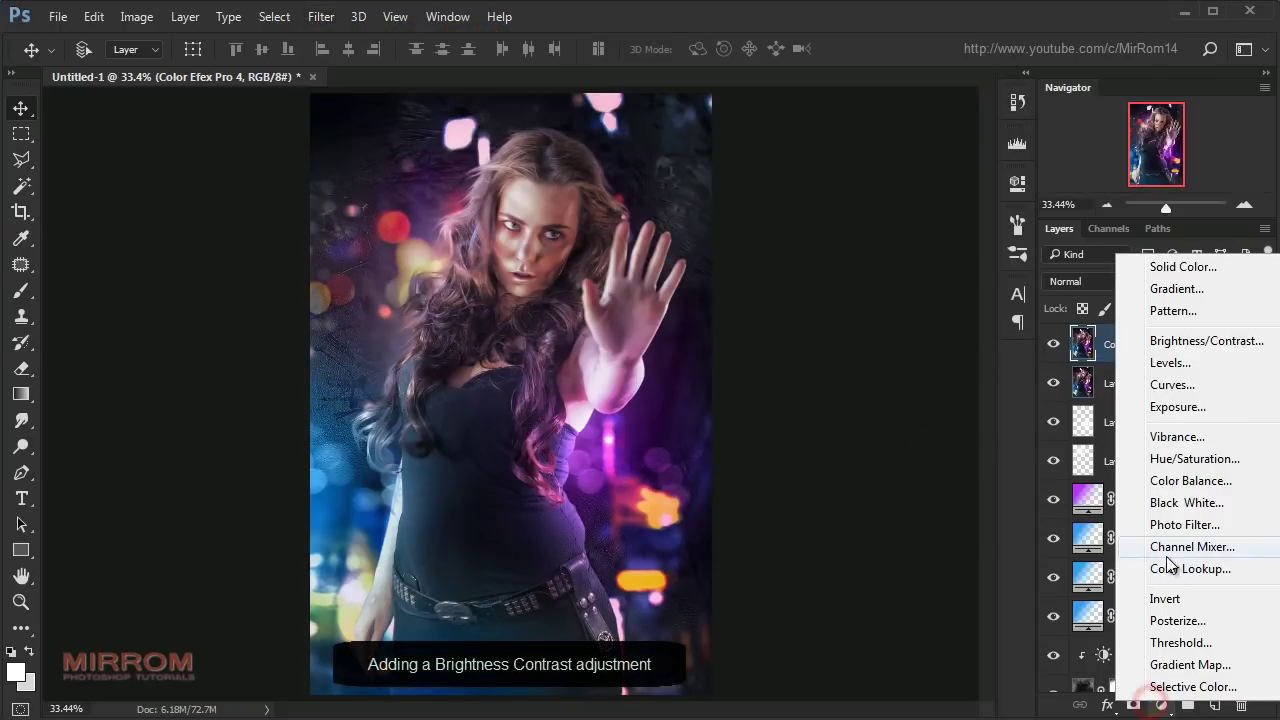
{"action": "left_click", "coordinate": [1151, 341]}
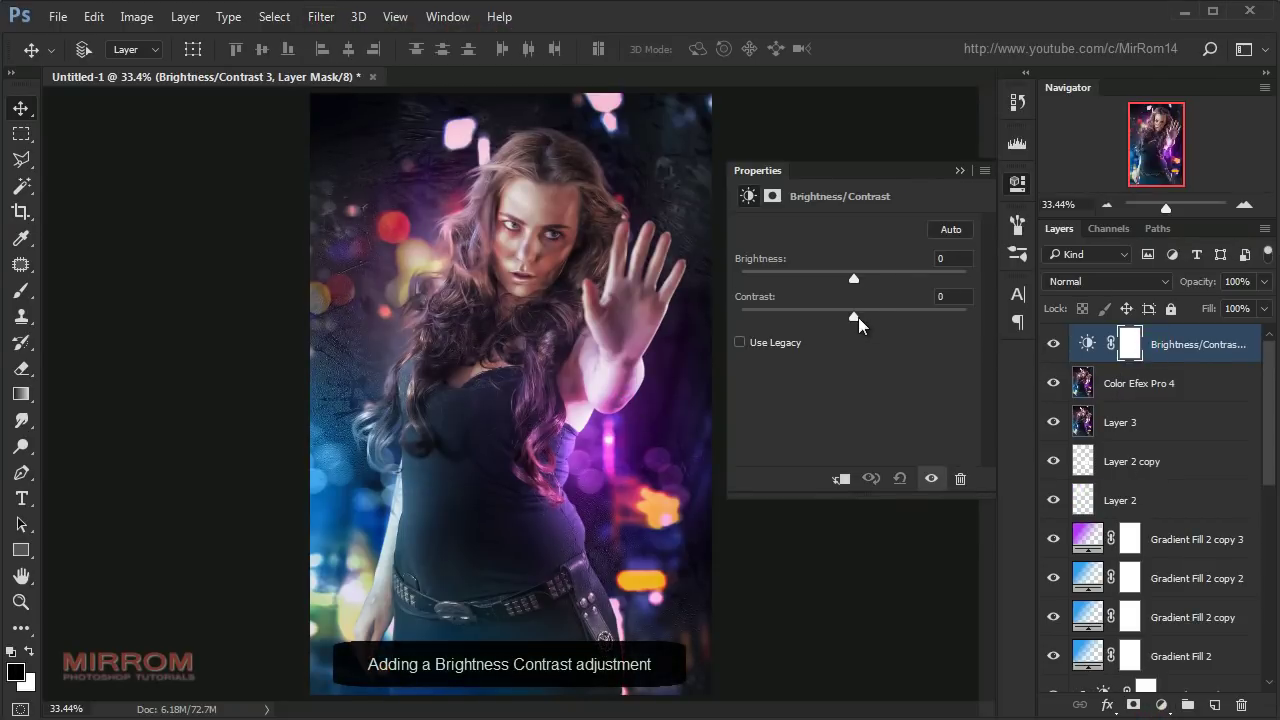
{"action": "left_click_drag", "start_coordinate": [862, 315], "coordinate": [868, 313]}
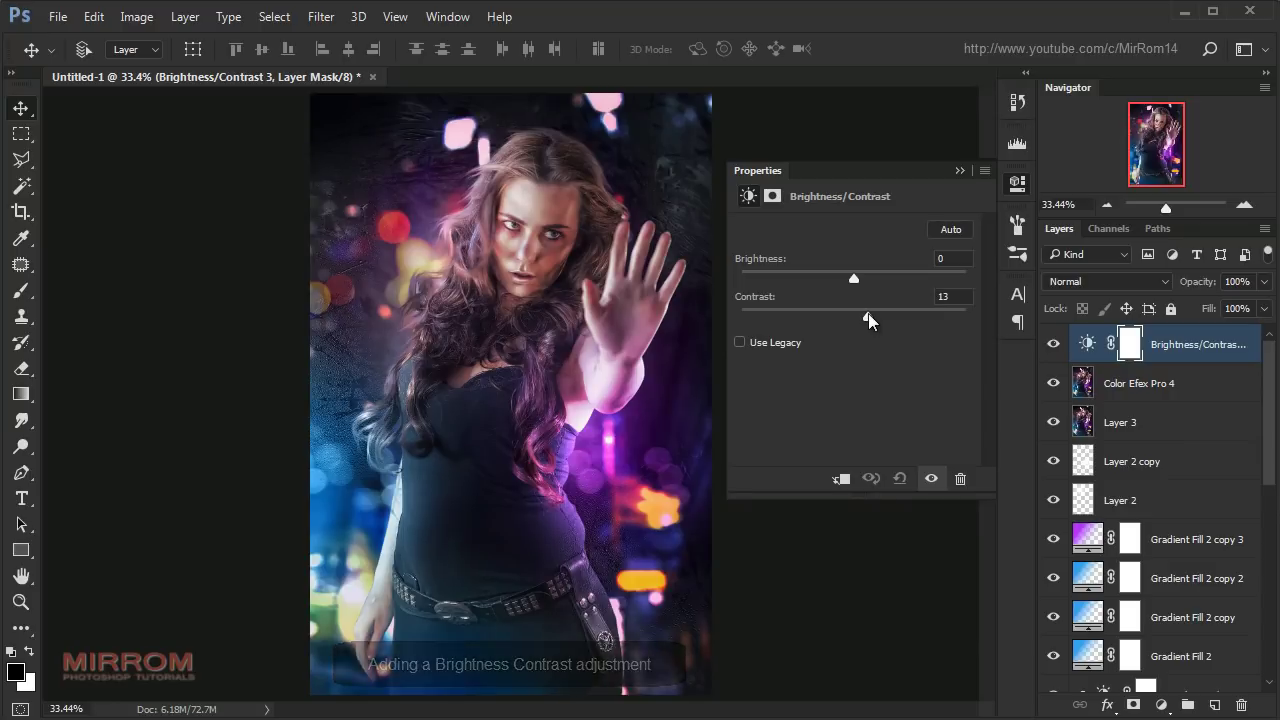
{"action": "left_click", "coordinate": [959, 170]}
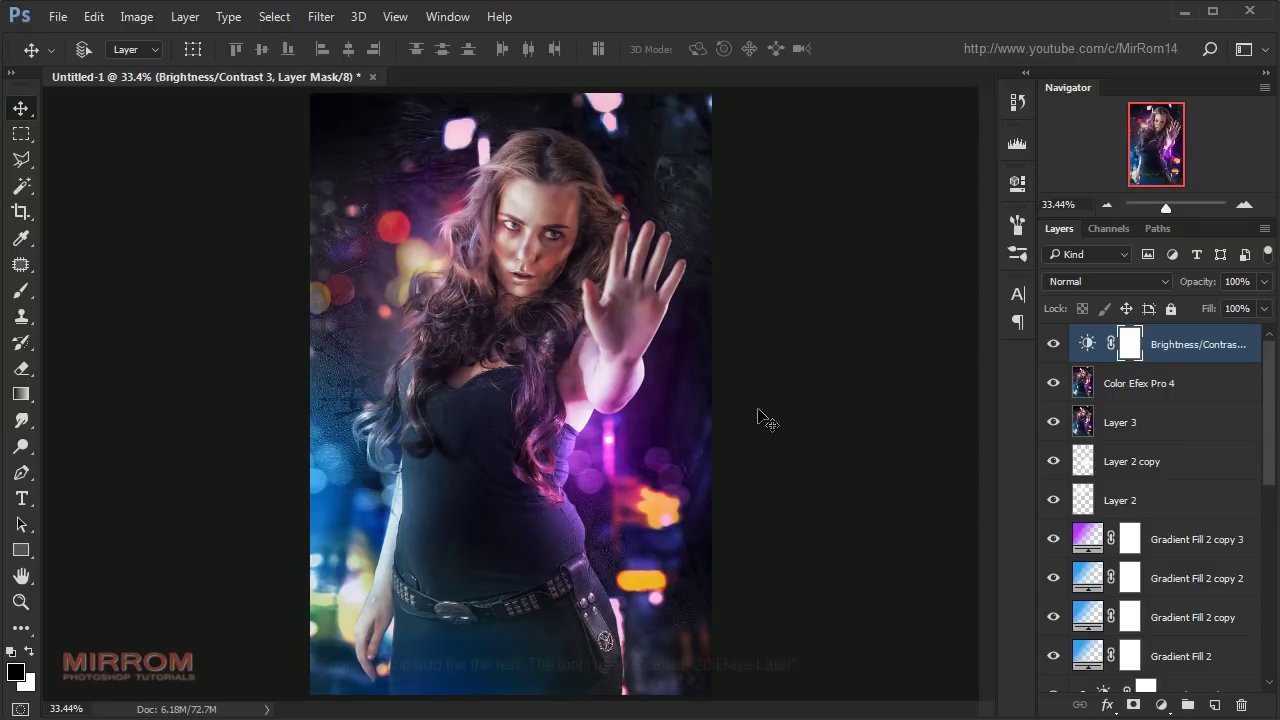
- Type 'NEVER STOP' in 28 Days Later 36 pt, -10 tracking, and move it lower right
{"action": "left_click", "coordinate": [21, 498]}
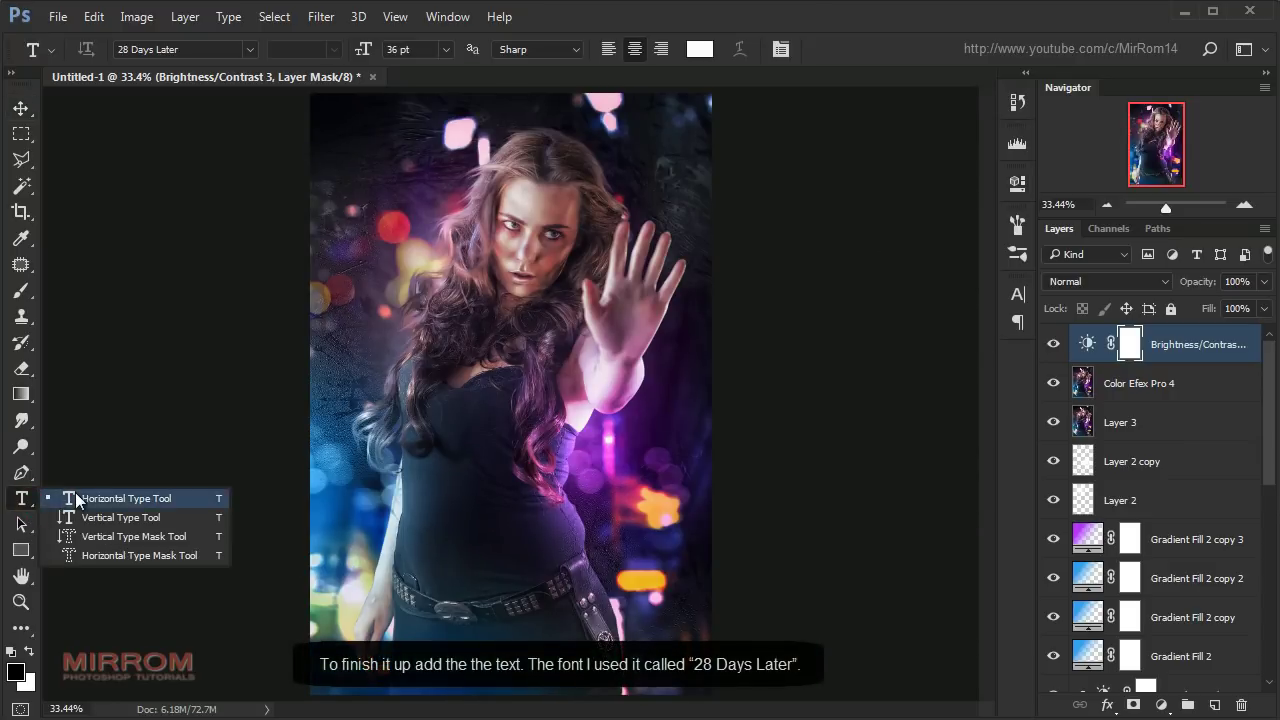
{"action": "left_click", "coordinate": [781, 48]}
{"action": "left_click", "coordinate": [852, 307]}
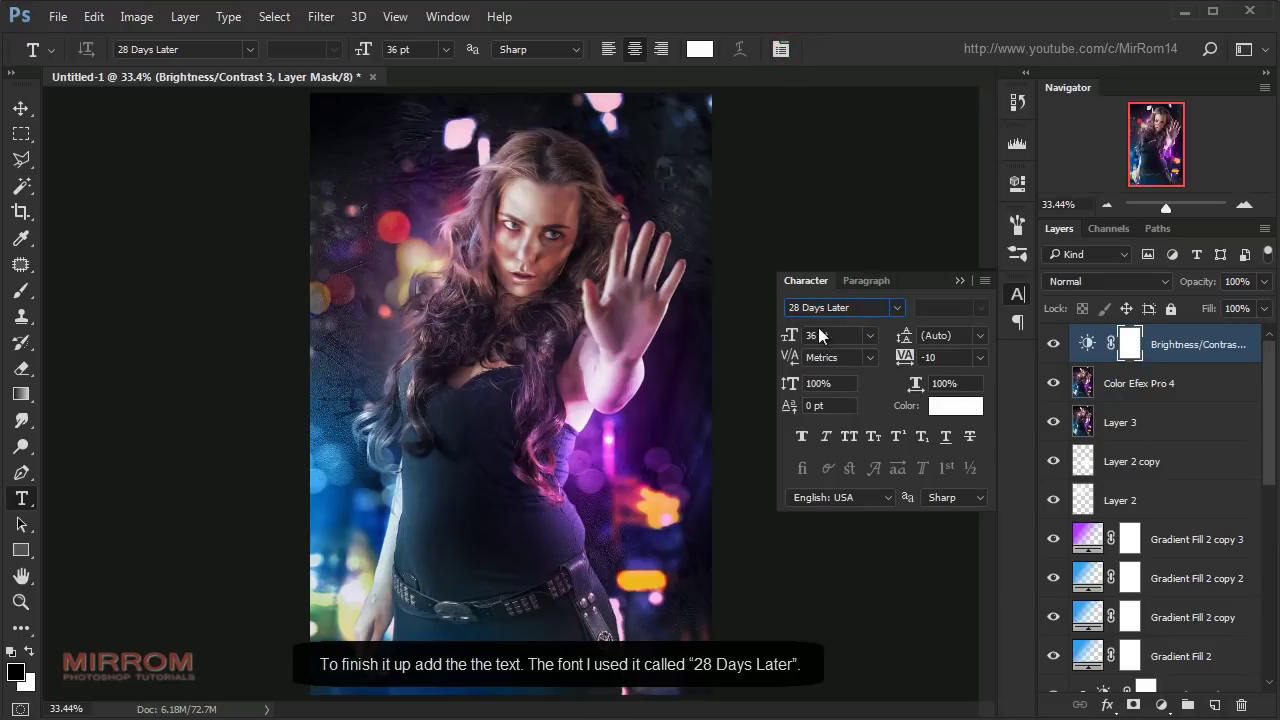
{"action": "left_click", "coordinate": [866, 280]}
{"action": "left_click", "coordinate": [806, 280]}
{"action": "left_click", "coordinate": [458, 515]}
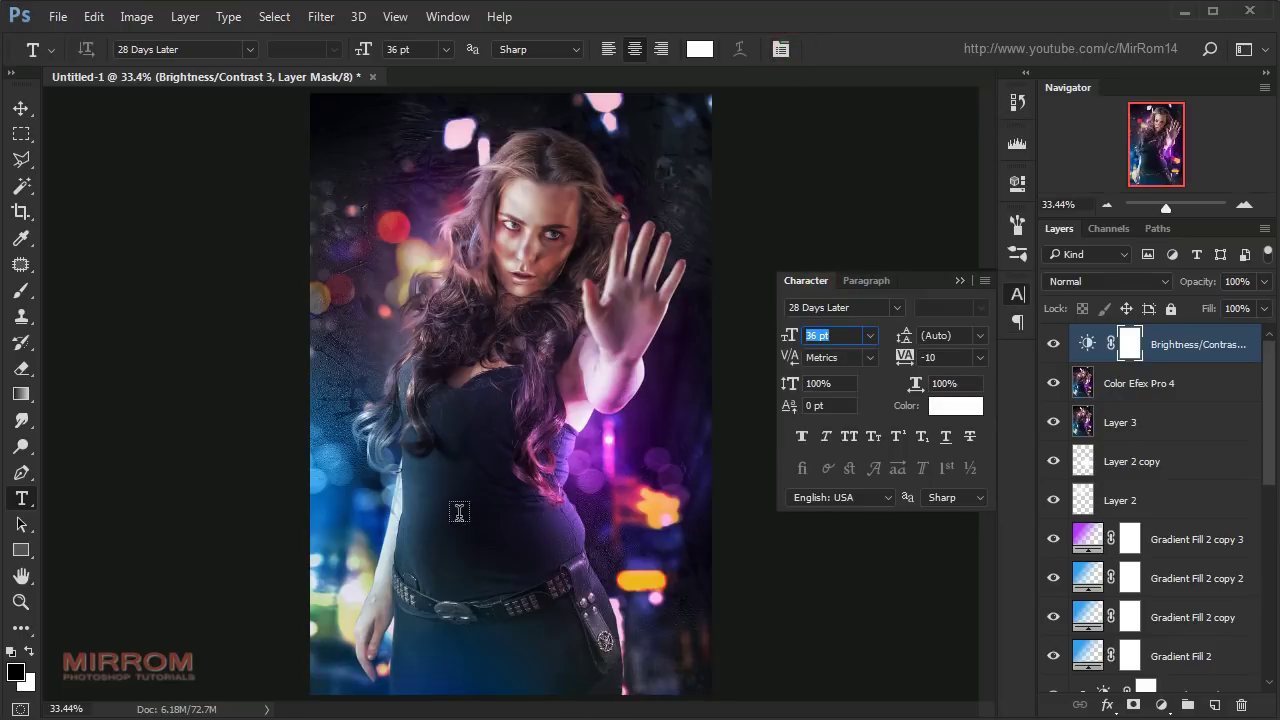
{"action": "type", "text": "NE"}
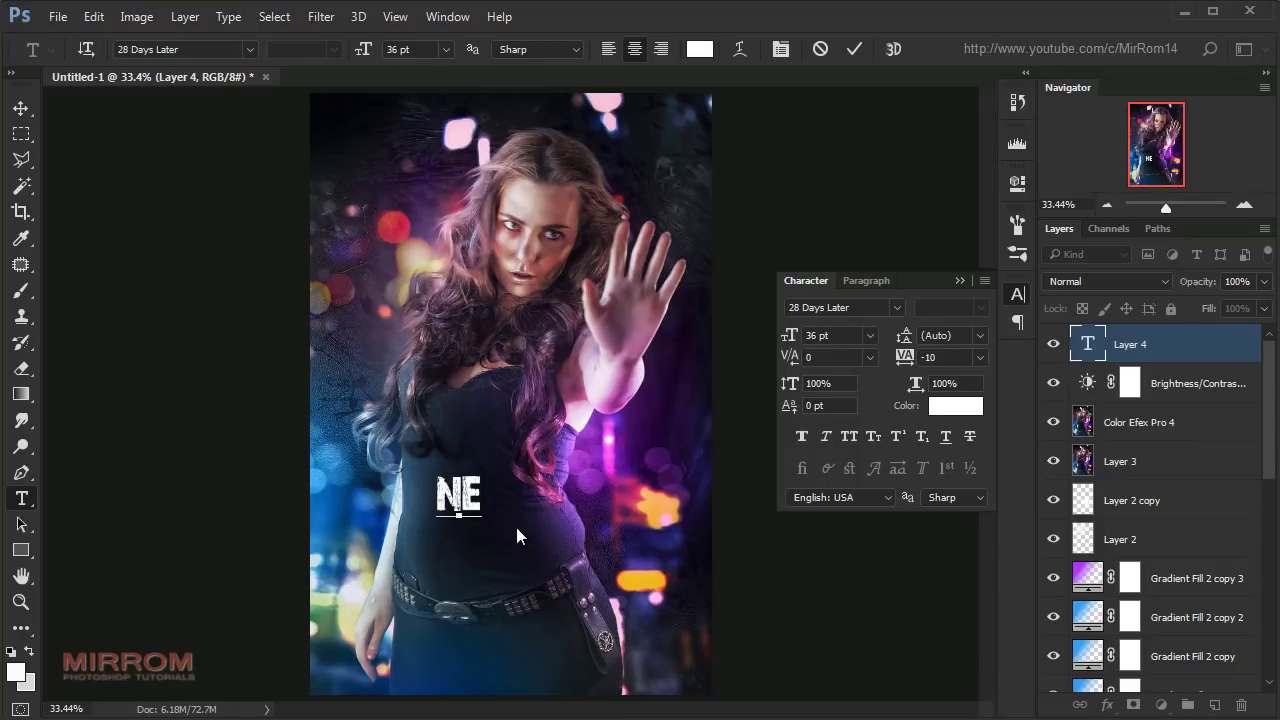
{"action": "type", "text": "VER STOP"}
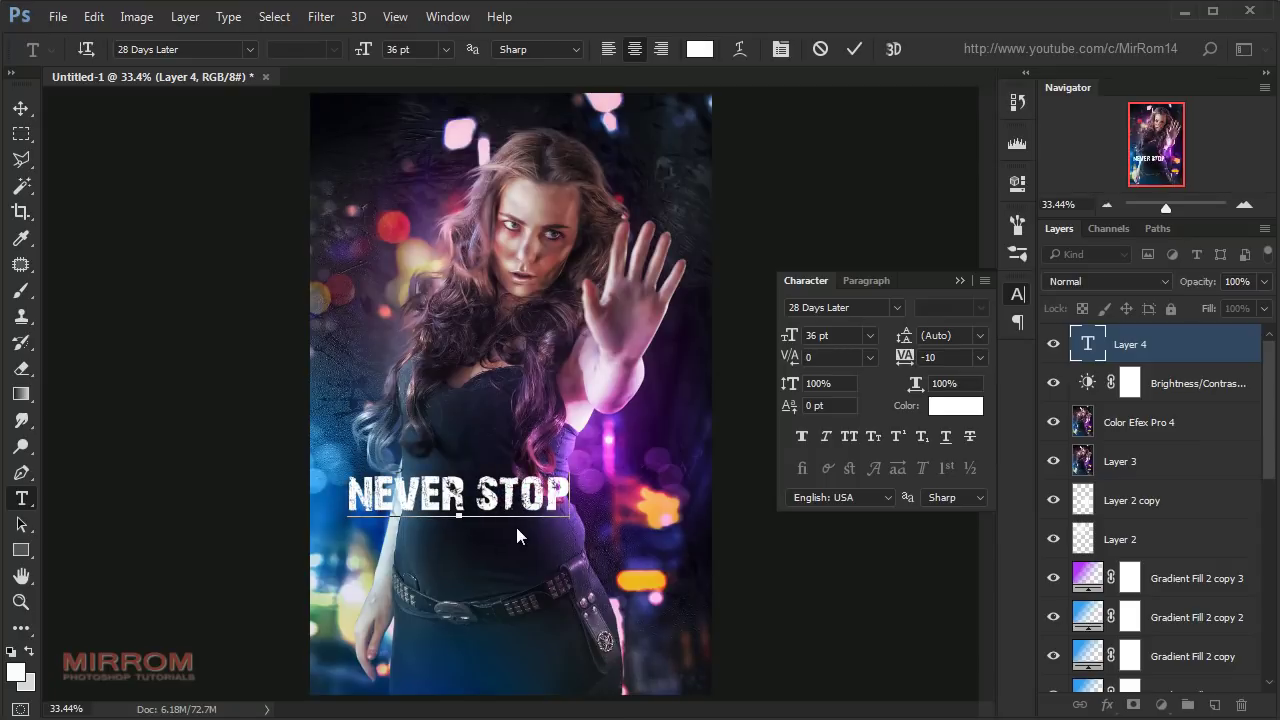
{"action": "left_click", "coordinate": [854, 49]}
{"action": "key", "text": "v"}
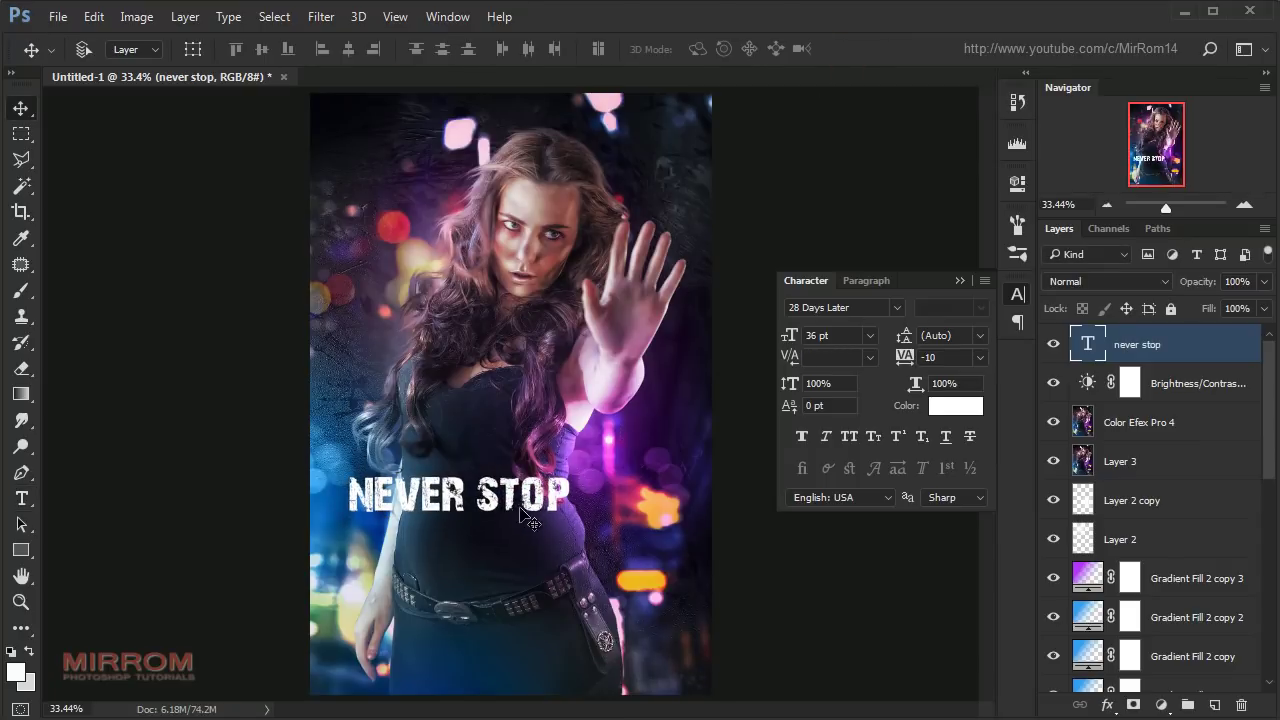
{"action": "left_click_drag", "start_coordinate": [524, 516], "coordinate": [578, 602]}
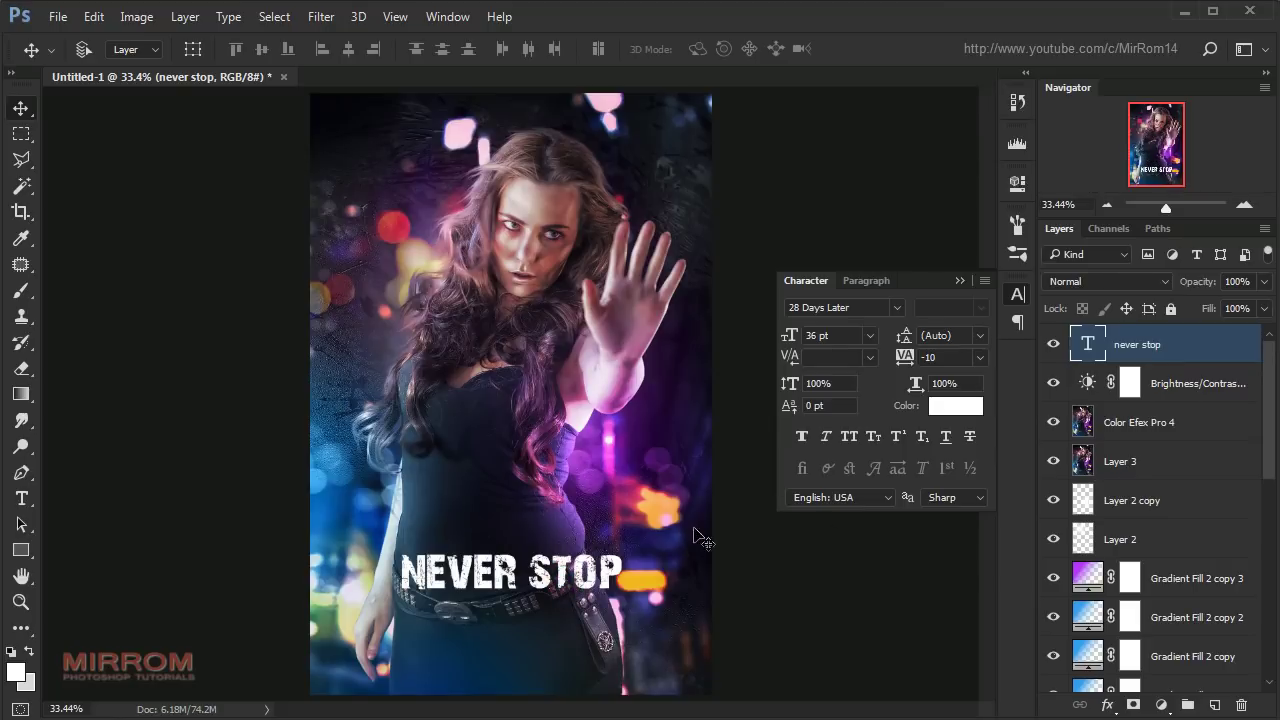
- Set the character style to Tw Cen MT Condensed, 14 pt, tracking 5
{"action": "left_click", "coordinate": [1165, 386]}
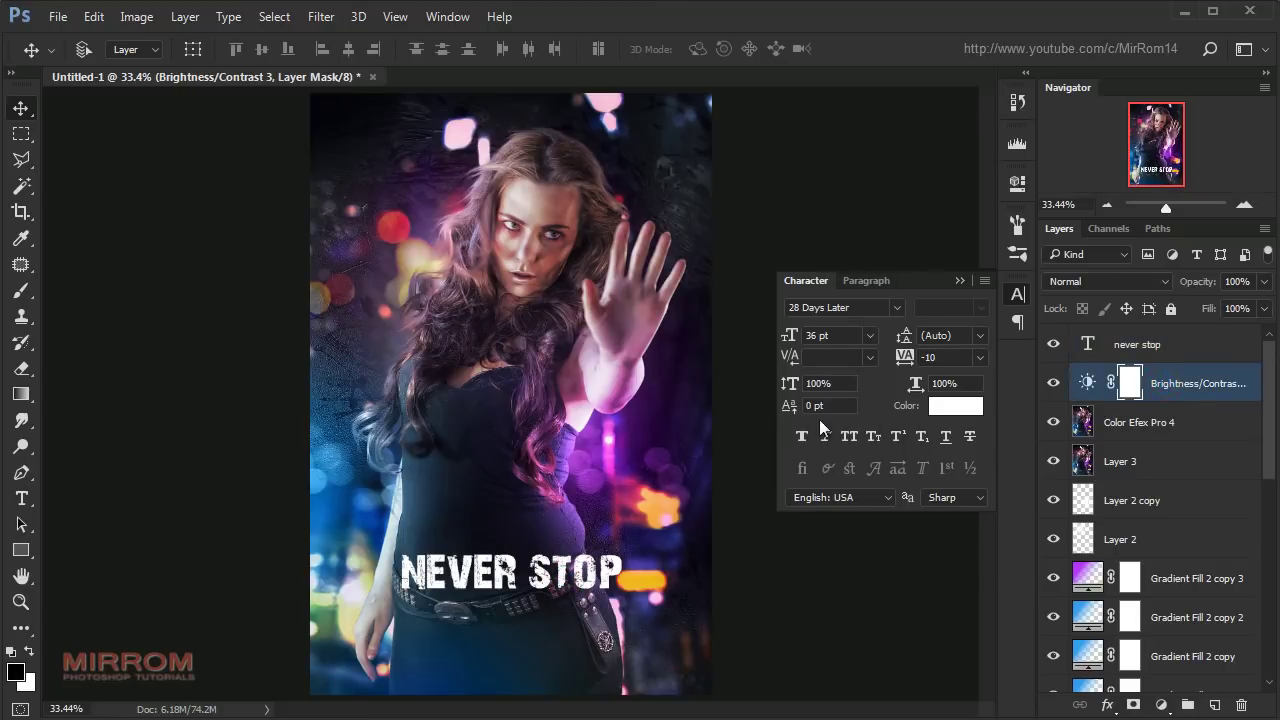
{"action": "key", "text": "a"}
{"action": "left_click", "coordinate": [895, 308]}
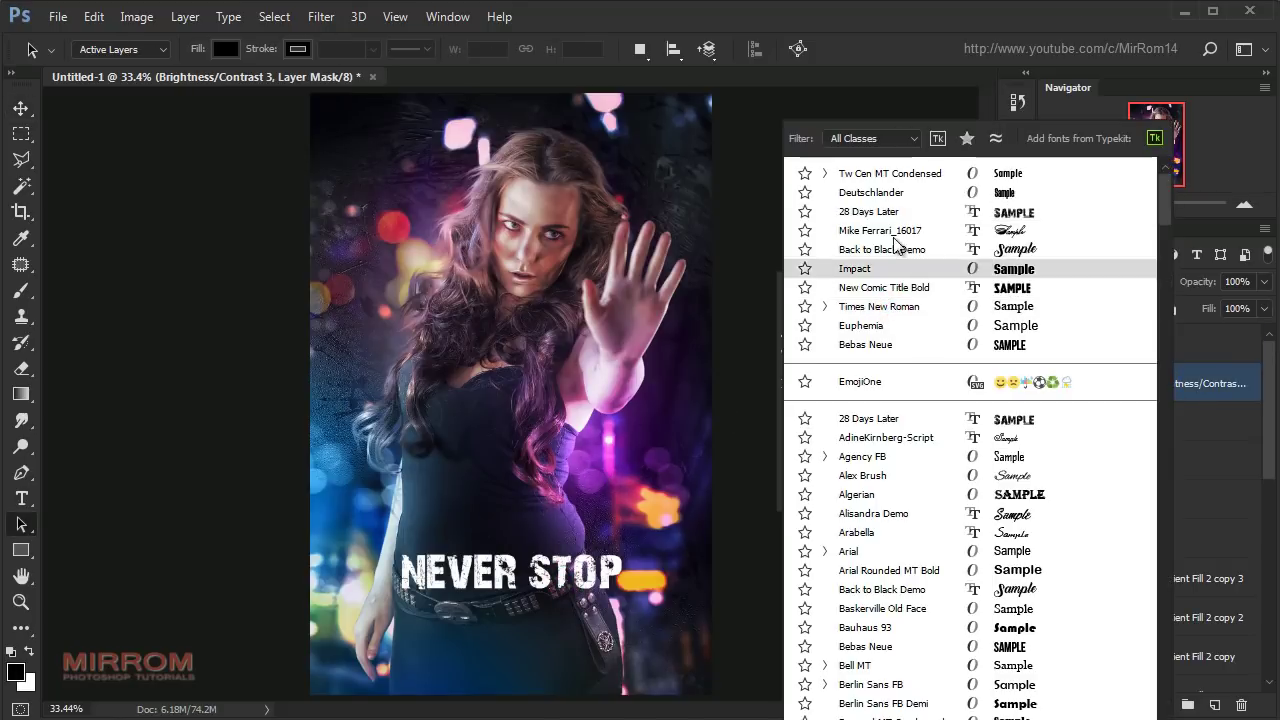
{"action": "left_click", "coordinate": [890, 176]}
{"action": "left_click", "coordinate": [869, 336]}
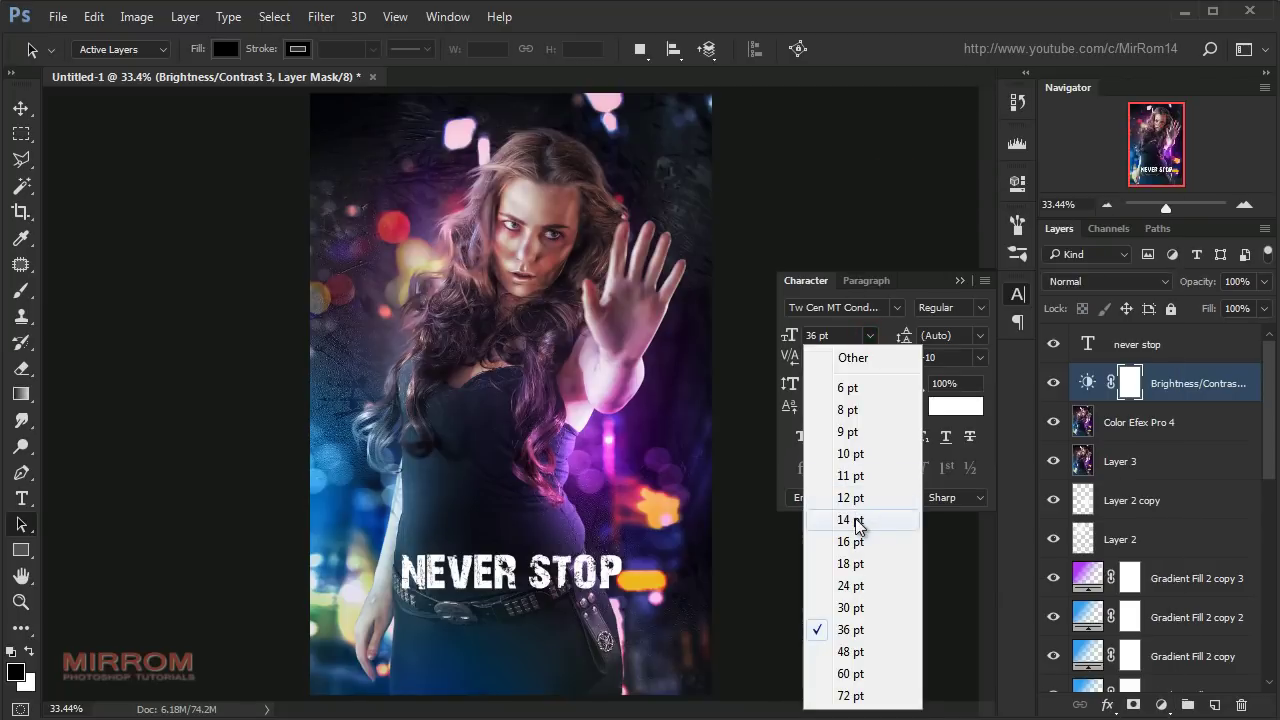
{"action": "left_click", "coordinate": [853, 519]}
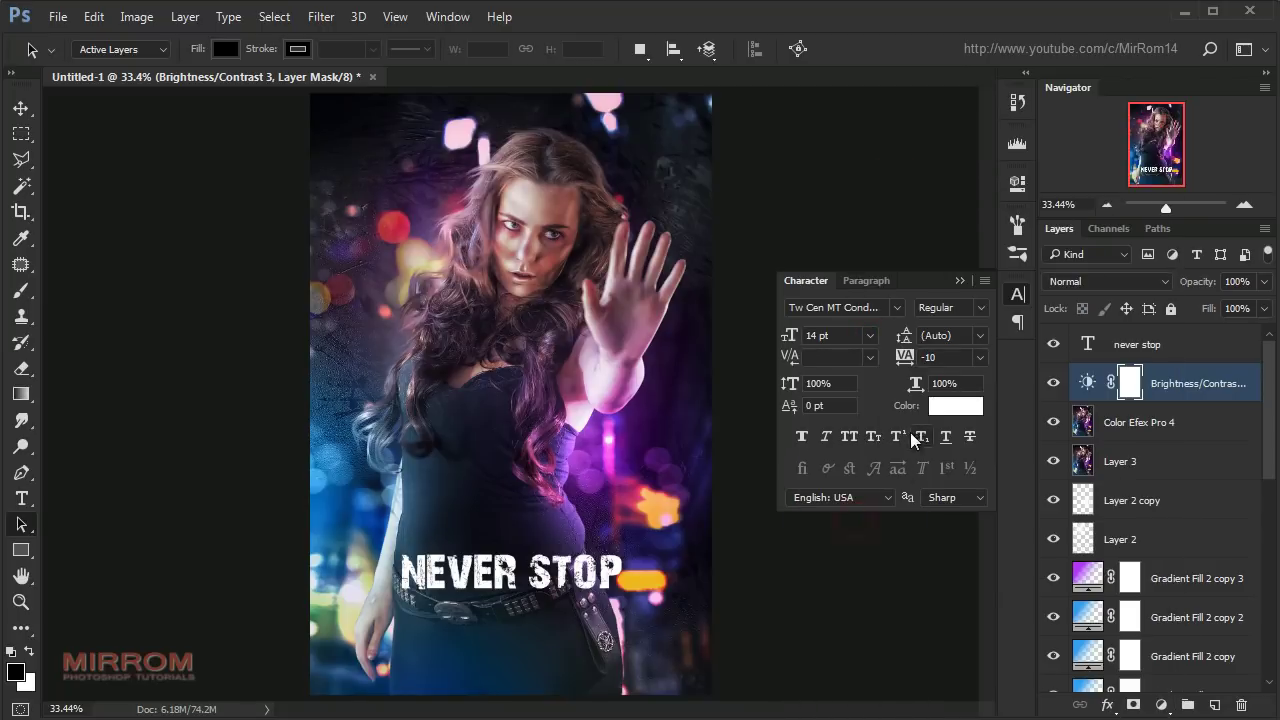
{"action": "left_click", "coordinate": [980, 357]}
{"action": "left_click", "coordinate": [957, 551]}
- Type the 'FILM BY' director credit line and place it just above NEVER STOP
{"action": "key", "text": "t"}
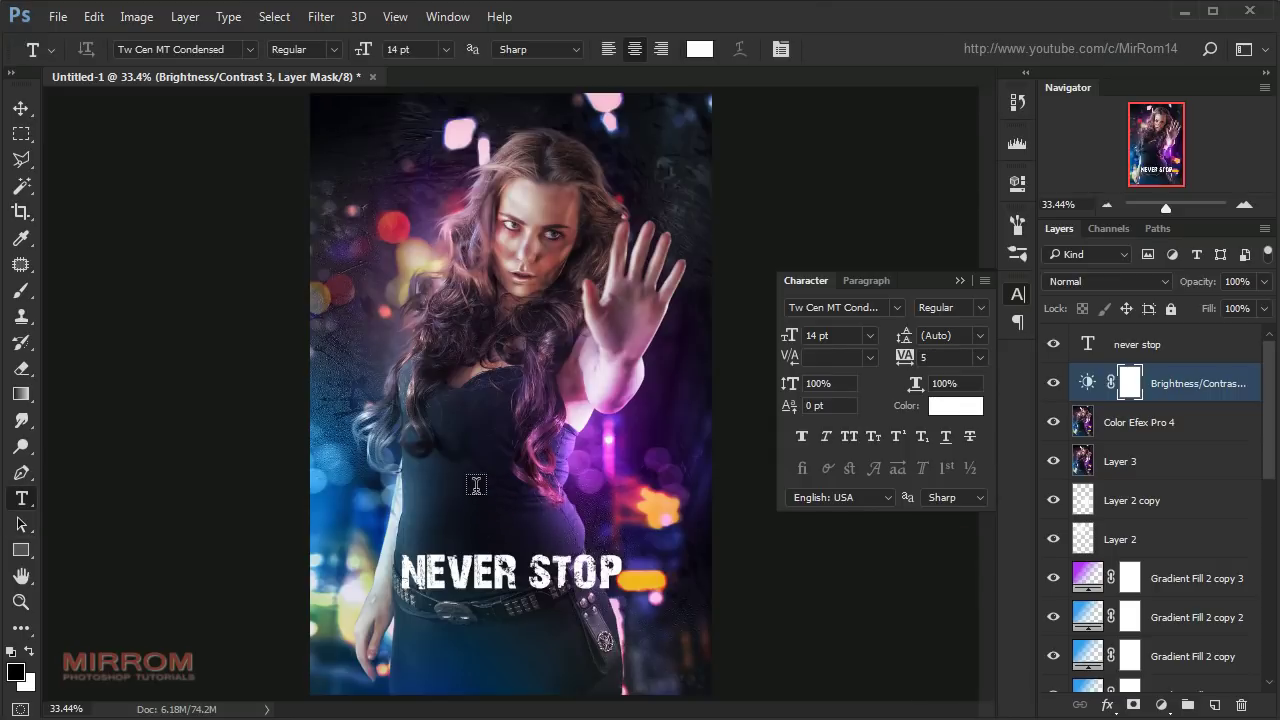
{"action": "left_click", "coordinate": [476, 485]}
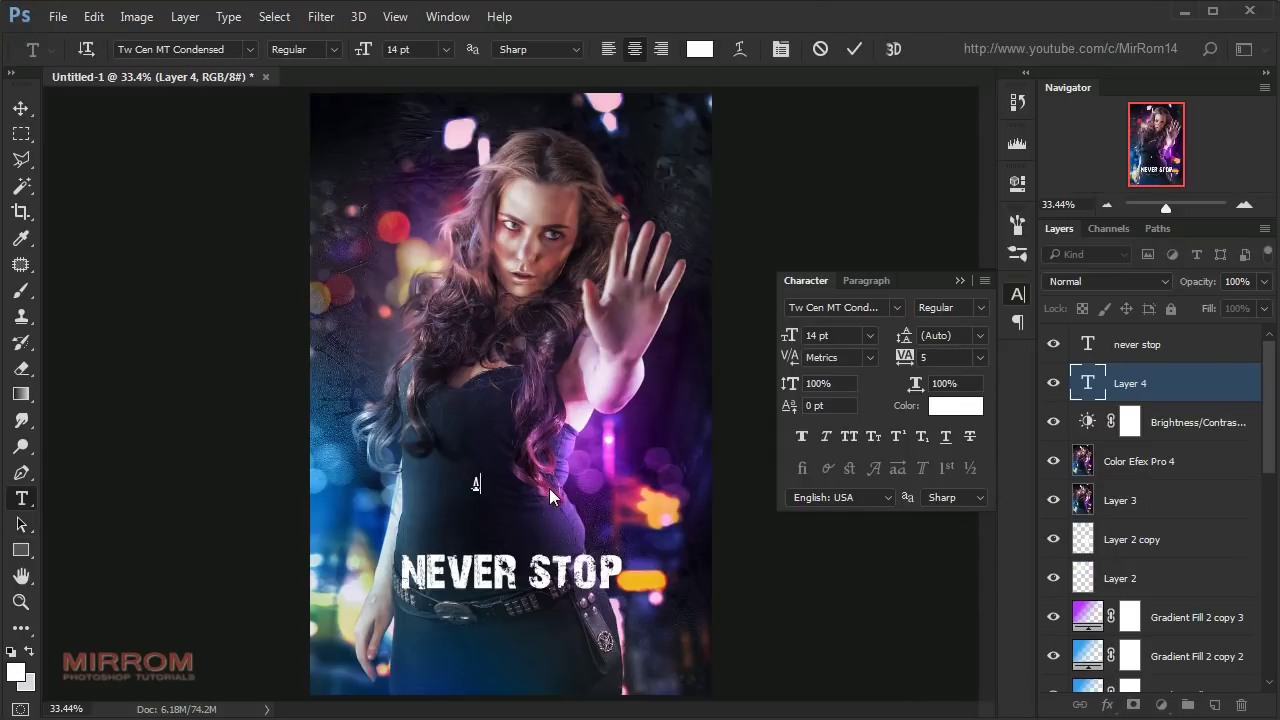
{"action": "type", "text": "A FILM B"}
{"action": "type", "text": "Y JHON DE"}
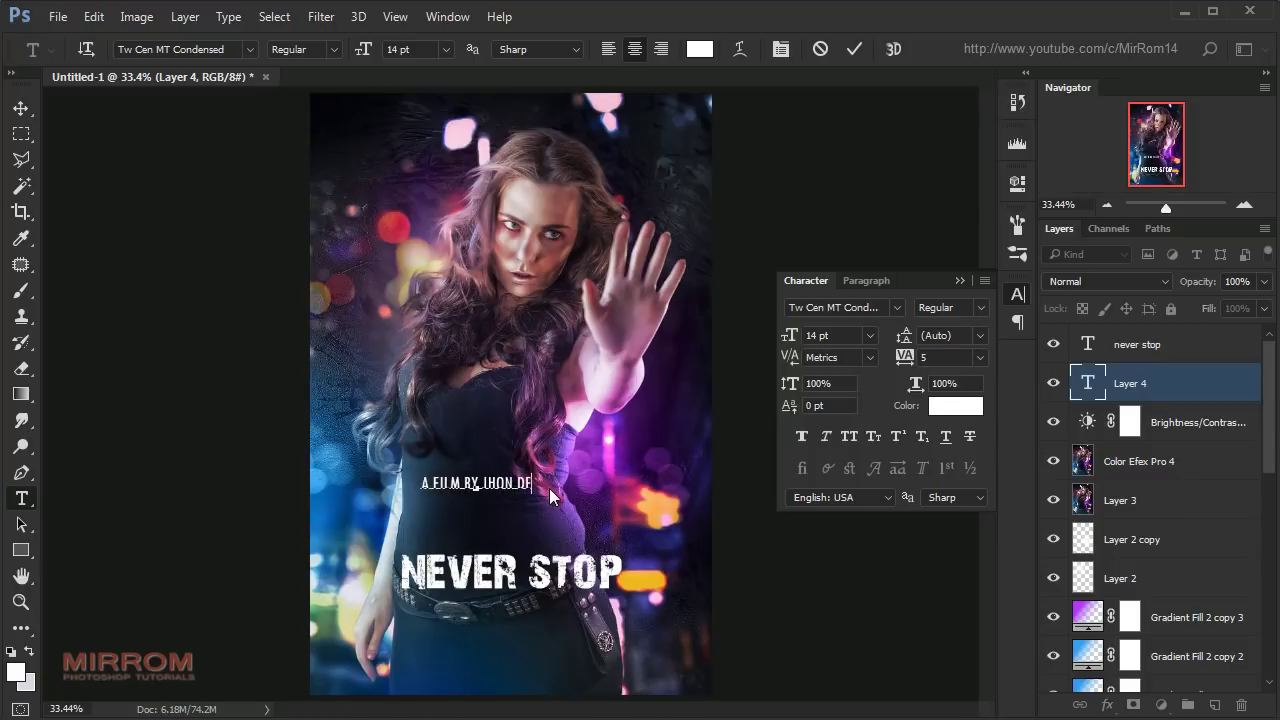
{"action": "type", "text": "E"}
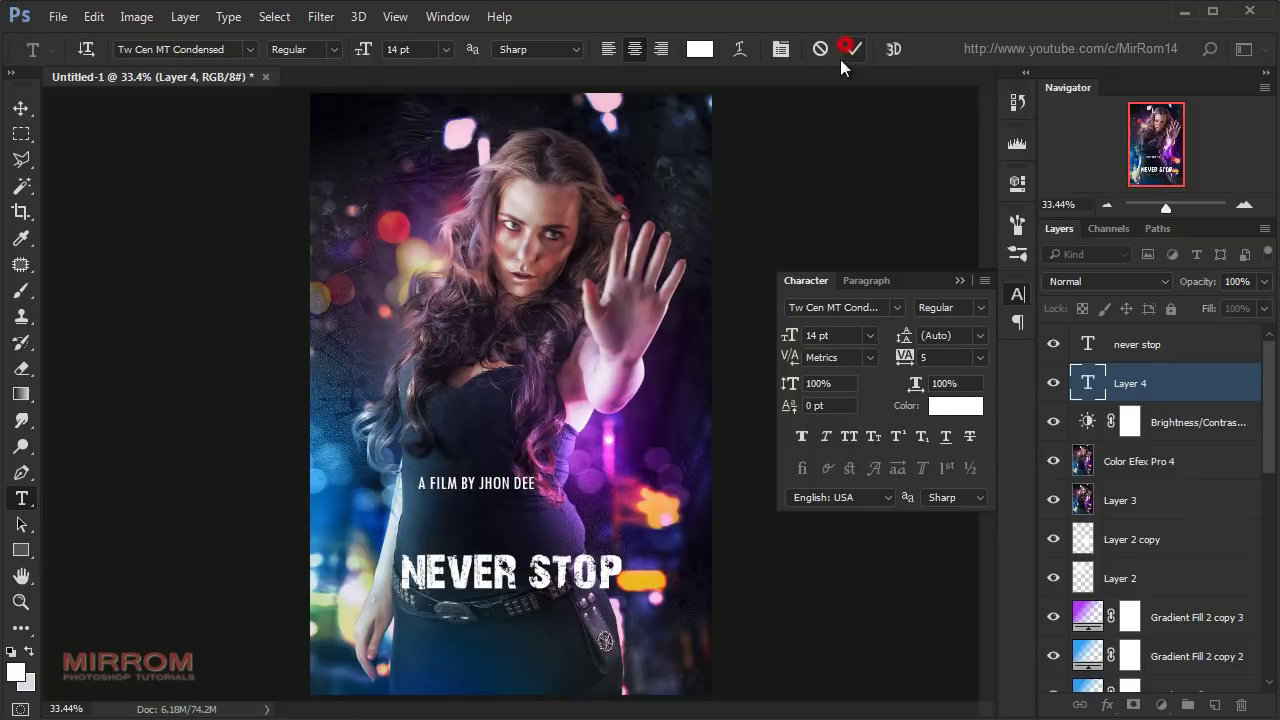
{"action": "left_click", "coordinate": [850, 48]}
{"action": "key", "text": "v"}
{"action": "left_click_drag", "start_coordinate": [525, 498], "coordinate": [557, 557]}
- Retype the title text as 'never stop' and nudge it down slightly
{"action": "left_click", "coordinate": [1104, 355]}
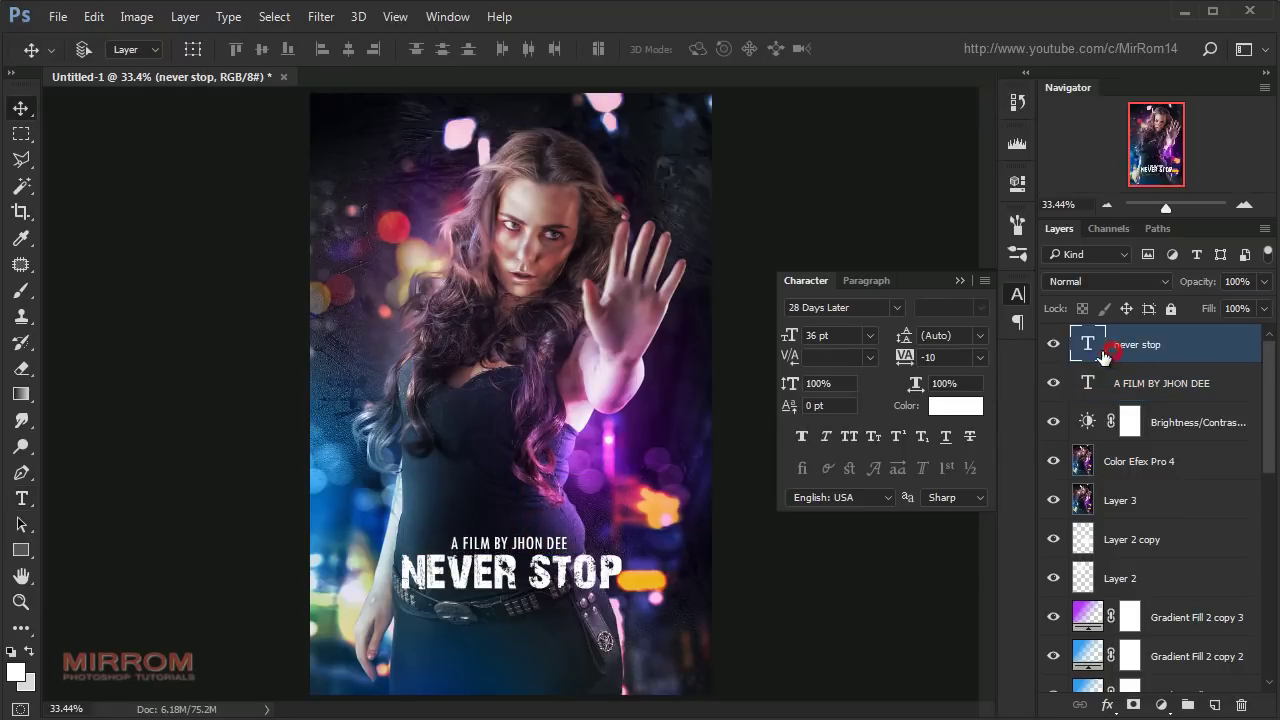
{"action": "double_click", "coordinate": [1104, 355]}
{"action": "type", "text": "never"}
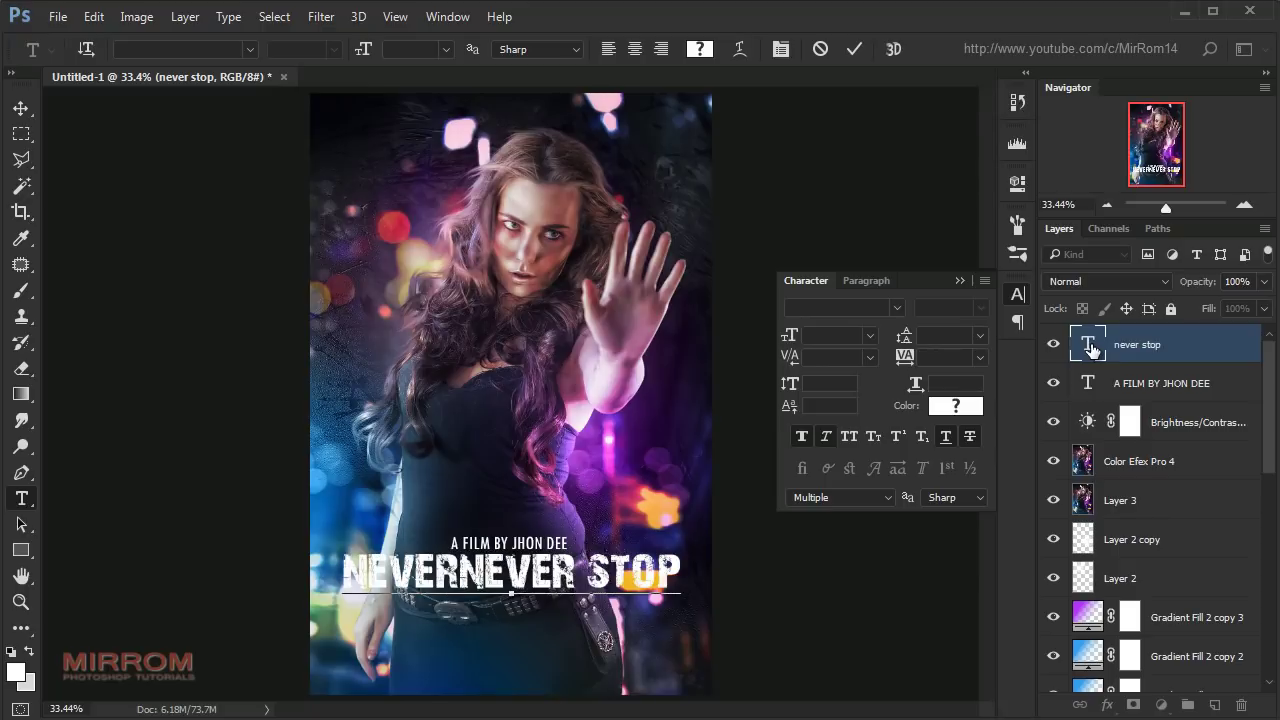
{"action": "key", "text": "BackSpace"}
{"action": "key", "text": "BackSpace"}
{"action": "key", "text": "BackSpace"}
{"action": "key", "text": "BackSpace"}
{"action": "key", "text": "BackSpace"}
{"action": "key", "text": "BackSpace"}
{"action": "key", "text": "BackSpace"}
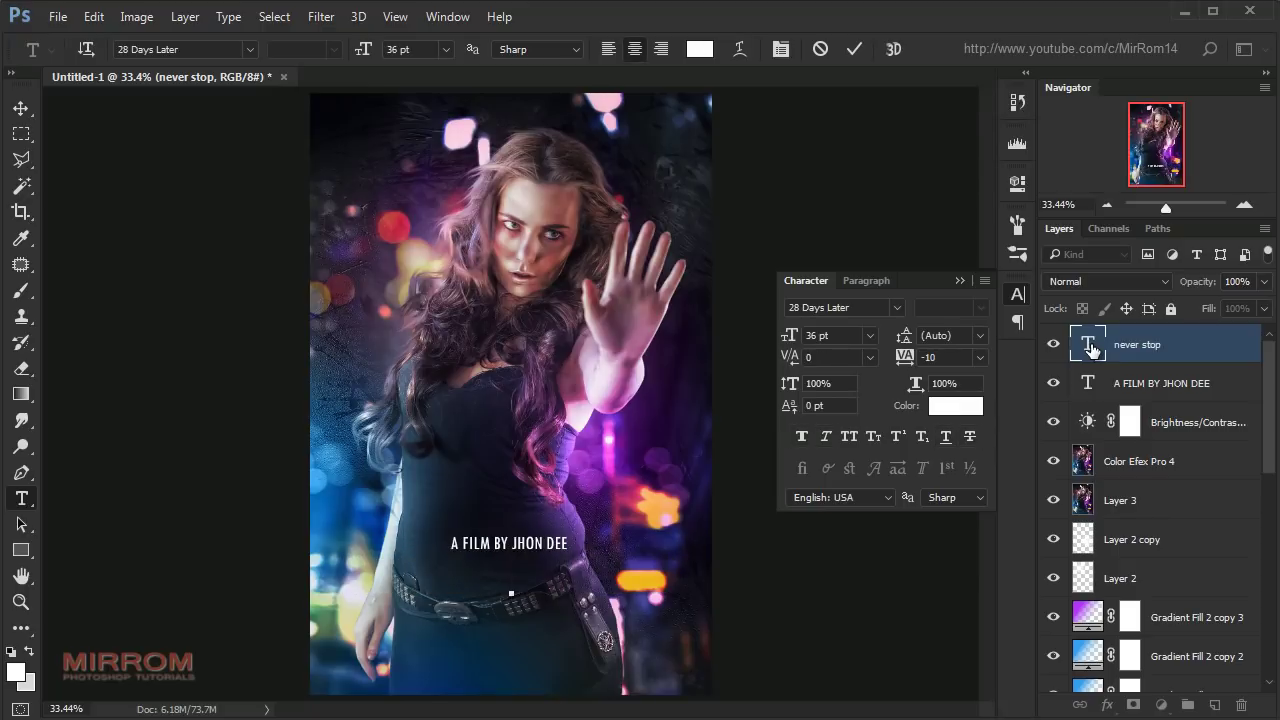
{"action": "type", "text": "never stop"}
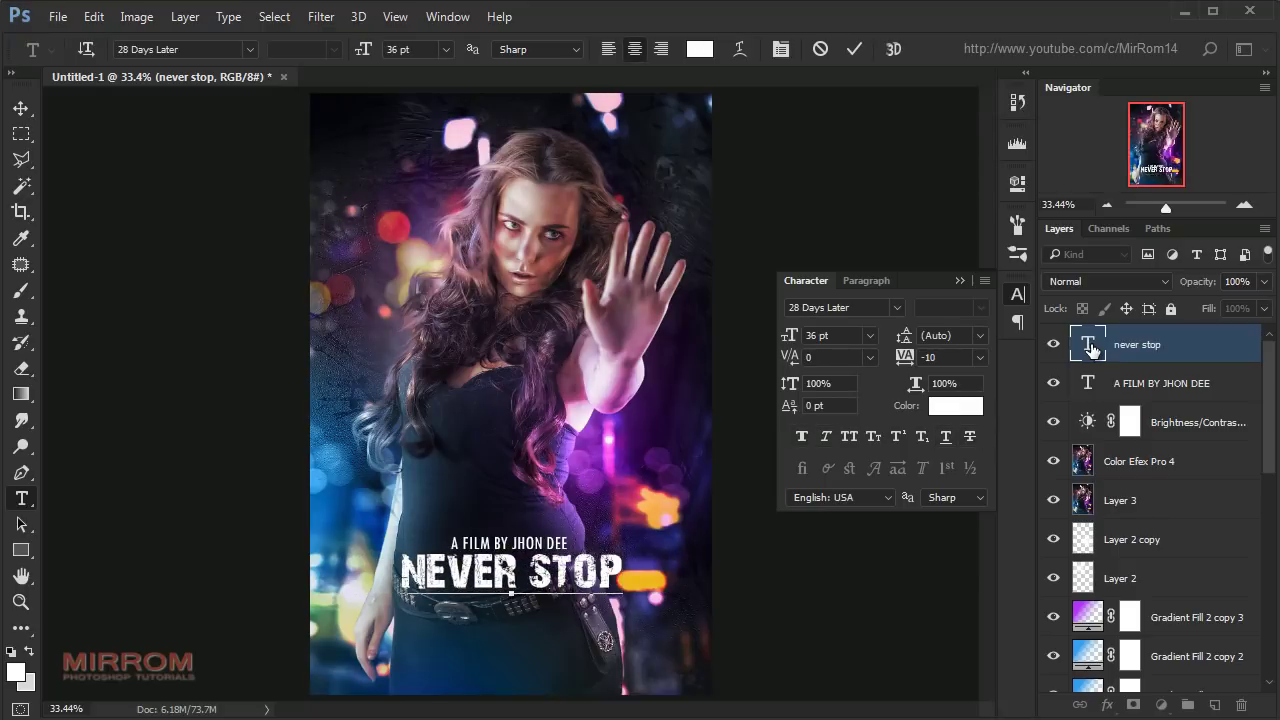
{"action": "left_click", "coordinate": [854, 48]}
{"action": "key", "text": "v"}
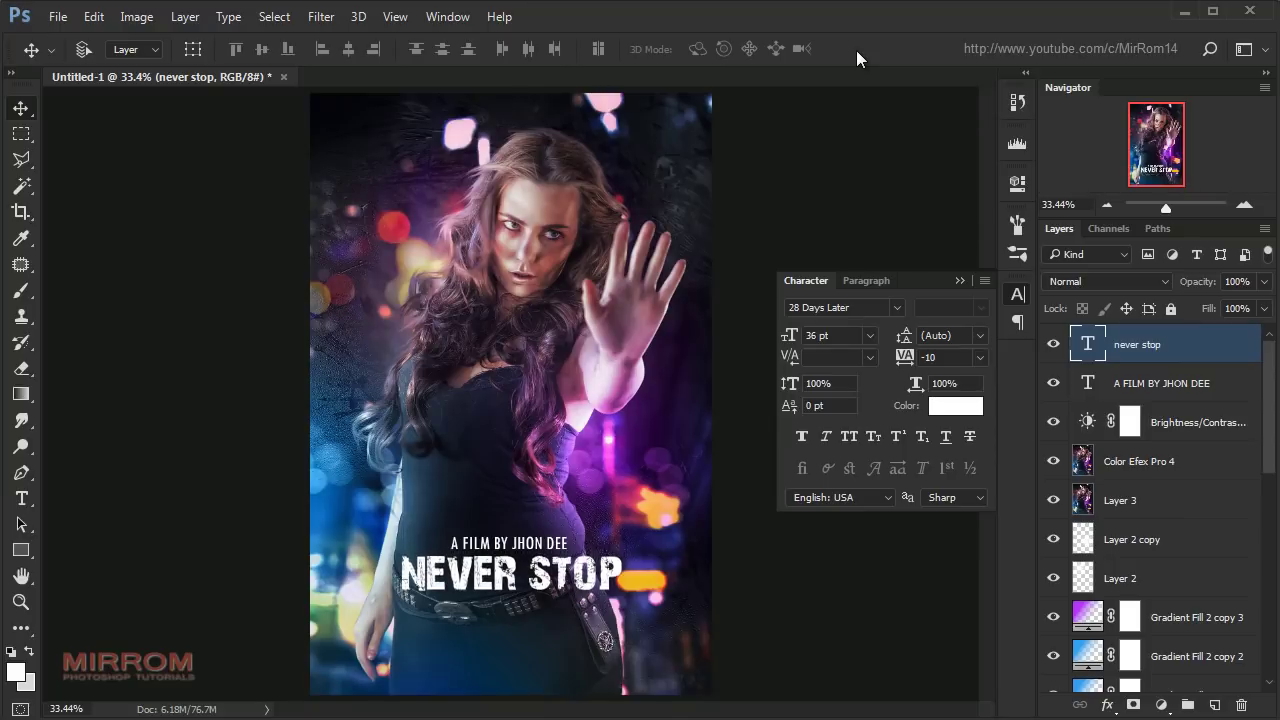
{"action": "key", "text": "shift+Down"}
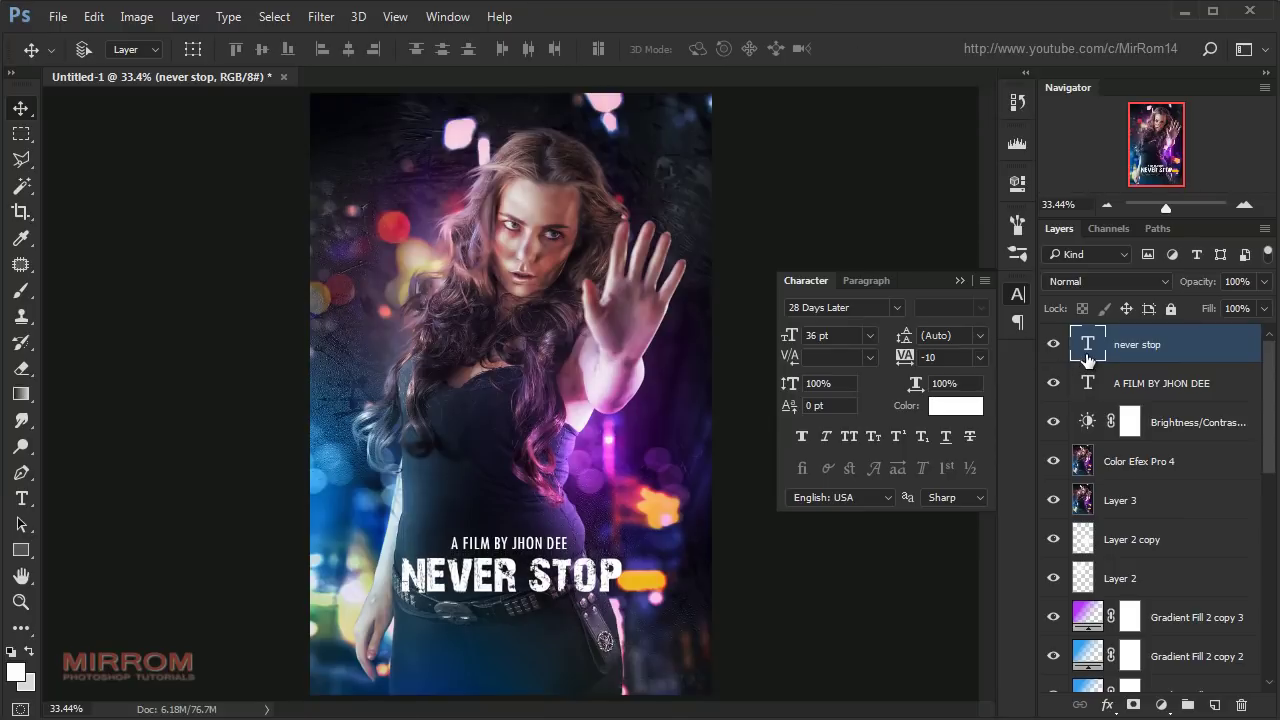
{"action": "double_click", "coordinate": [1088, 358]}
{"action": "type", "text": "n"}
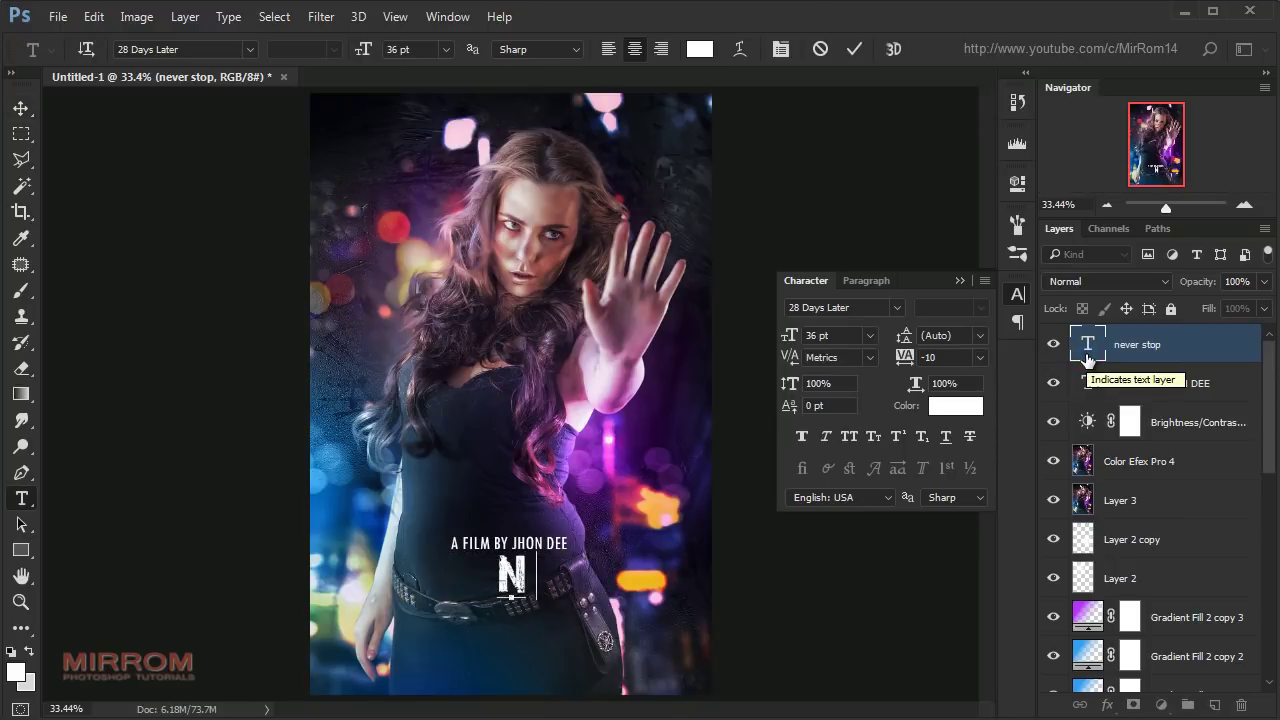
{"action": "type", "text": "ever stop"}
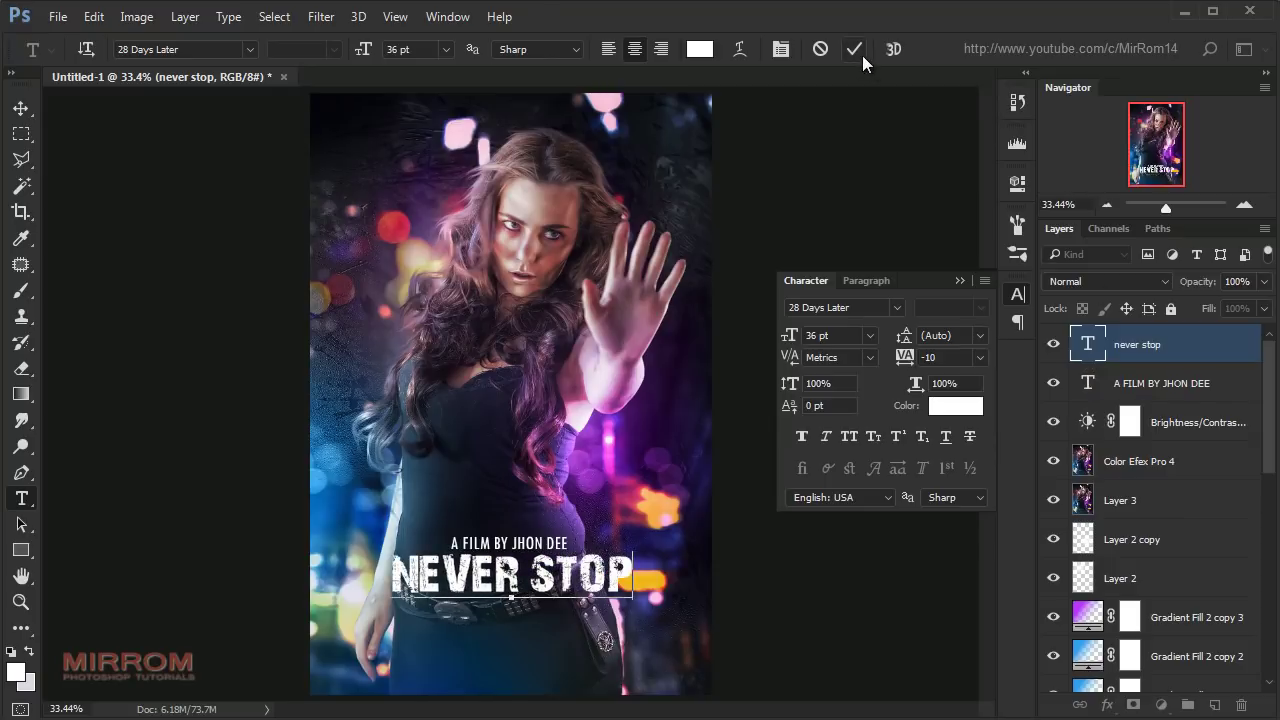
{"action": "left_click", "coordinate": [854, 49]}
{"action": "key", "text": "v"}
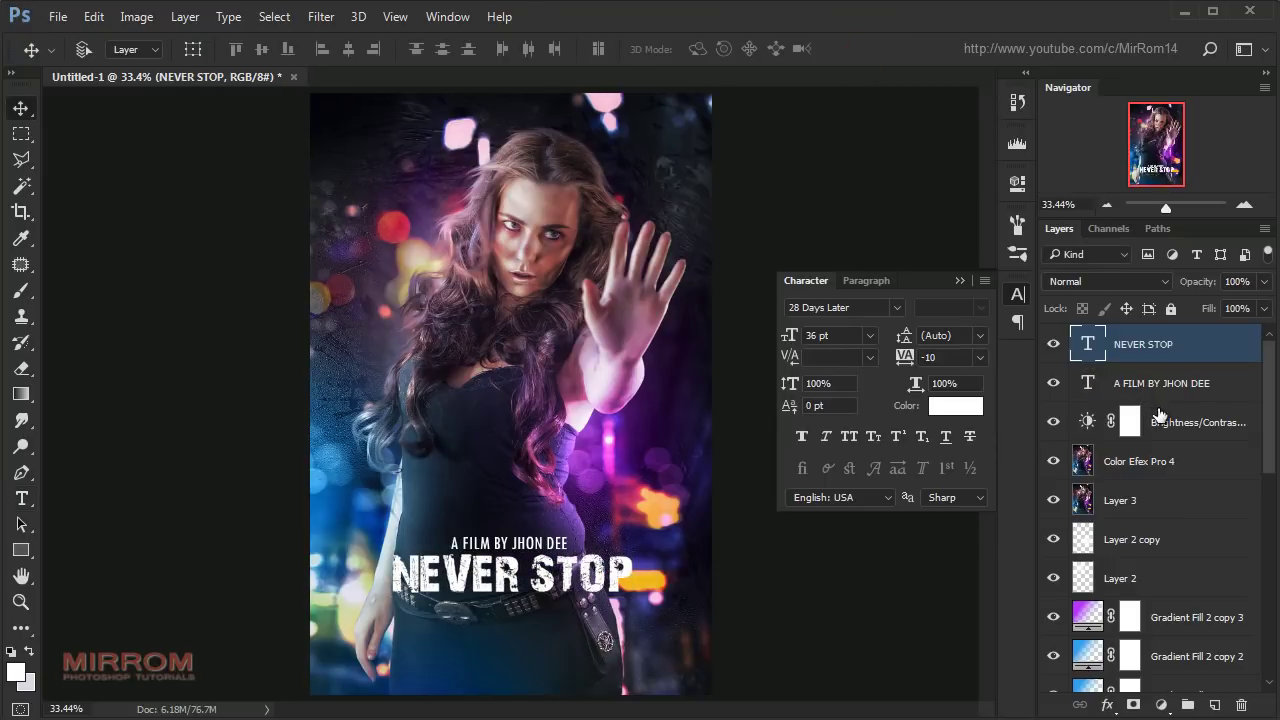
- Centre the title and credit line horizontally, then reselect only the NEVER STOP layer
{"action": "left_click", "coordinate": [1168, 398], "text": "ctrl"}
{"action": "left_click", "coordinate": [1134, 464], "text": "ctrl"}
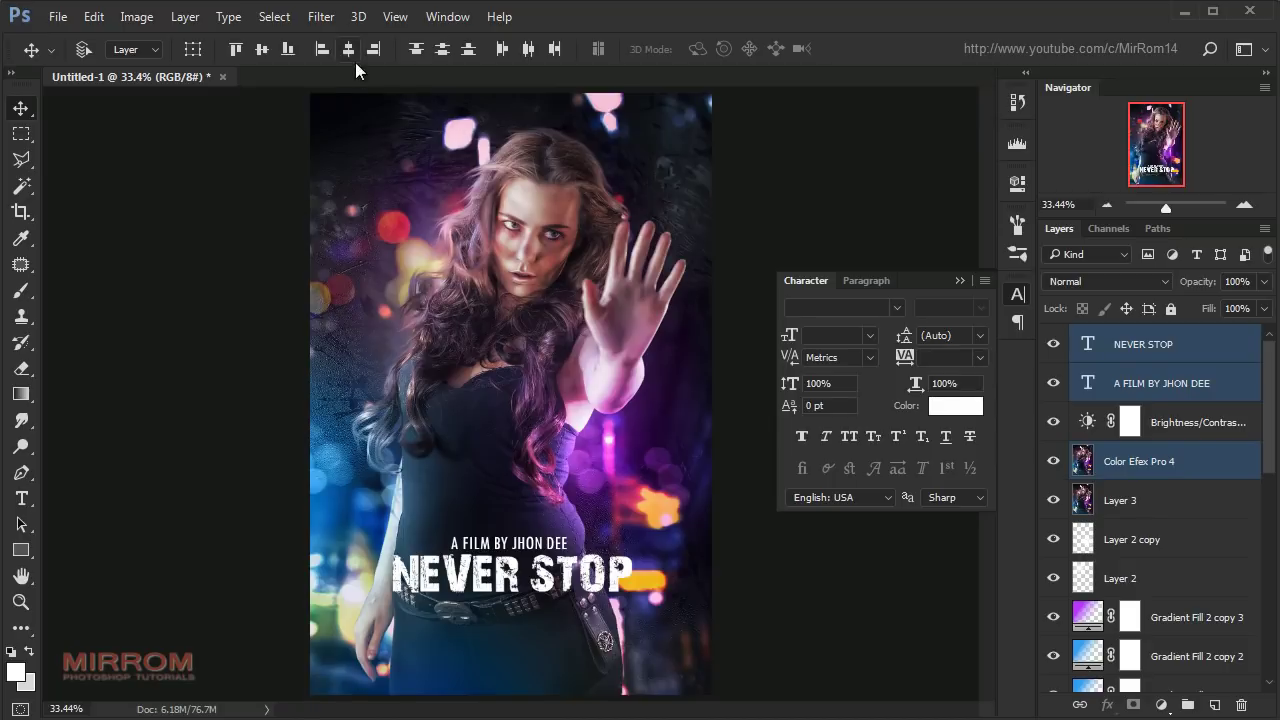
{"action": "left_click", "coordinate": [350, 50]}
{"action": "left_click", "coordinate": [1158, 345]}
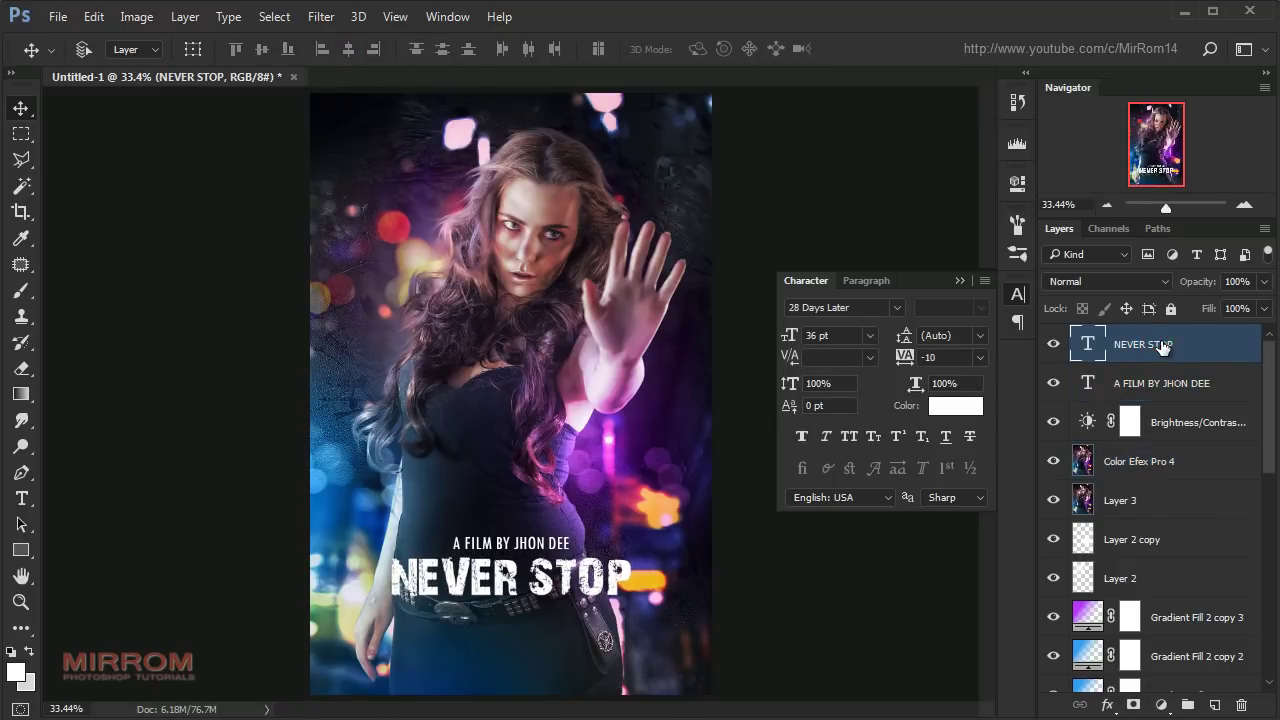
{"action": "left_click", "coordinate": [958, 281]}
- Zoom in on the title and add a Drop Shadow layer effect to it
{"action": "key", "text": "ctrl+plus"}
{"action": "scroll", "coordinate": [722, 632], "scroll_direction": "down", "scroll_amount": 3}
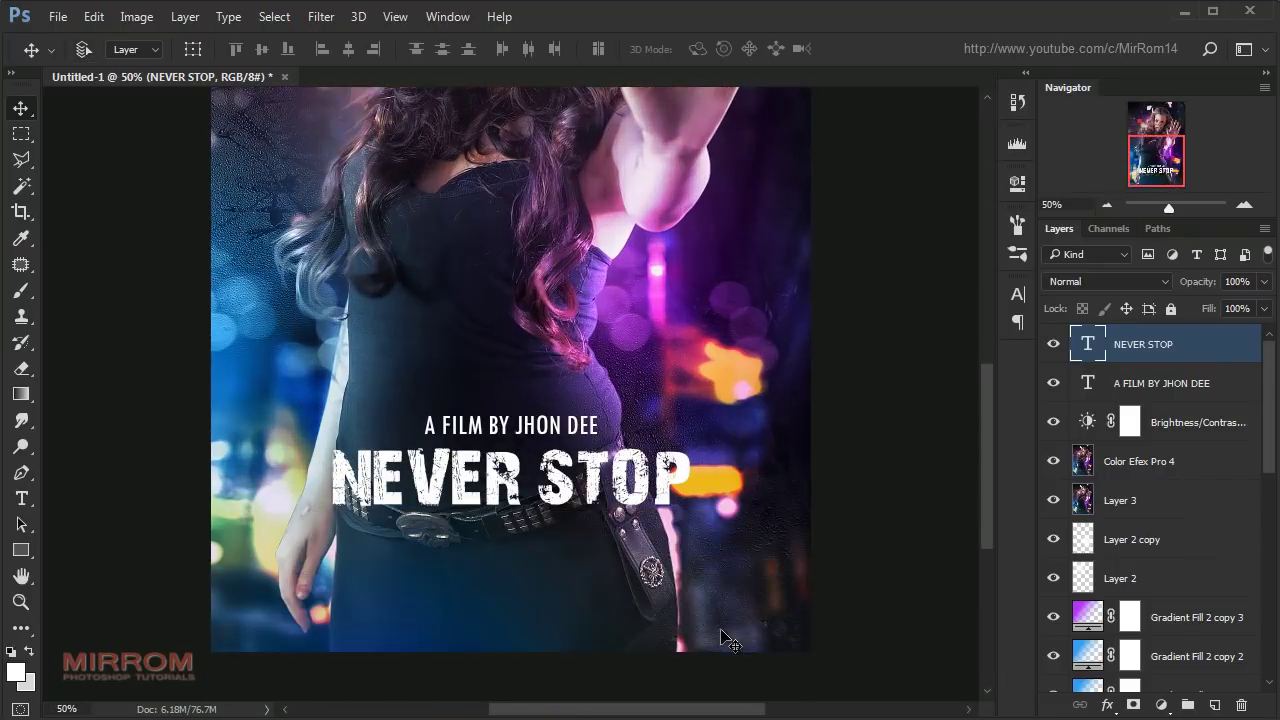
{"action": "scroll", "coordinate": [722, 640], "scroll_direction": "down", "scroll_amount": 1}
{"action": "left_click_drag", "start_coordinate": [729, 712], "coordinate": [760, 712]}
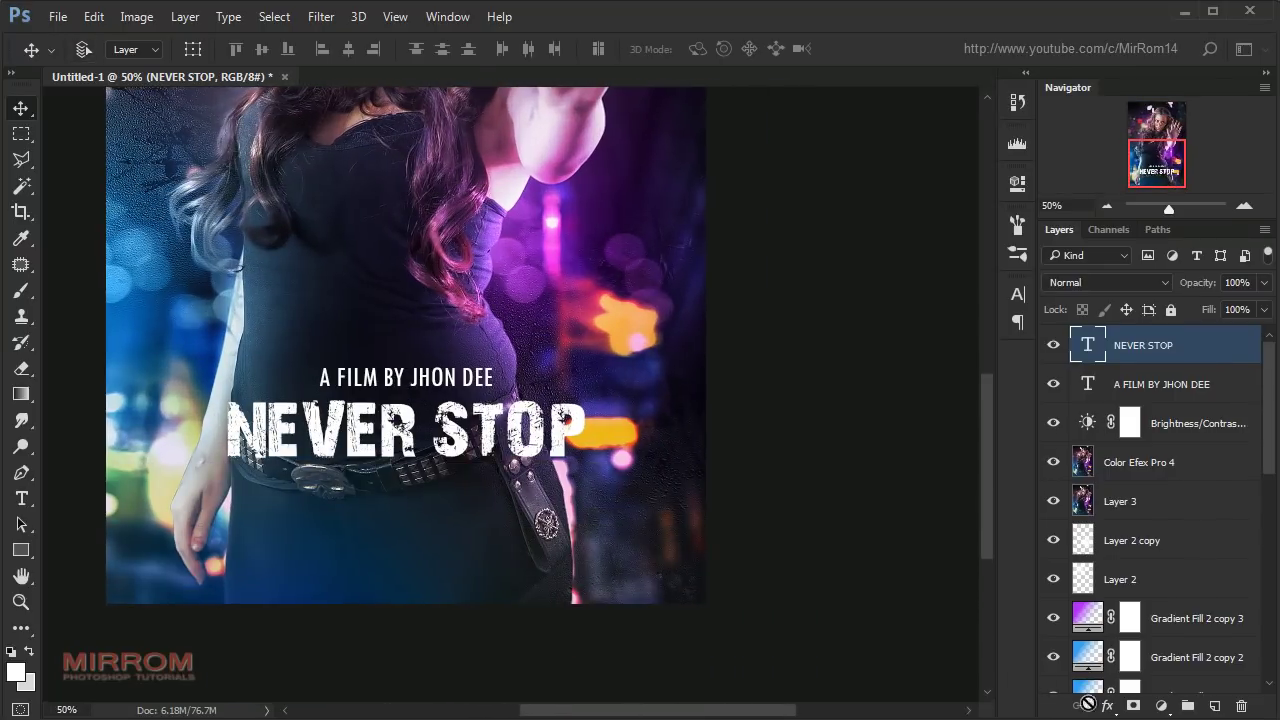
{"action": "left_click", "coordinate": [1160, 706]}
{"action": "left_click", "coordinate": [1107, 706]}
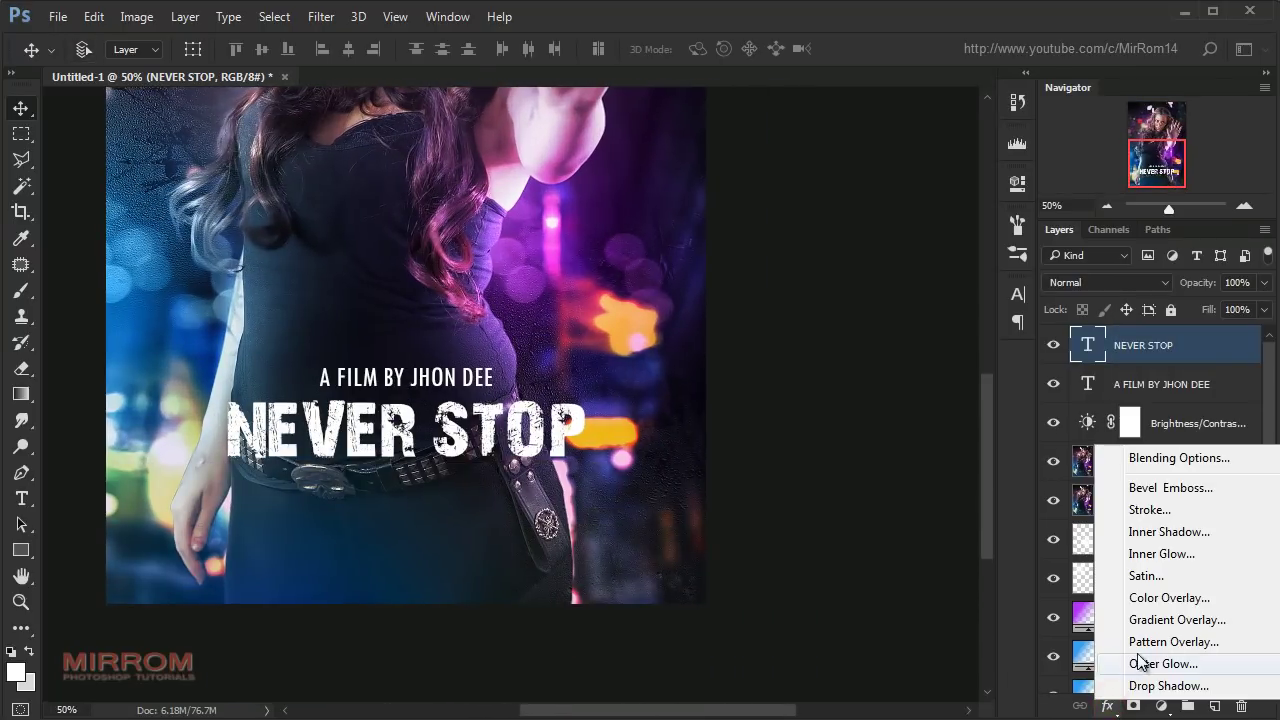
{"action": "left_click", "coordinate": [1165, 685]}
{"action": "left_click_drag", "start_coordinate": [598, 30], "coordinate": [872, 106]}
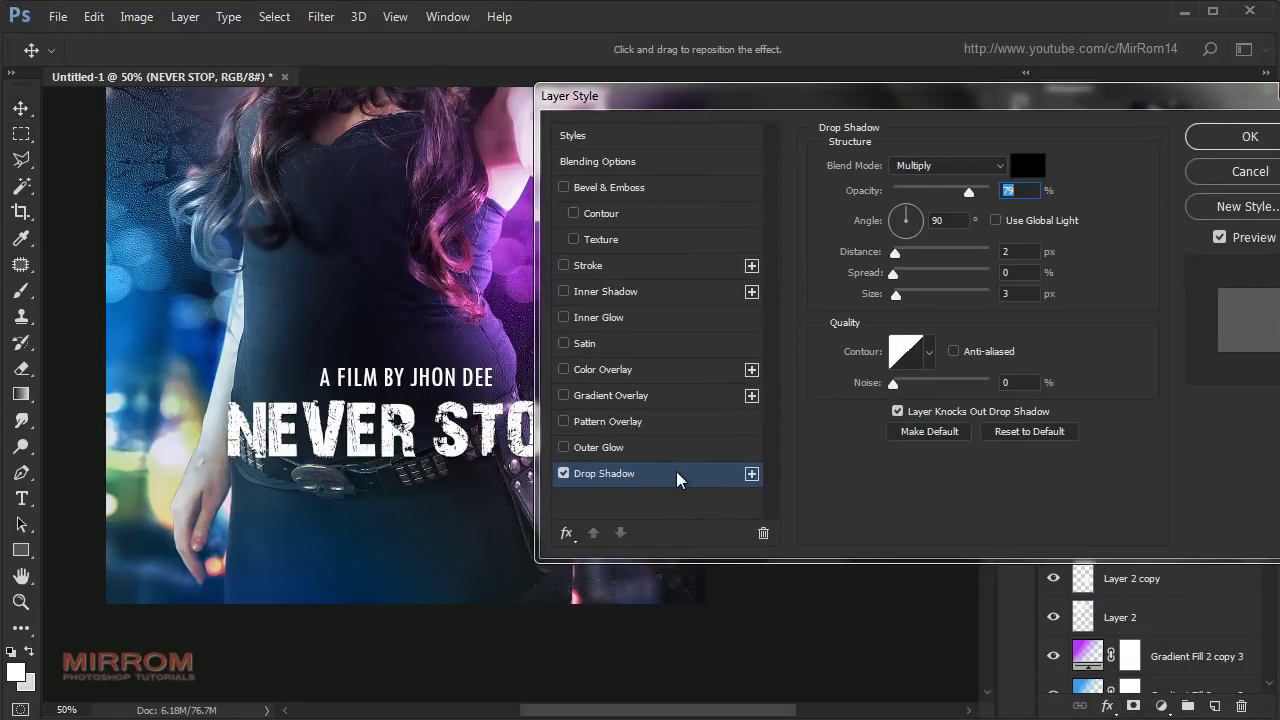
- Set the shadow to 4 px distance, 6 px size and 77% opacity, and apply
{"action": "key", "text": "Up"}
{"action": "key", "text": "Up"}
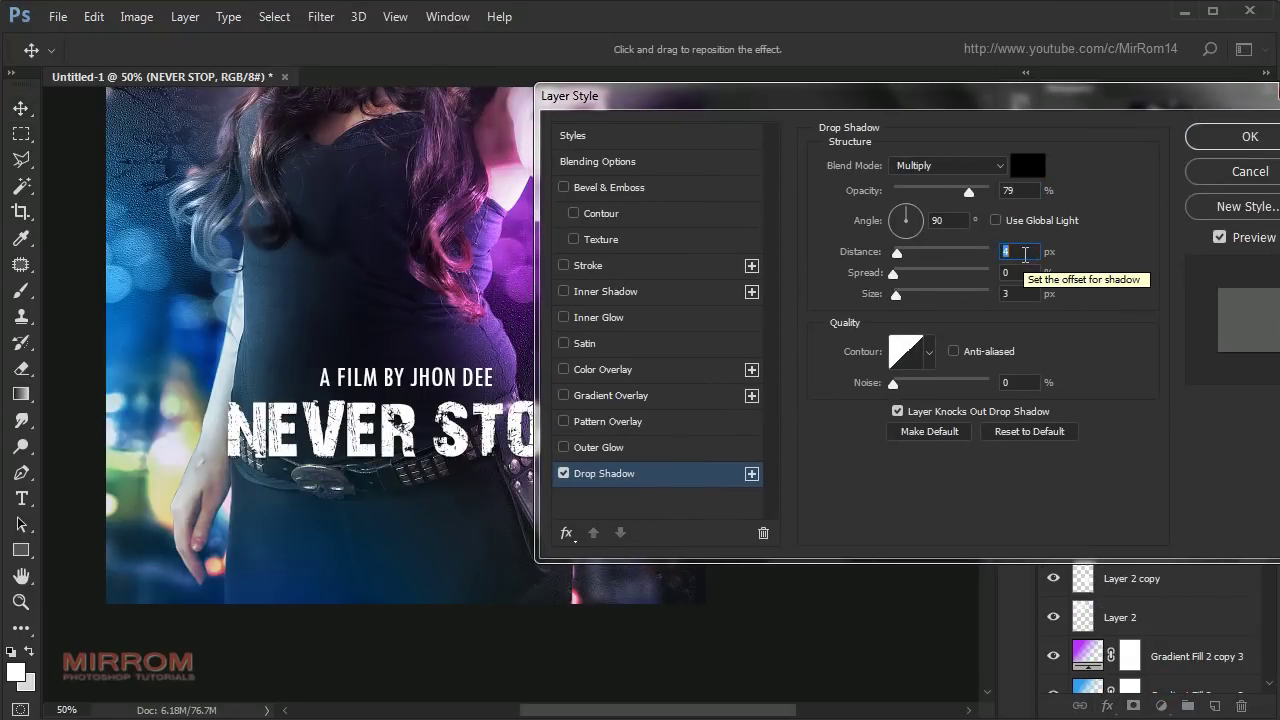
{"action": "left_click", "coordinate": [1022, 292]}
{"action": "key", "text": "Up"}
{"action": "key", "text": "Up"}
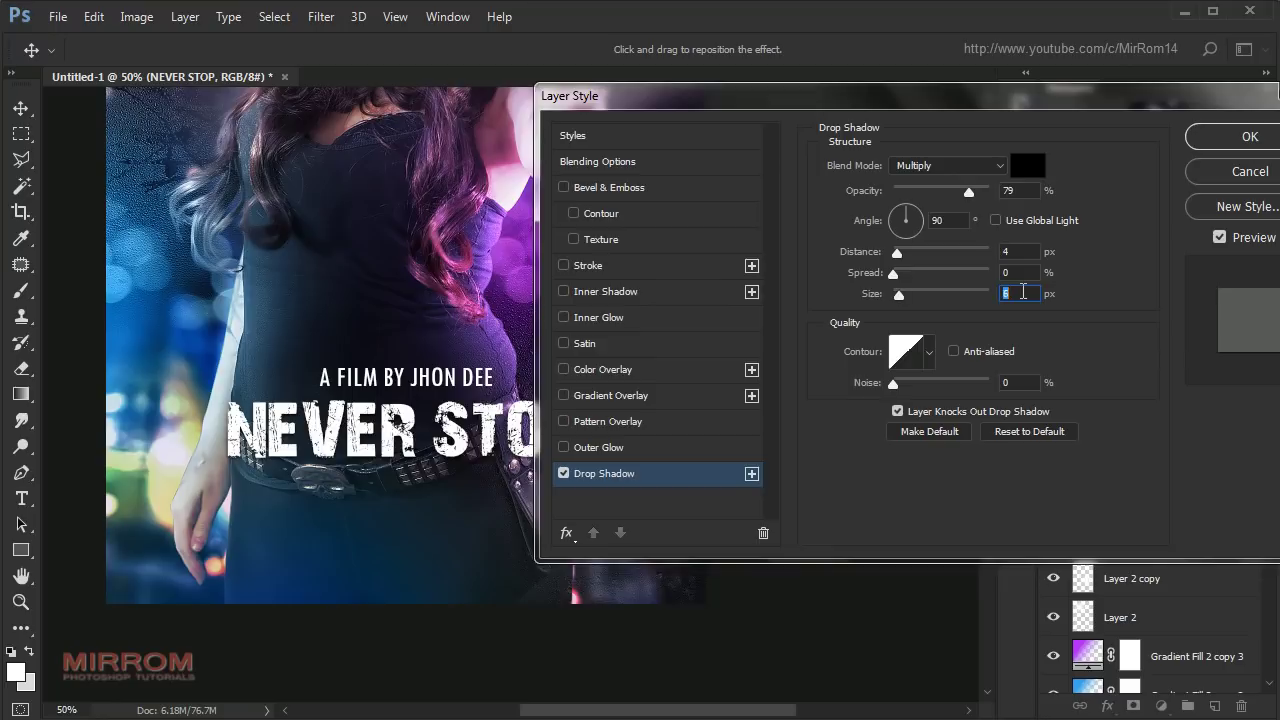
{"action": "left_click", "coordinate": [1023, 194]}
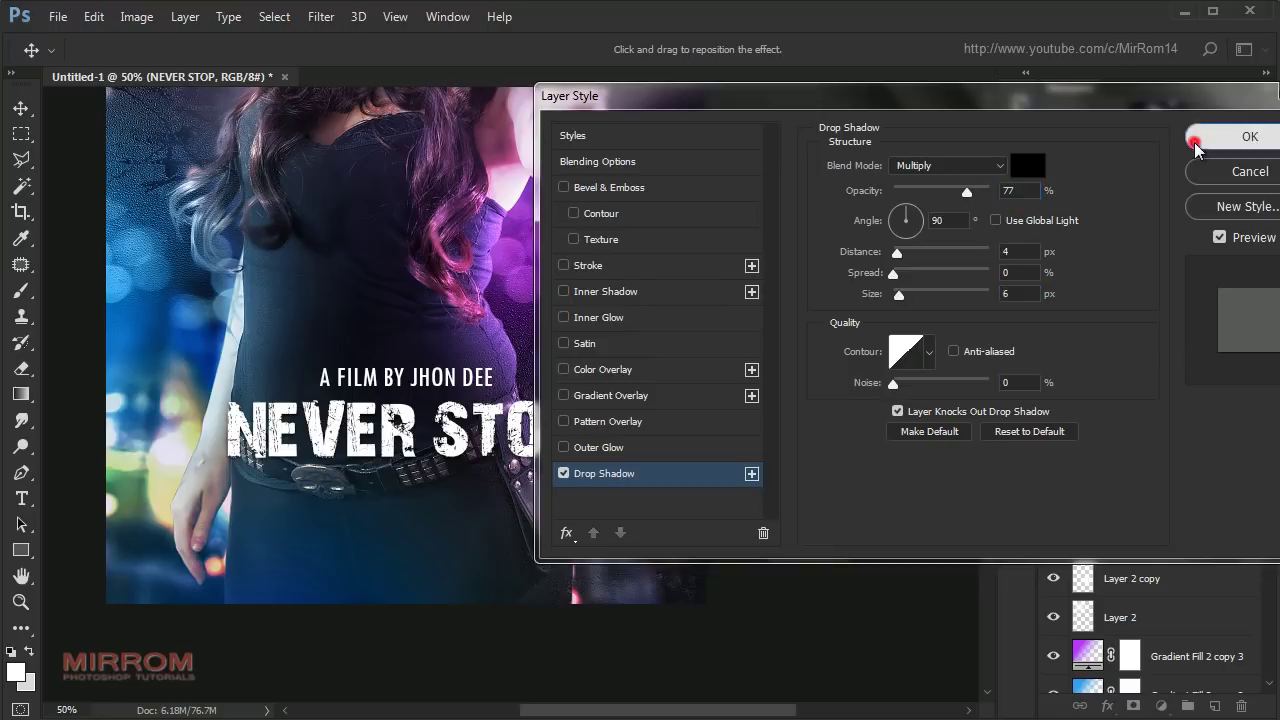
{"action": "left_click", "coordinate": [1250, 137]}
{"action": "left_click", "coordinate": [1254, 344]}
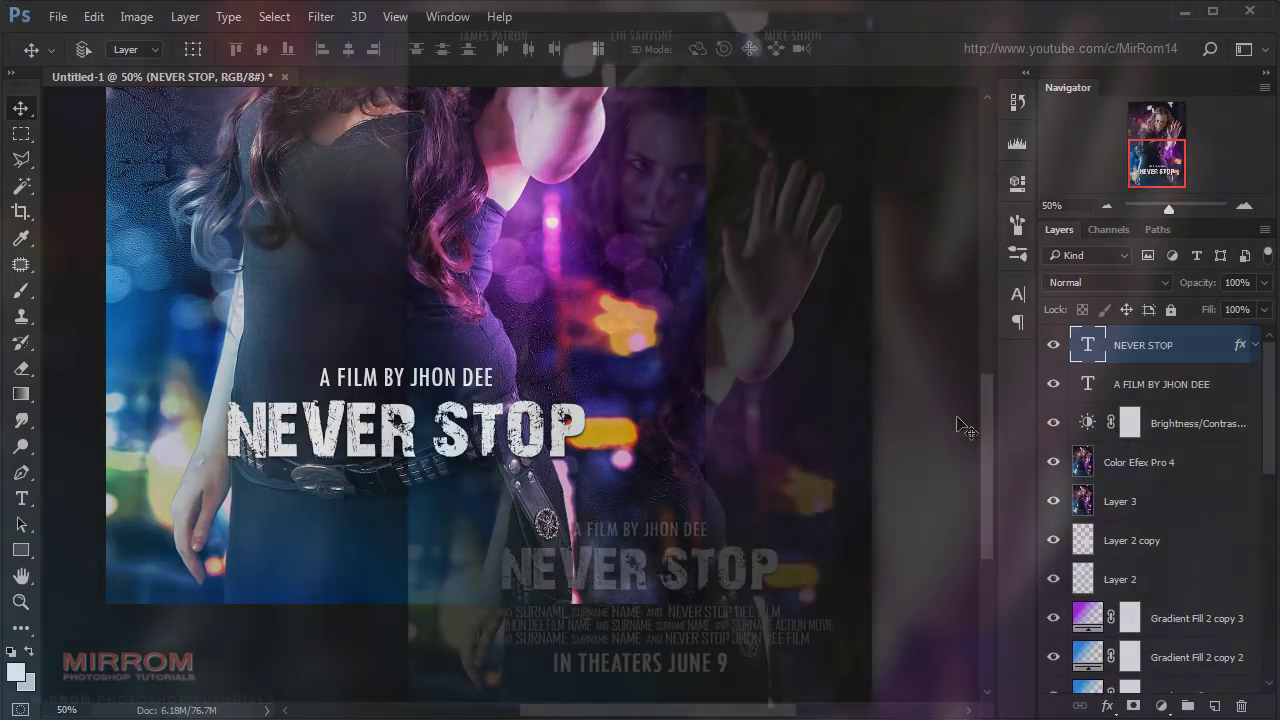